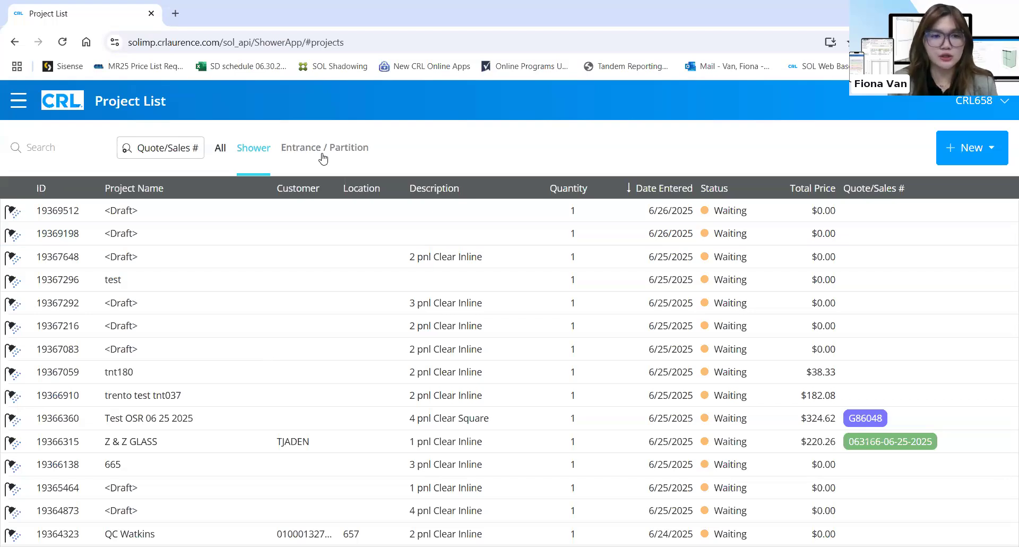
Filter the project list to Shower projects and switch search to Quote/Sales # mode
left_click(220, 150)
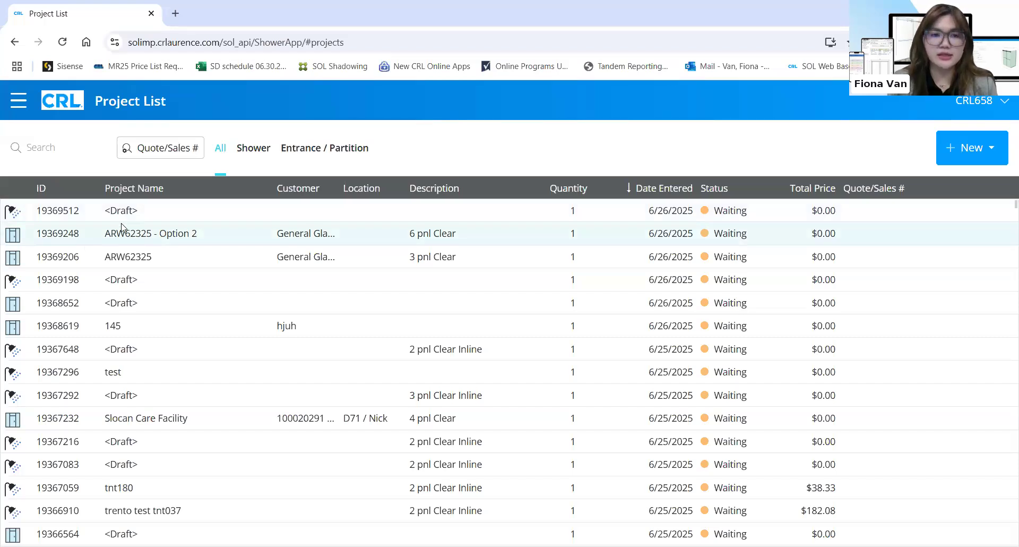
left_click(258, 159)
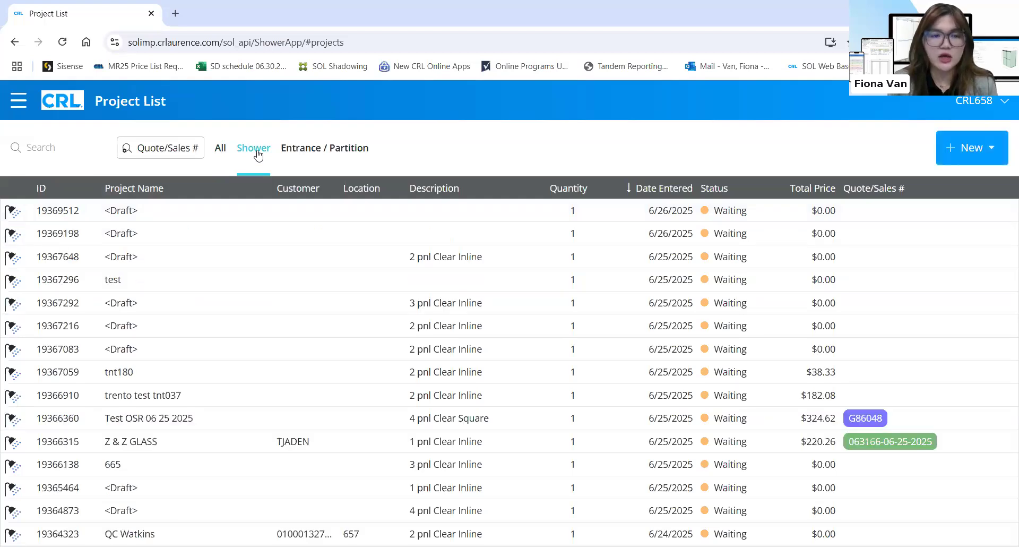
left_click(160, 151)
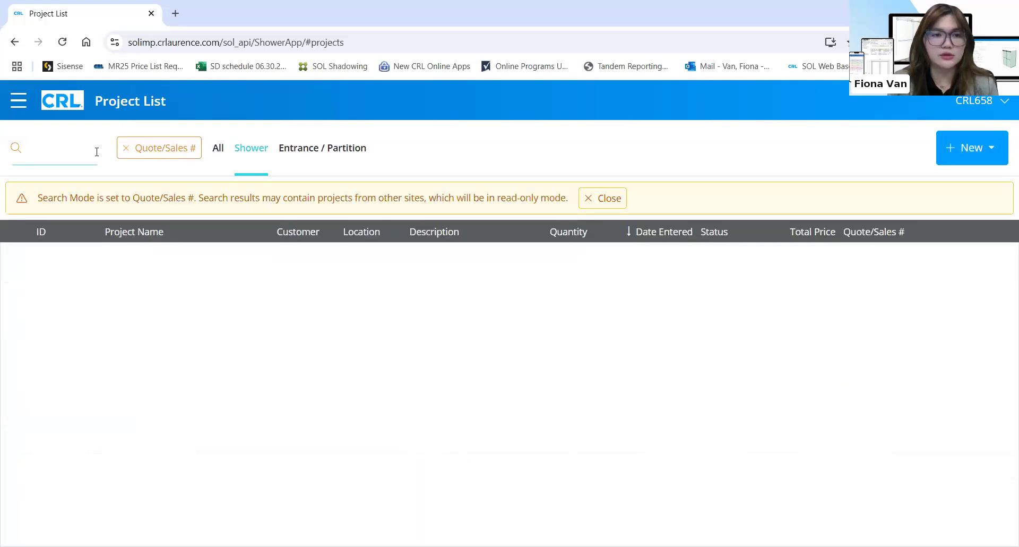
Turn off Quote/Sales # search, search for 'test', then clear it to list all showers
left_click(182, 151)
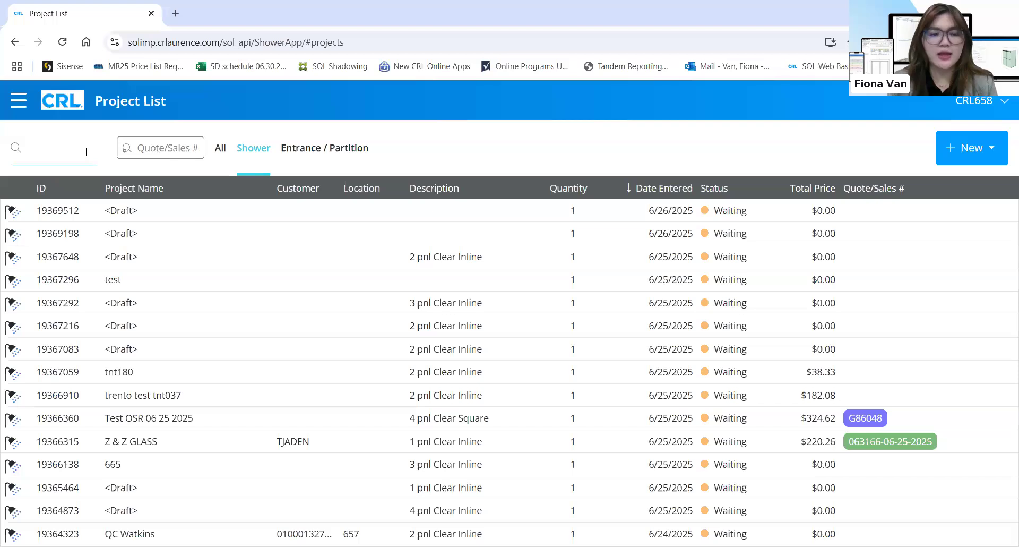
type("test")
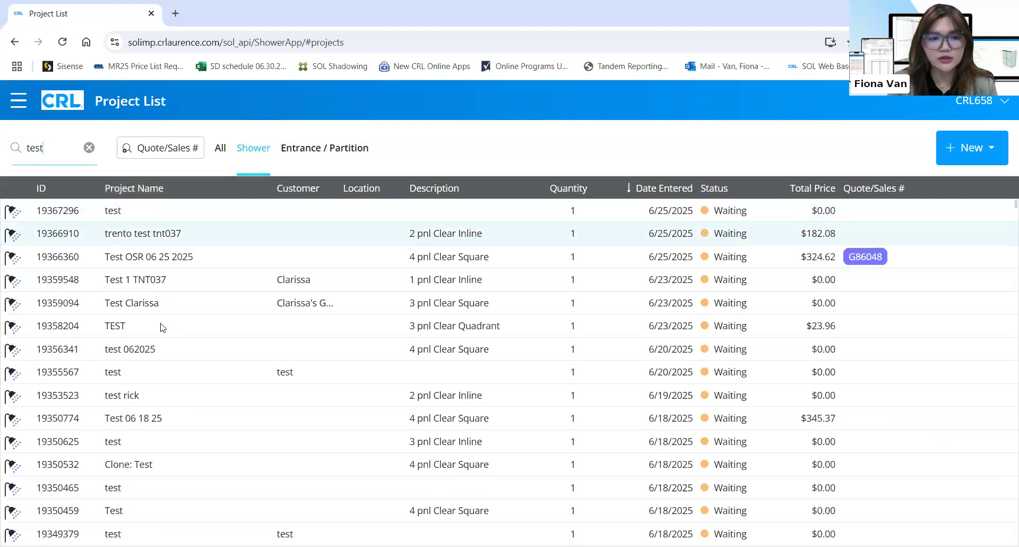
left_click(89, 147)
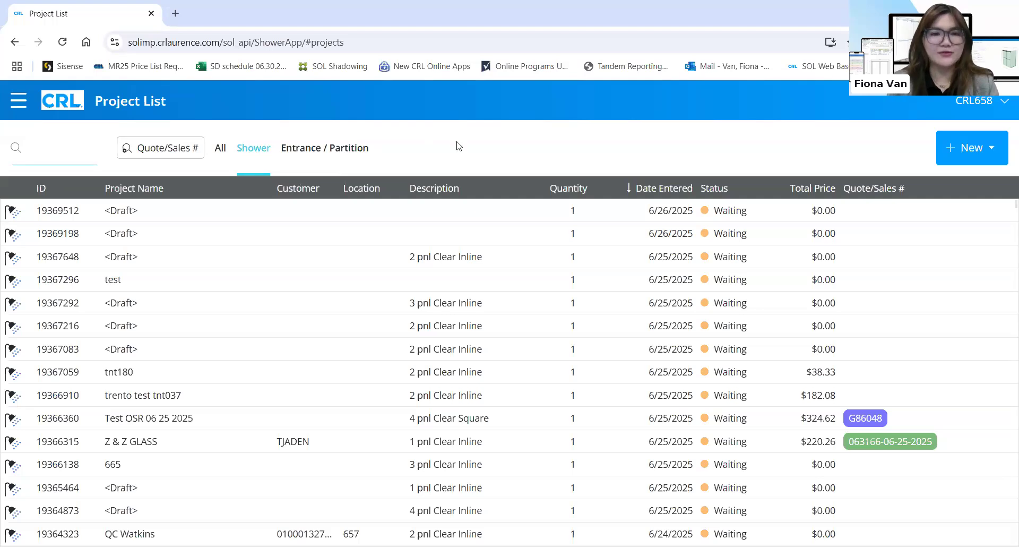
left_click(19, 103)
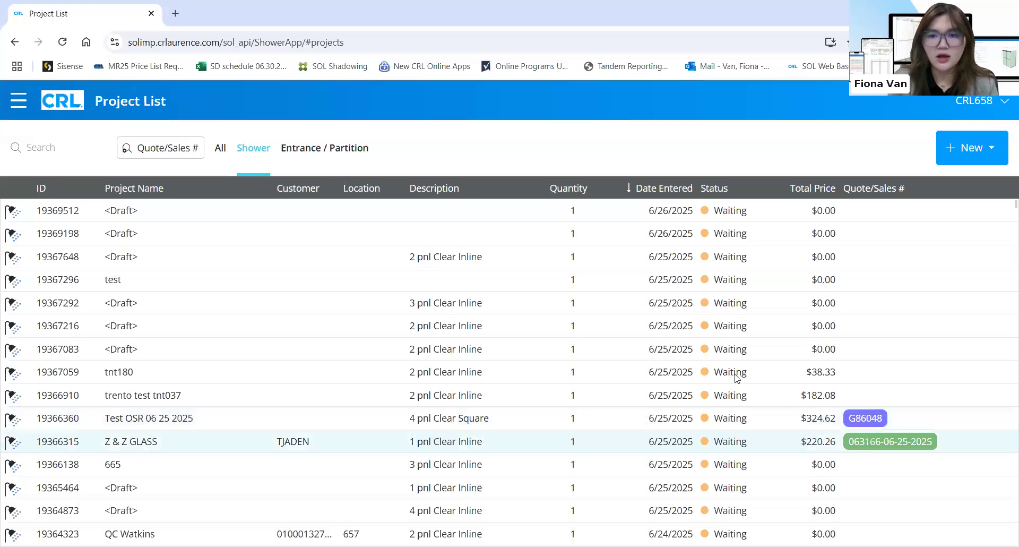
mouse_move(750, 190)
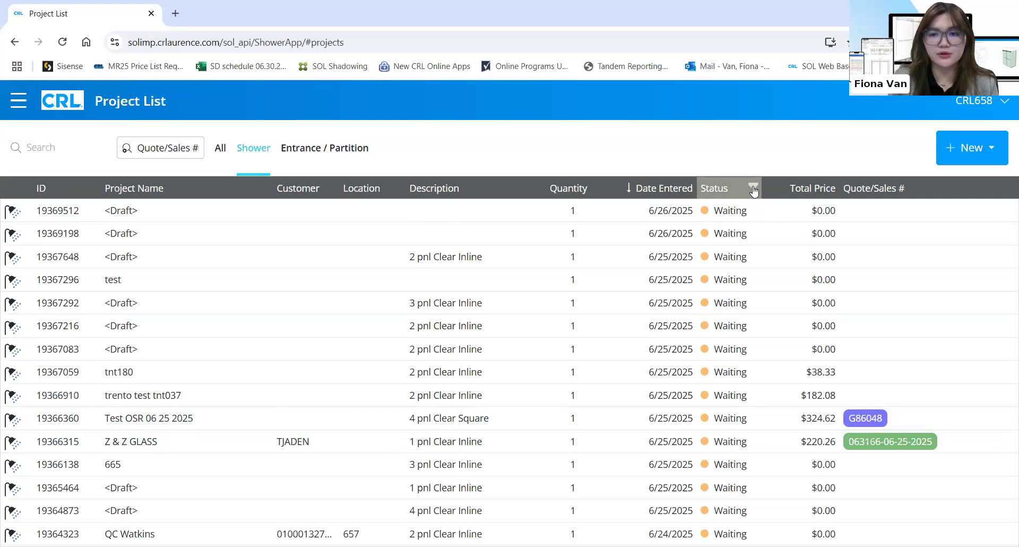
left_click(753, 189)
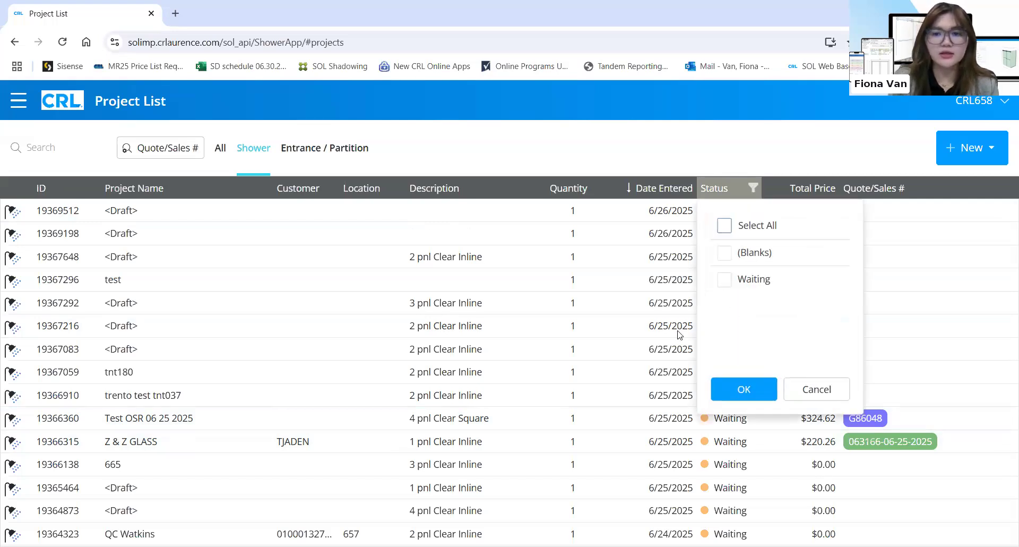
left_click(678, 188)
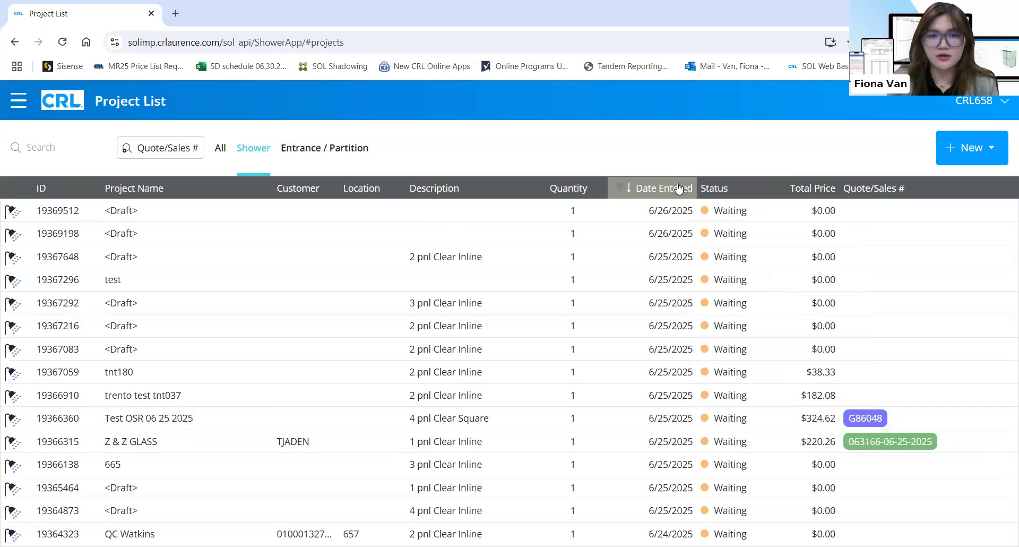
left_click(678, 187)
left_click(678, 187)
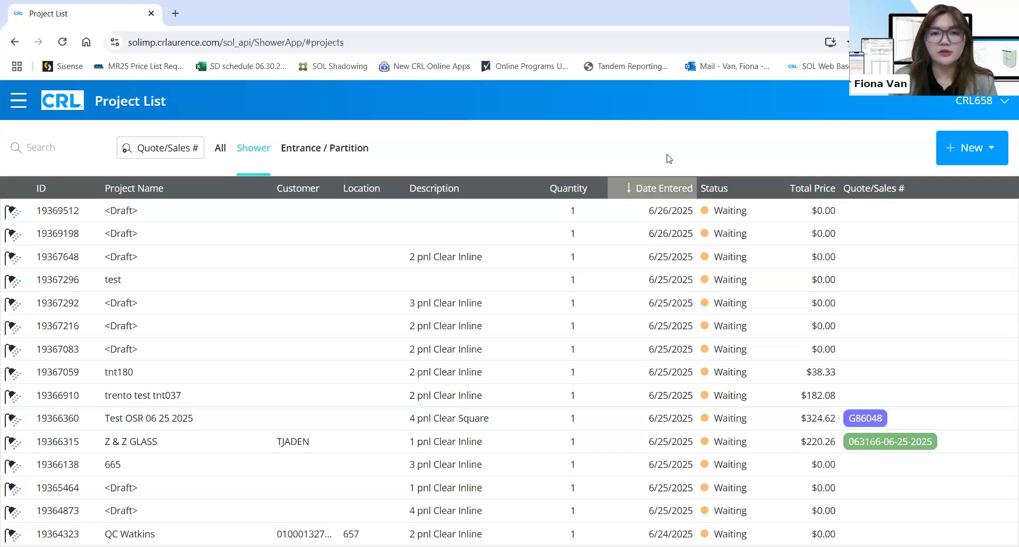
Create a new Shower project named 'test-fiona' and move on to Customer Name
left_click(978, 152)
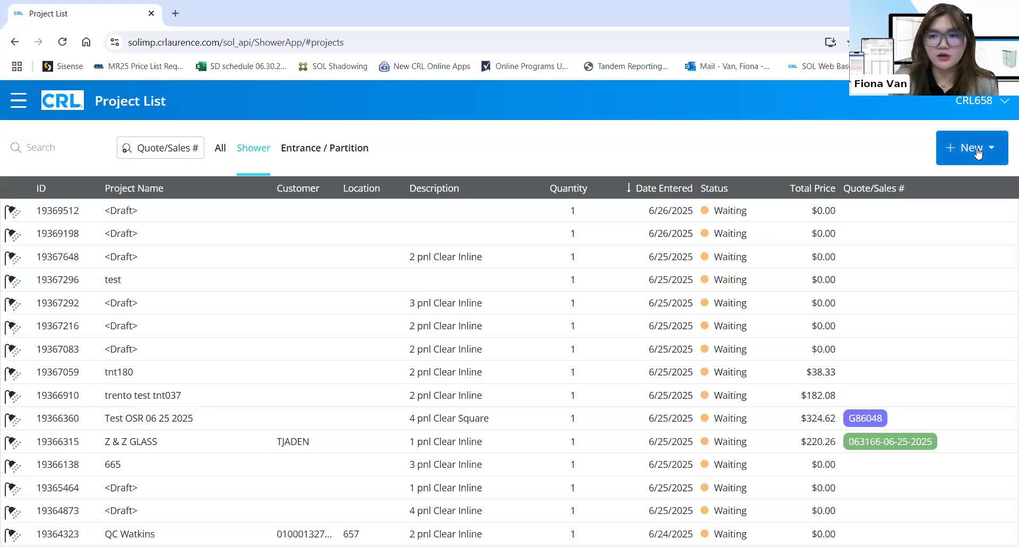
left_click(956, 181)
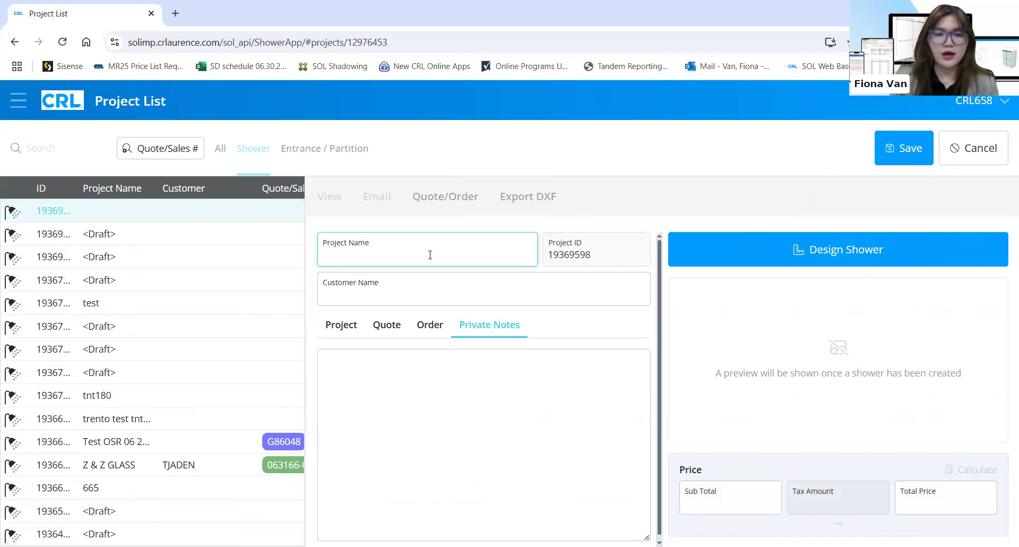
type("test")
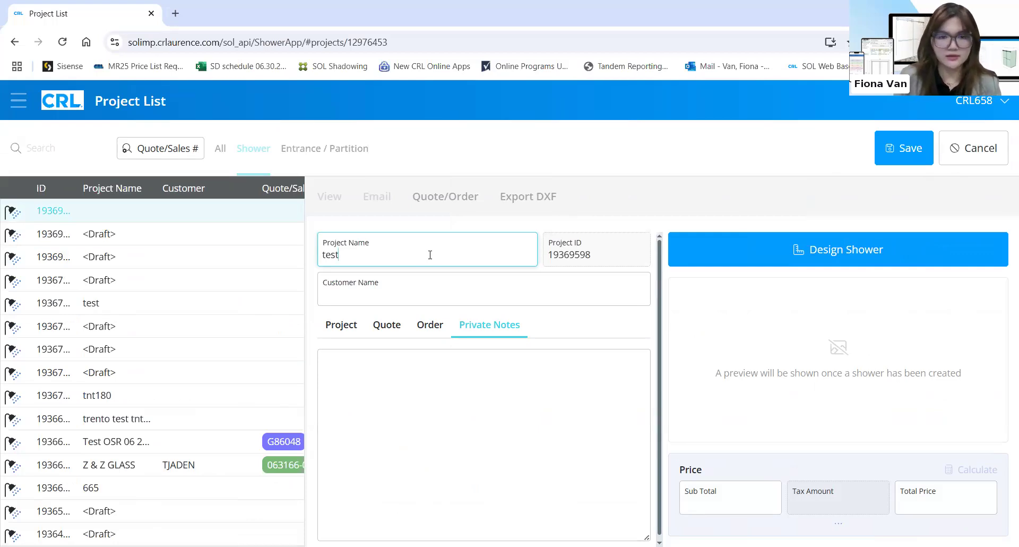
type("-fiona")
left_click(453, 283)
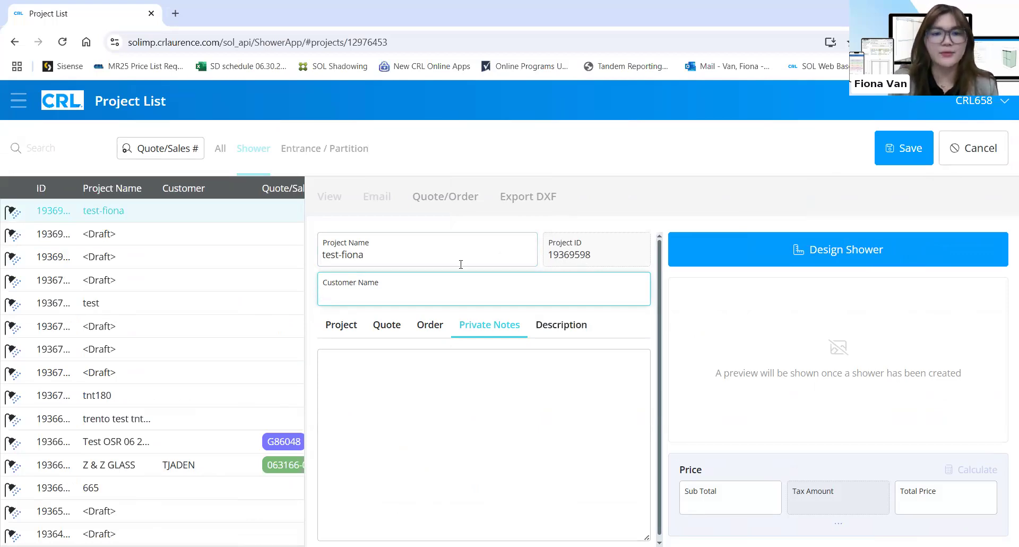
left_click(342, 325)
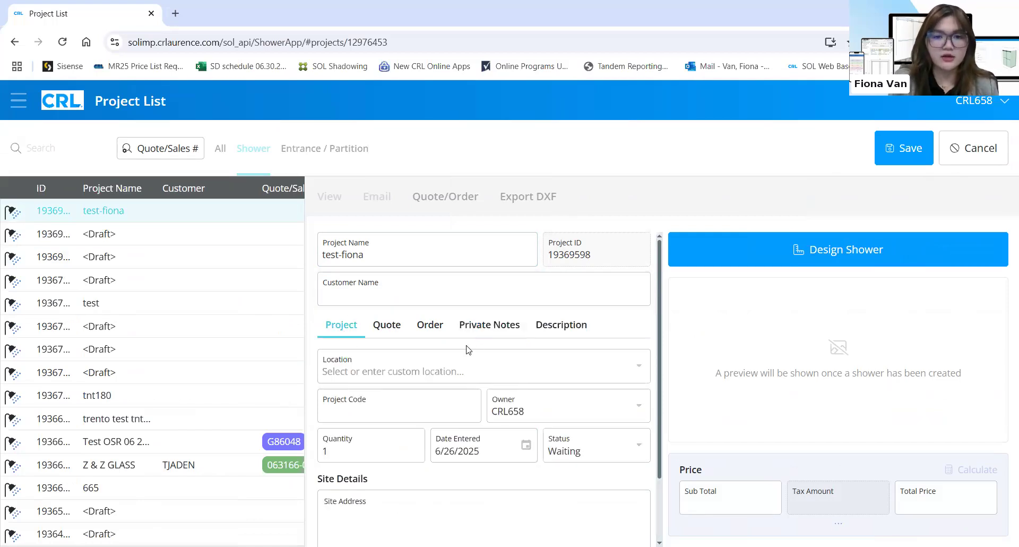
Check the Location, Project Code, Status and Site Address fields, then view the Quote details
left_click(465, 372)
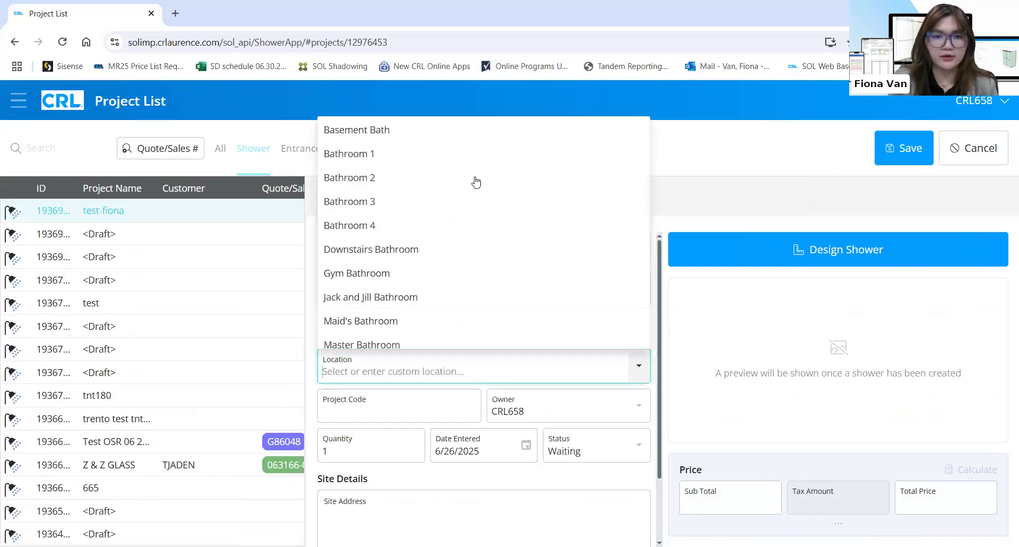
left_click(442, 394)
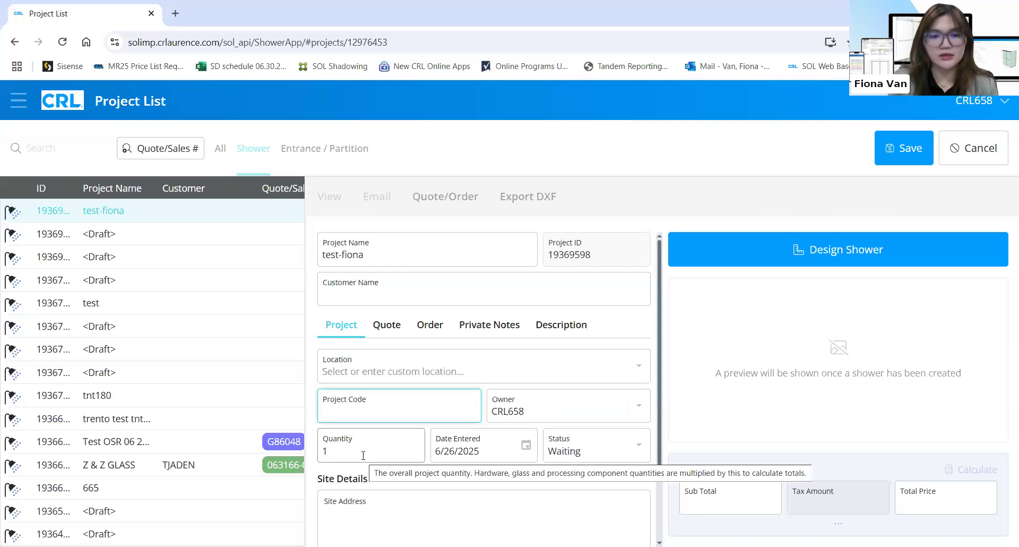
left_click(626, 450)
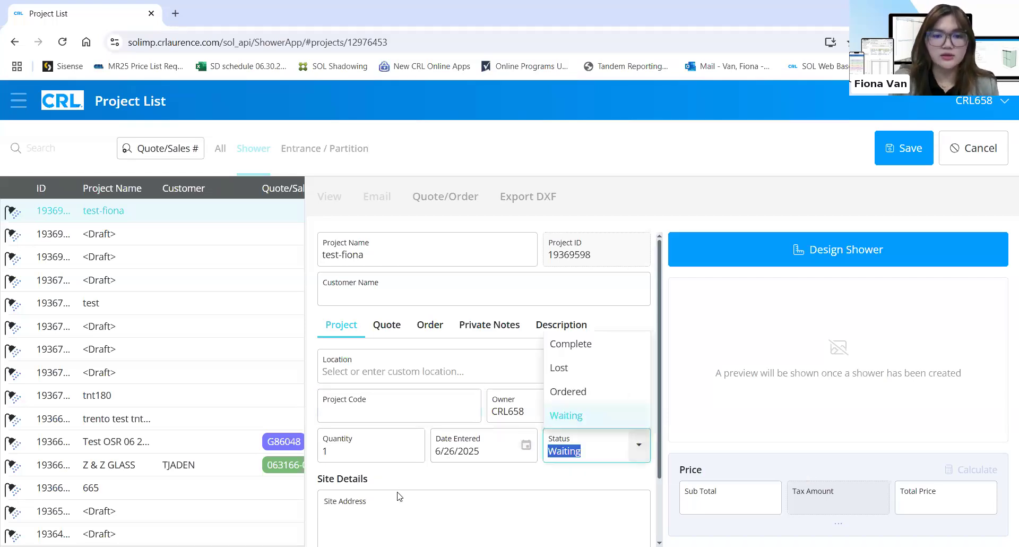
left_click(391, 509)
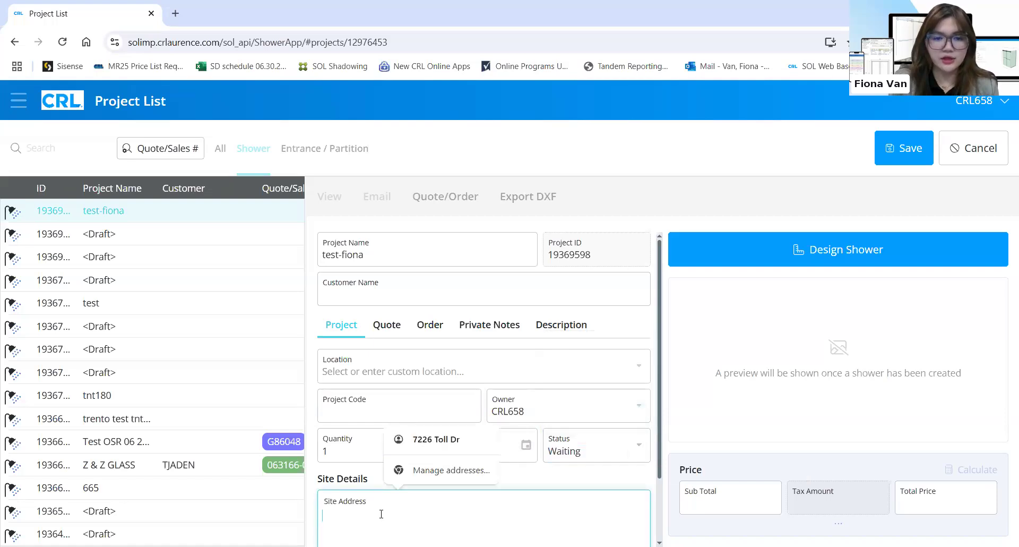
scroll(381, 514, "down", 2)
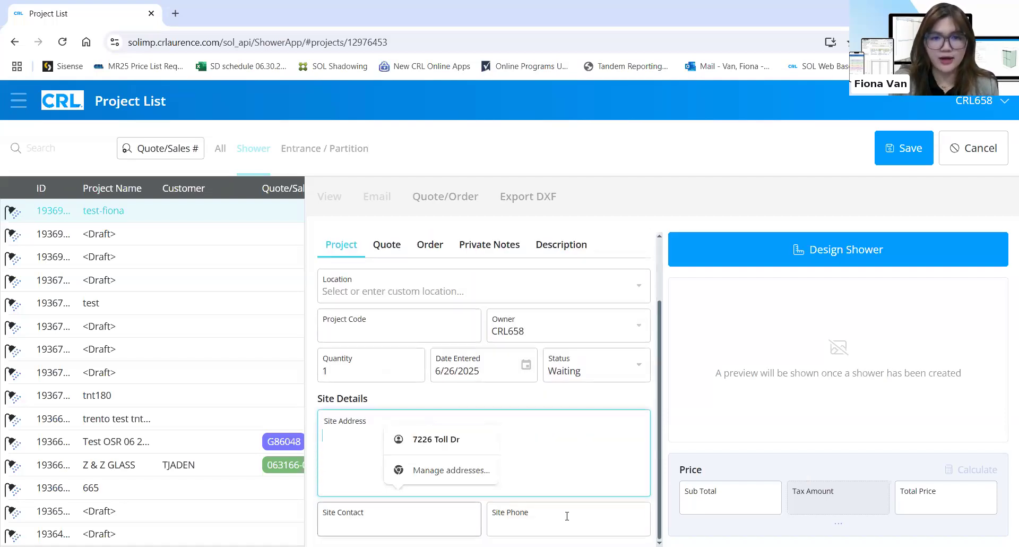
left_click(392, 256)
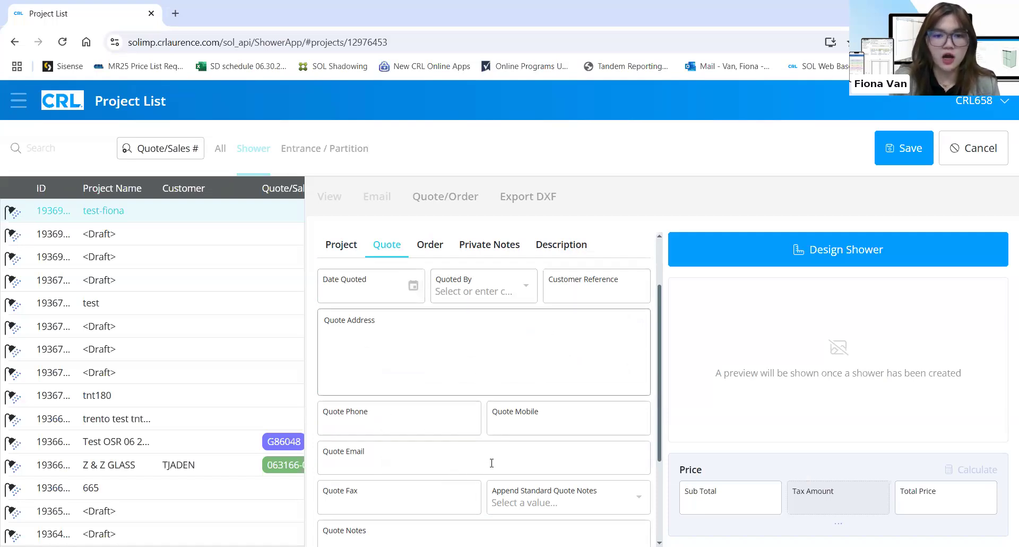
scroll(458, 461, "down", 3)
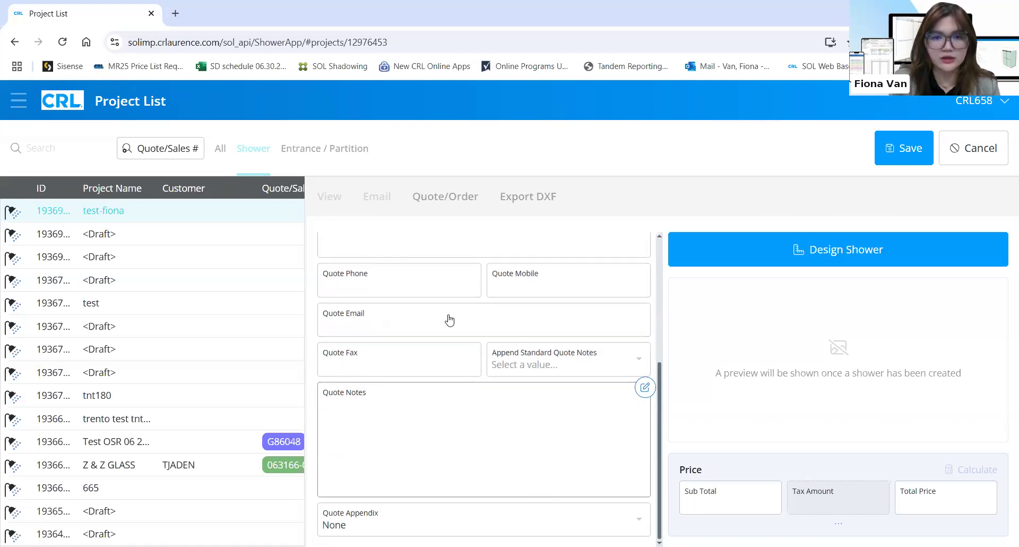
scroll(446, 321, "up", 3)
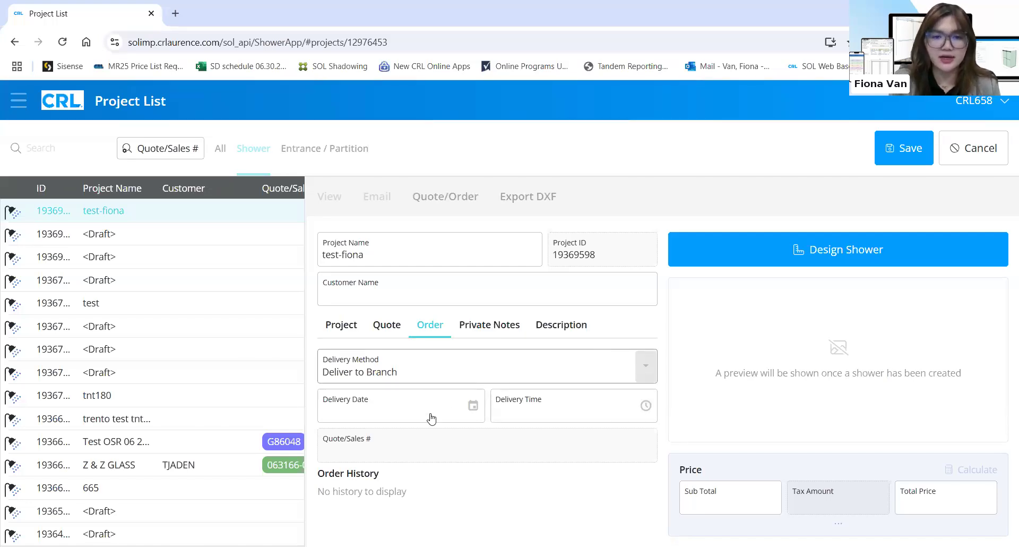
Enter a quote description in the Description settings and start designing the shower
left_click(489, 326)
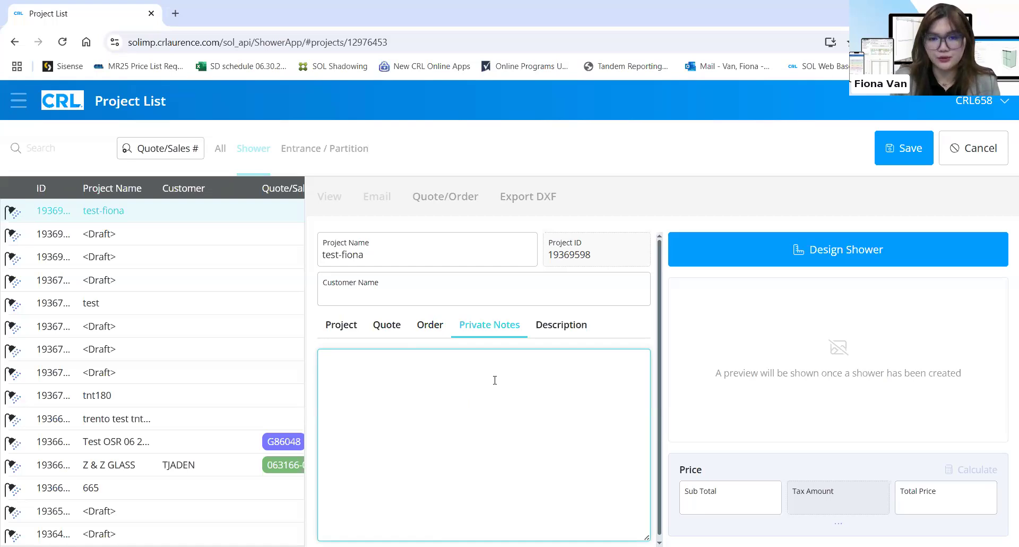
left_click(581, 324)
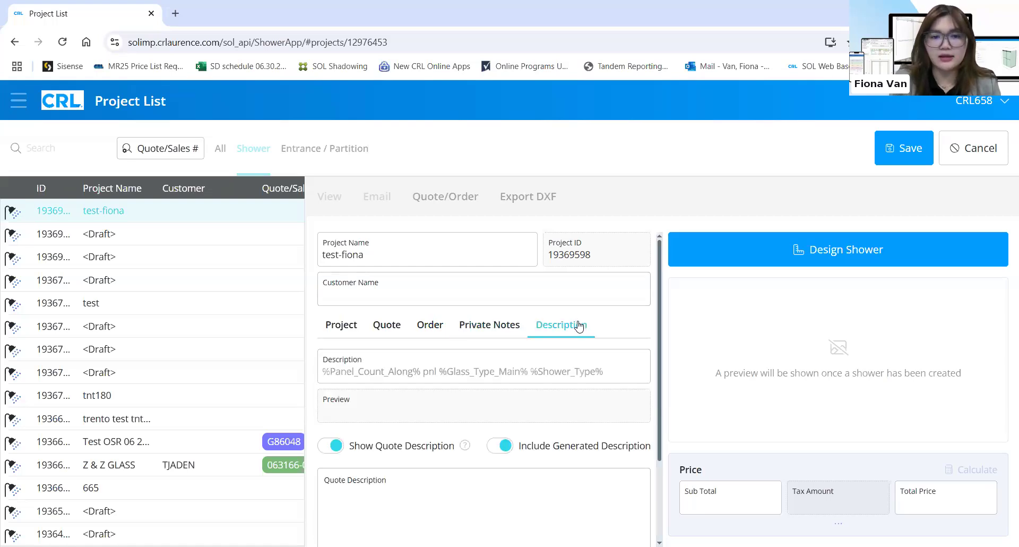
scroll(570, 359, "down", 2)
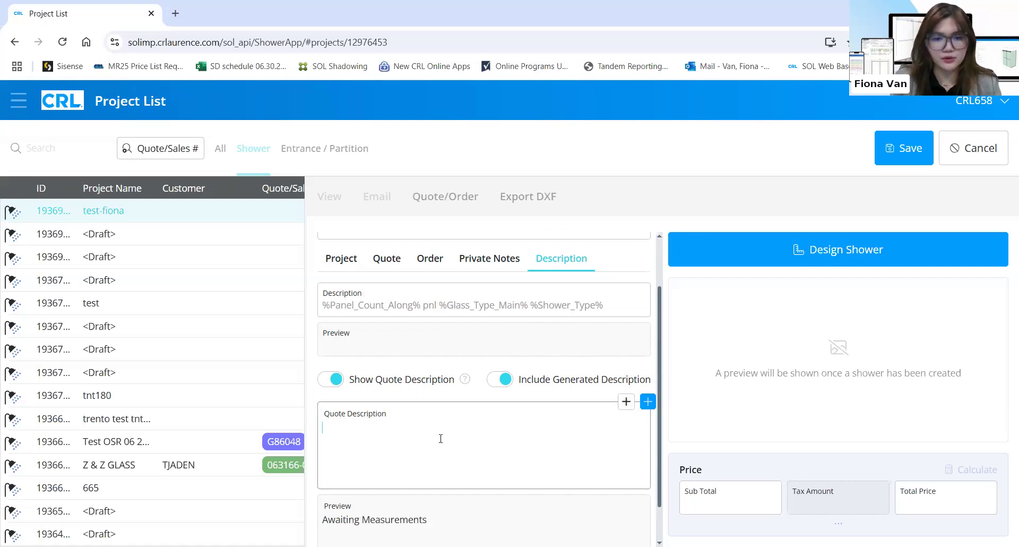
type("Fiona")
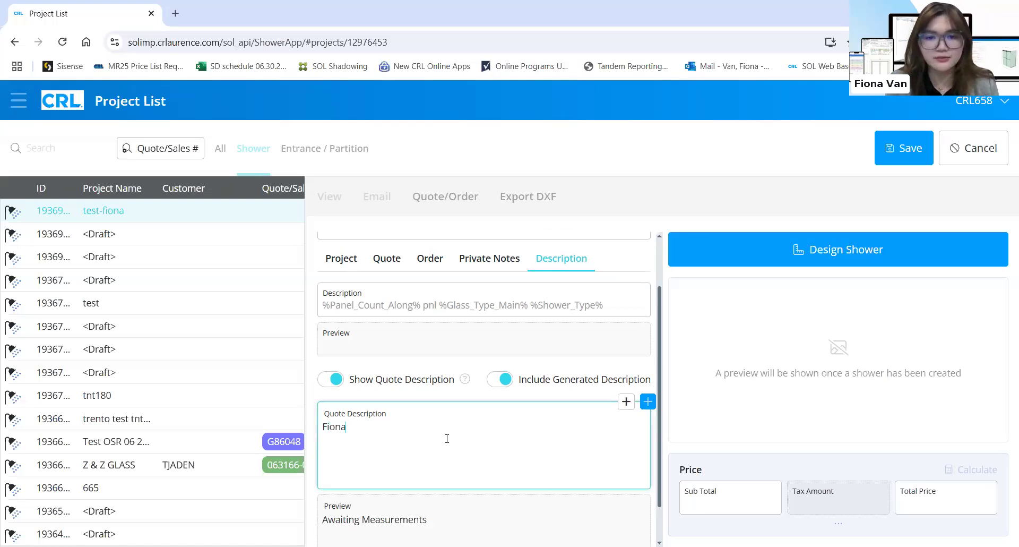
left_click(479, 364)
scroll(453, 419, "up", 2)
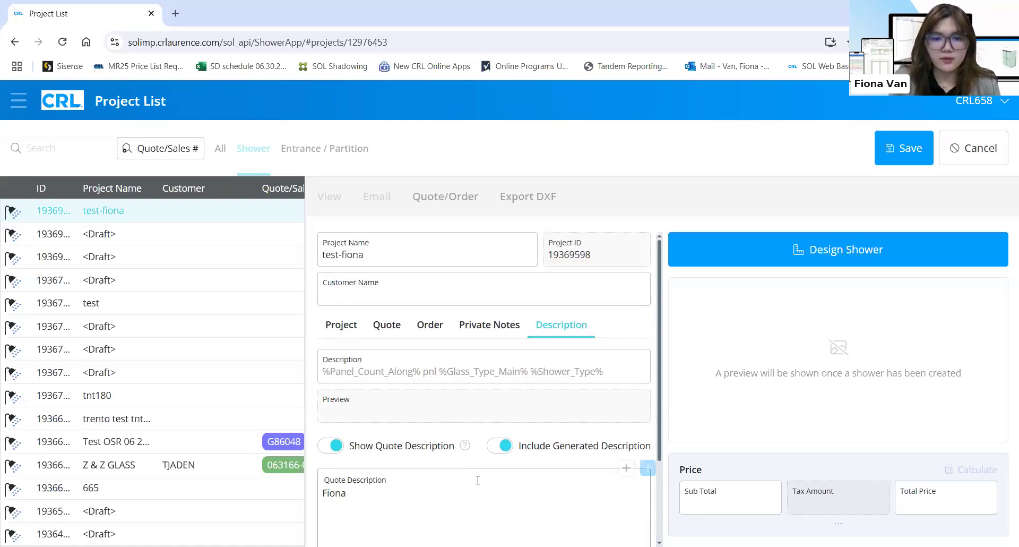
left_click(815, 253)
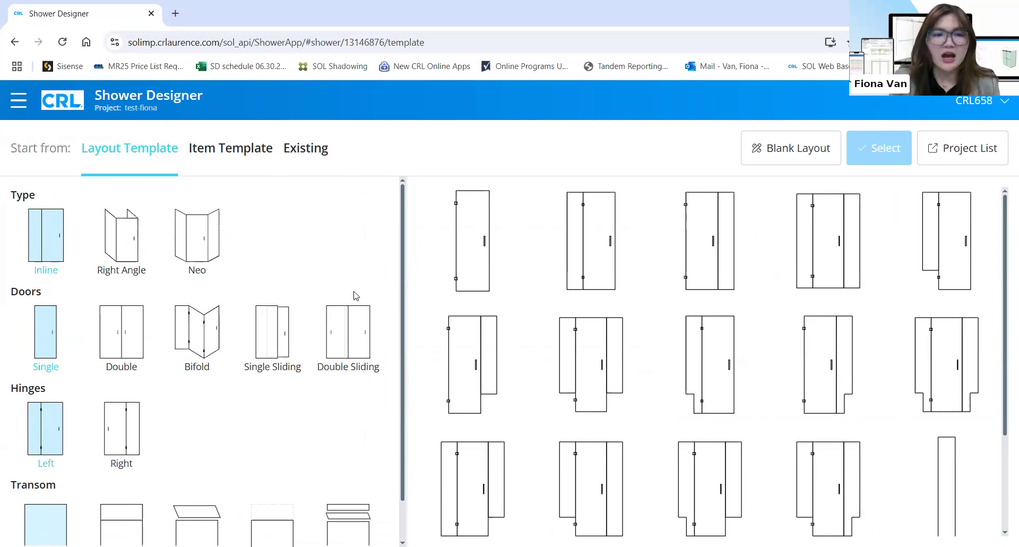
Filter the layout templates to Neo enclosures with a single sliding door
scroll(361, 350, "down", 1)
scroll(365, 354, "up", 1)
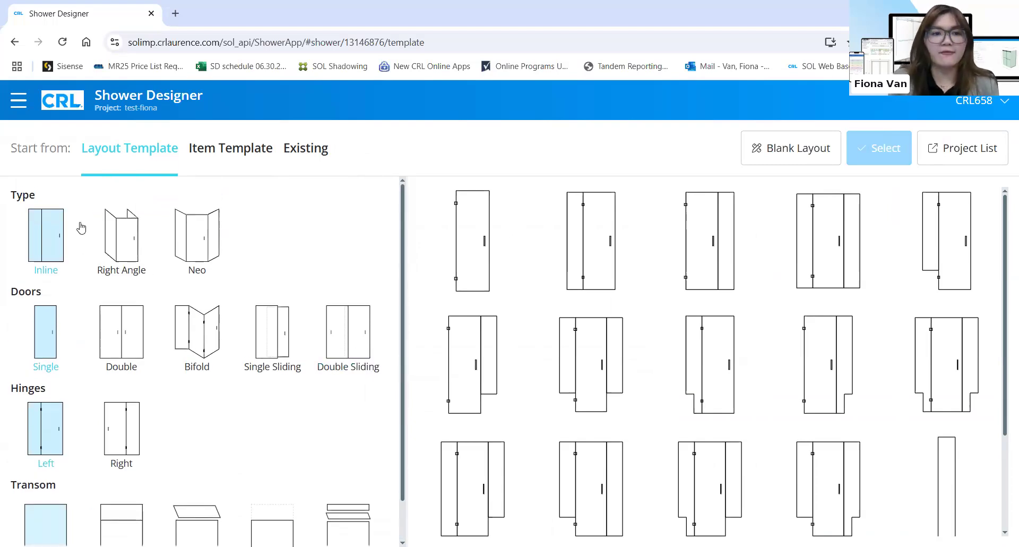
left_click(125, 246)
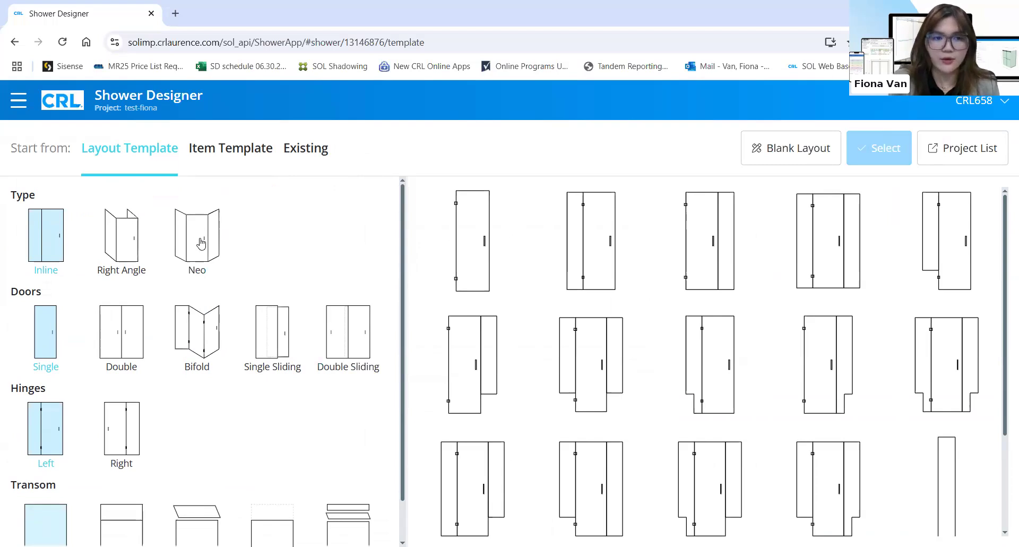
left_click(201, 243)
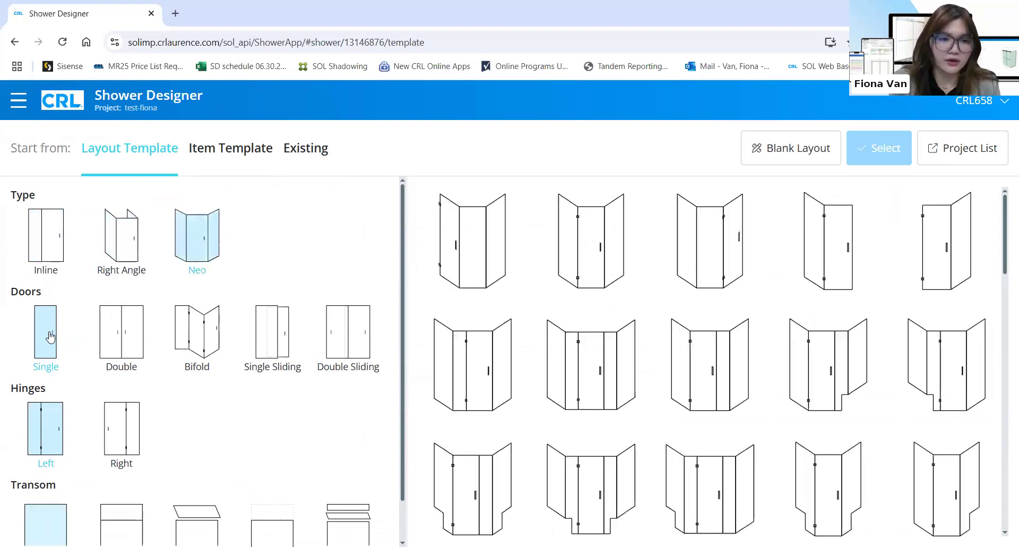
left_click(118, 350)
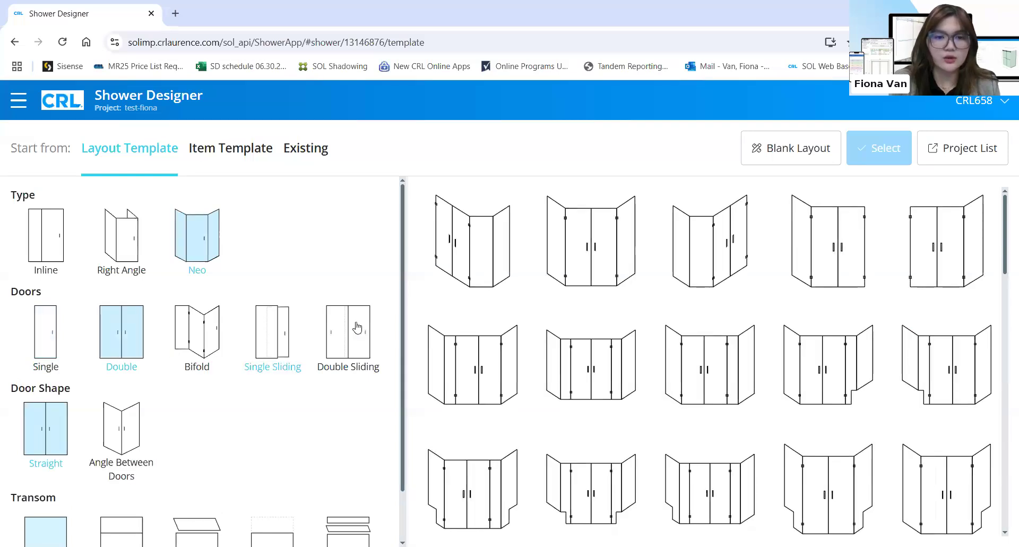
scroll(352, 326, "down", 1)
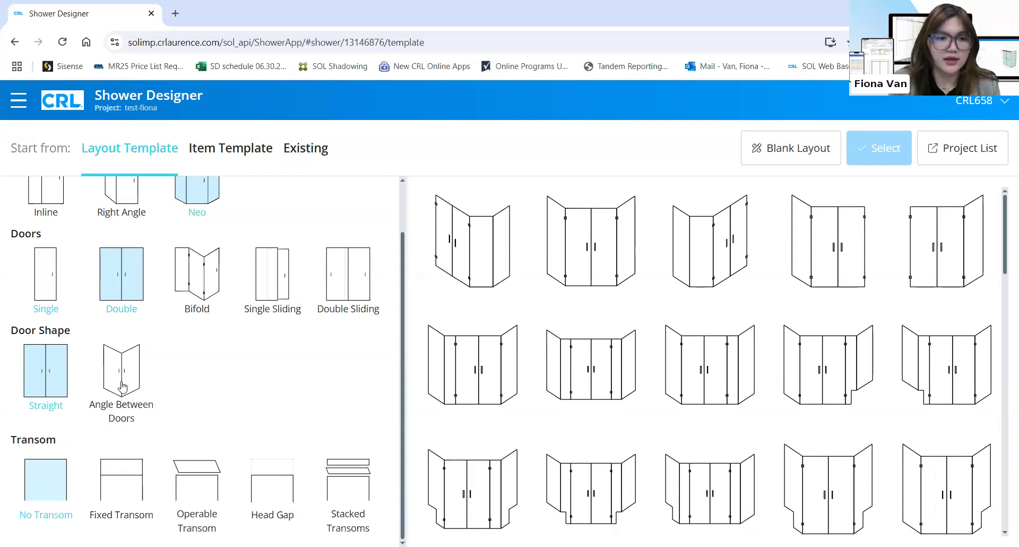
left_click(50, 287)
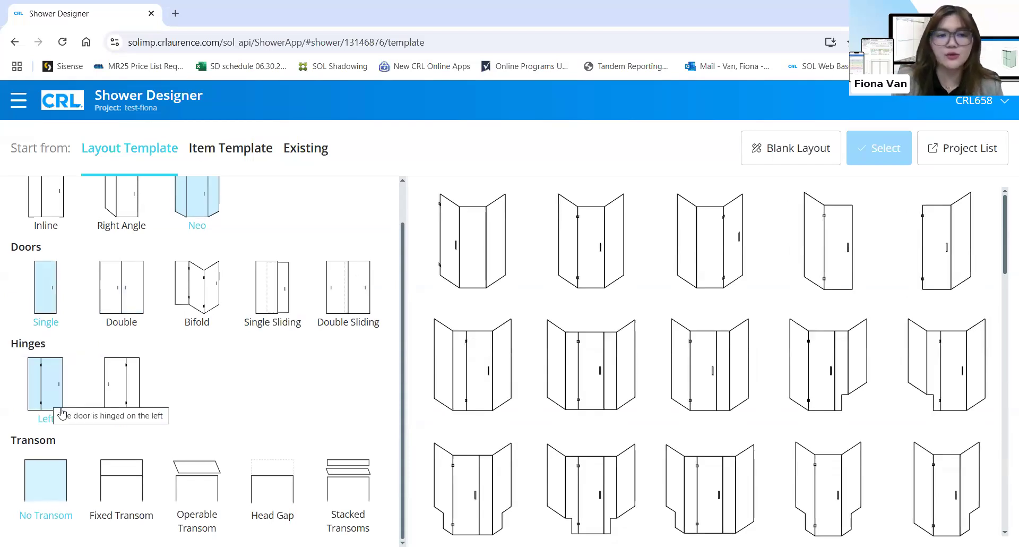
left_click(247, 306)
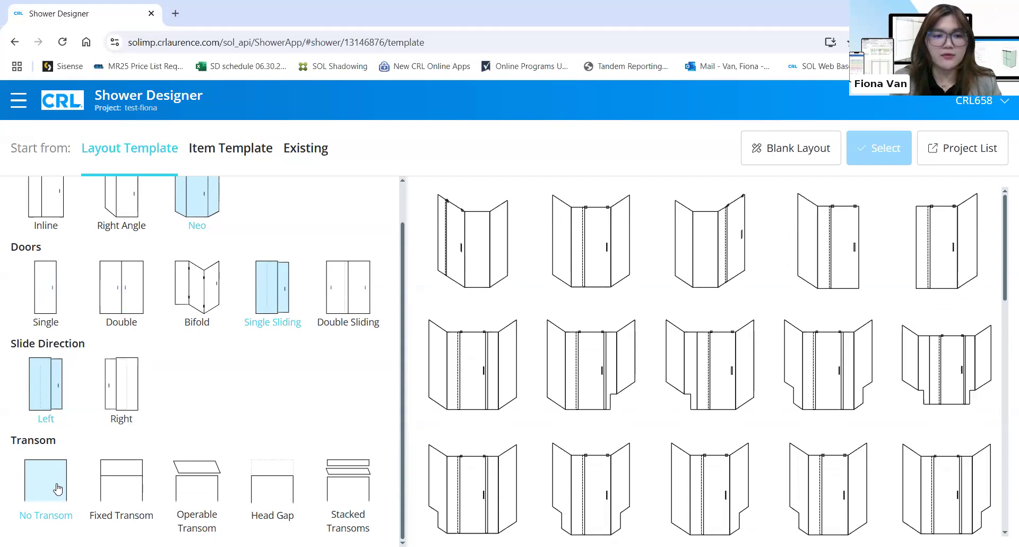
Limit the templates to those with stacked transoms
left_click(126, 479)
left_click(196, 479)
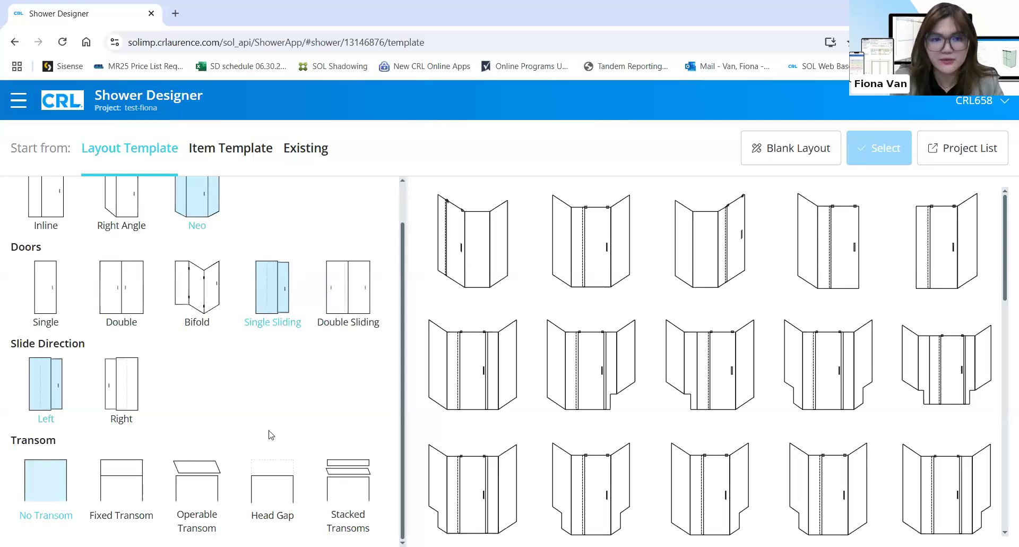
left_click(358, 492)
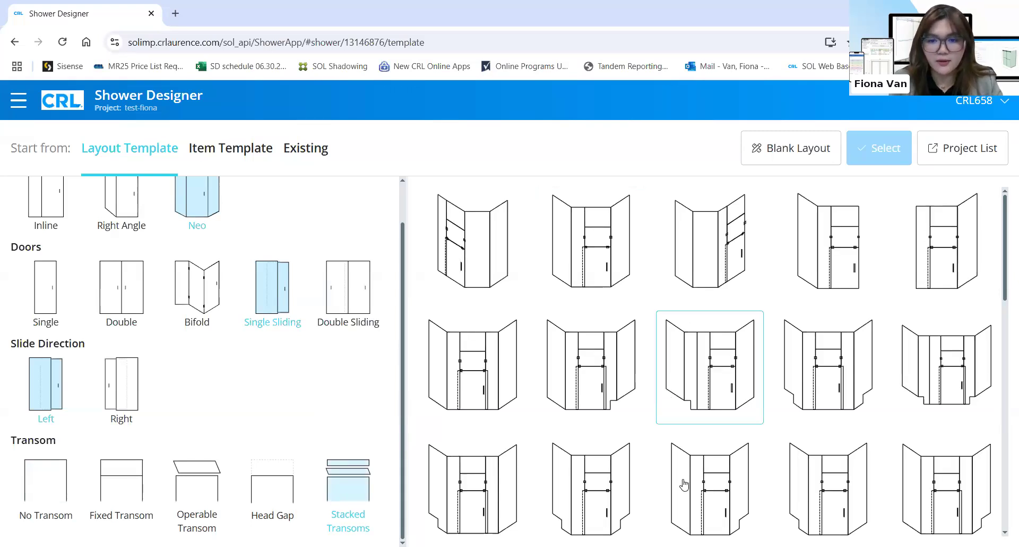
scroll(681, 483, "down", 8)
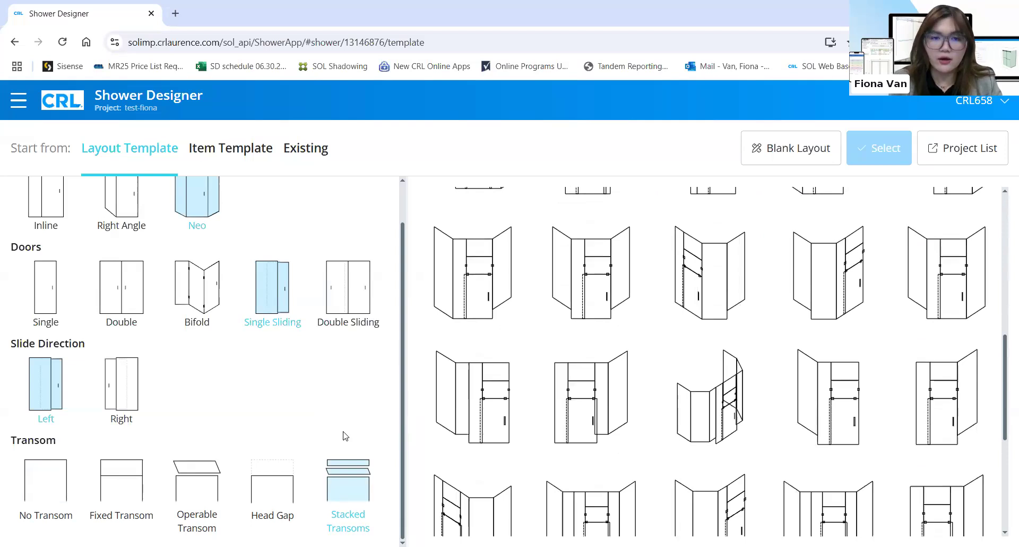
scroll(154, 403, "up", 1)
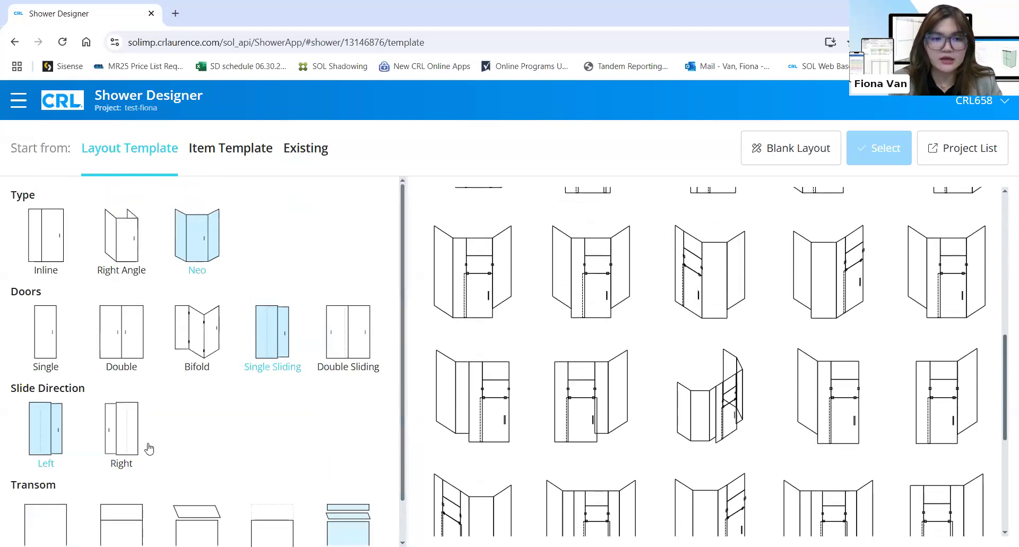
Start a blank layout and place a Return panel on it
left_click(762, 158)
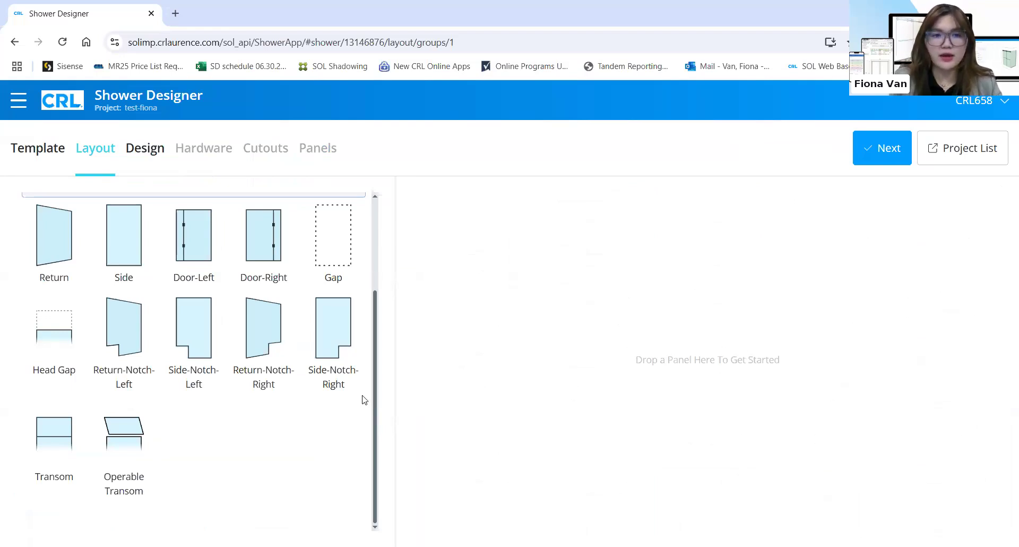
scroll(334, 398, "up", 3)
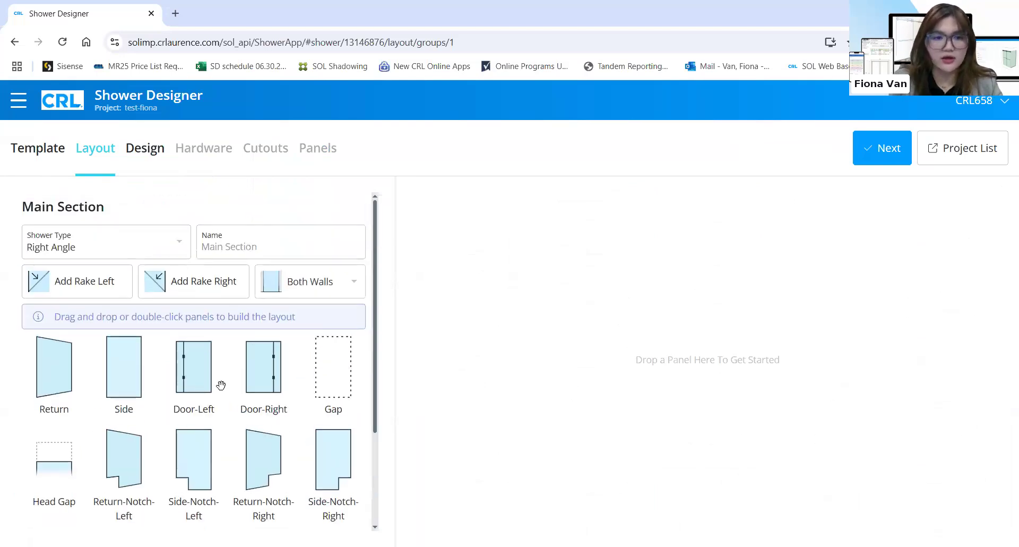
scroll(220, 385, "down", 1)
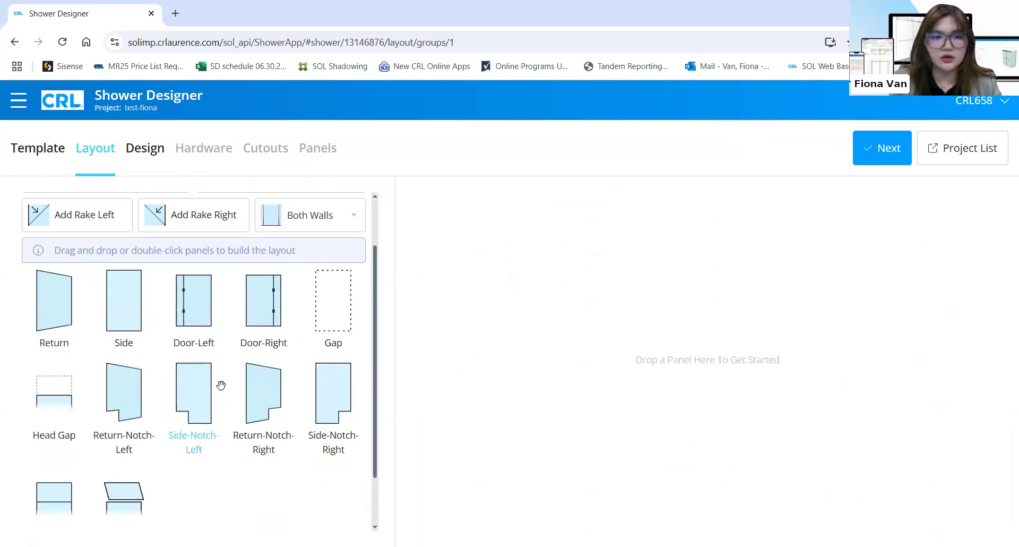
scroll(218, 386, "up", 1)
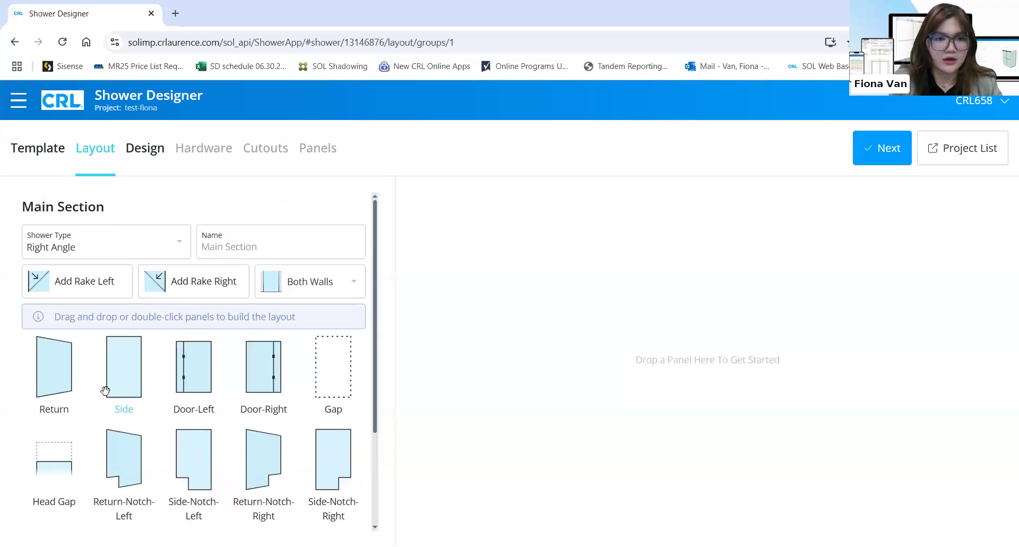
left_click_drag(66, 370, 104, 390)
left_click_drag(498, 360, 711, 357)
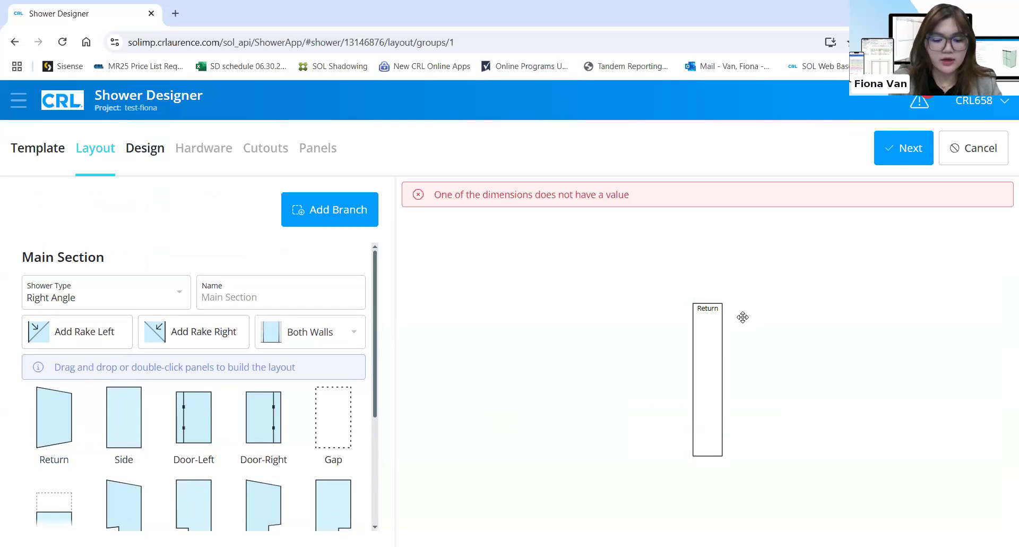
Add a Side panel, a right-hinged door and a second Side panel, plus a left rake
left_click_drag(139, 425, 735, 383)
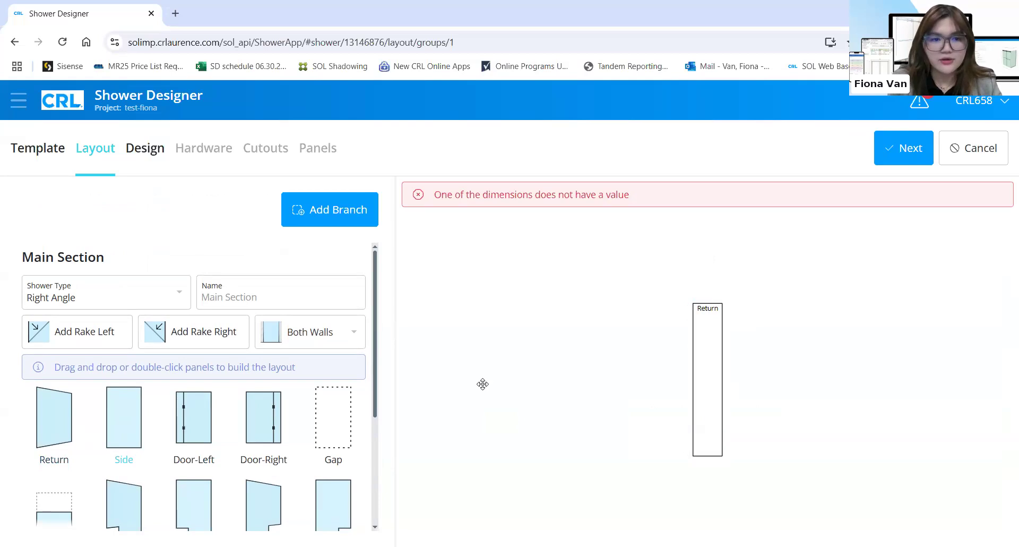
left_click_drag(482, 384, 483, 383)
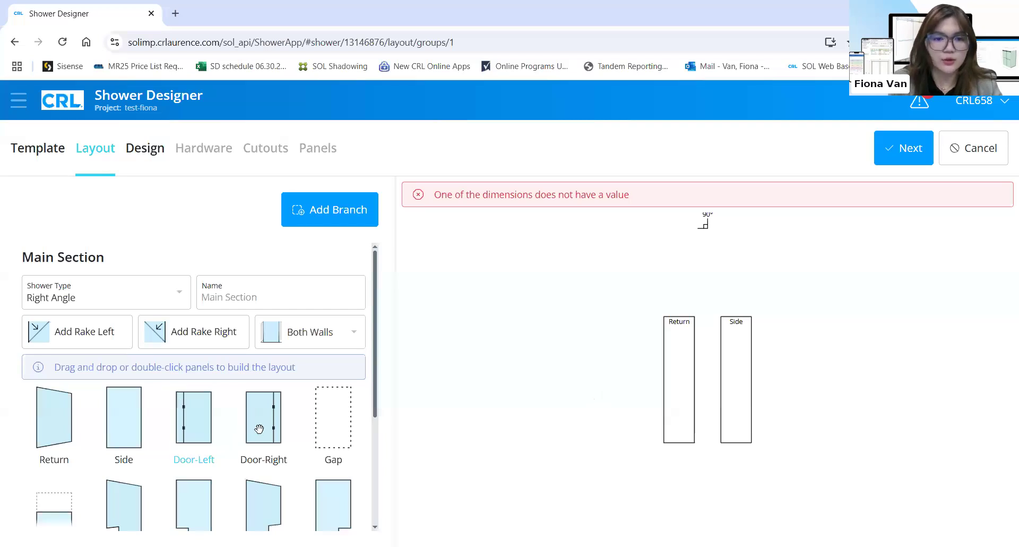
left_click_drag(259, 428, 755, 381)
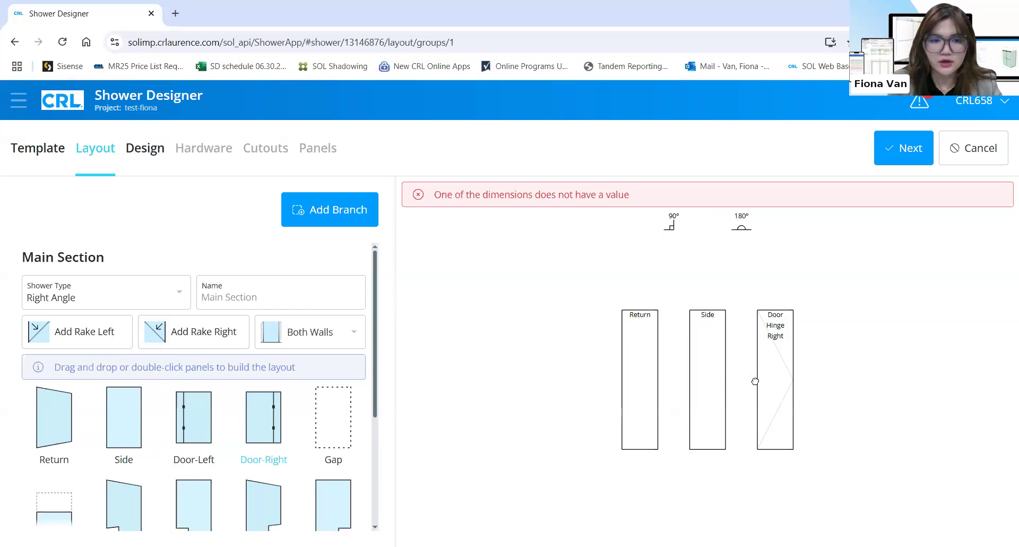
left_click_drag(129, 424, 830, 433)
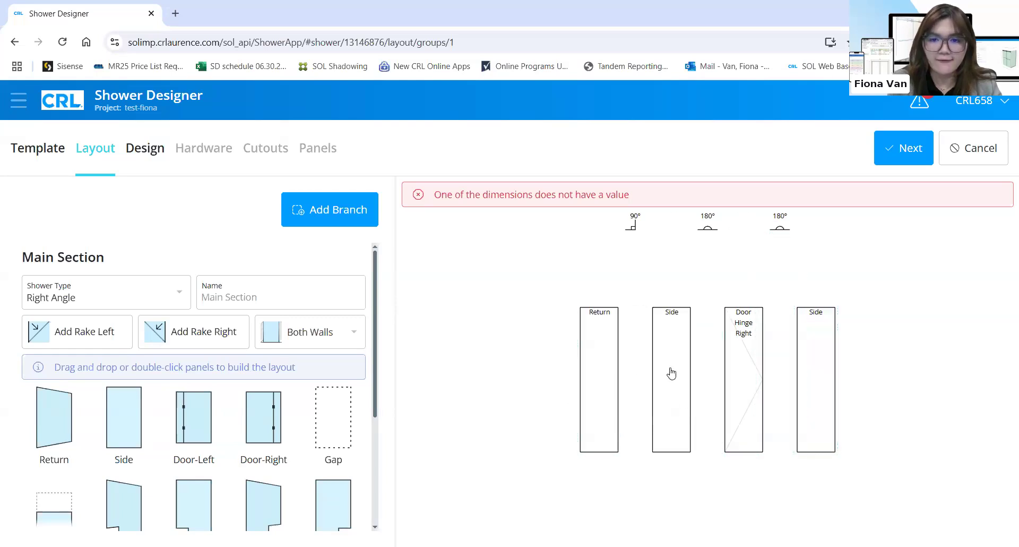
left_click(97, 345)
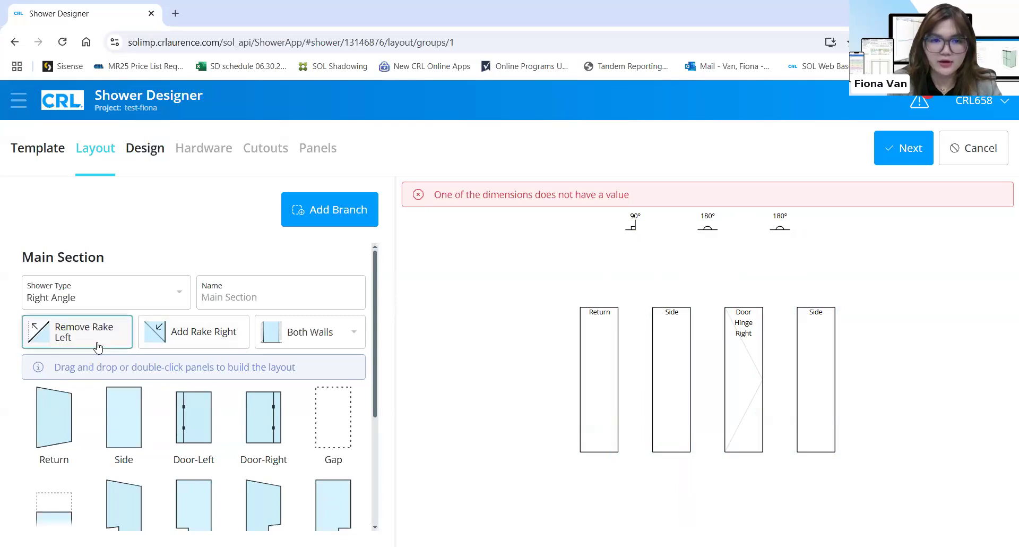
left_click(210, 335)
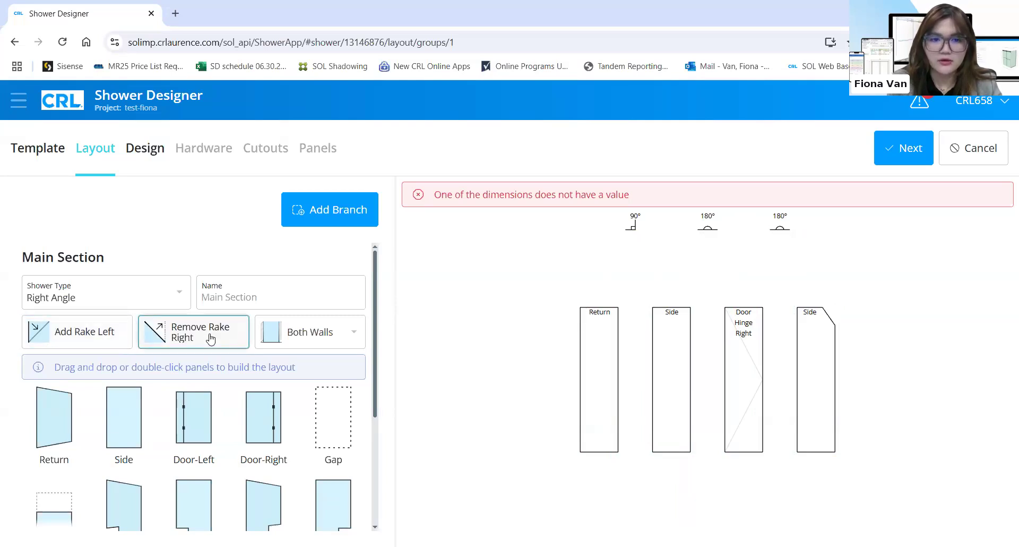
left_click(211, 337)
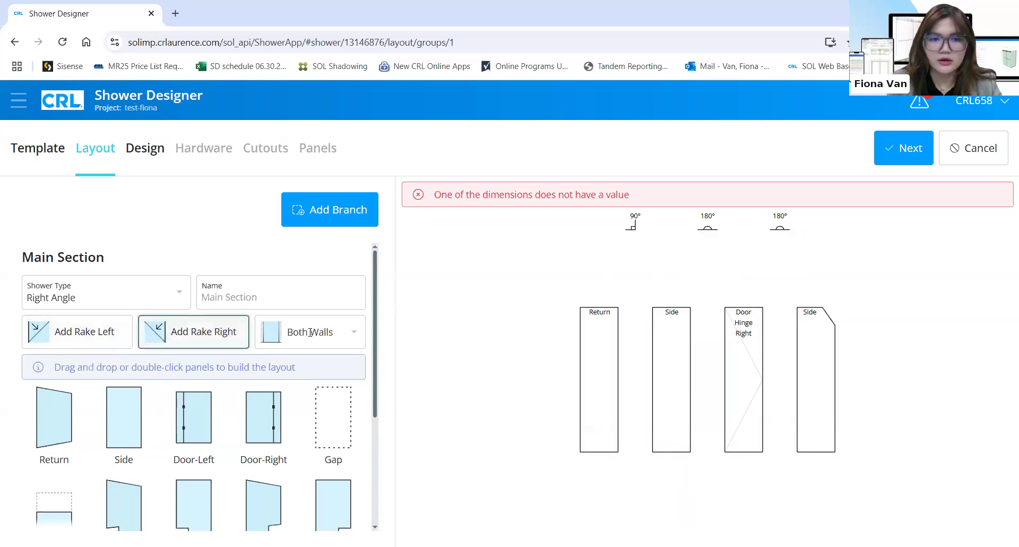
left_click(354, 332)
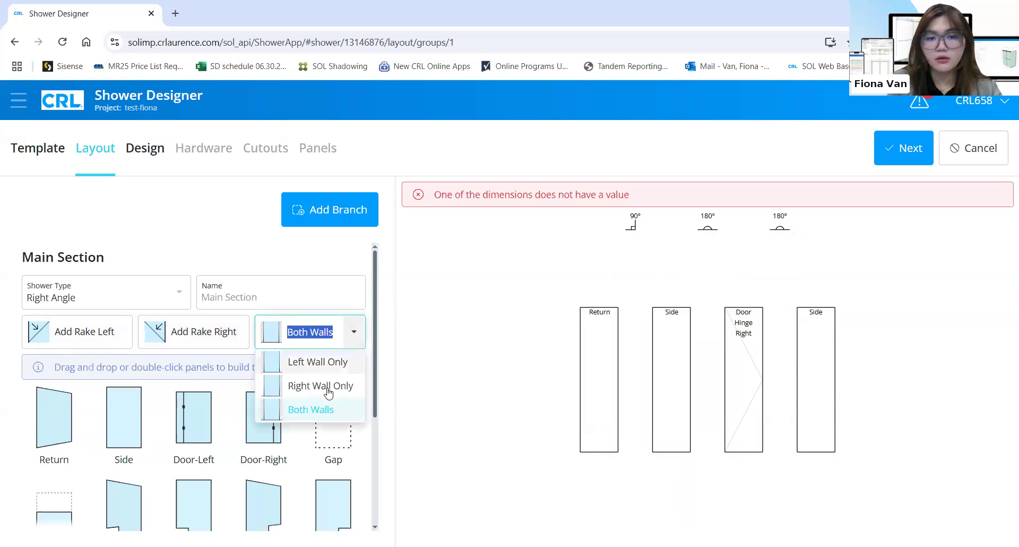
left_click(250, 266)
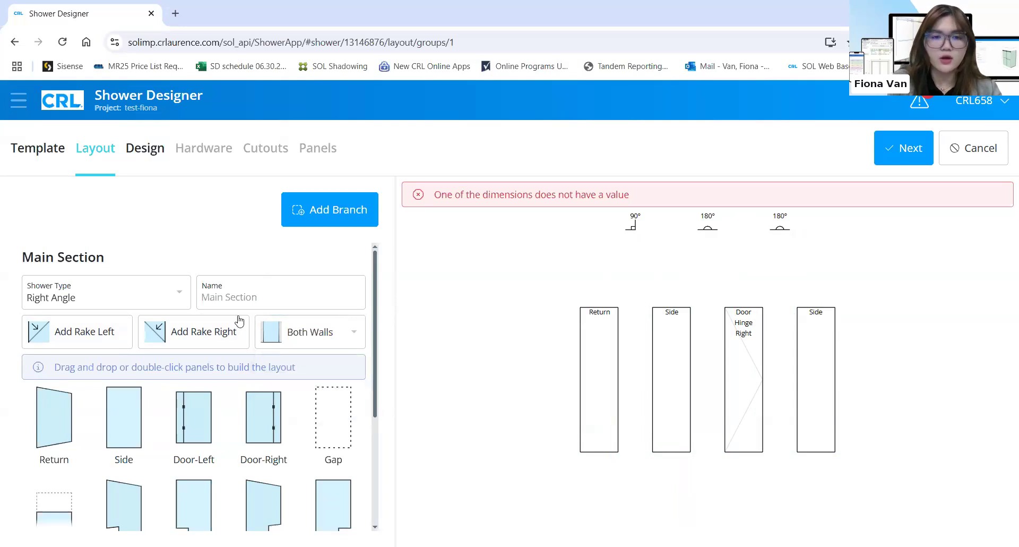
Set the Return panel to No Transom after trying fixed, operable and head-gap options
left_click(593, 361)
scroll(351, 361, "down", 1)
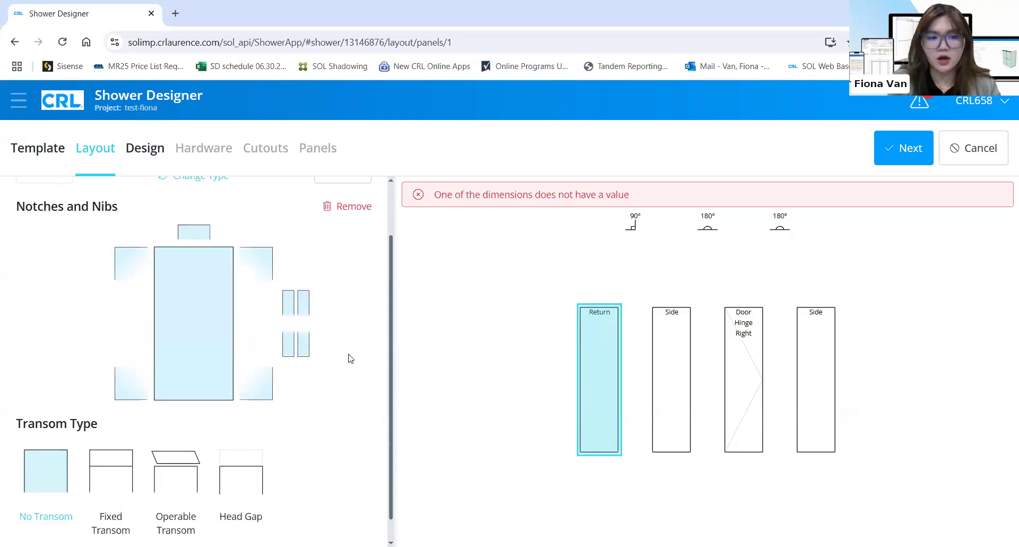
left_click(127, 472)
left_click(175, 475)
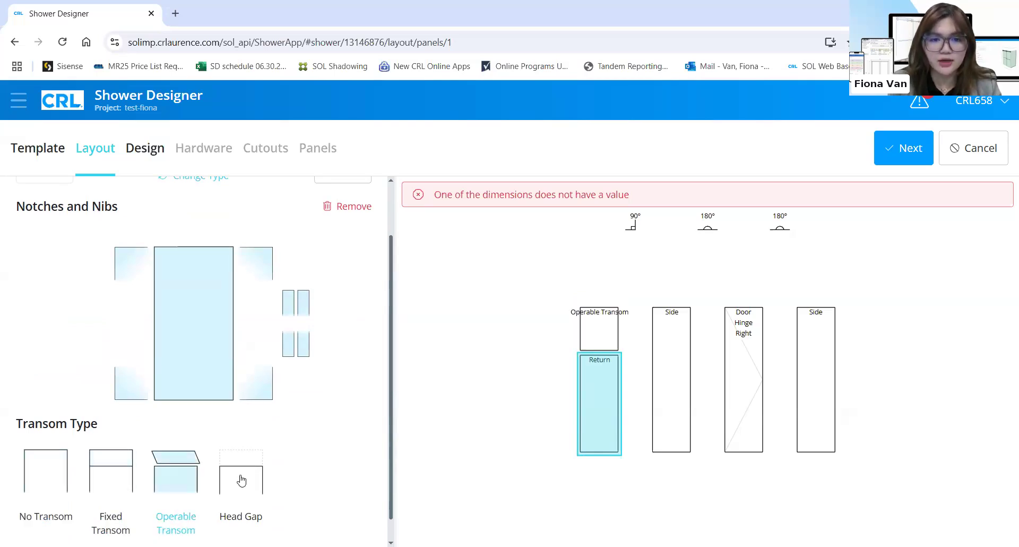
left_click(242, 479)
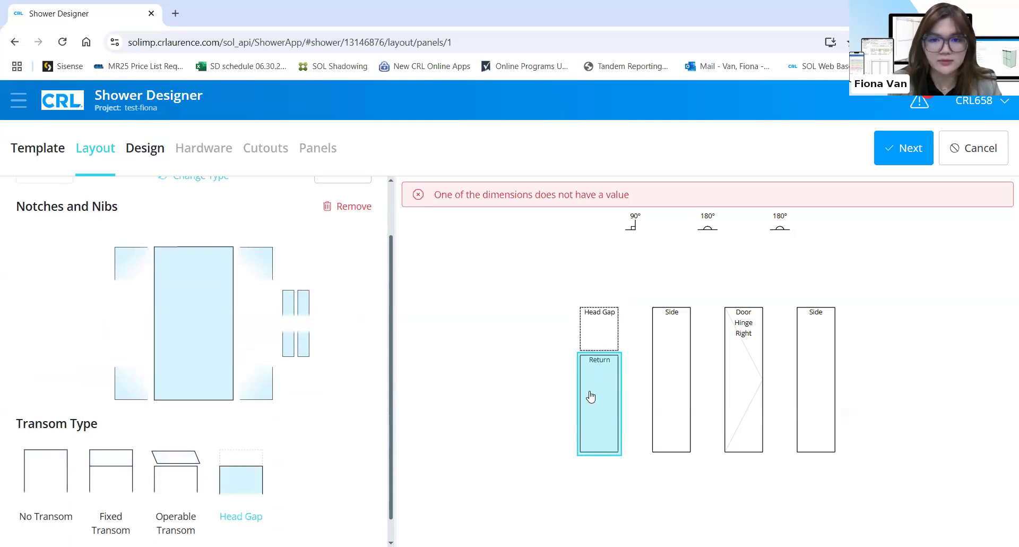
left_click(56, 472)
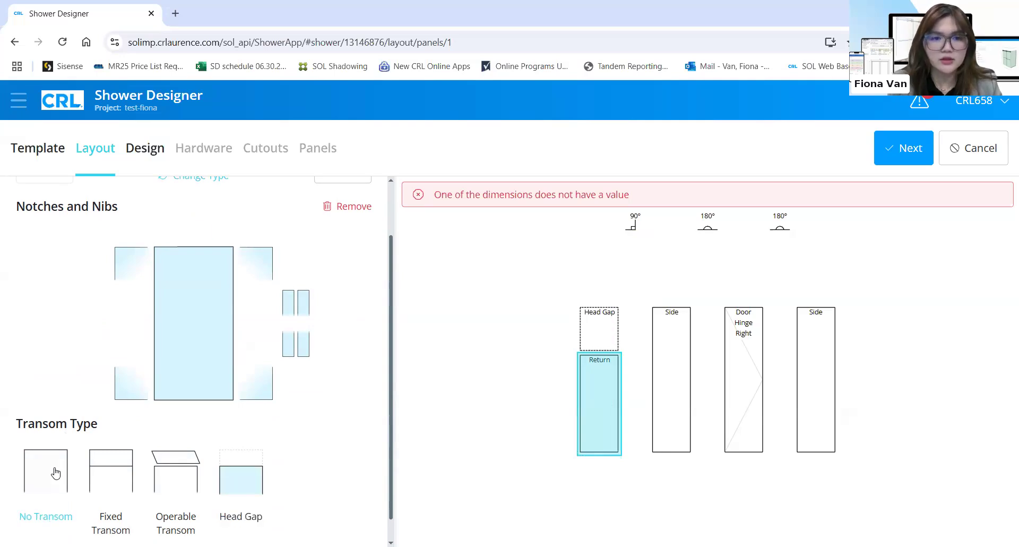
Give the Return panel a Single top-left notch after trying Double and Triple
left_click(143, 260)
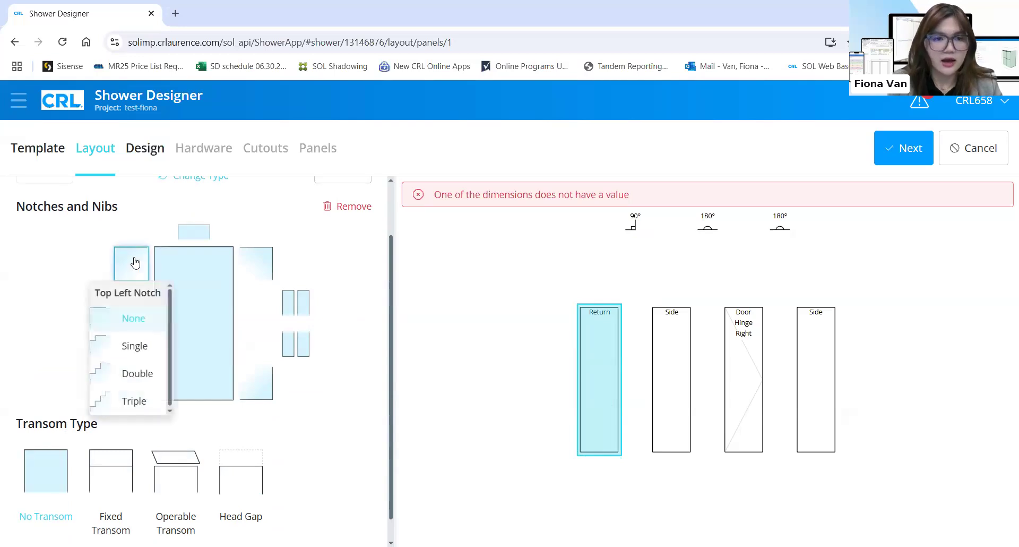
left_click(135, 346)
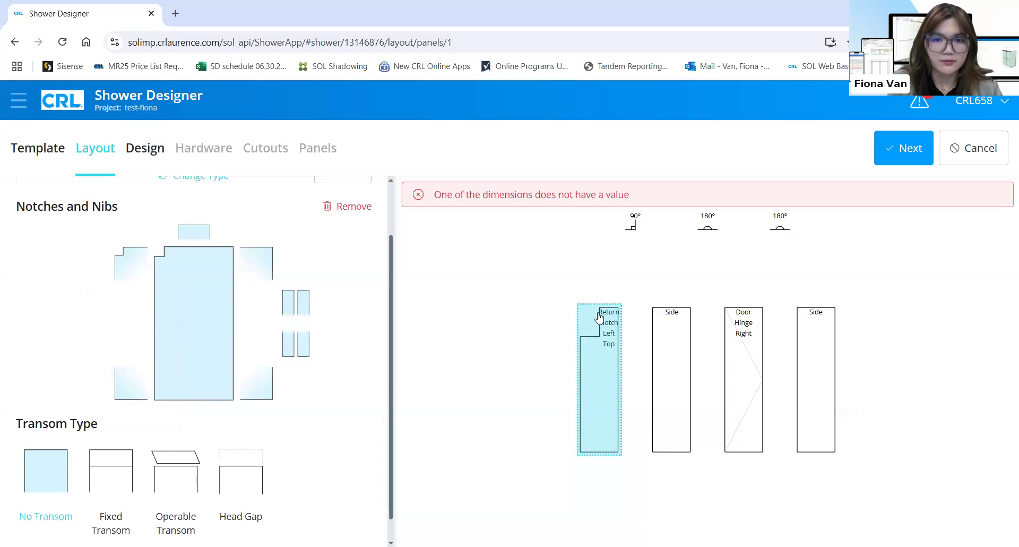
left_click(137, 271)
left_click(136, 372)
left_click(137, 271)
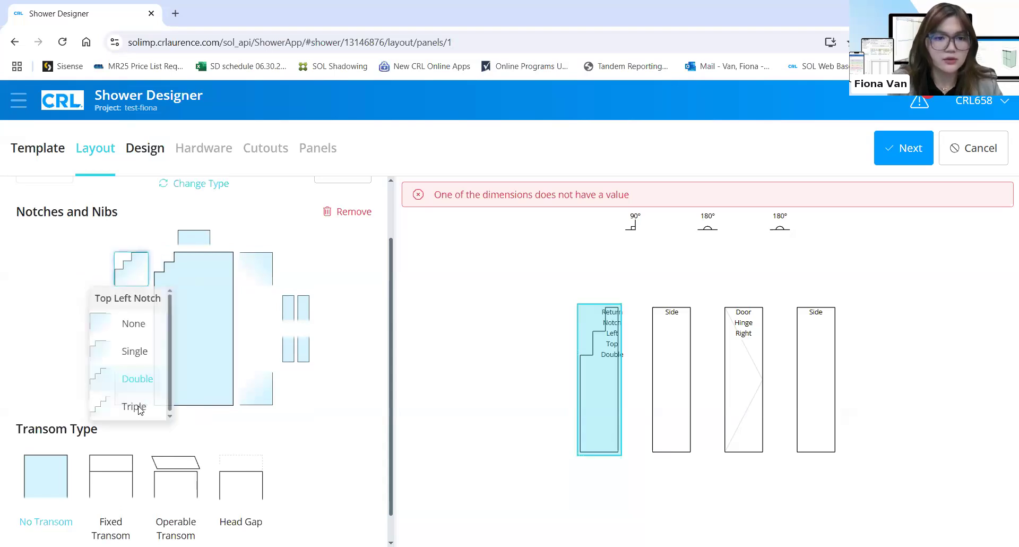
left_click(136, 404)
left_click(137, 270)
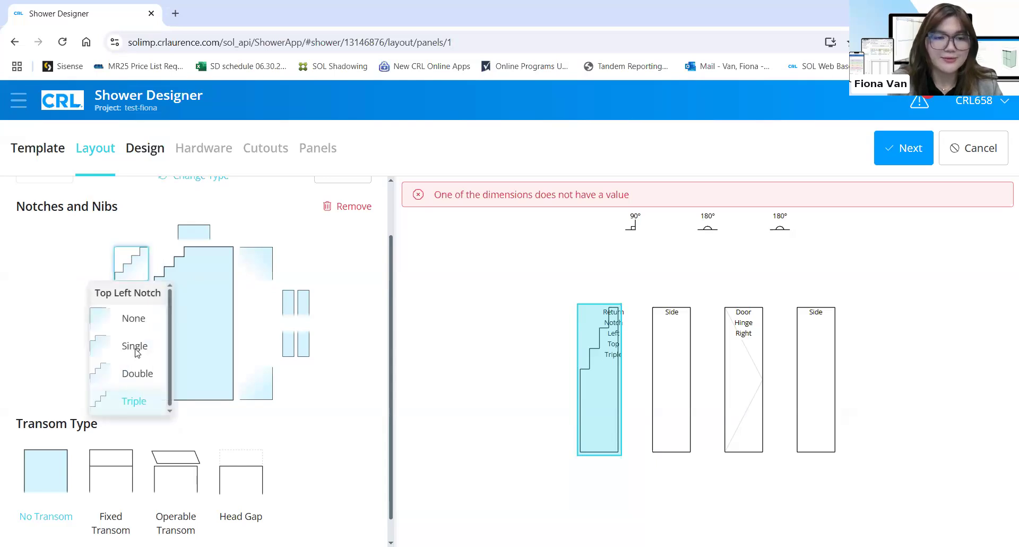
left_click(132, 341)
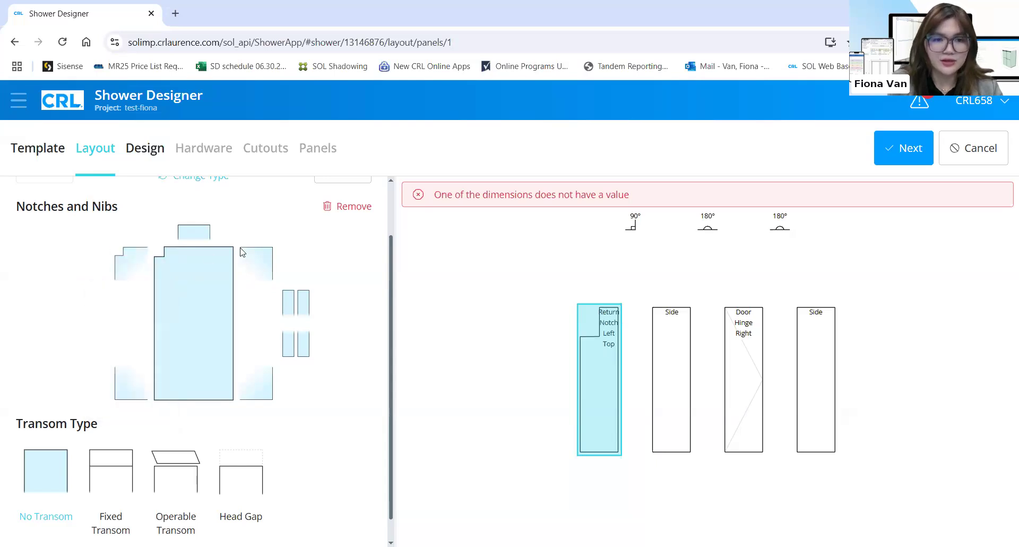
Set the top nib to None after trying Left Falls
left_click(295, 303)
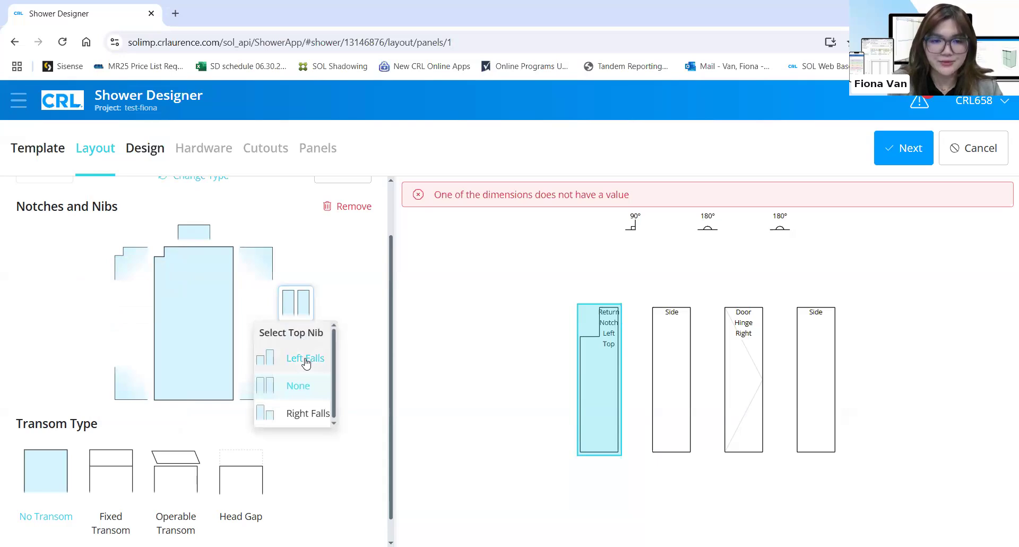
left_click(311, 360)
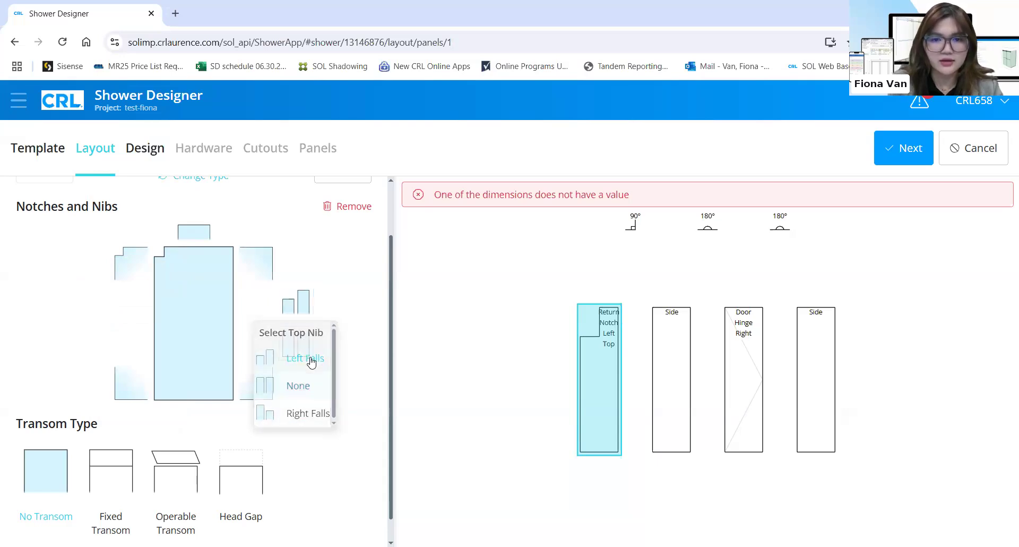
left_click(303, 304)
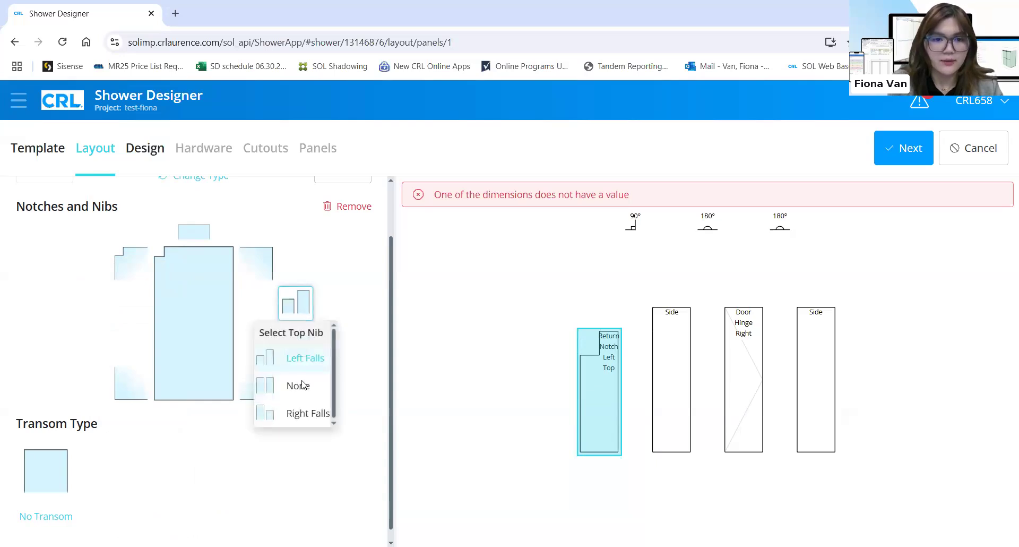
left_click(303, 384)
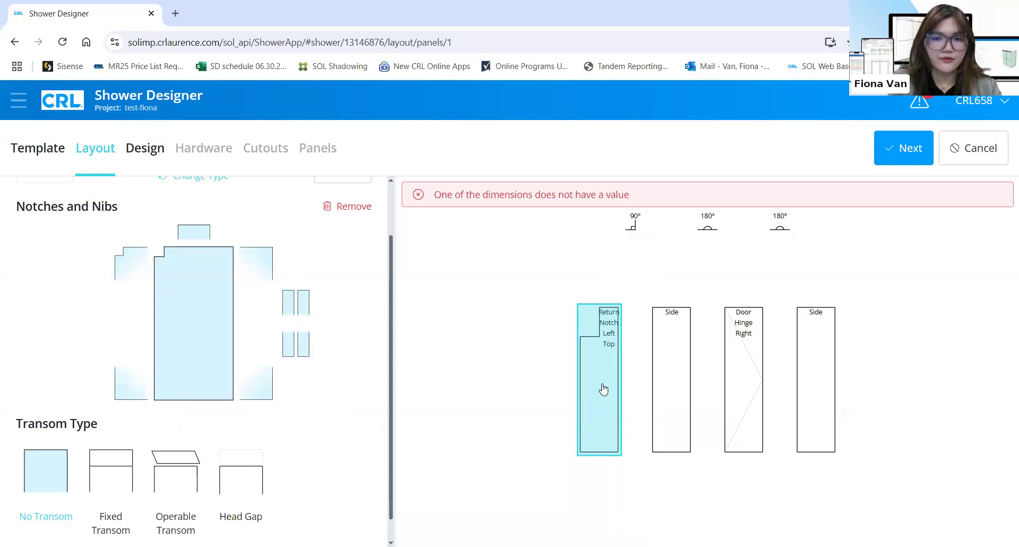
scroll(334, 242, "up", 2)
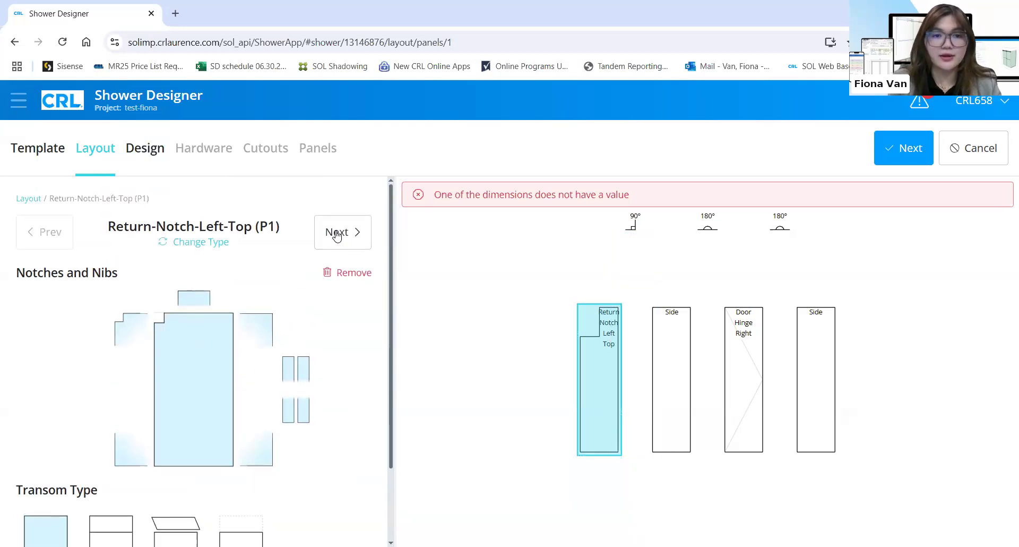
left_click(335, 233)
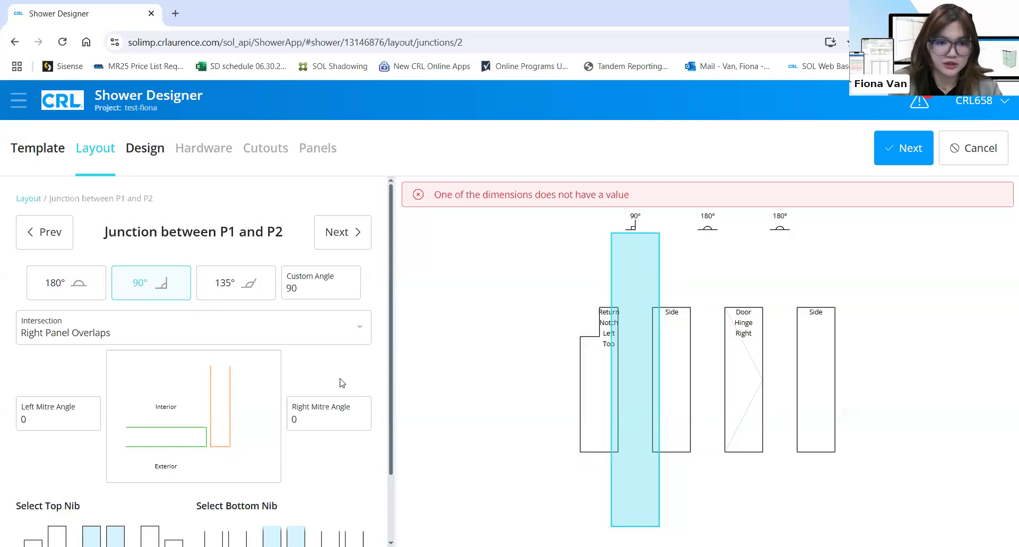
Try Miter, Square and Left Panel Overlaps at the P1–P2 junction, reverting to Right Panel Overlaps
left_click(359, 329)
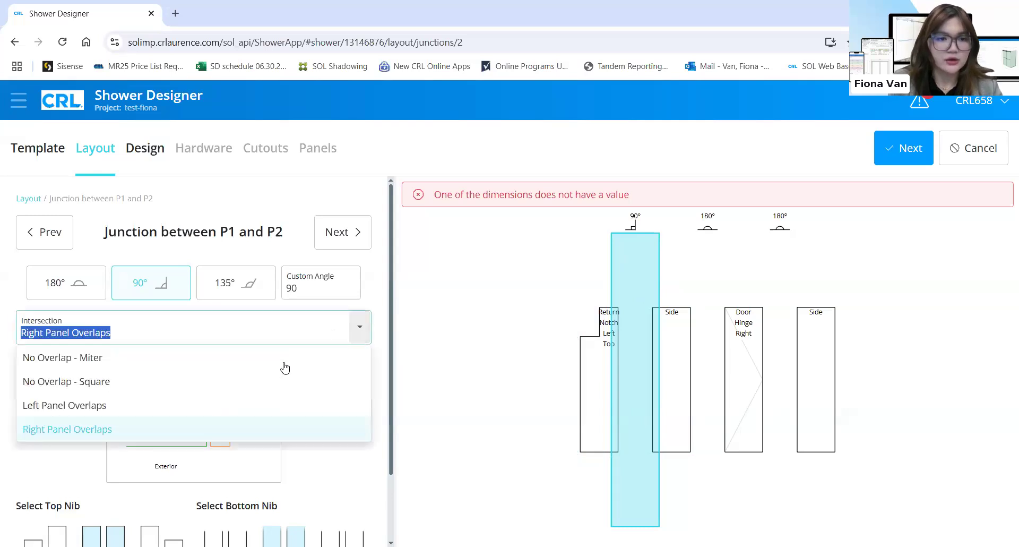
left_click(255, 359)
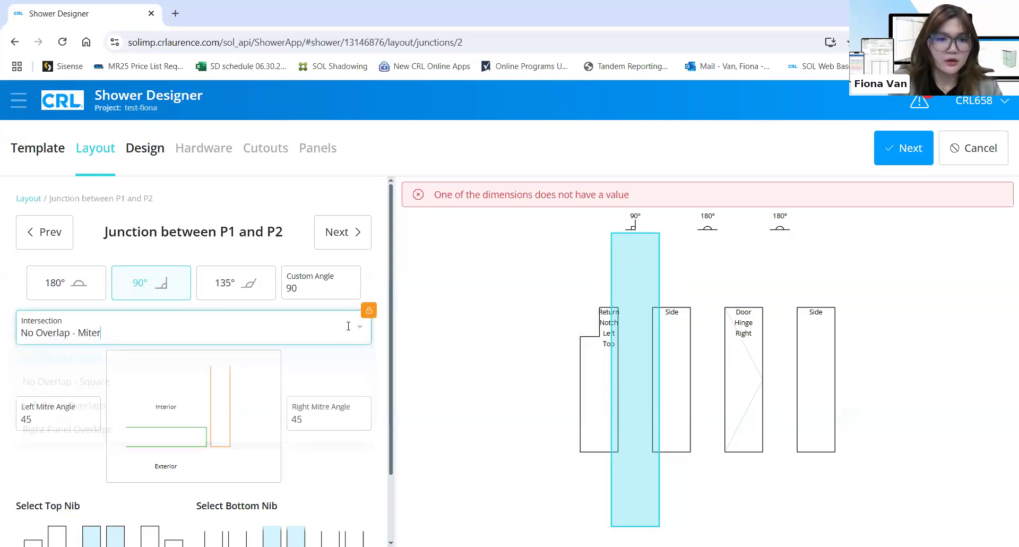
left_click(348, 327)
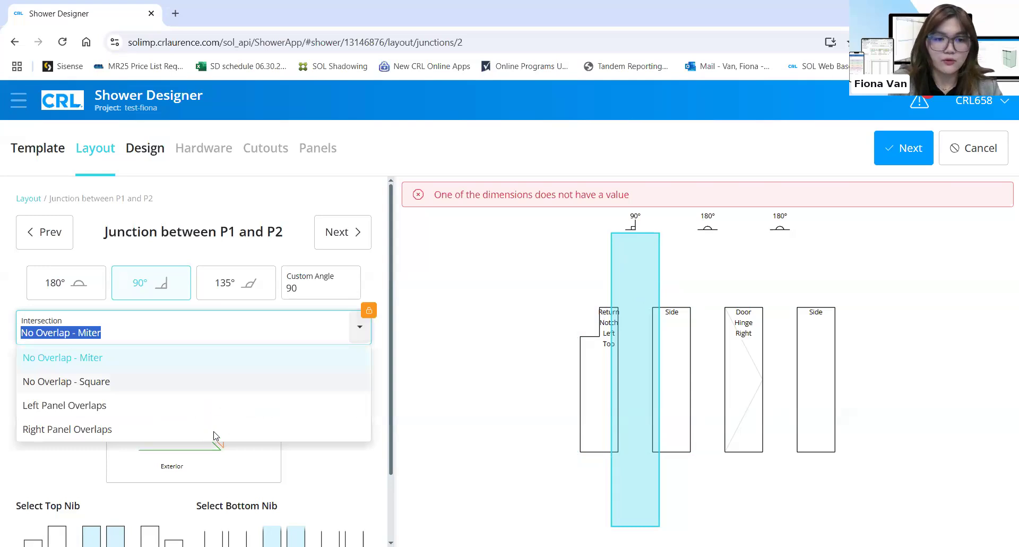
key("Return")
left_click(361, 336)
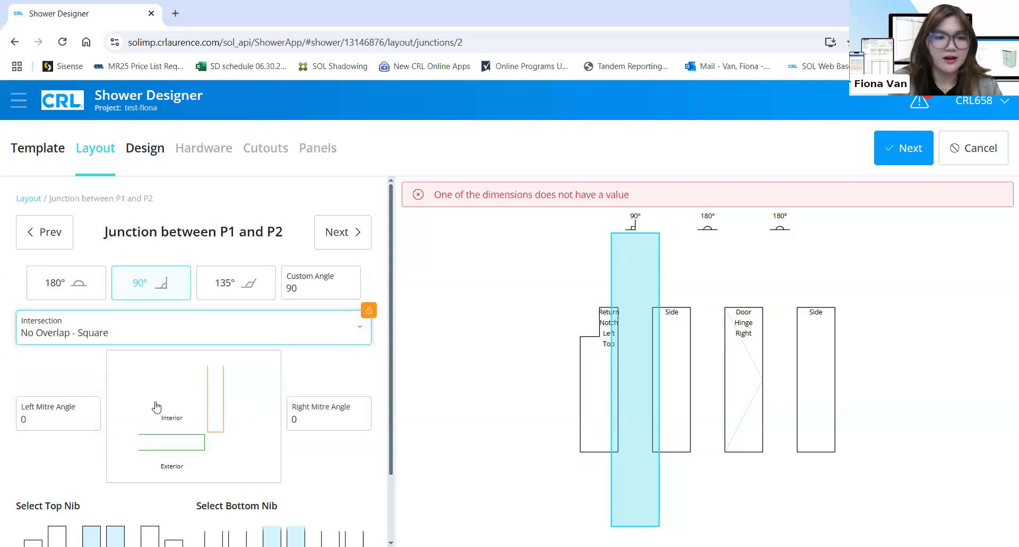
left_click(152, 409)
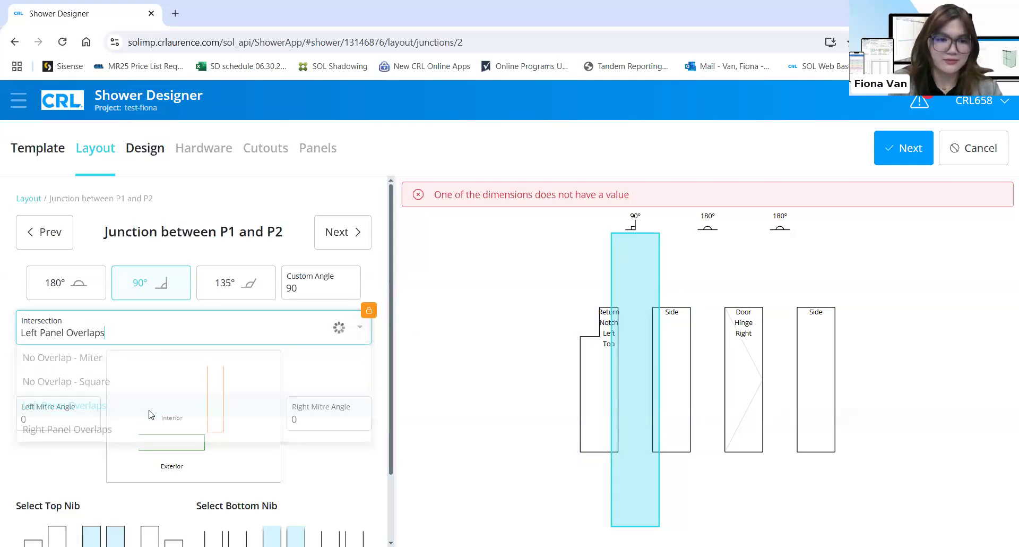
left_click(309, 364)
left_click(372, 310)
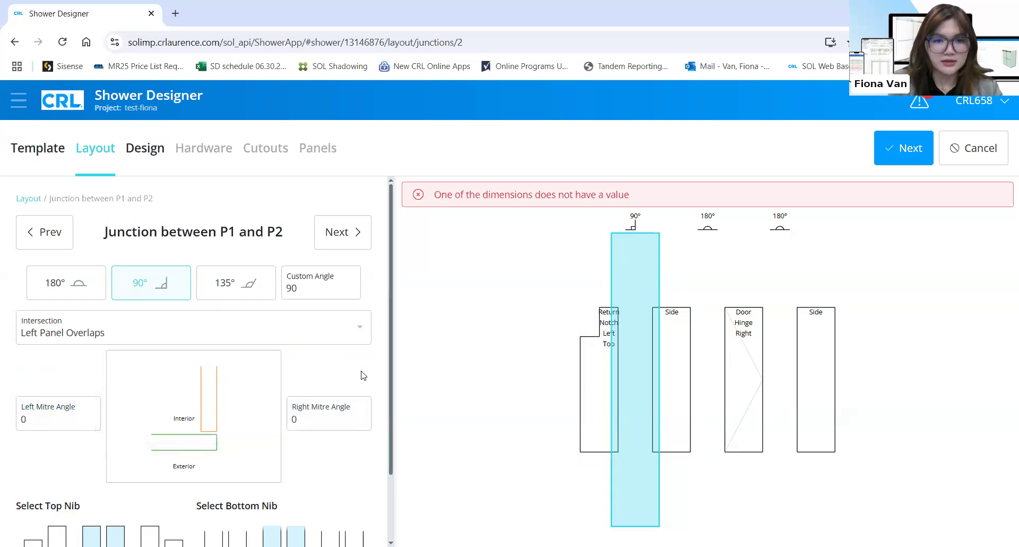
left_click(183, 411)
left_click(226, 414)
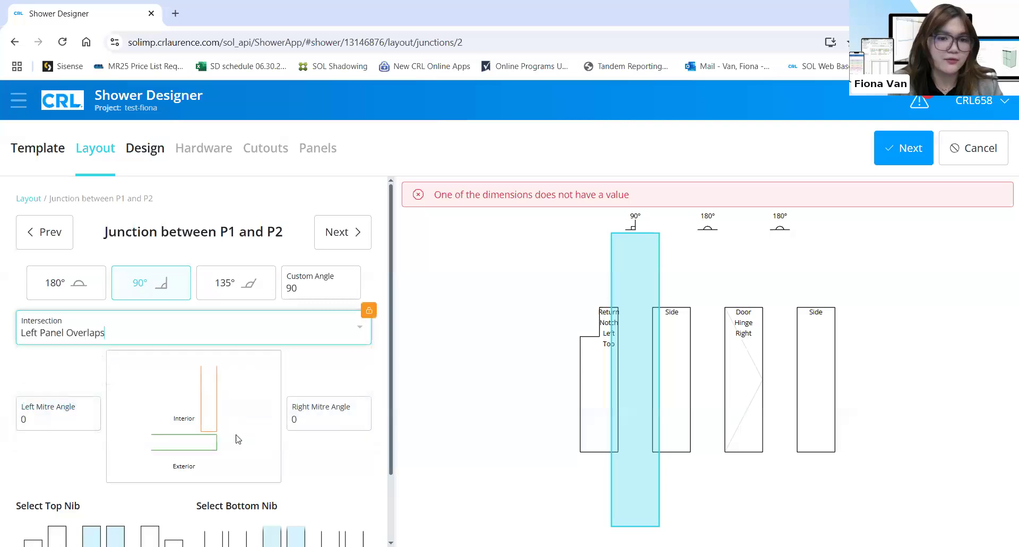
left_click(371, 313)
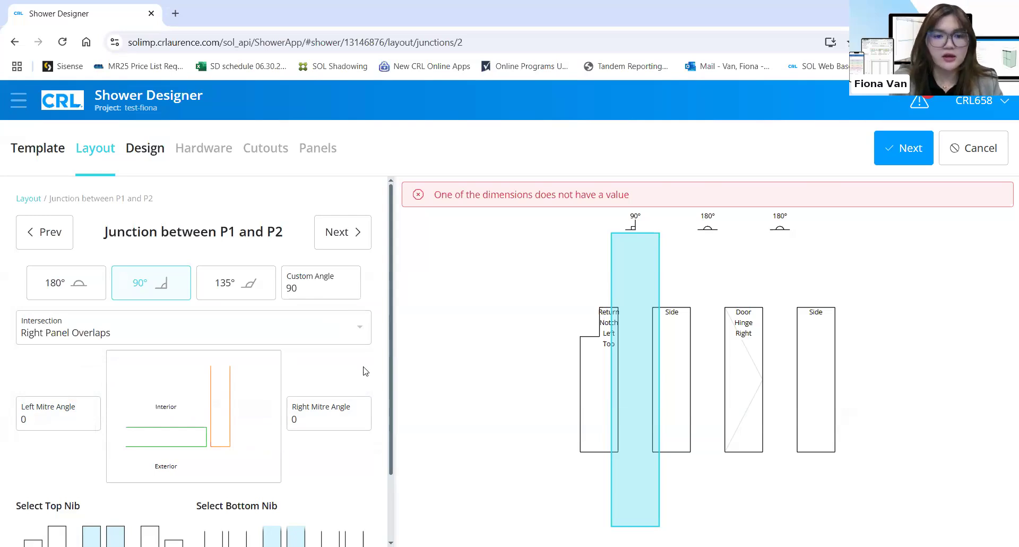
scroll(365, 371, "down", 1)
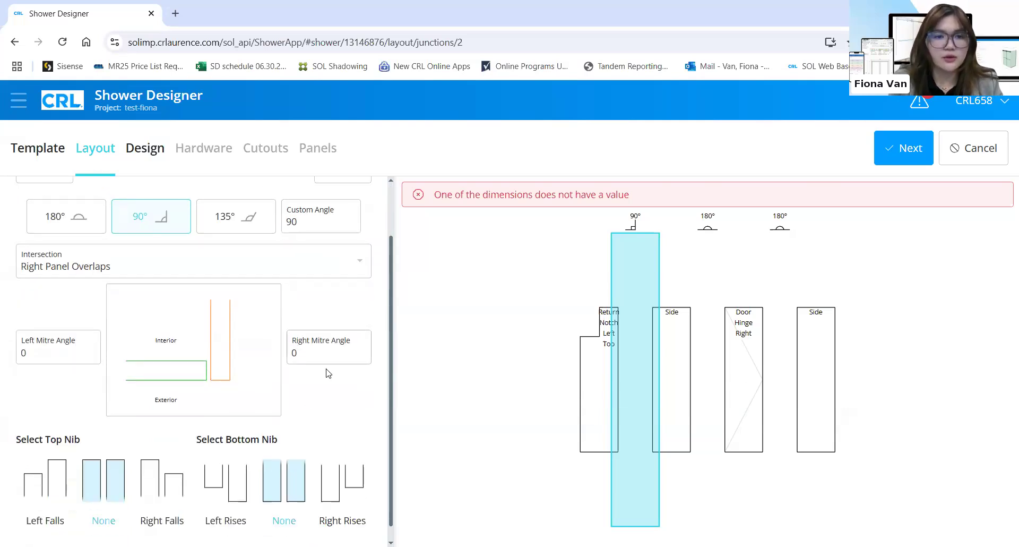
left_click(629, 383)
left_click(363, 272)
left_click(202, 364)
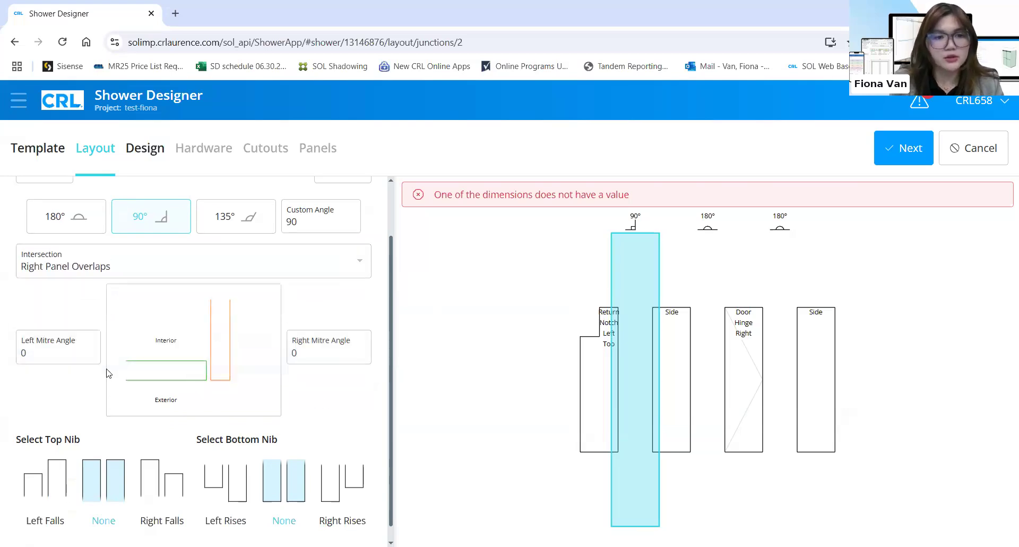
left_click(70, 357)
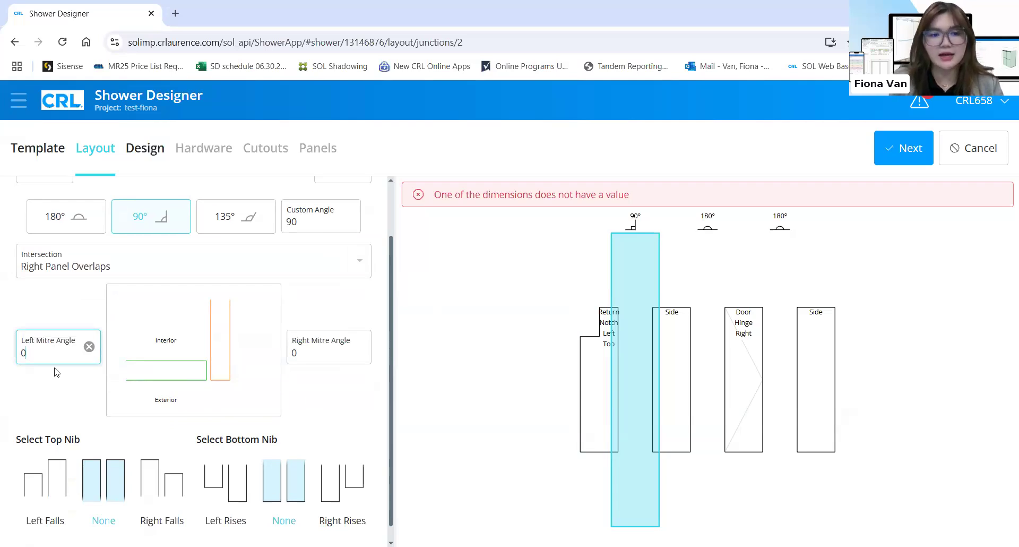
type("45")
left_click(196, 366)
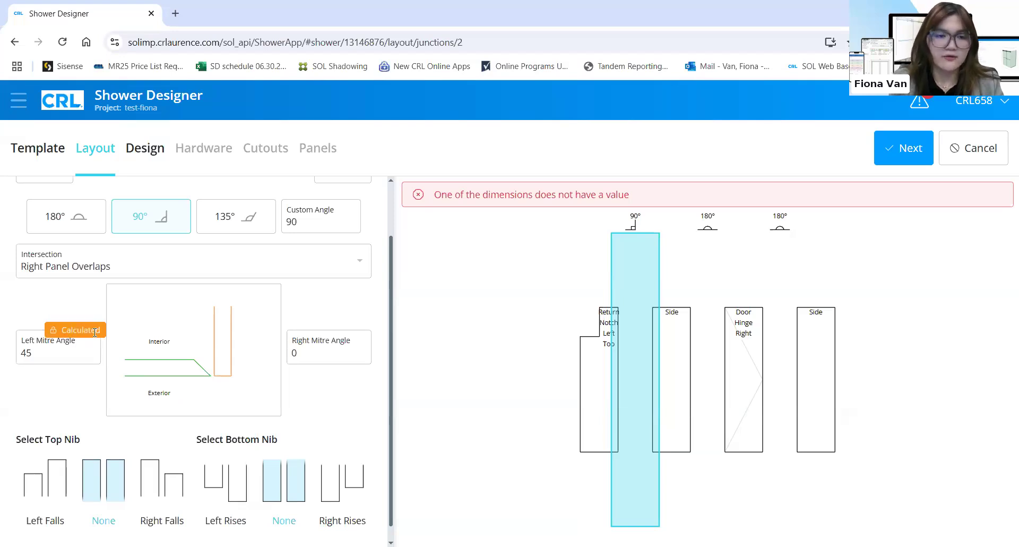
left_click(93, 331)
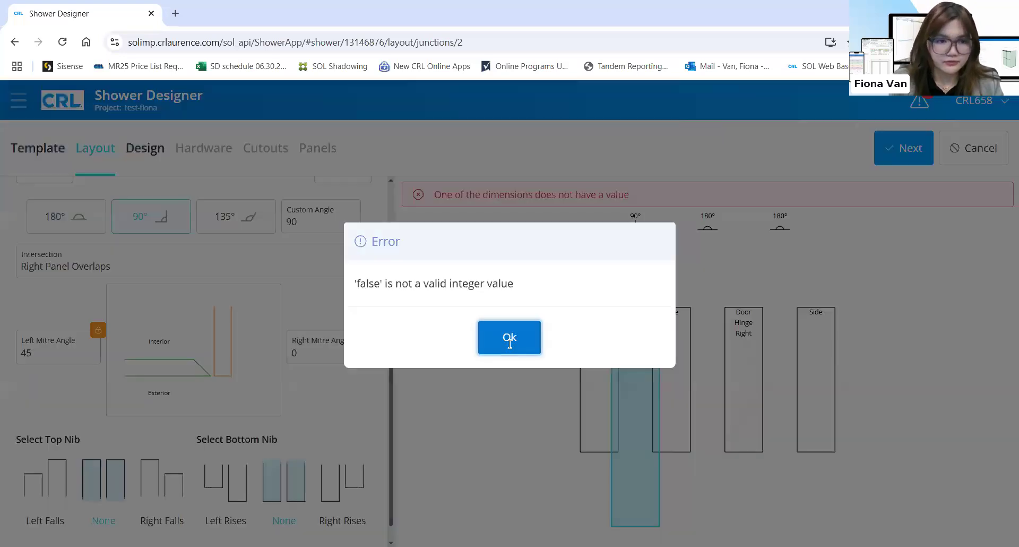
left_click(509, 340)
type("0")
left_click(91, 334)
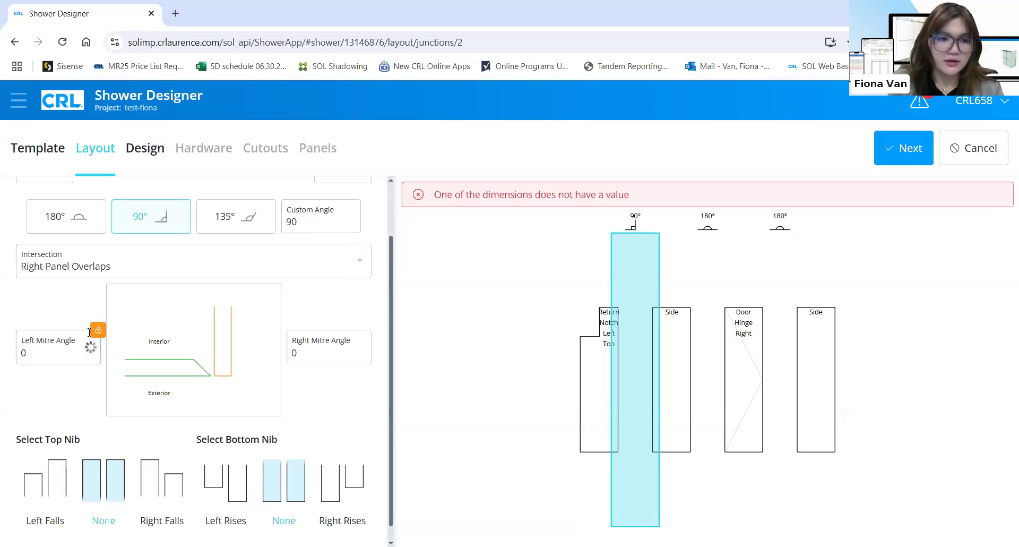
key("Return")
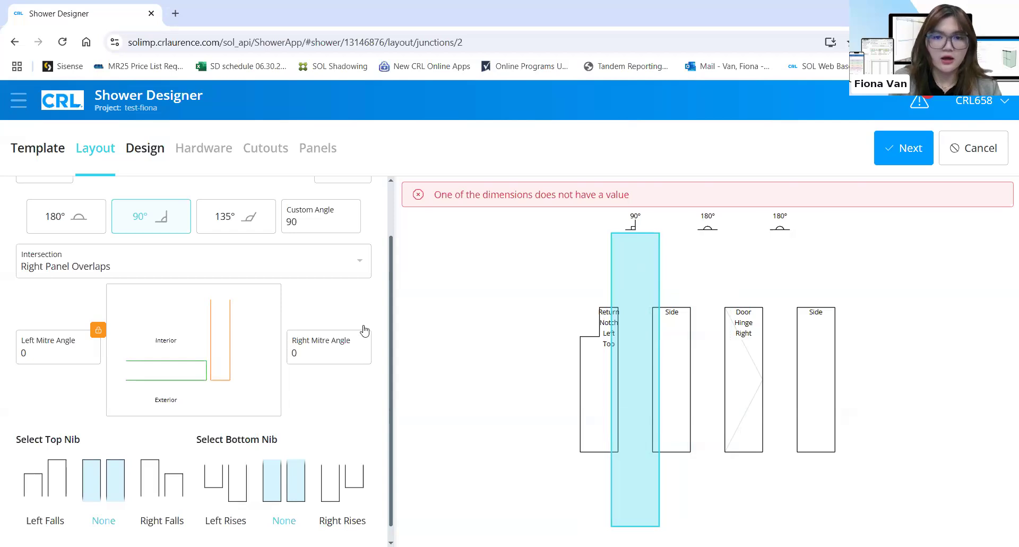
scroll(364, 330, "up", 2)
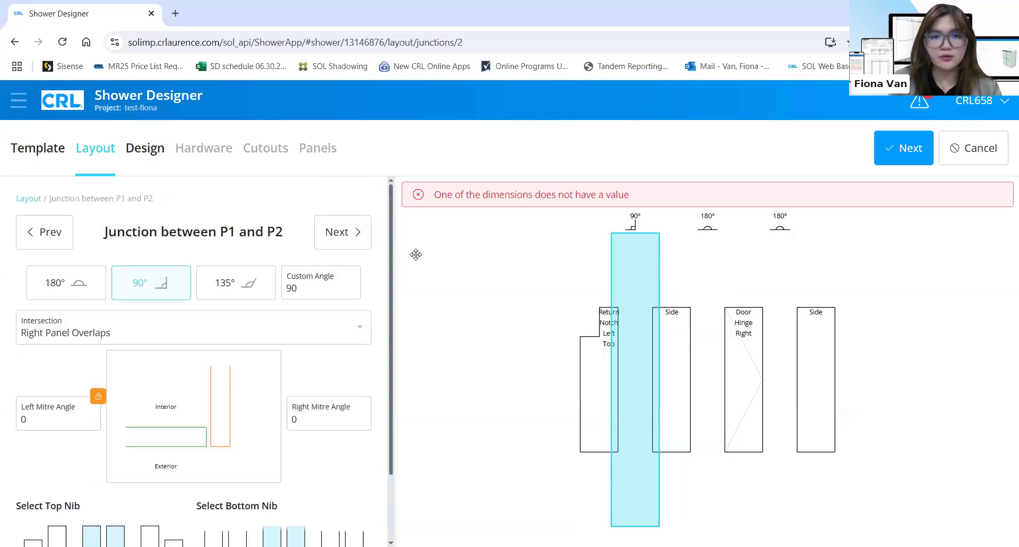
Review the Side (P2) panel settings and continue to the P2–P3 junction
left_click(354, 244)
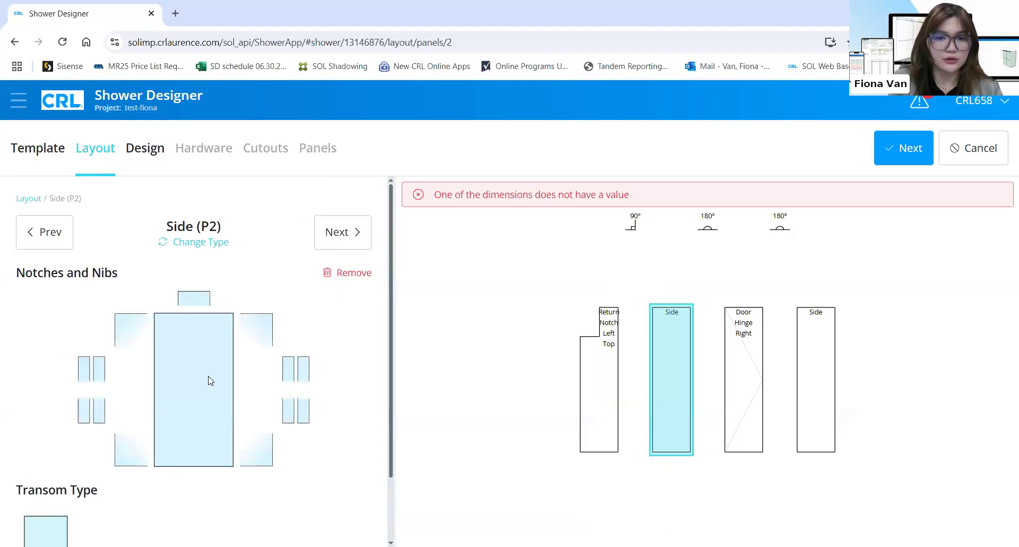
scroll(218, 417, "down", 1)
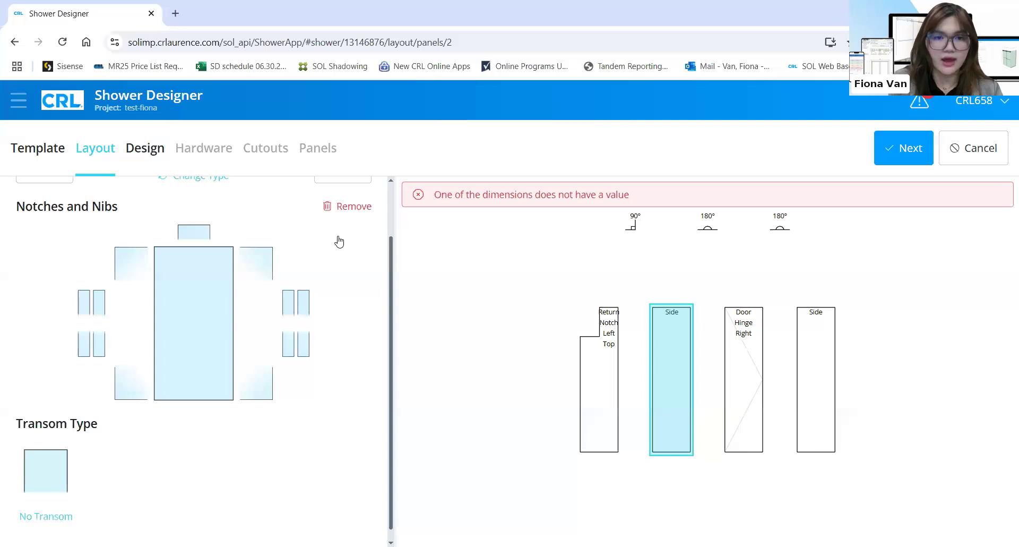
scroll(338, 241, "up", 1)
left_click(338, 233)
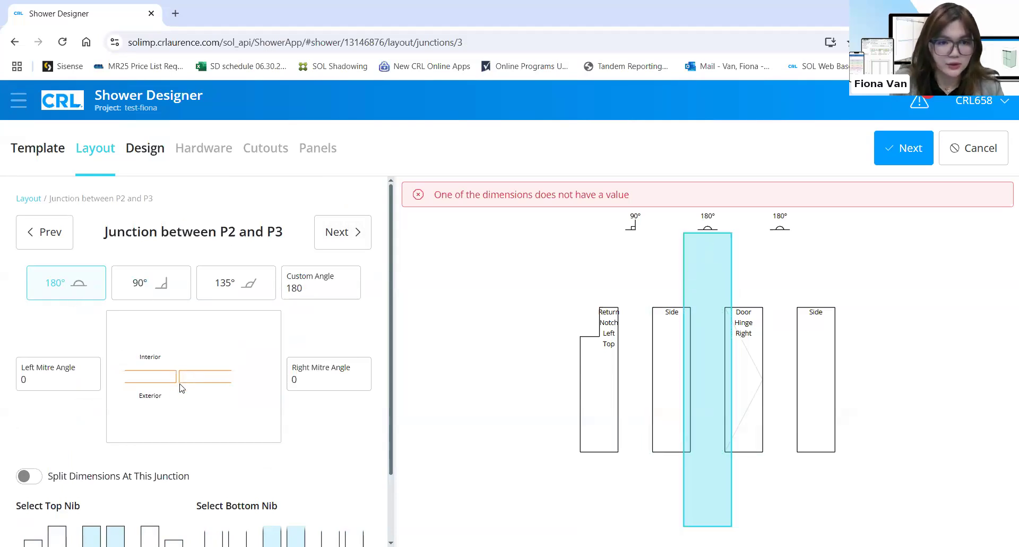
left_click(62, 385)
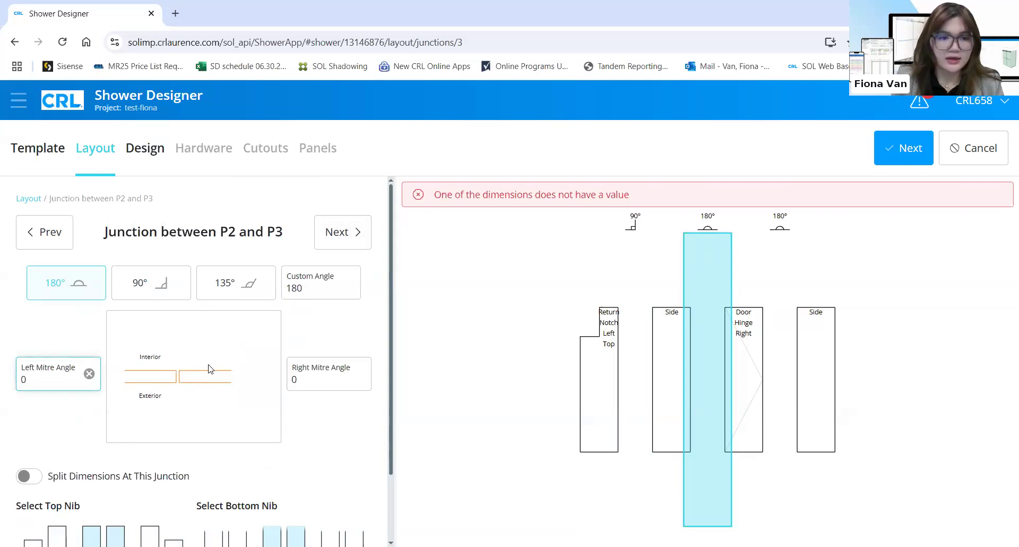
type("22.5")
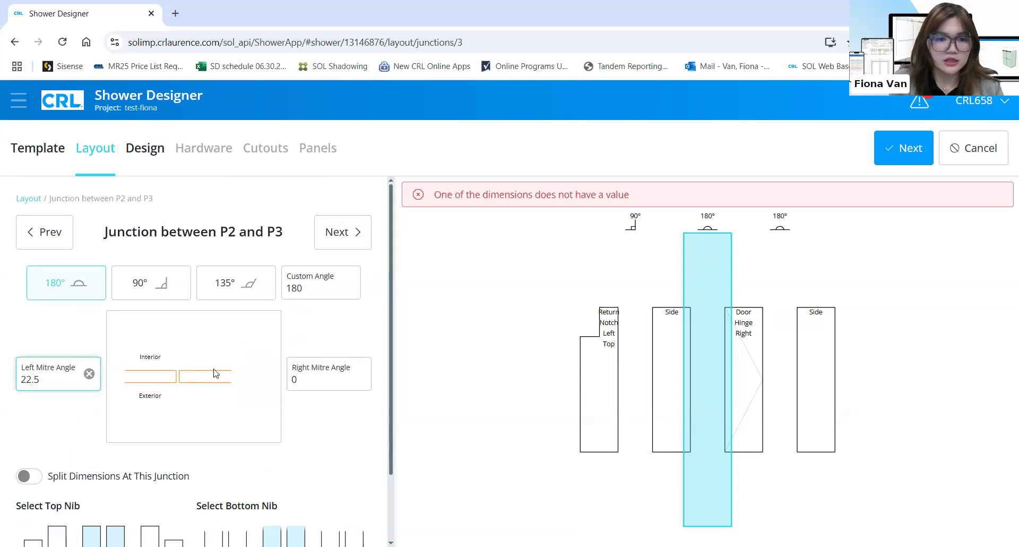
left_click(181, 382)
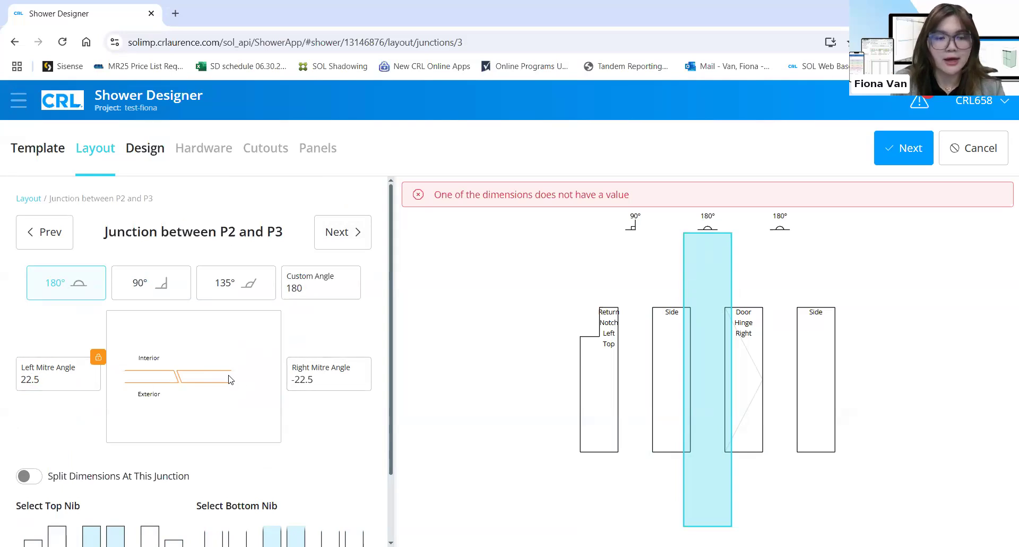
left_click(86, 376)
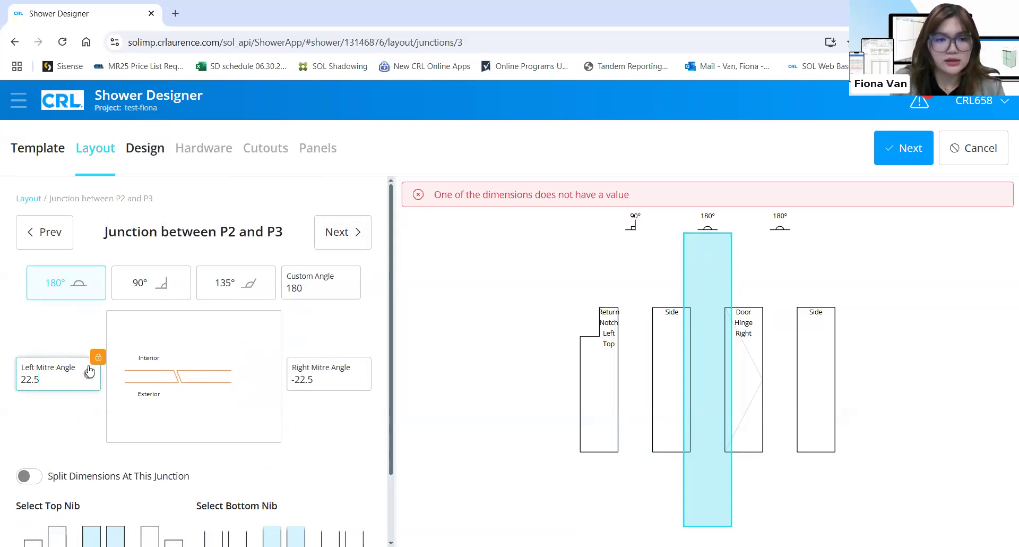
left_click(99, 358)
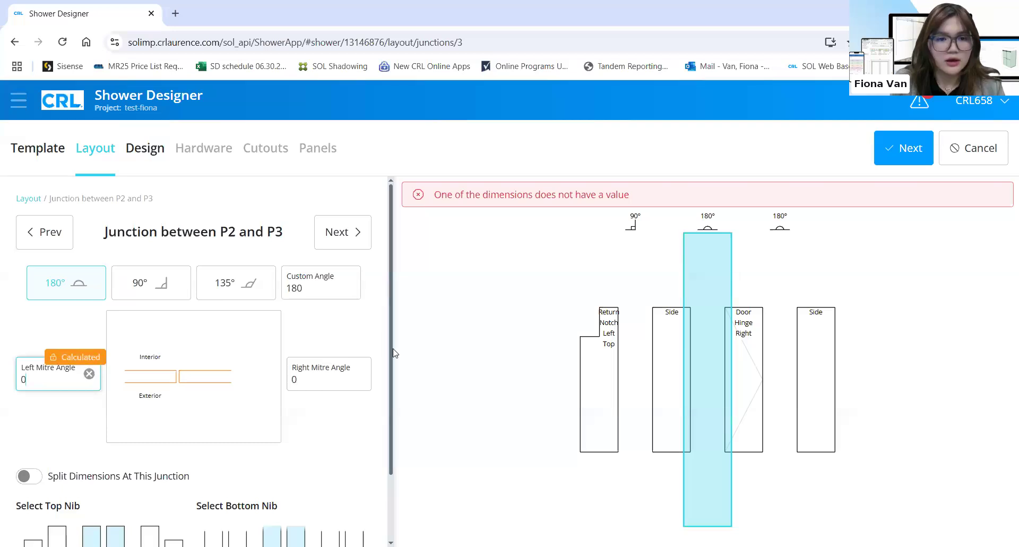
key("Return")
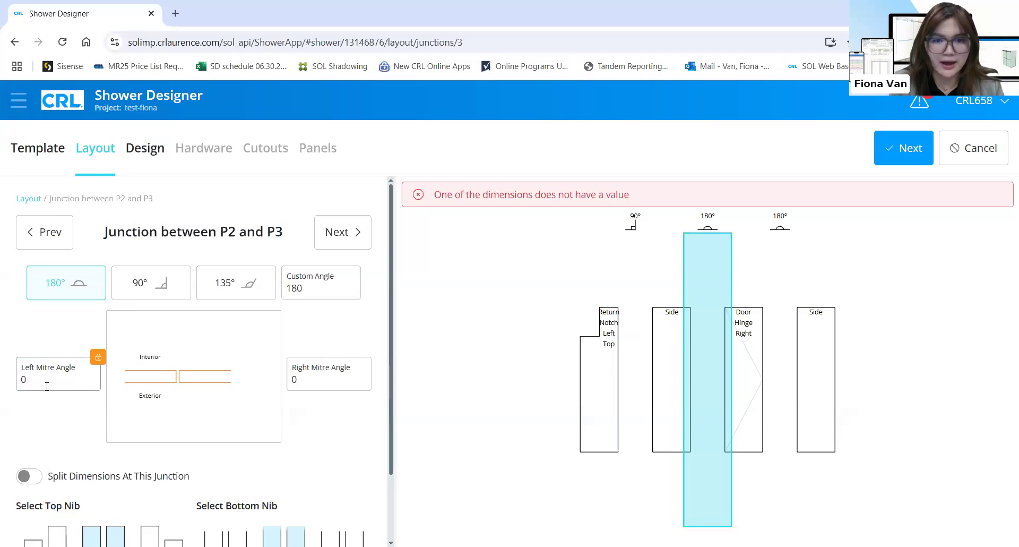
left_click(335, 239)
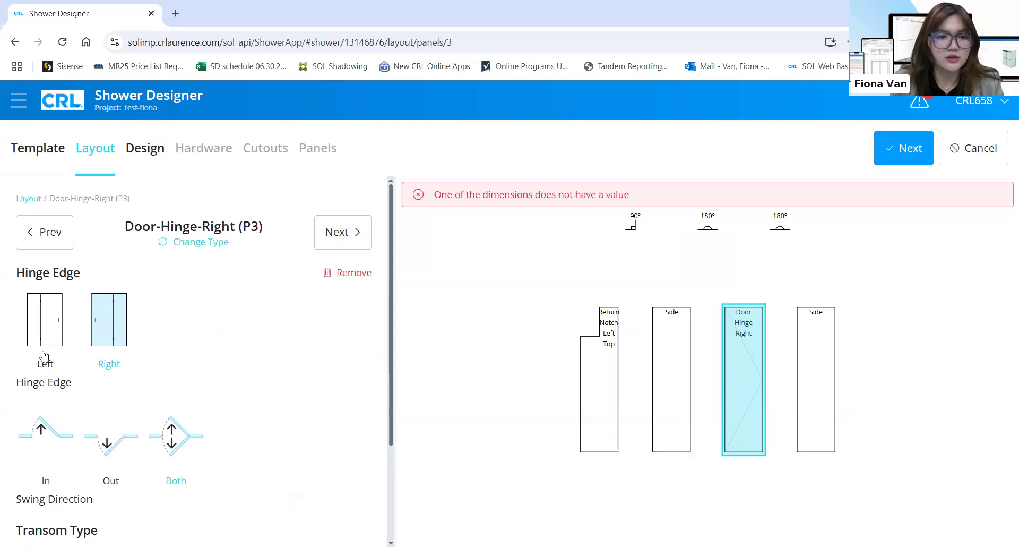
Review door panel P3's settings: hinged Right, swinging Both ways, with No Transom
scroll(70, 413, "down", 1)
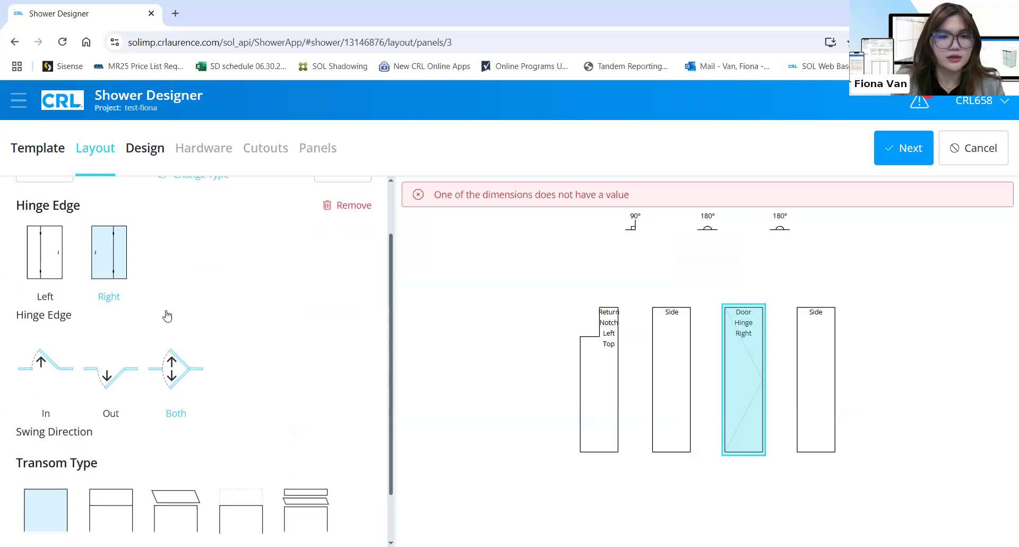
scroll(151, 335, "down", 1)
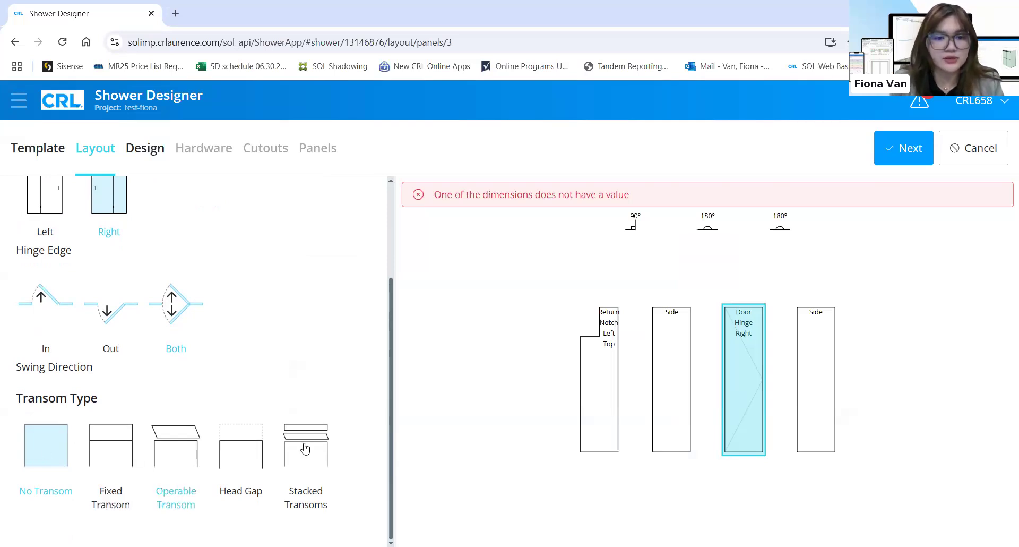
scroll(326, 294, "up", 3)
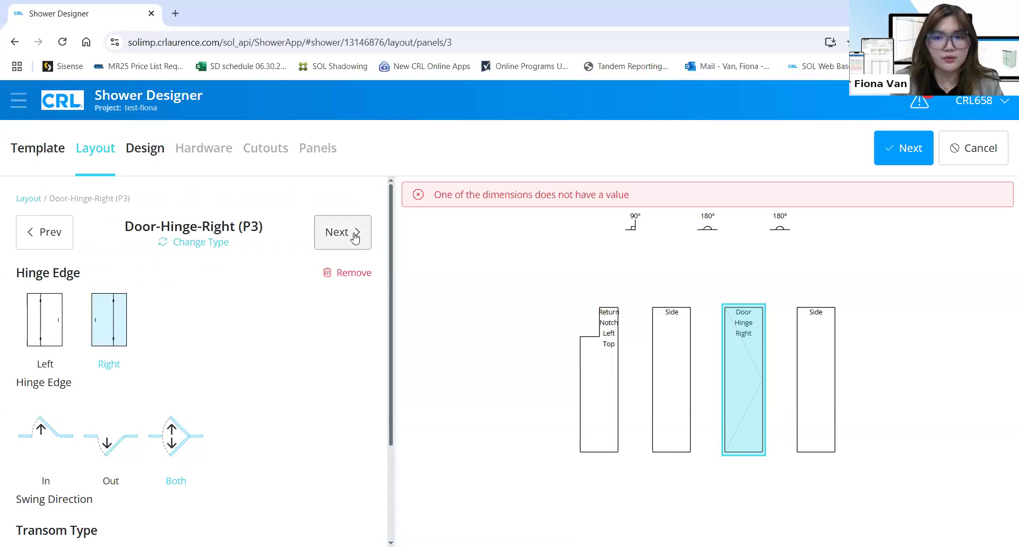
Move past the 180° P3–P4 junction to the settings of side panel P4
left_click(354, 237)
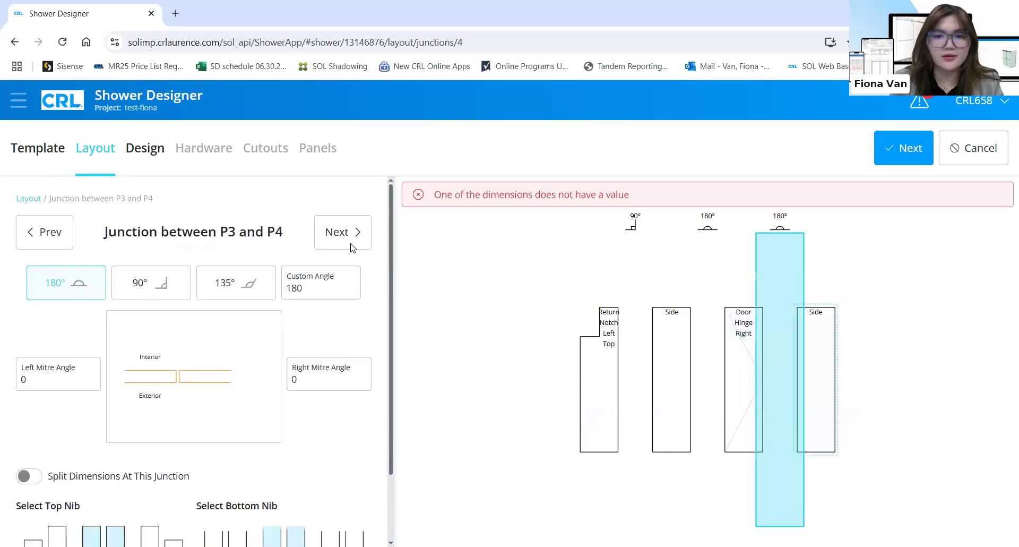
left_click(831, 366)
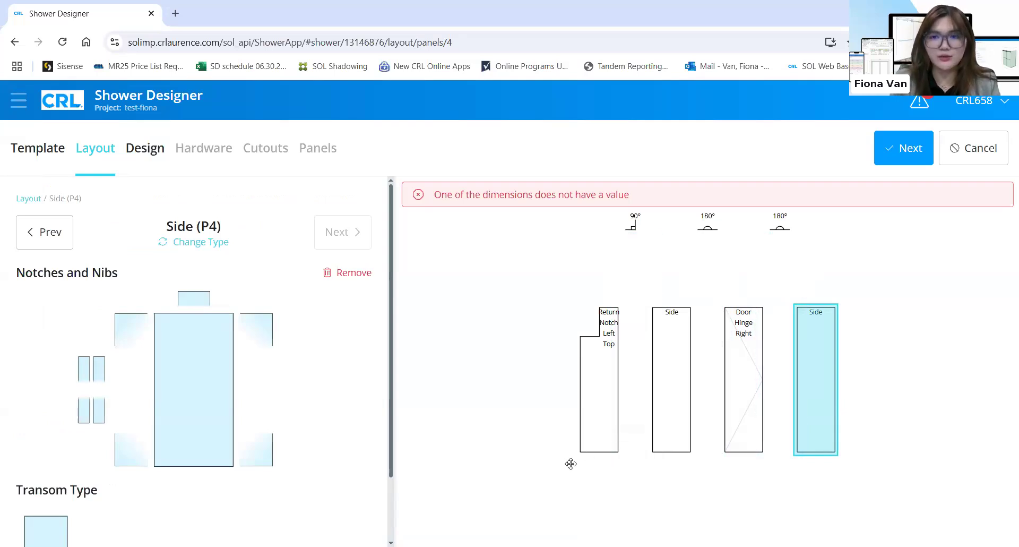
Advance to the Design step and choose Clamps - Vienna as the shower hardware style
left_click(891, 154)
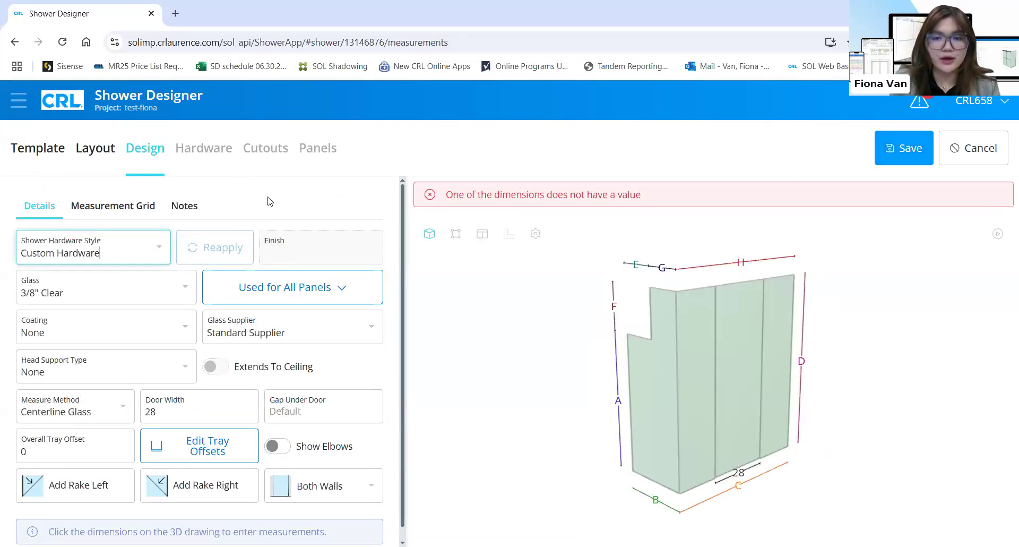
scroll(270, 202, "down", 1)
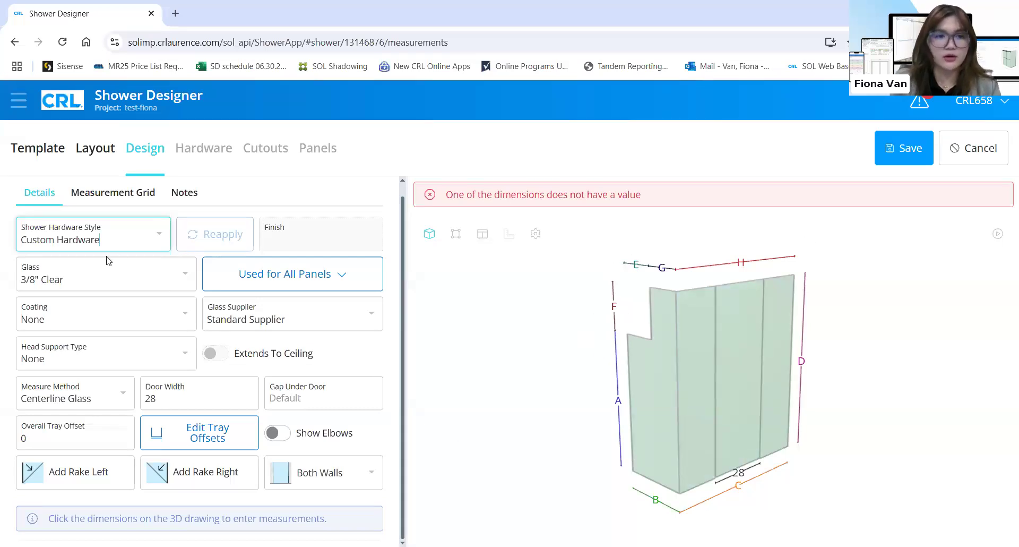
left_click(155, 238)
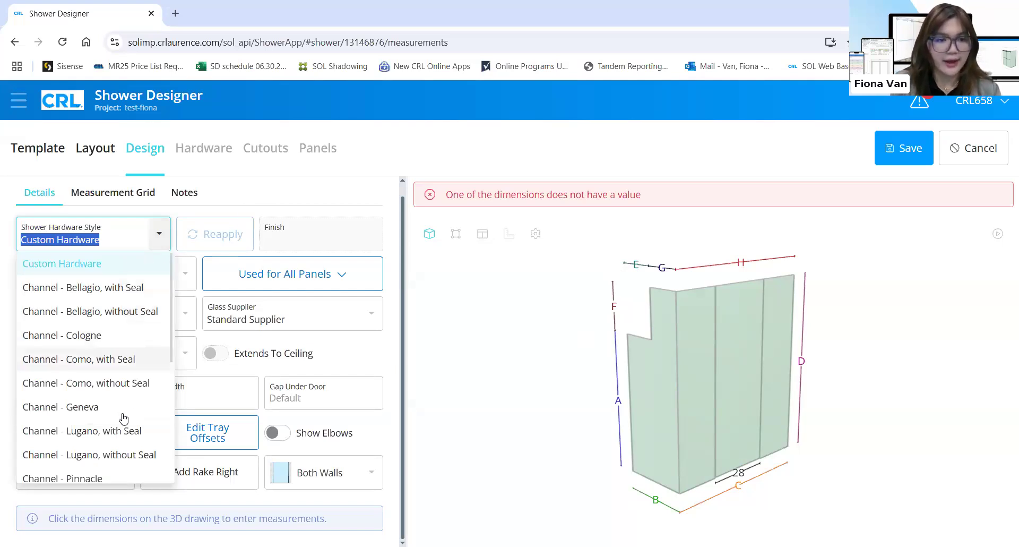
scroll(123, 418, "down", 1)
scroll(123, 418, "down", 4)
scroll(121, 417, "up", 3)
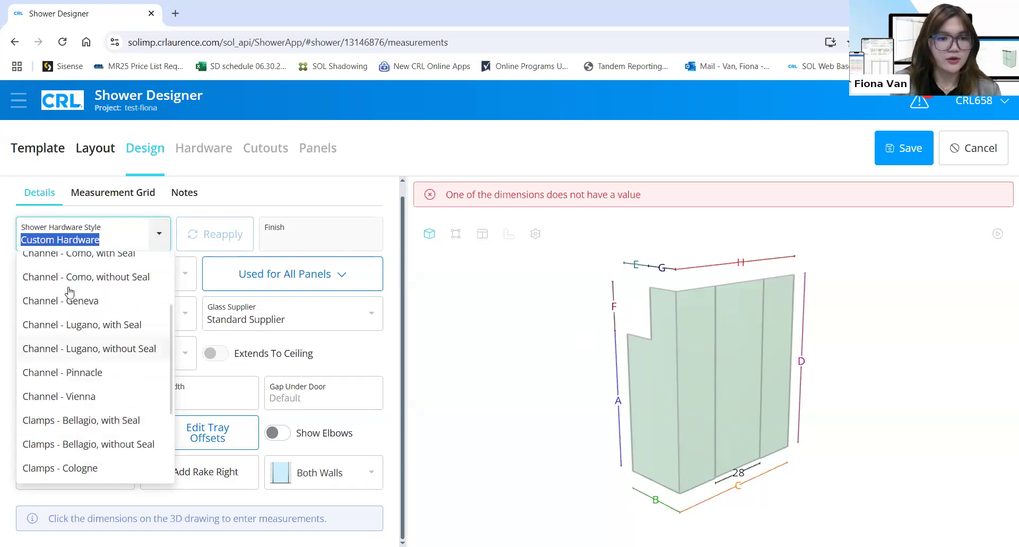
scroll(74, 406, "down", 1)
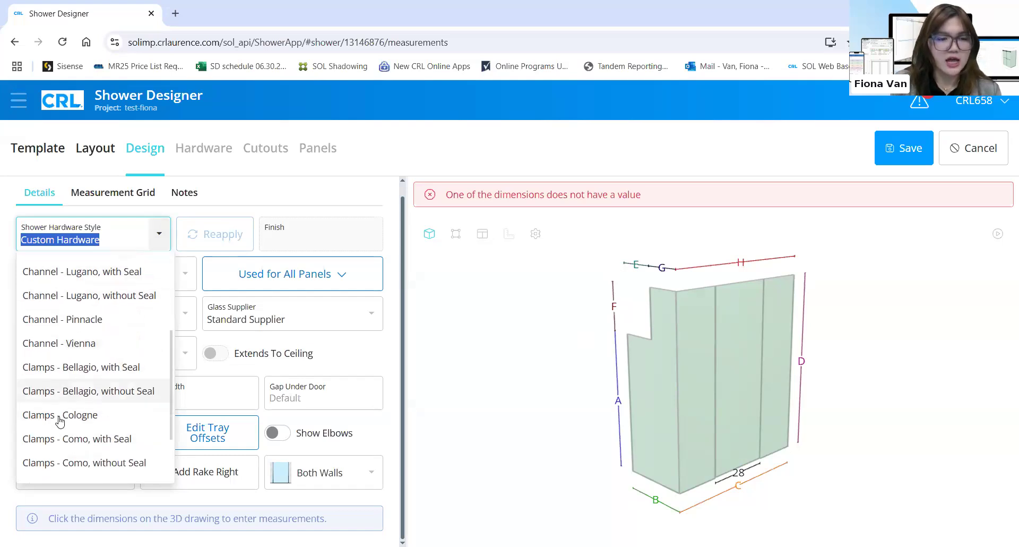
scroll(138, 406, "down", 2)
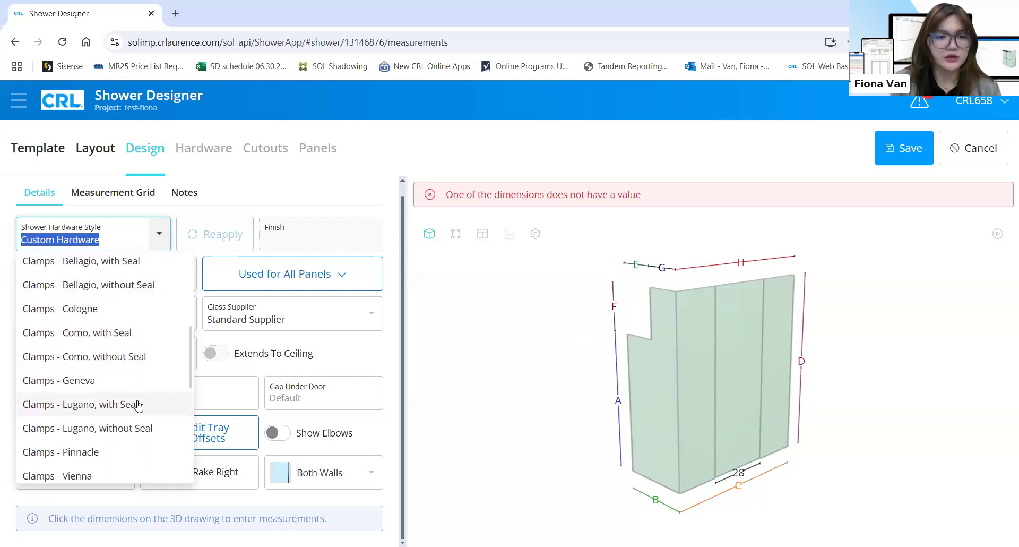
left_click(104, 477)
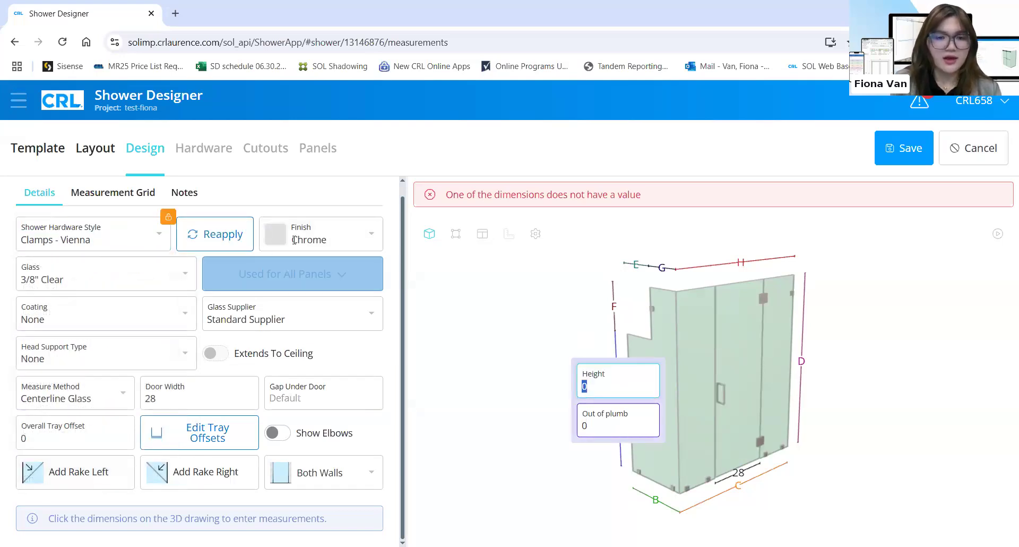
Set the hardware finish to Matte Black and keep 3/8" Clear glass for the panels
left_click(367, 243)
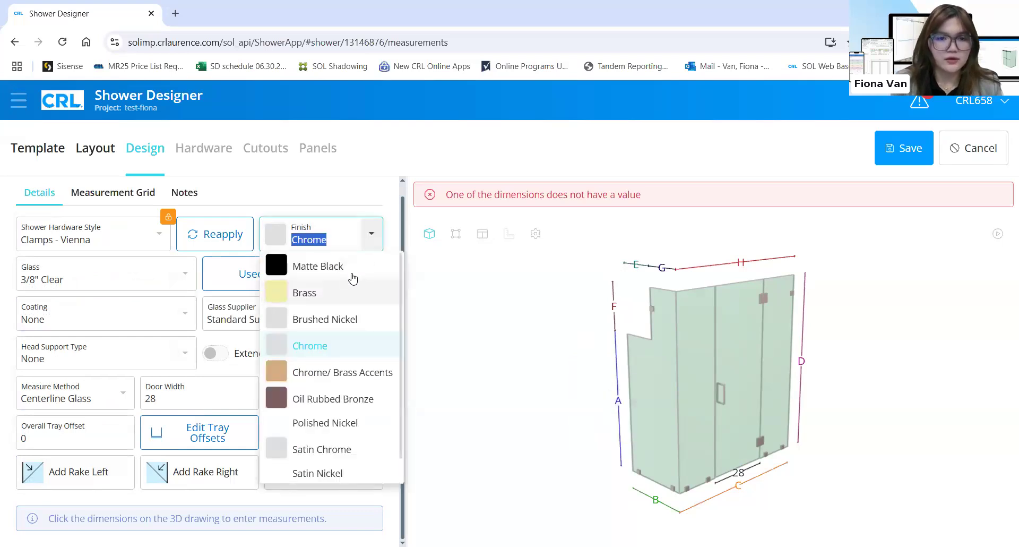
left_click(352, 275)
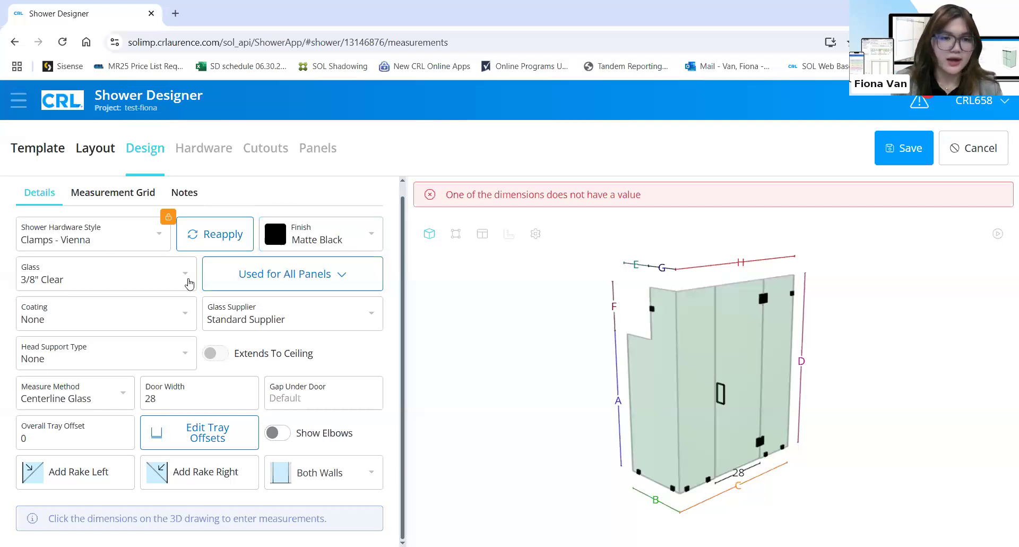
left_click(188, 283)
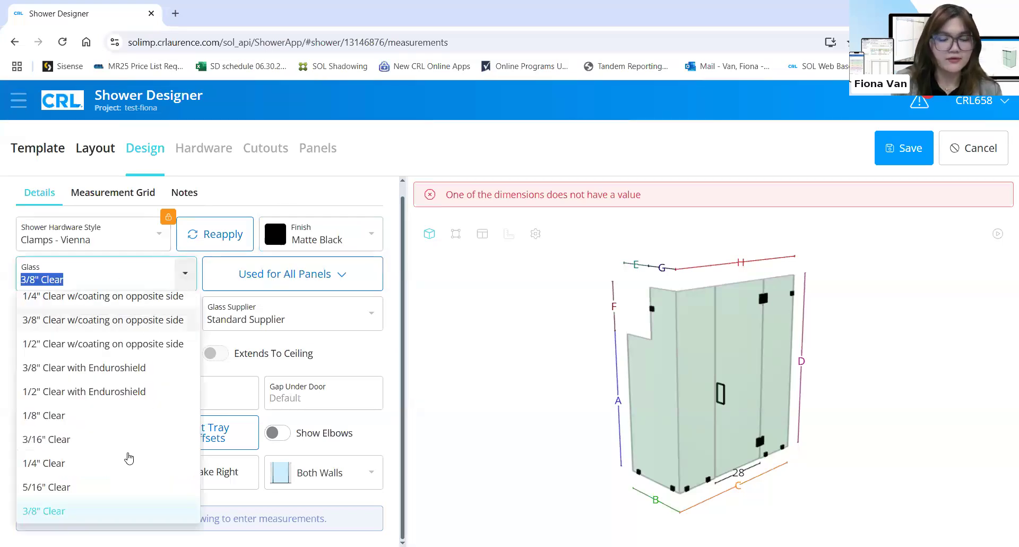
scroll(127, 456, "up", 5)
scroll(127, 456, "down", 7)
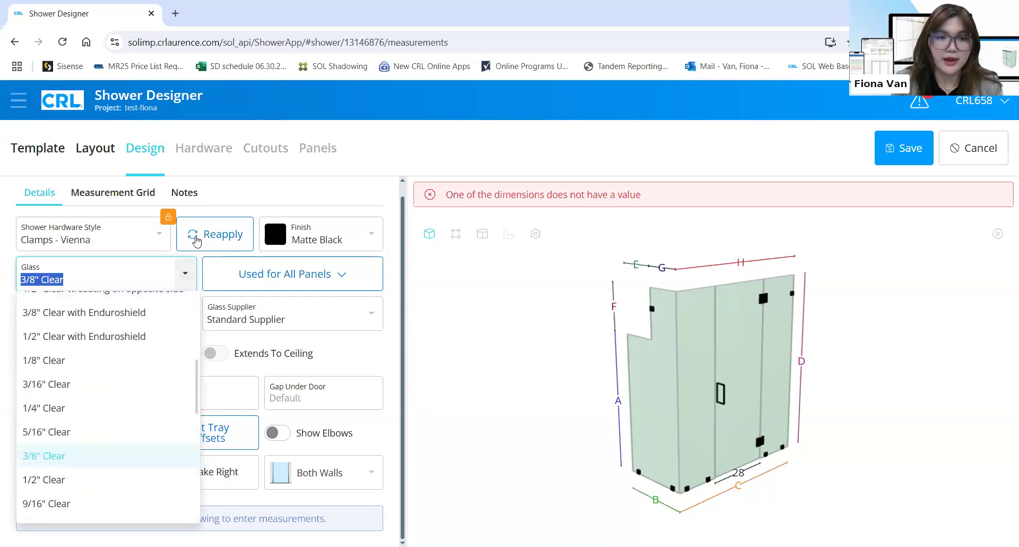
left_click(333, 201)
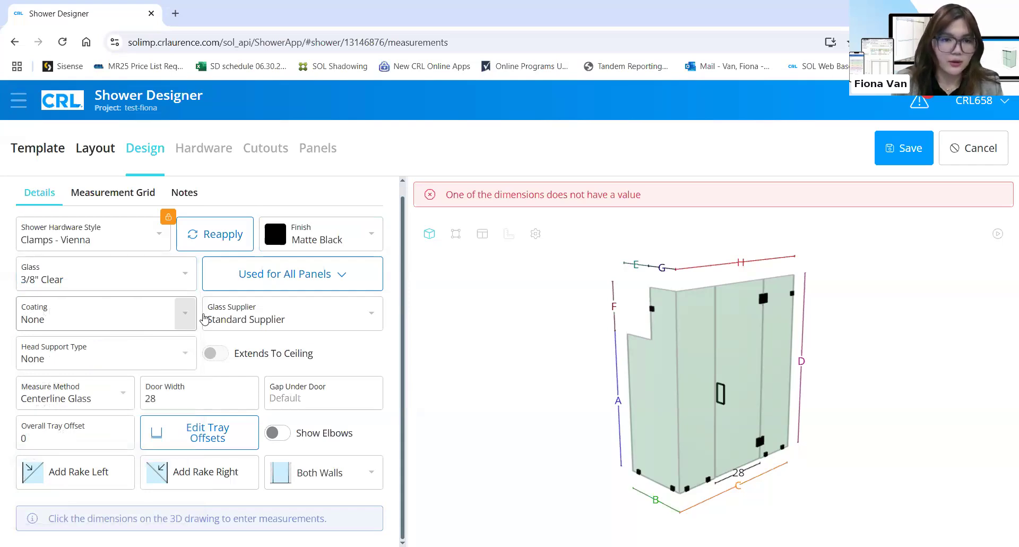
left_click(350, 284)
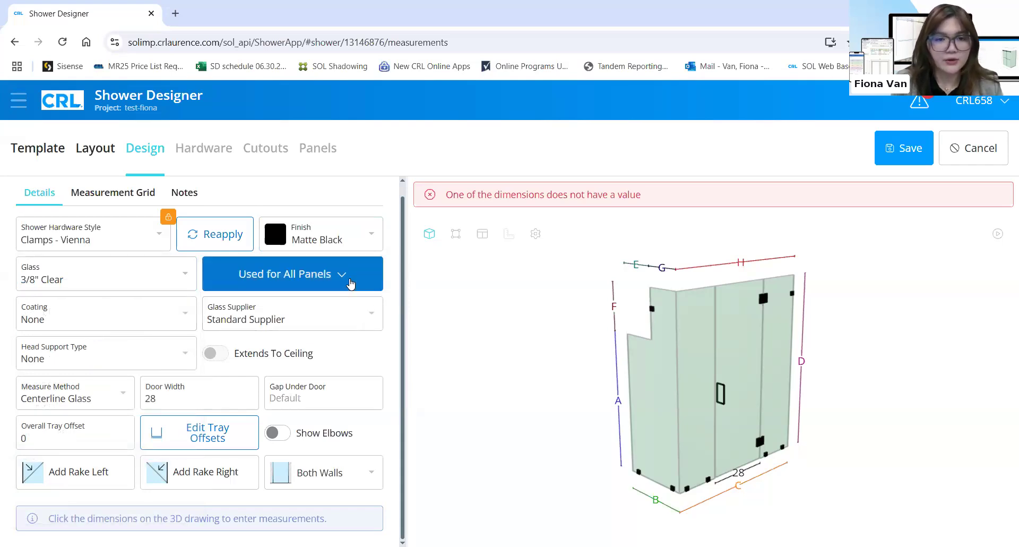
left_click(350, 283)
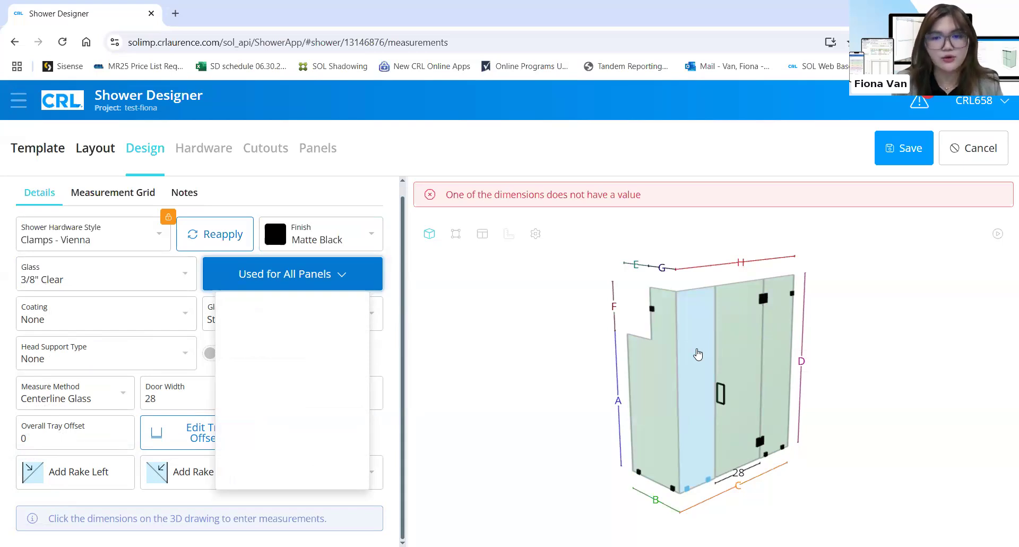
left_click(390, 295)
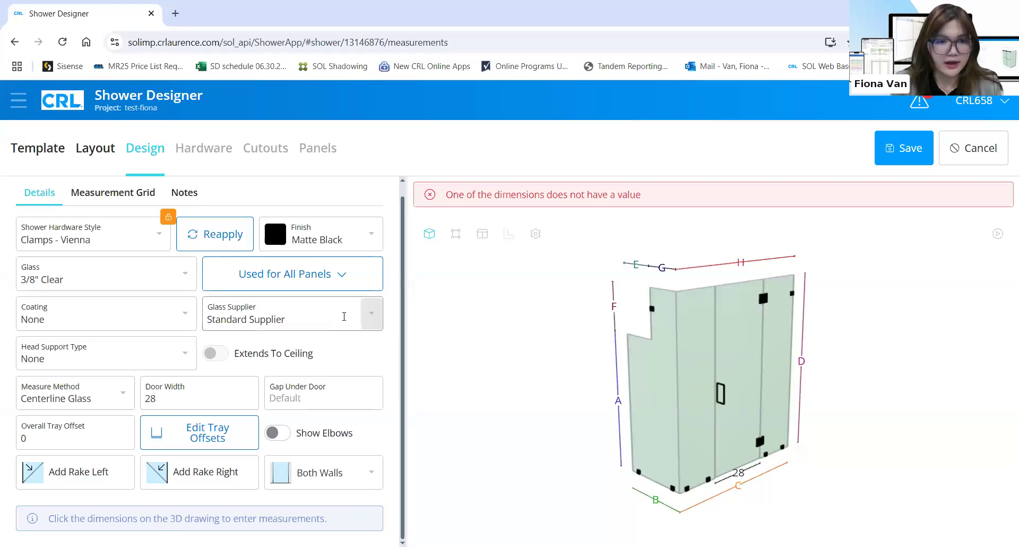
left_click(371, 317)
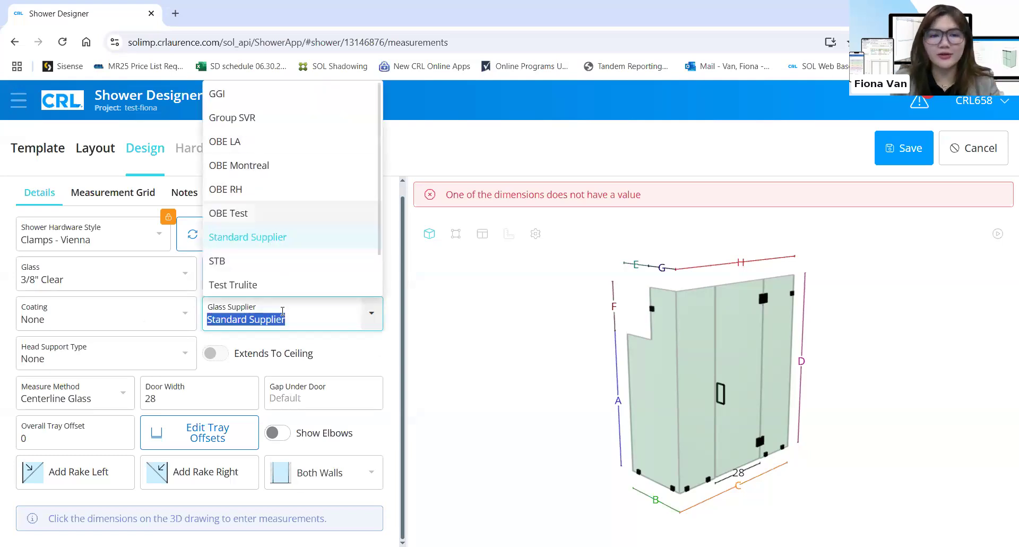
left_click(365, 349)
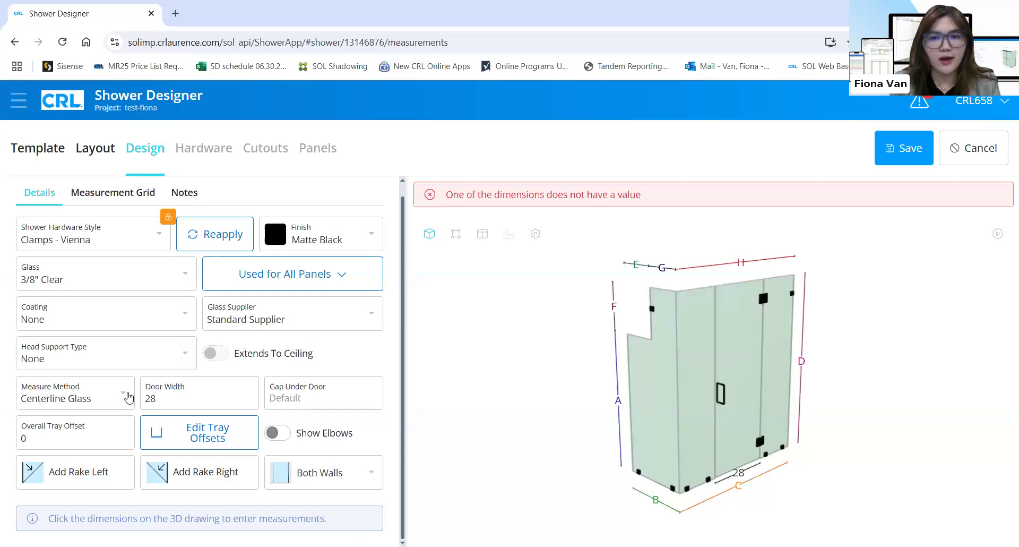
left_click(80, 398)
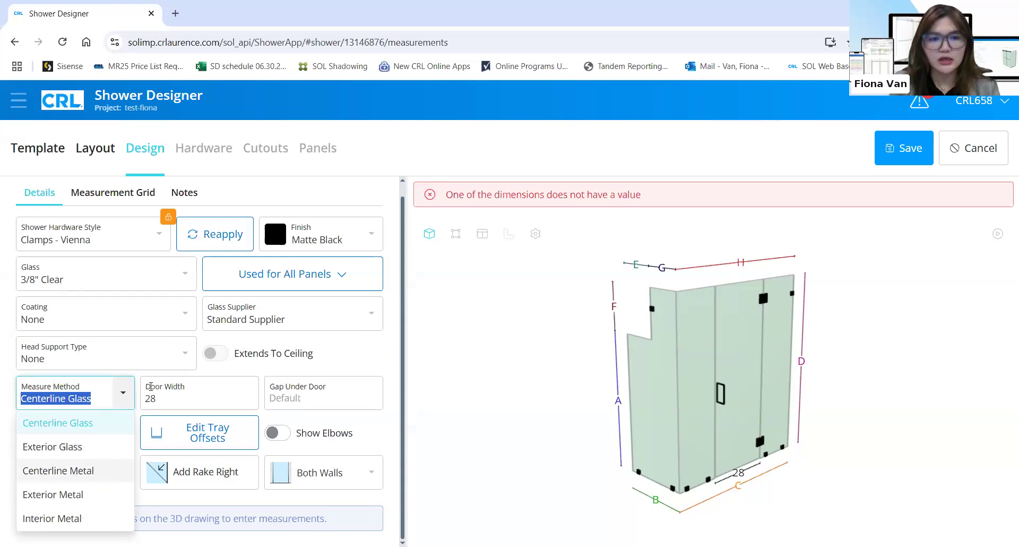
left_click(196, 397)
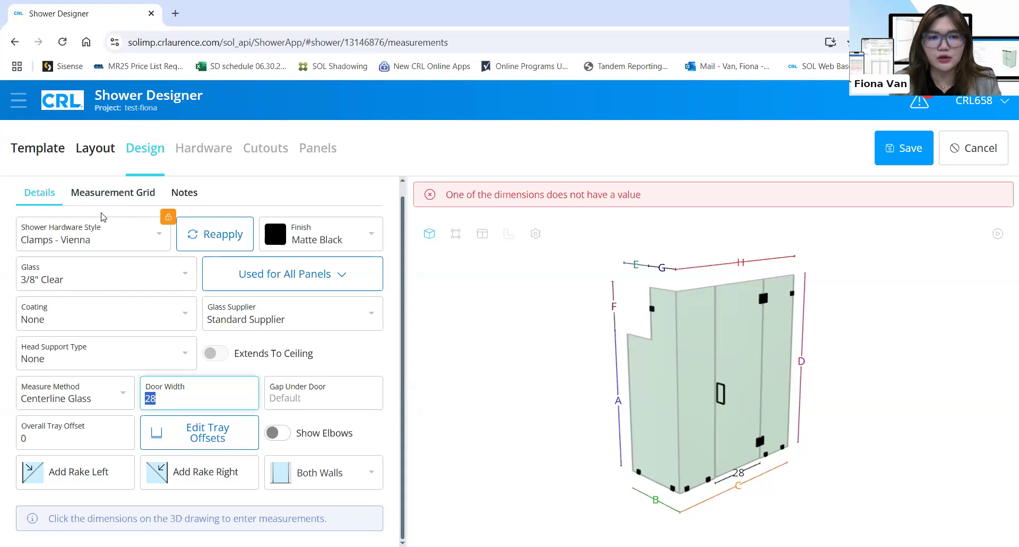
left_click(198, 425)
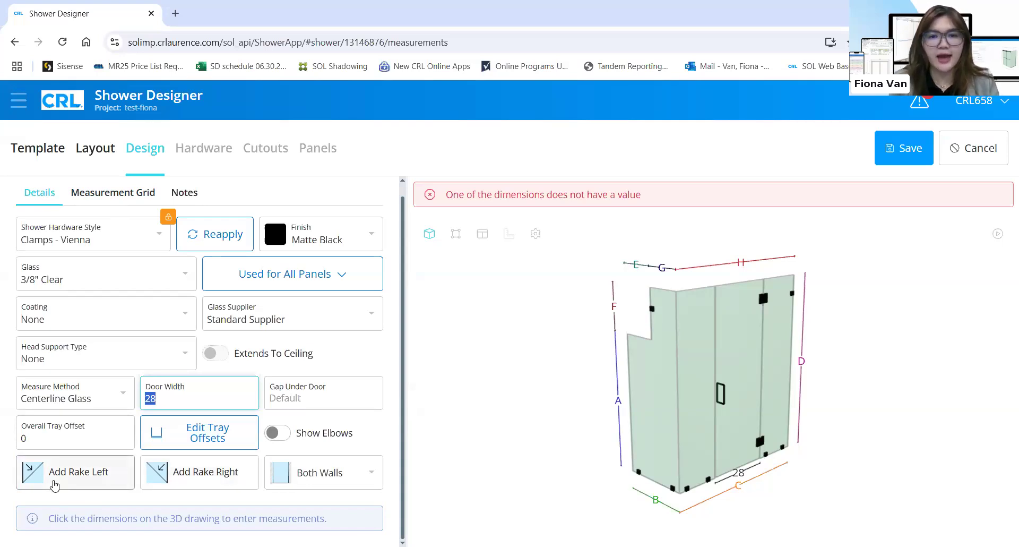
left_click(55, 484)
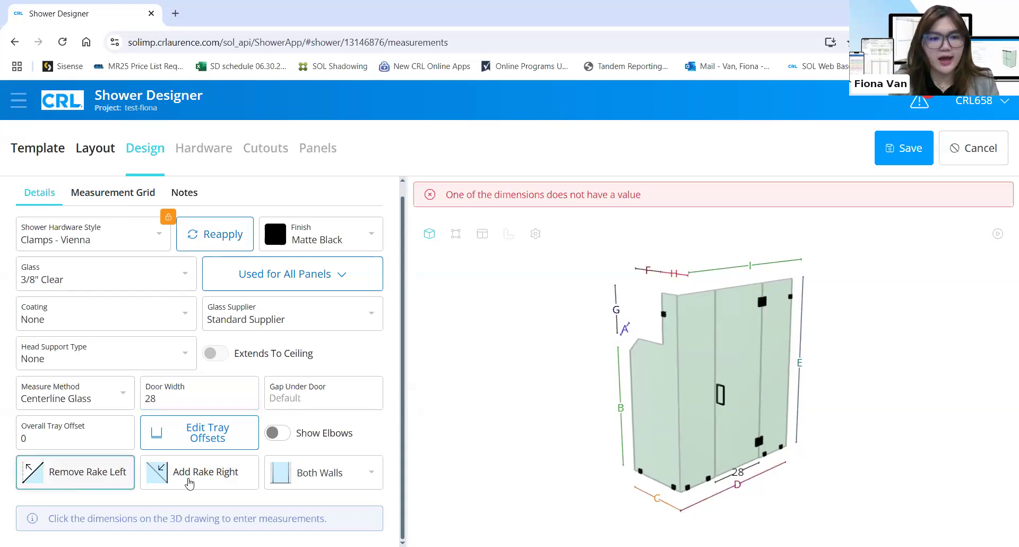
left_click(189, 482)
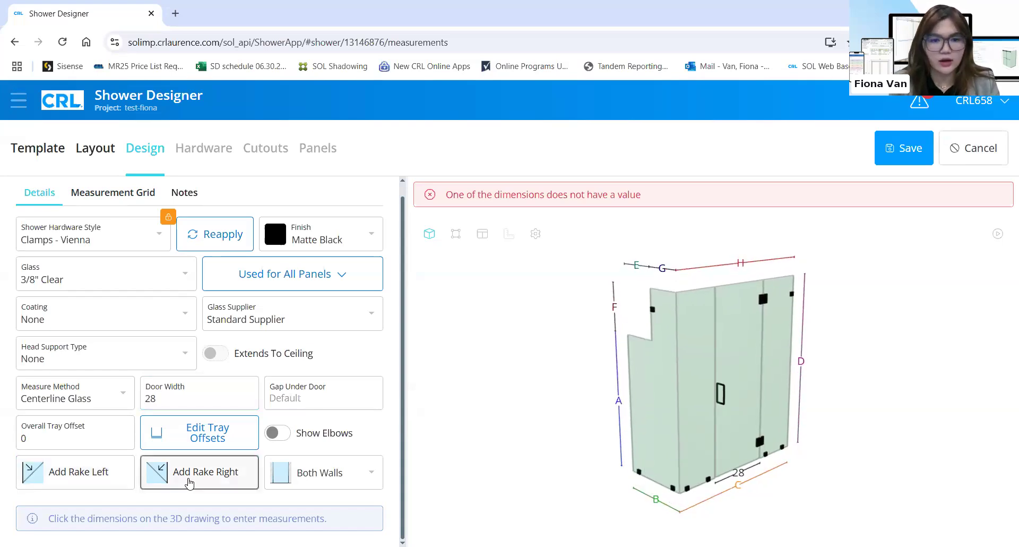
left_click(190, 481)
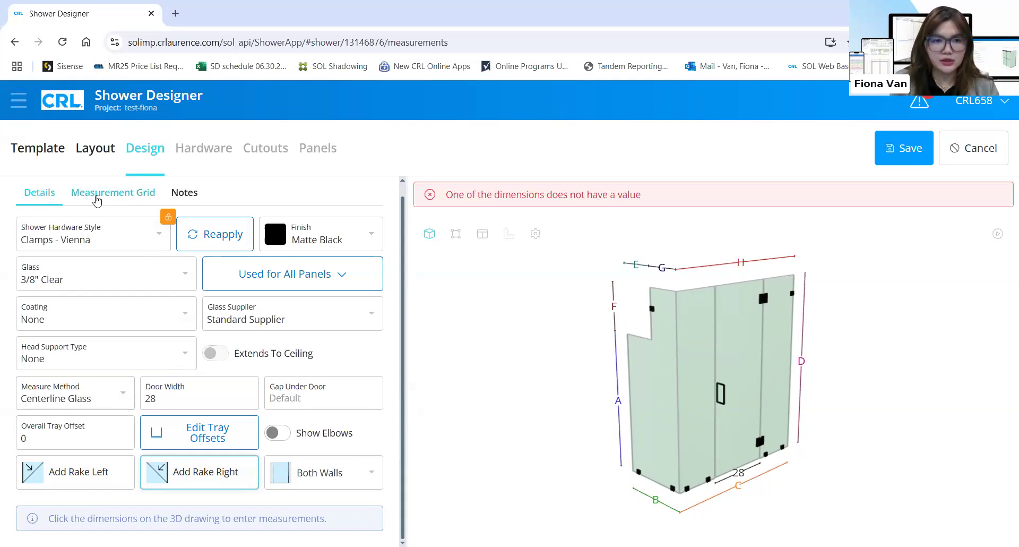
left_click(138, 203)
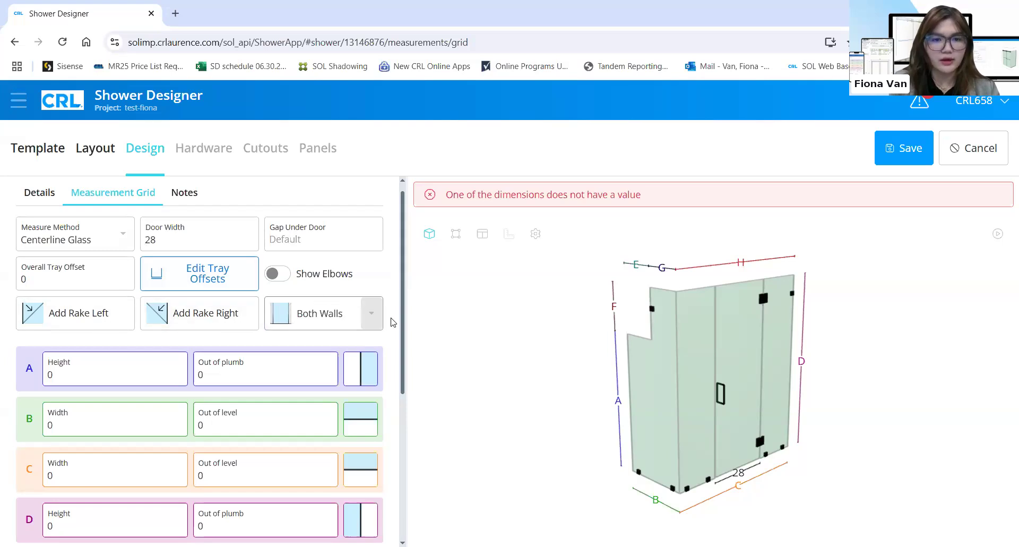
Scroll through grid rows A–G and bring up dimension A's height entry on the drawing
scroll(392, 322, "down", 1)
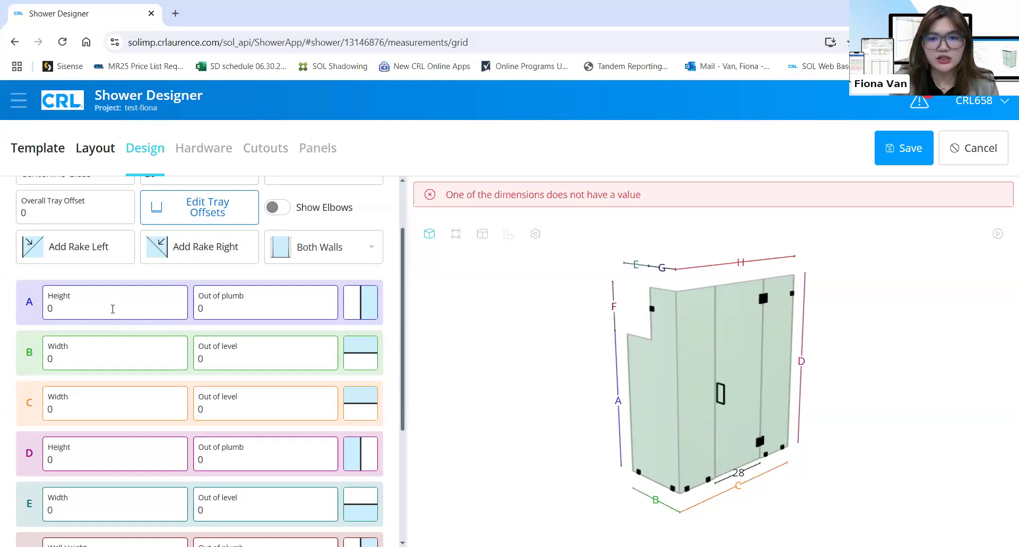
scroll(113, 312, "down", 1)
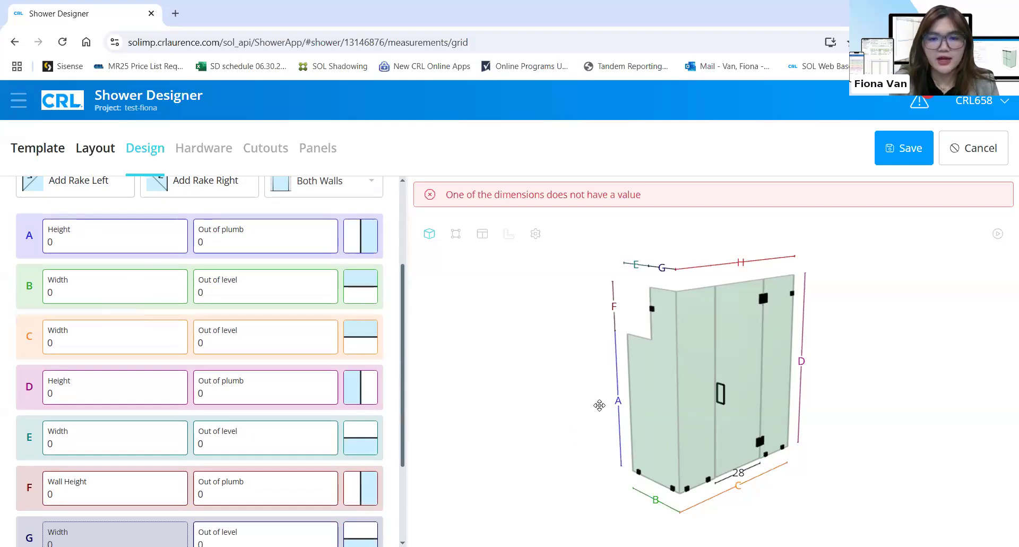
left_click(619, 403)
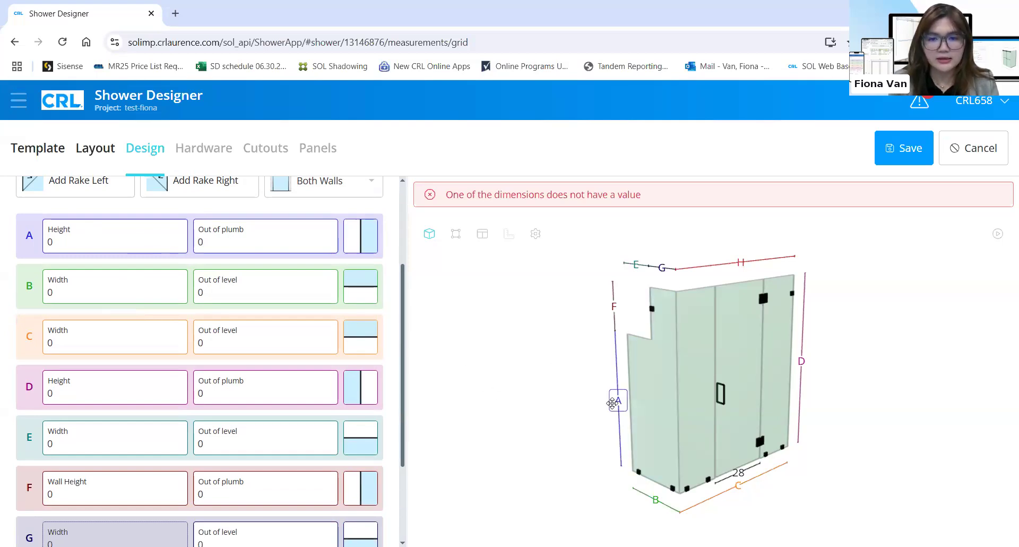
left_click(612, 403)
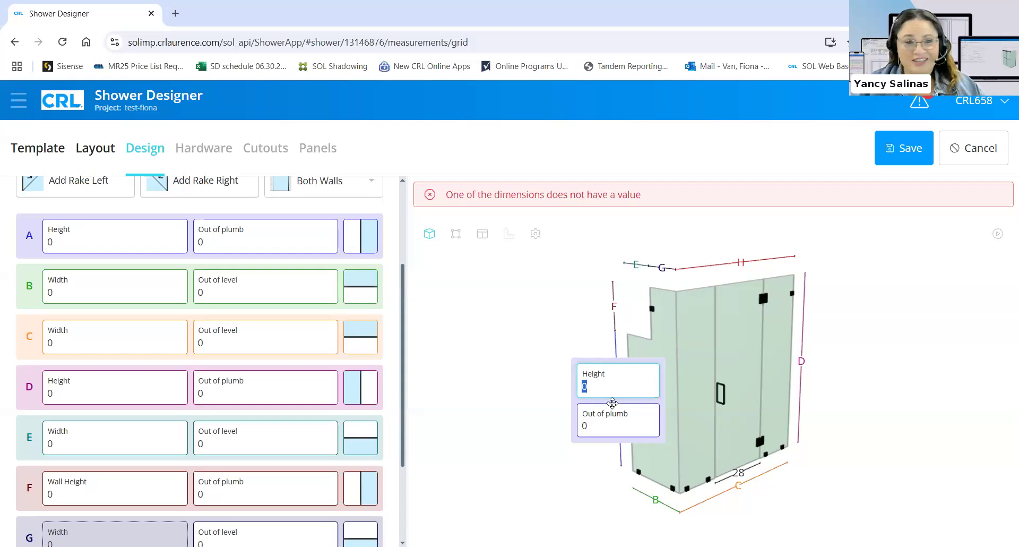
Enter A height 54-3/8, B width 30-11/16, C width 56-5/8 and D height 74-1/8
type("54-3/8")
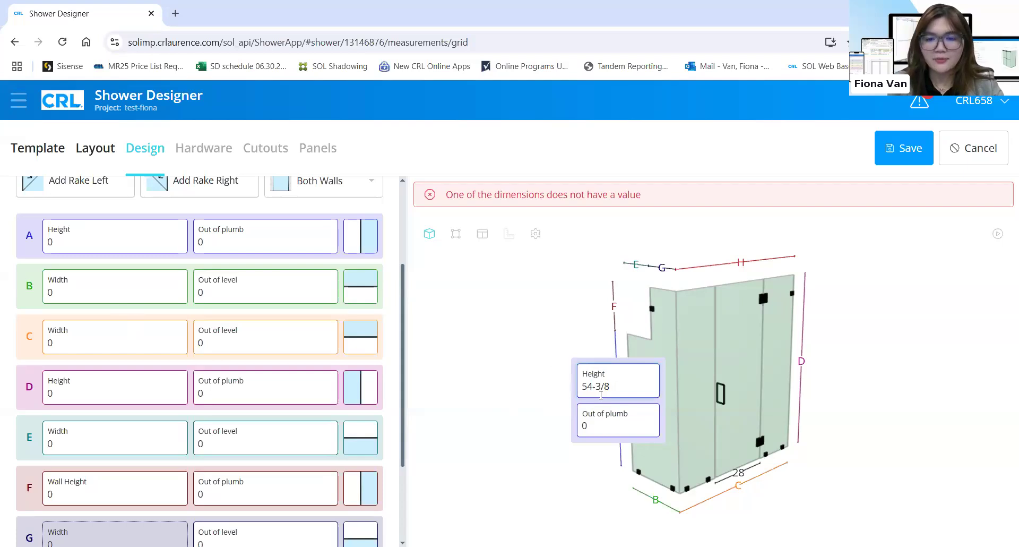
left_click(112, 291)
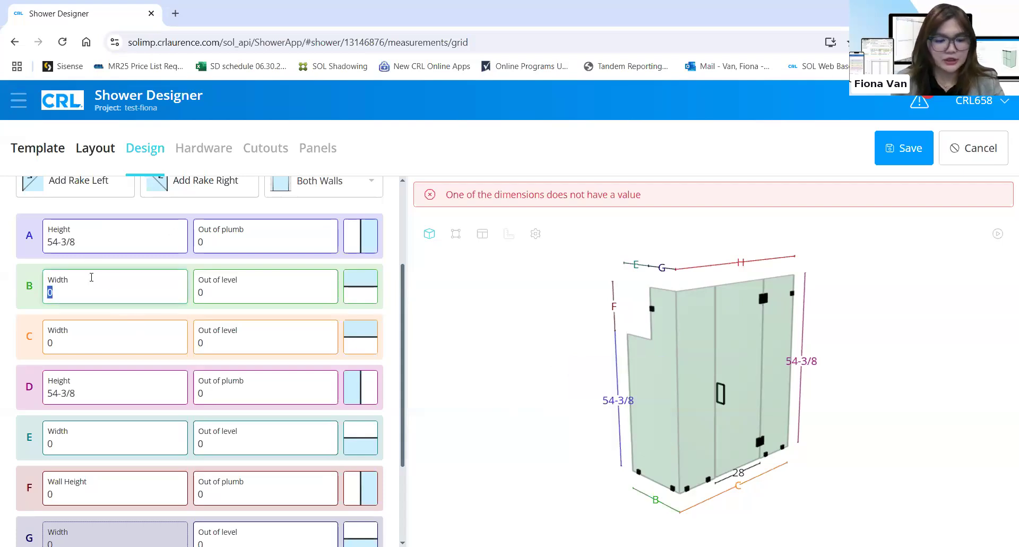
type("30-11/16")
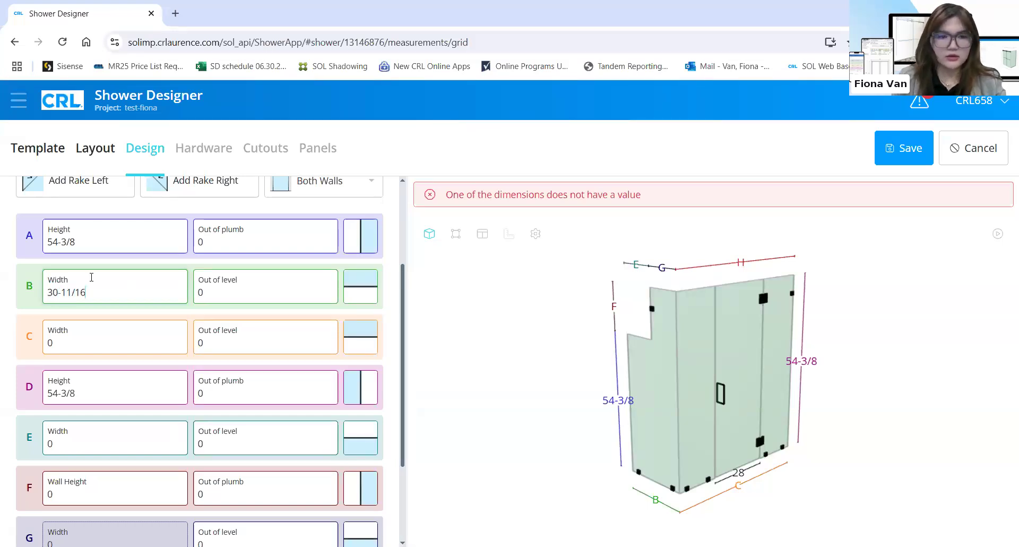
left_click(90, 332)
left_click(91, 332)
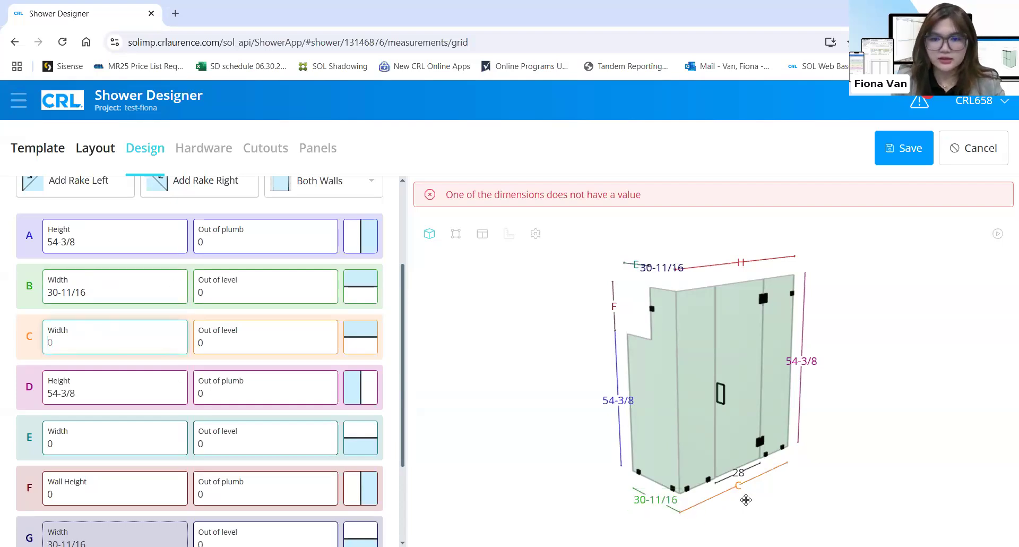
type("56")
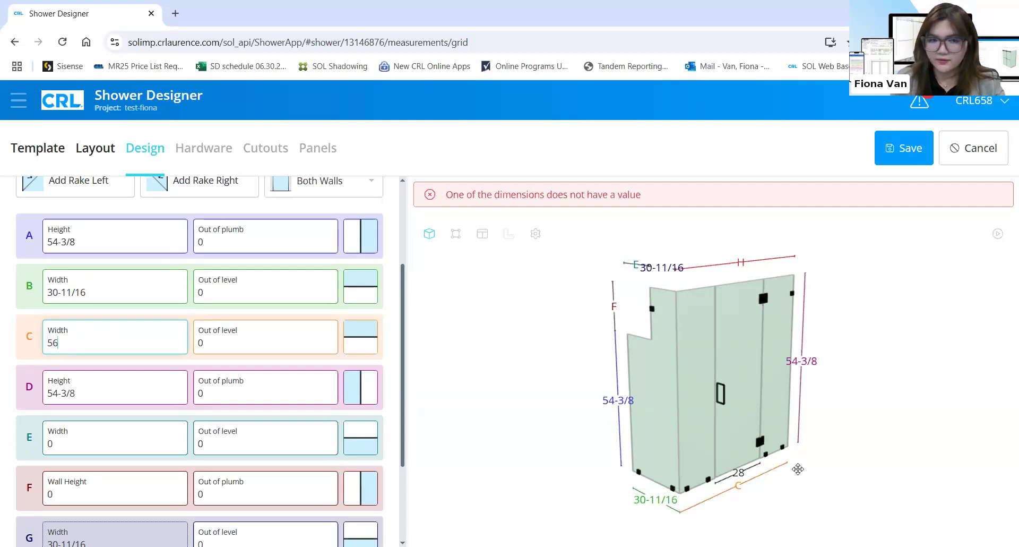
type("-5/8")
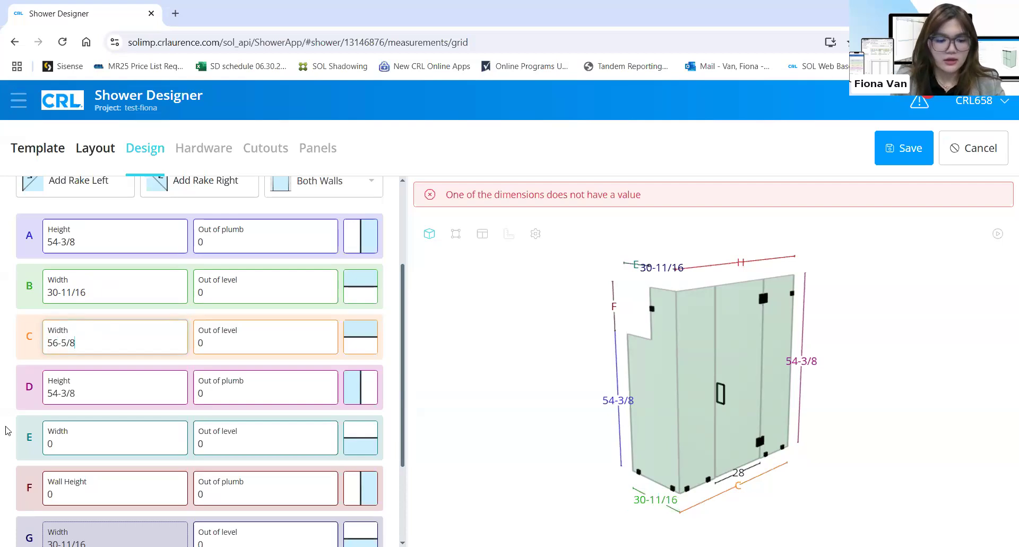
left_click(99, 392)
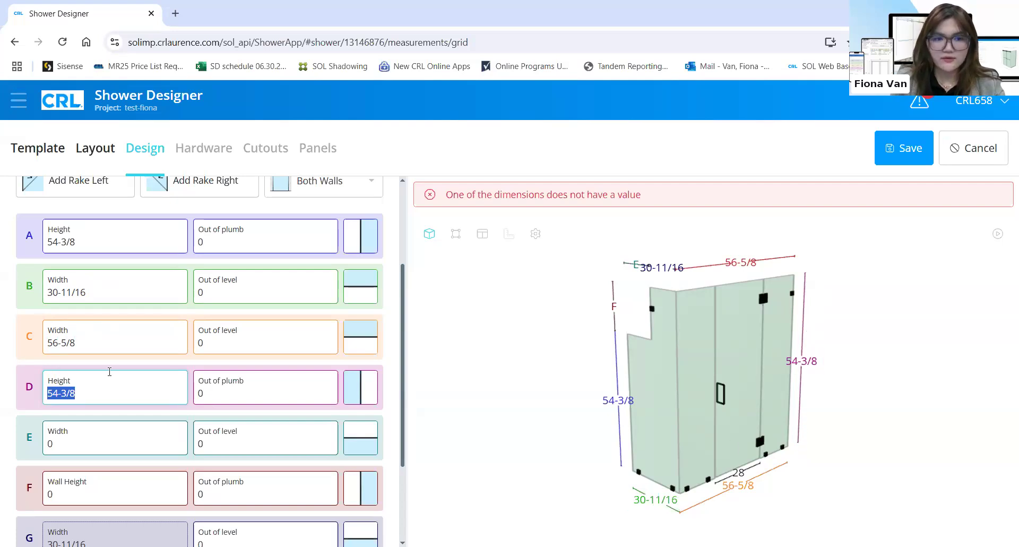
type("74-1/8")
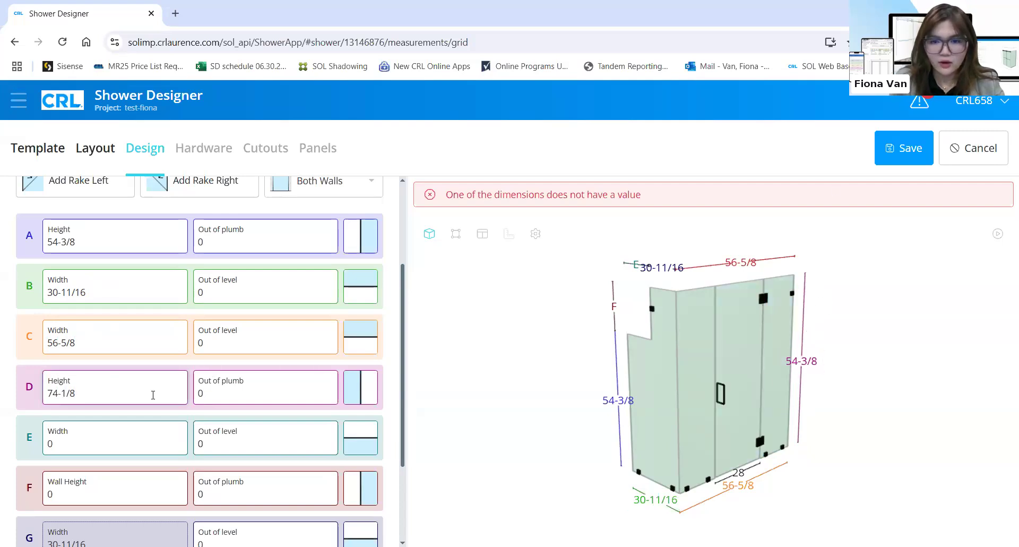
left_click(100, 441)
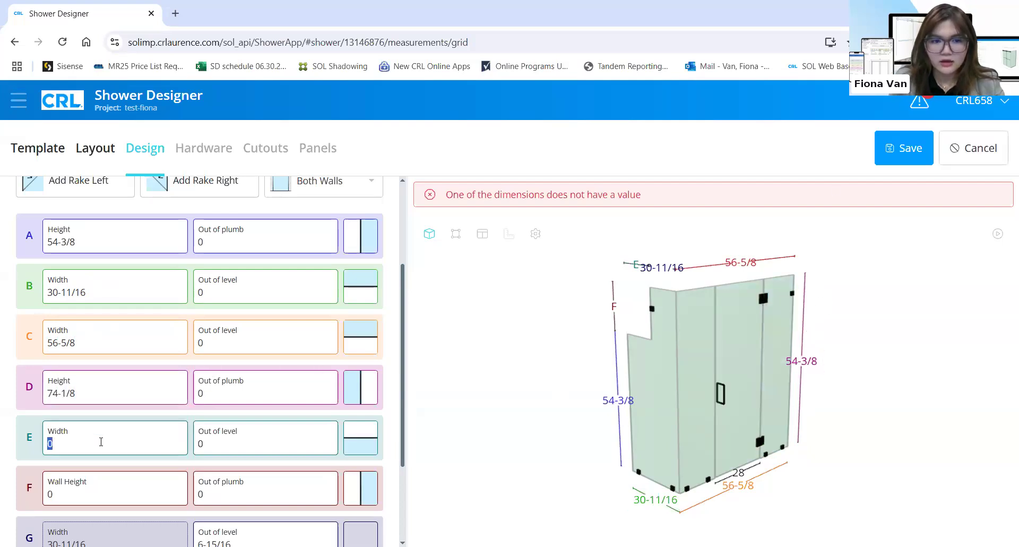
Enter E width 5-9/16 and F wall height 19-5/8
scroll(98, 459, "down", 1)
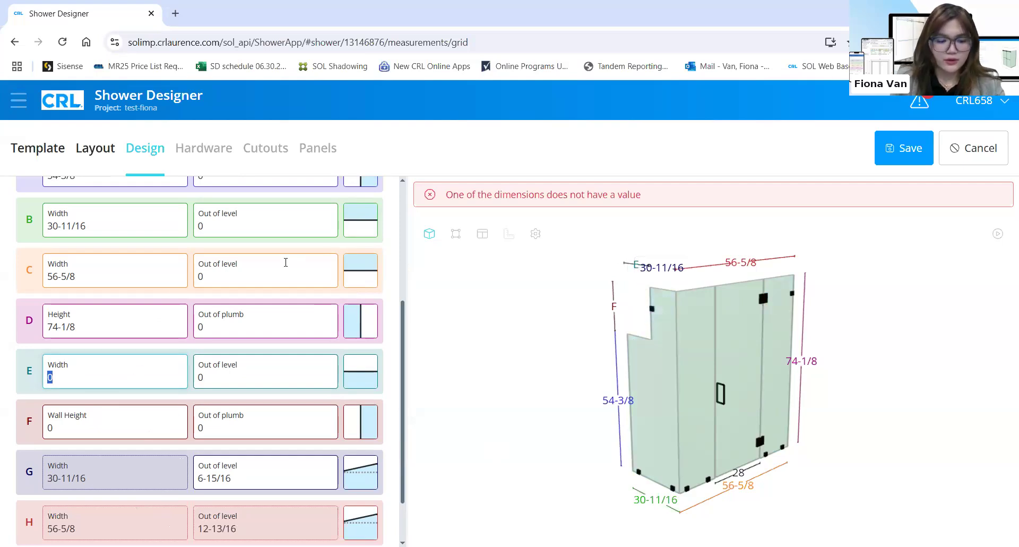
type("5-9/16")
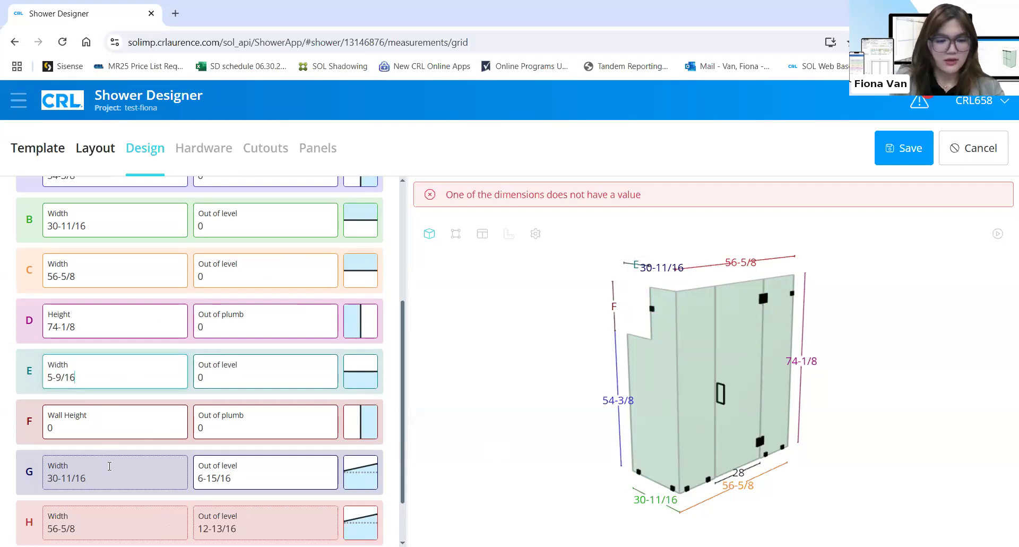
left_click(134, 432)
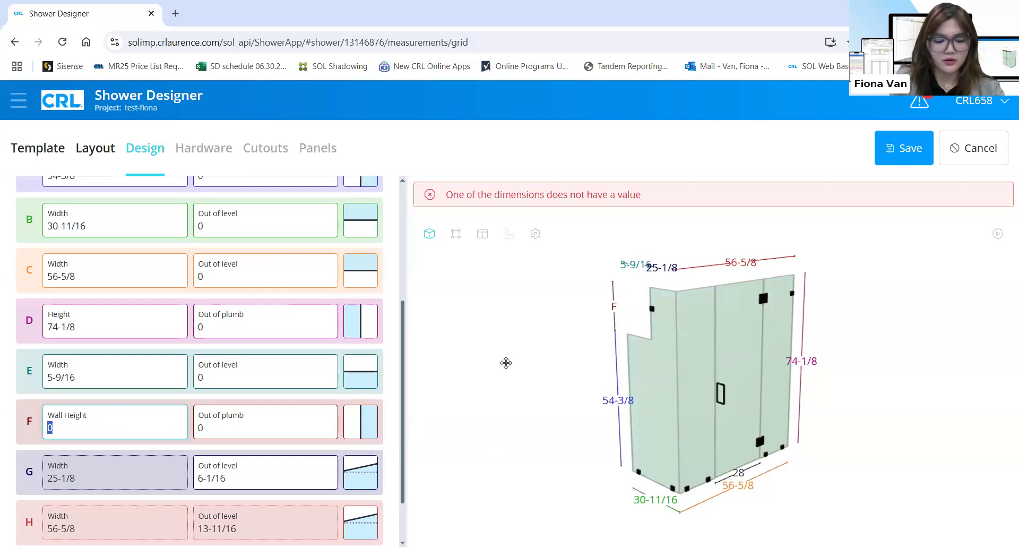
type("9")
key("BackSpace")
type("19-5/8")
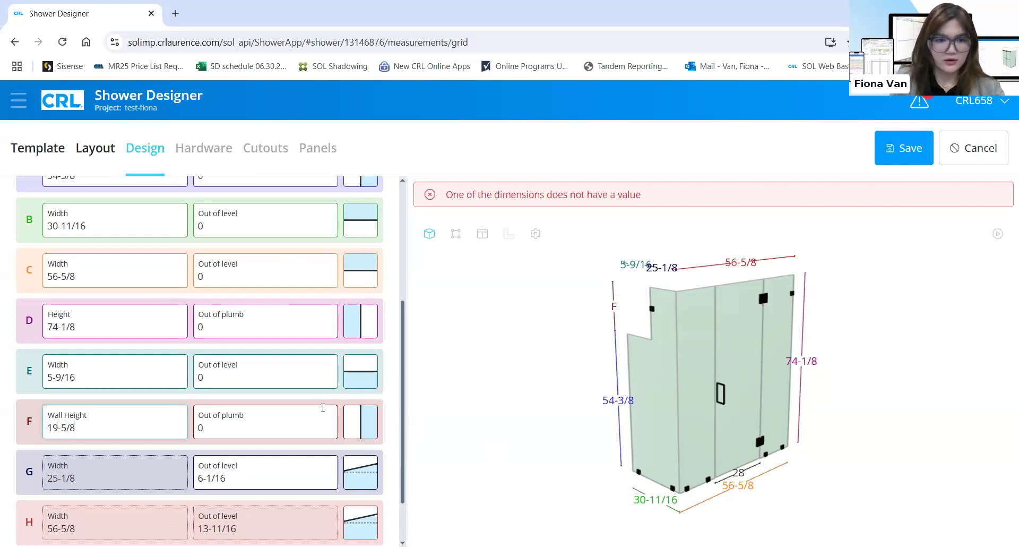
key("Tab")
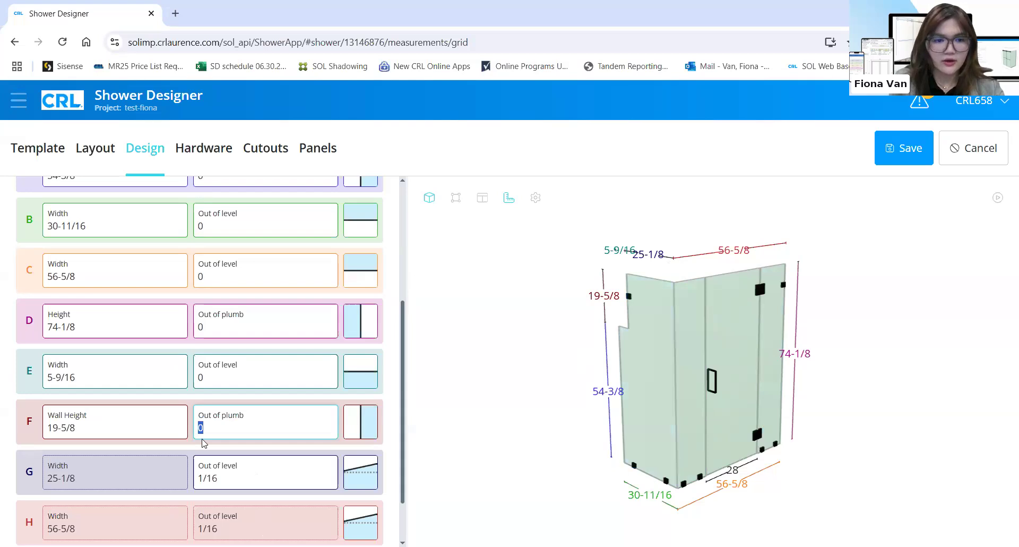
scroll(202, 445, "down", 2)
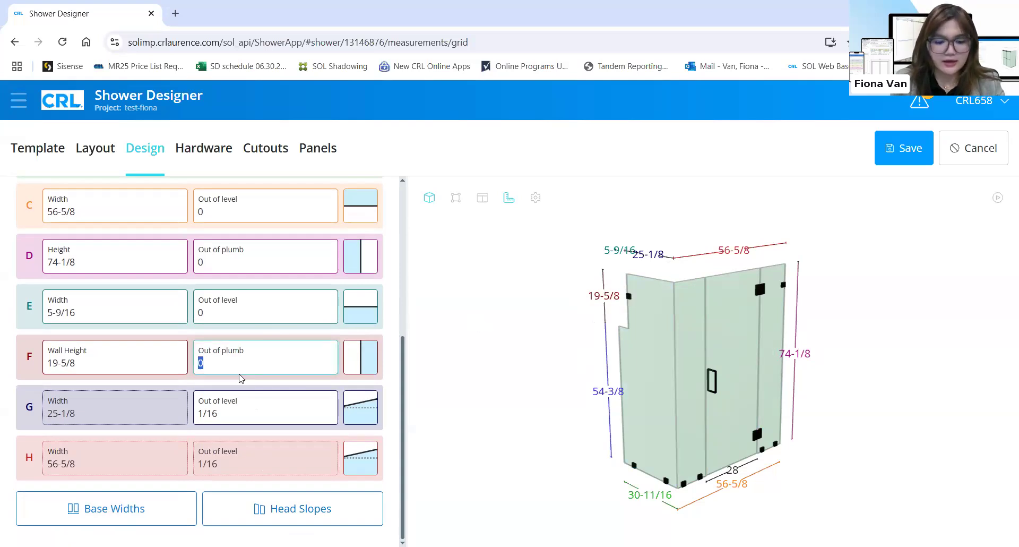
scroll(223, 278, "up", 1)
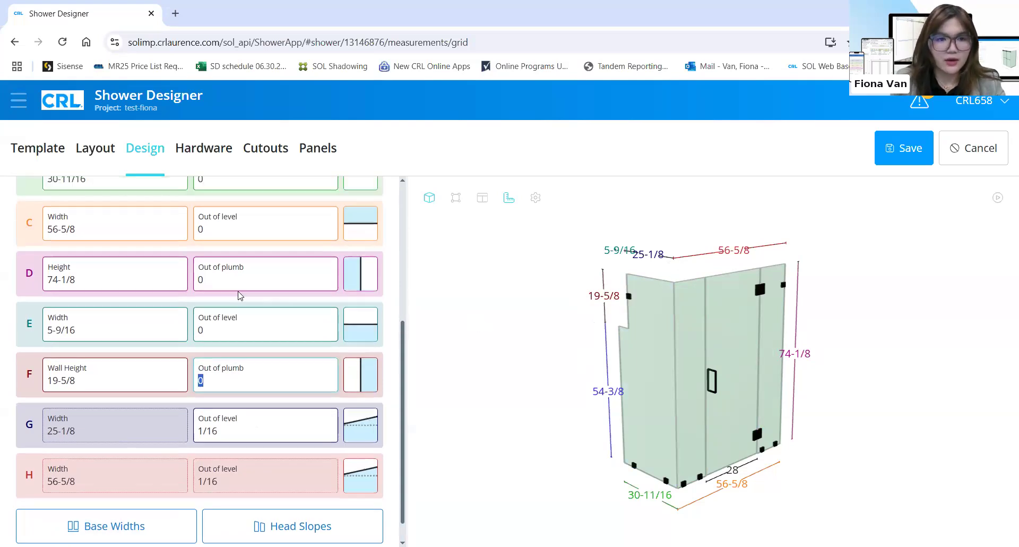
scroll(227, 289, "up", 1)
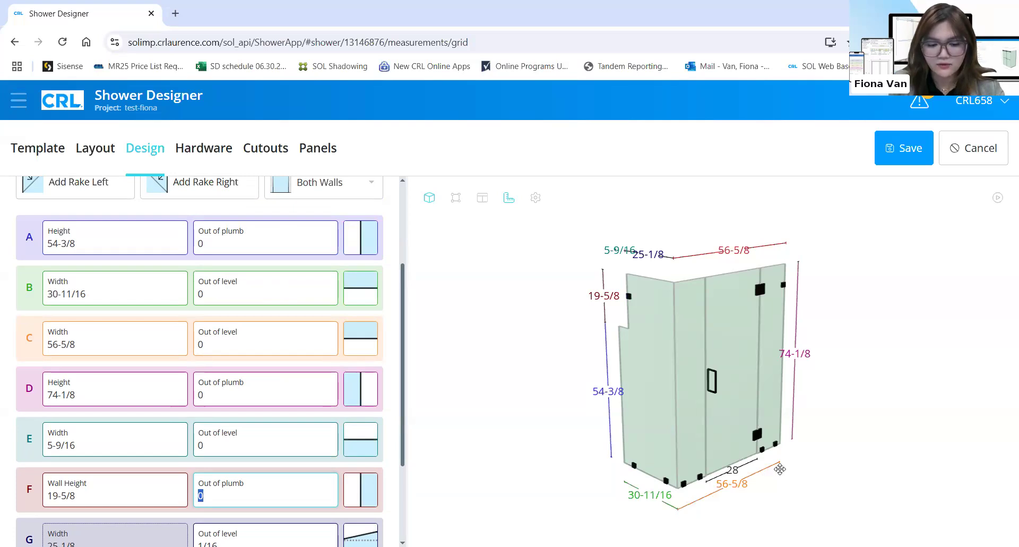
Make wall C 1/8 out of level and set its slope direction
left_click(256, 345)
type("1/")
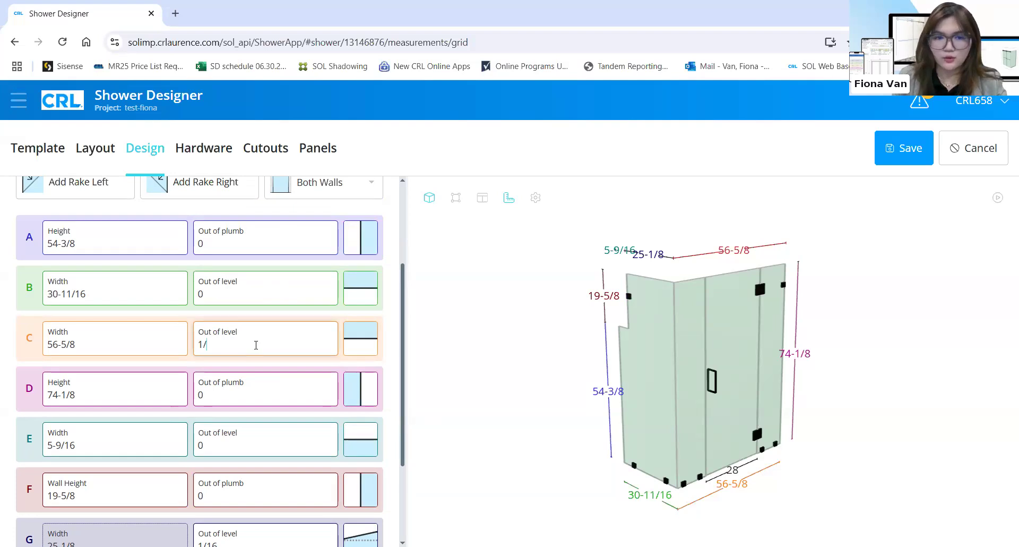
type("8")
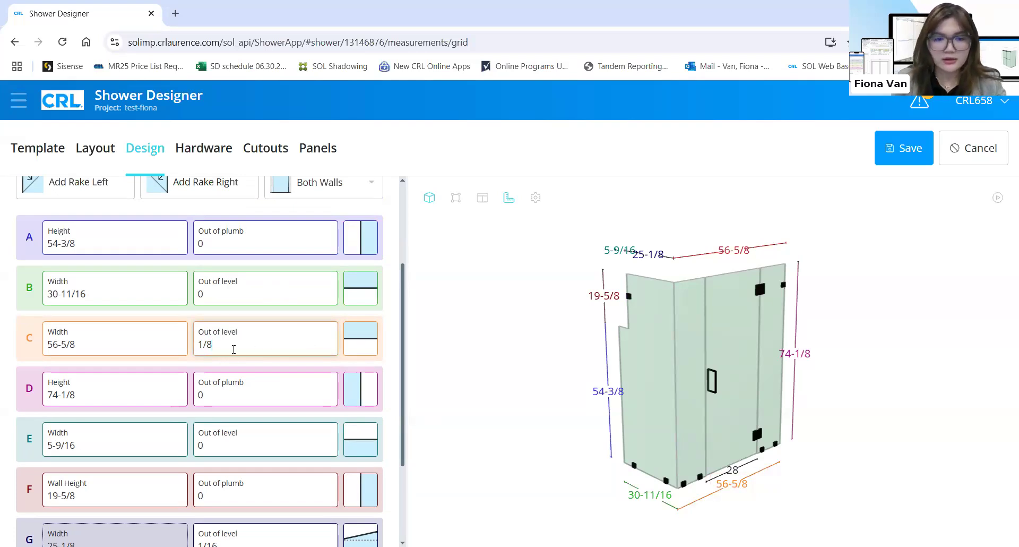
left_click(234, 349)
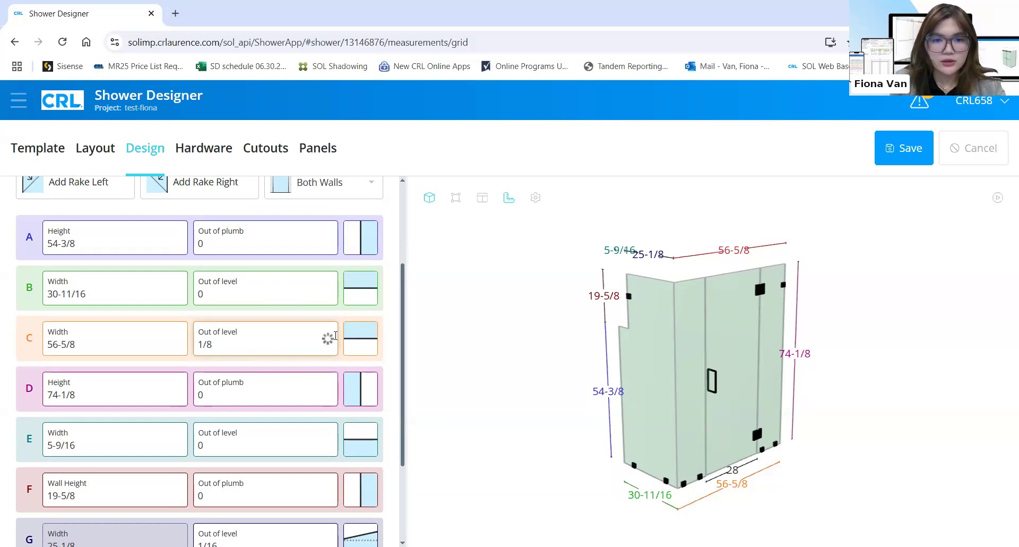
left_click(359, 344)
left_click(359, 344)
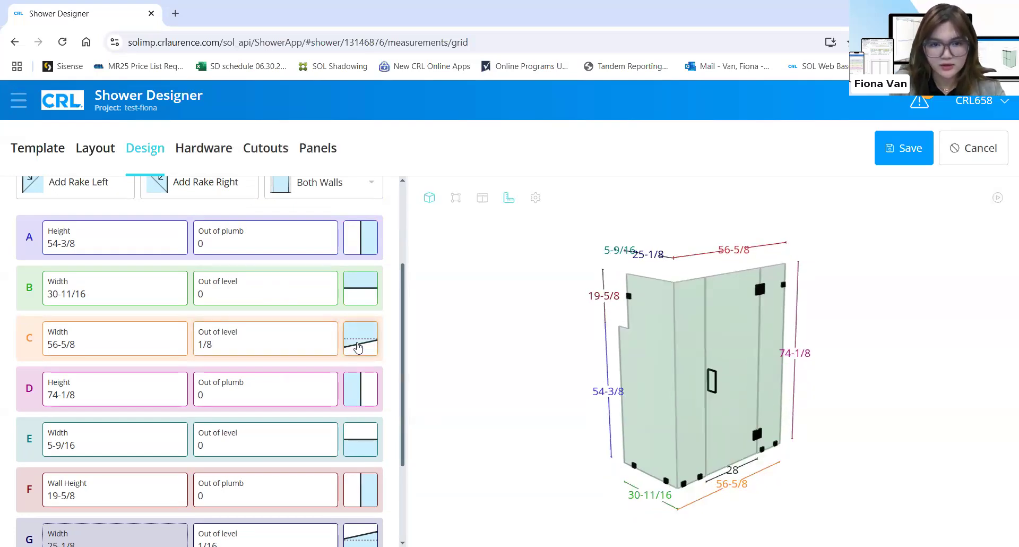
left_click(358, 347)
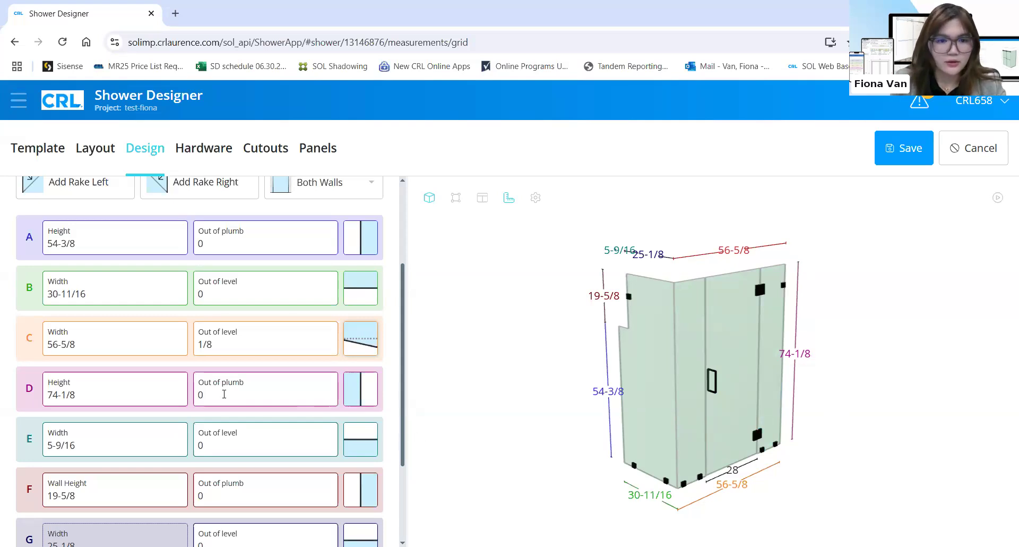
Make wall D 1/4 out of plumb and flip its lean to the other side
left_click(228, 399)
type("1/4")
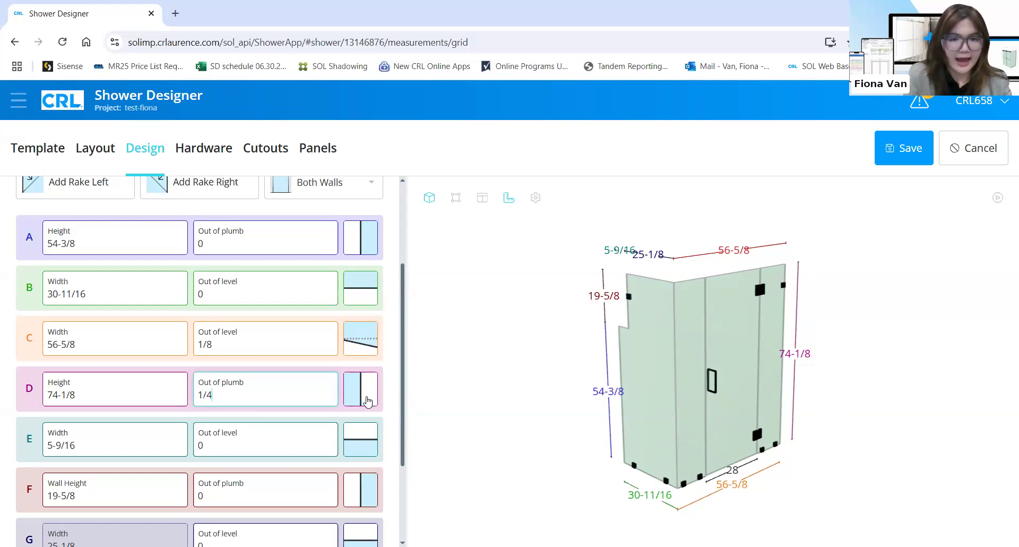
left_click(366, 400)
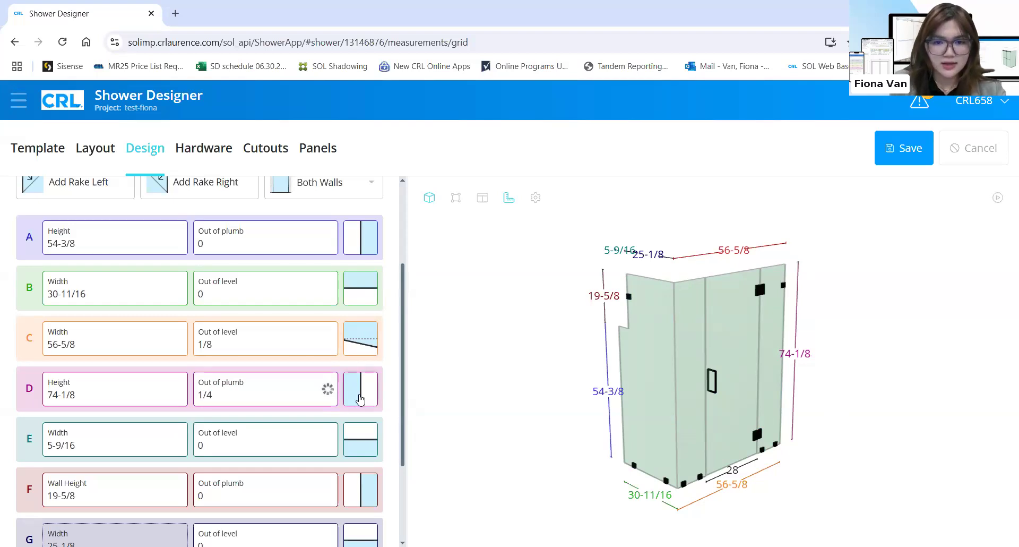
left_click(360, 398)
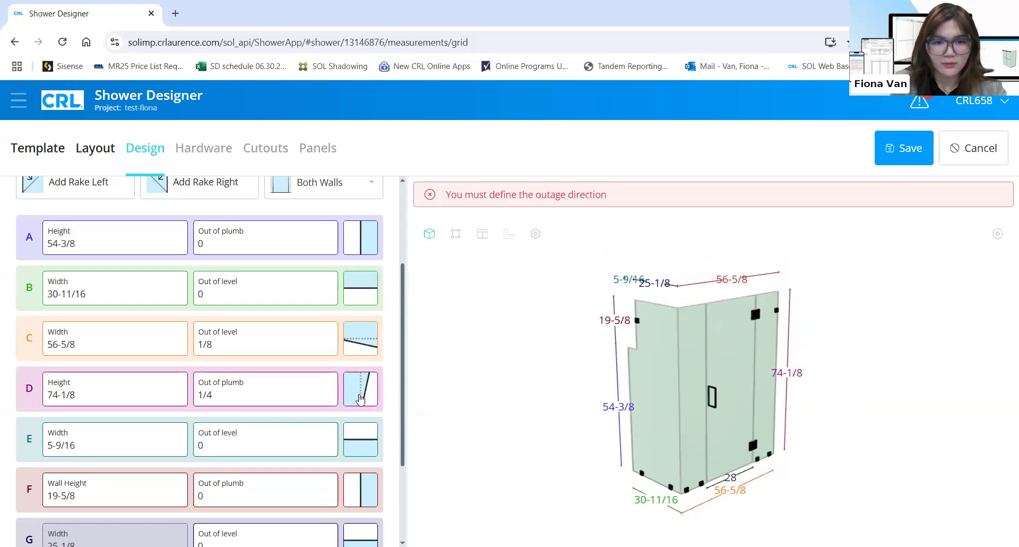
left_click(360, 398)
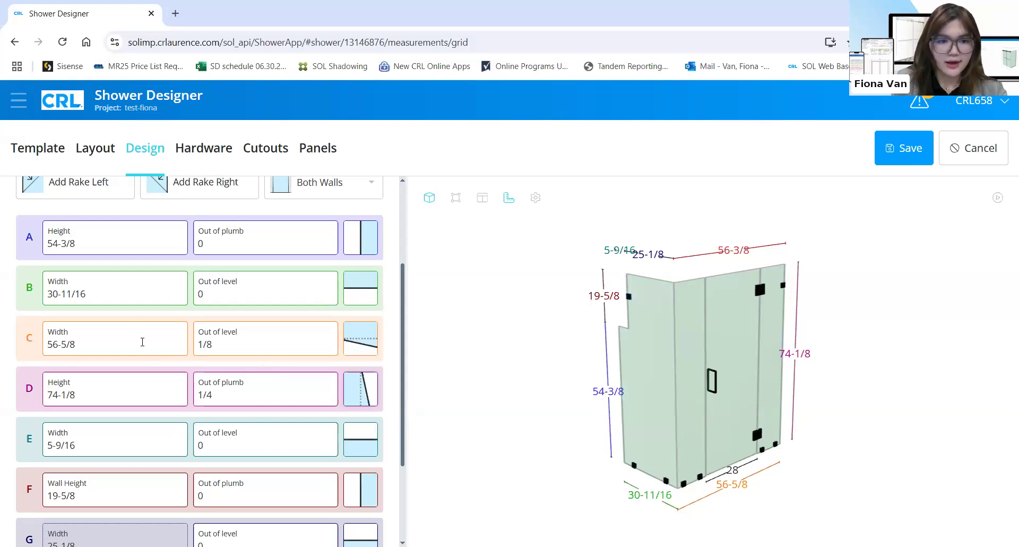
Set wall F to 15 out of plumb and flip its lean to the other side
scroll(143, 342, "down", 3)
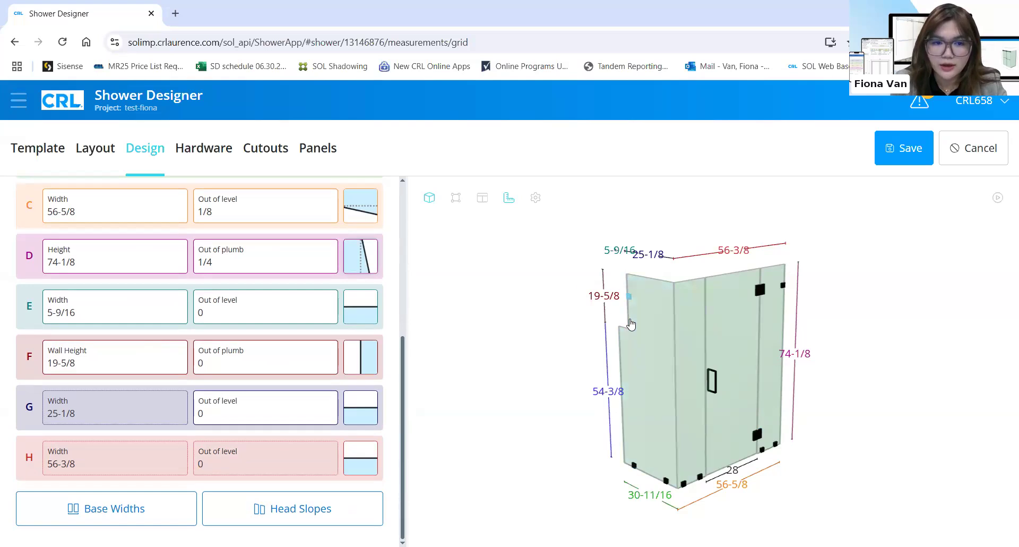
left_click(278, 364)
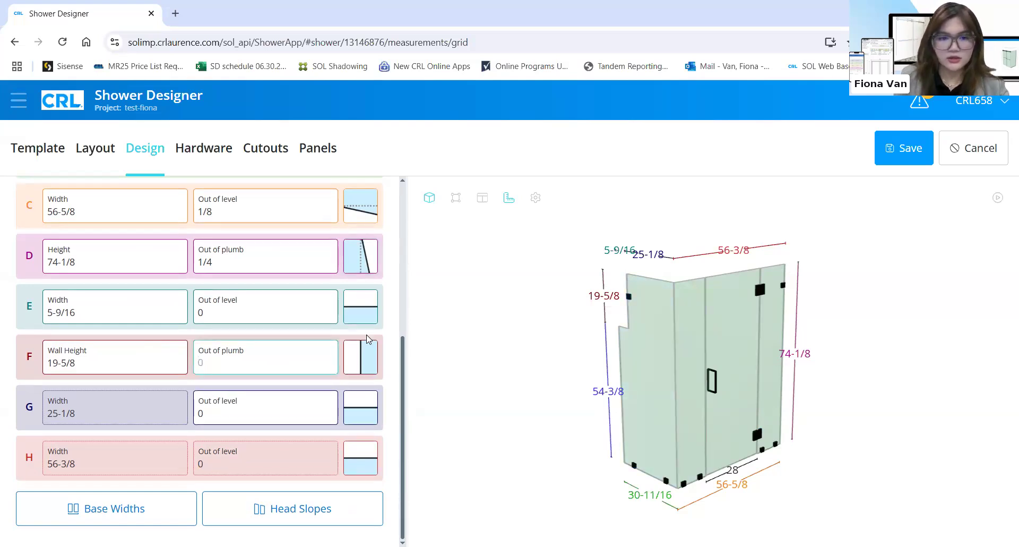
type("15")
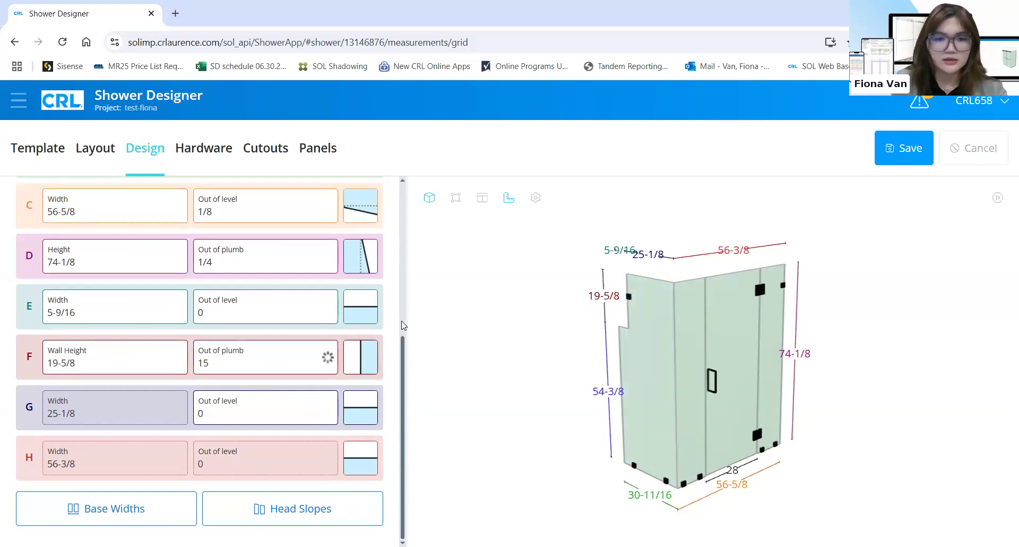
left_click(370, 364)
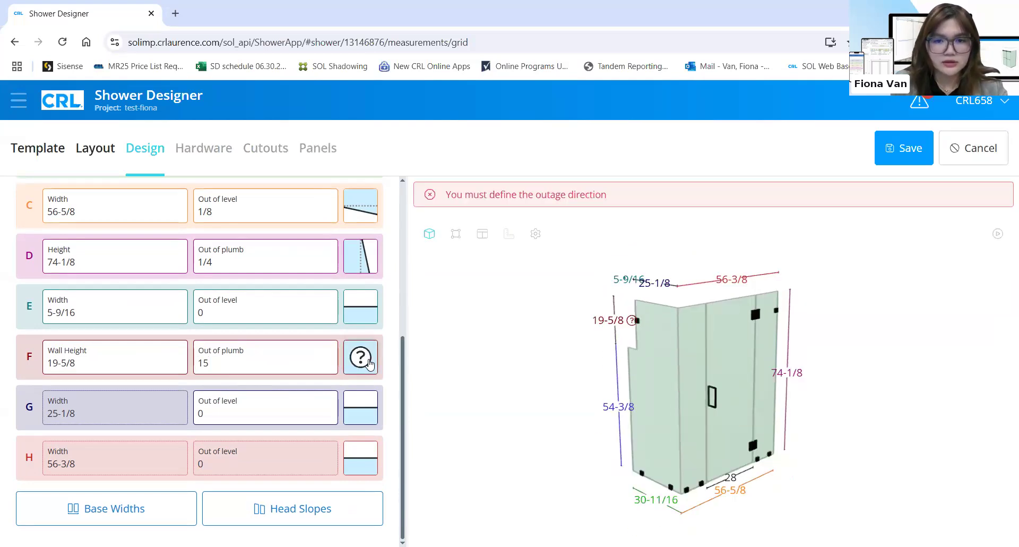
left_click(370, 364)
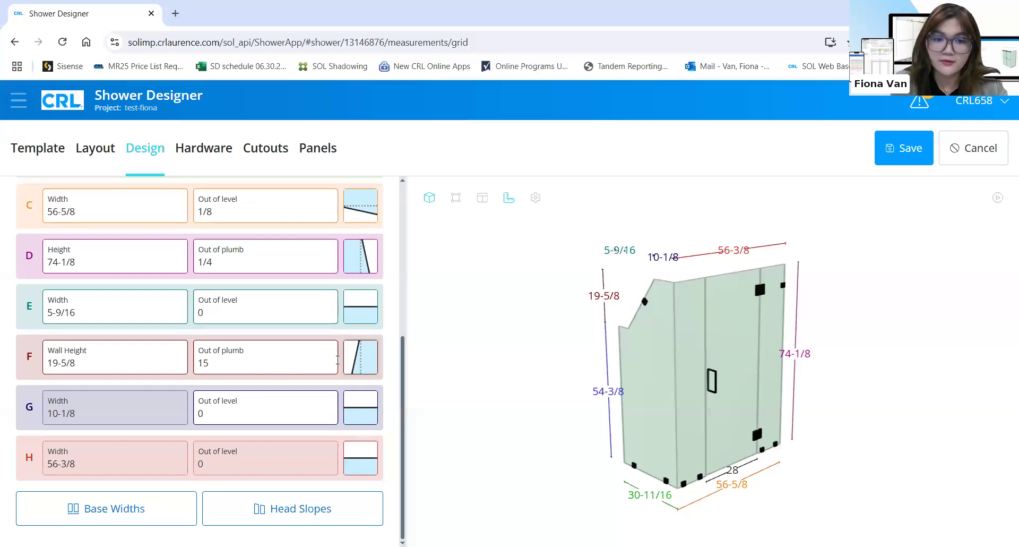
left_click(359, 370)
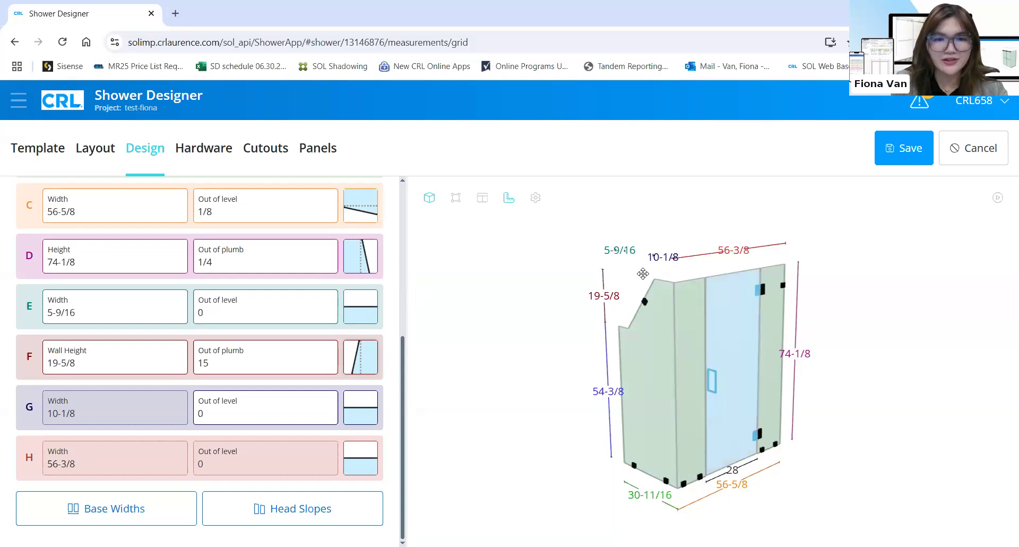
scroll(210, 440, "up", 1)
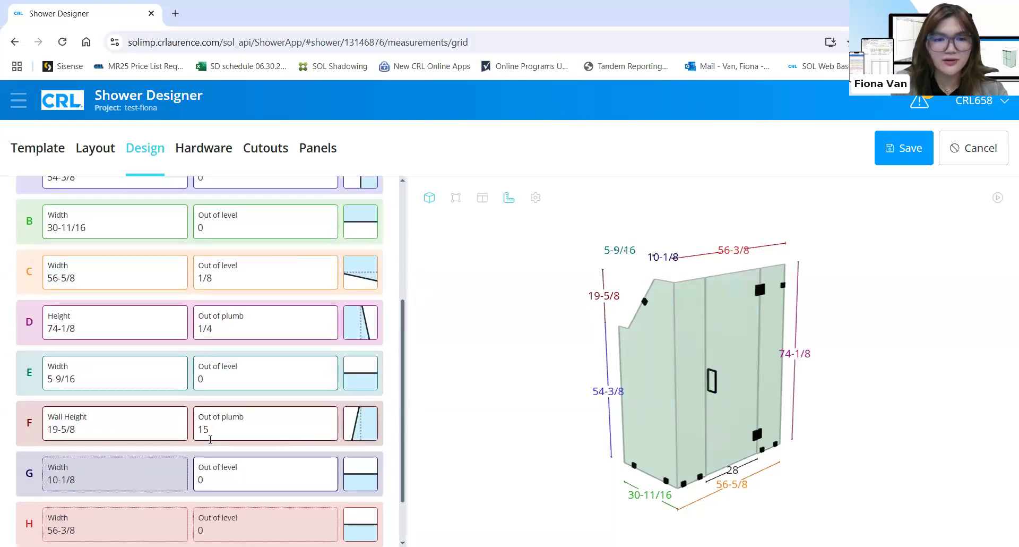
scroll(300, 428, "down", 1)
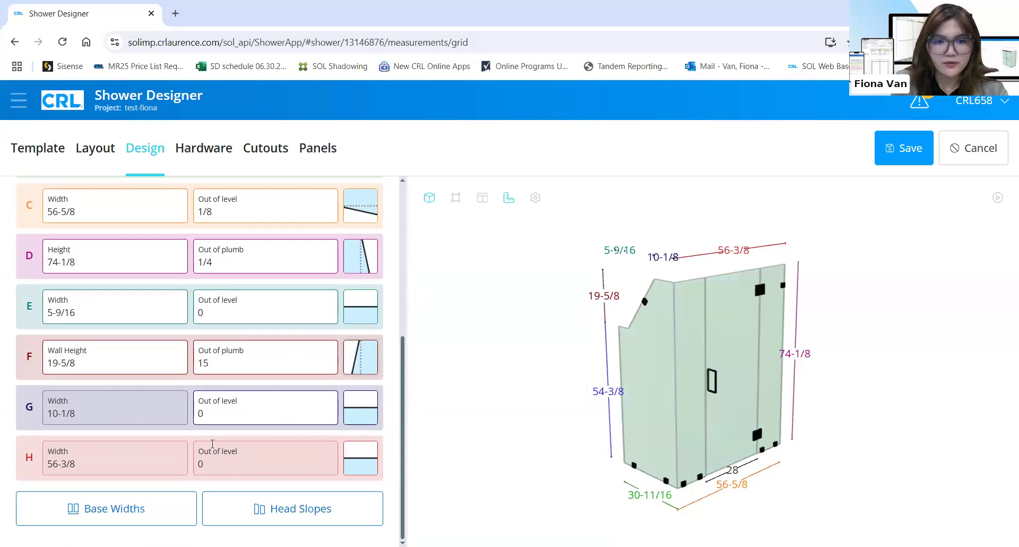
scroll(212, 443, "up", 3)
scroll(330, 287, "down", 1)
scroll(319, 288, "down", 1)
scroll(285, 289, "up", 5)
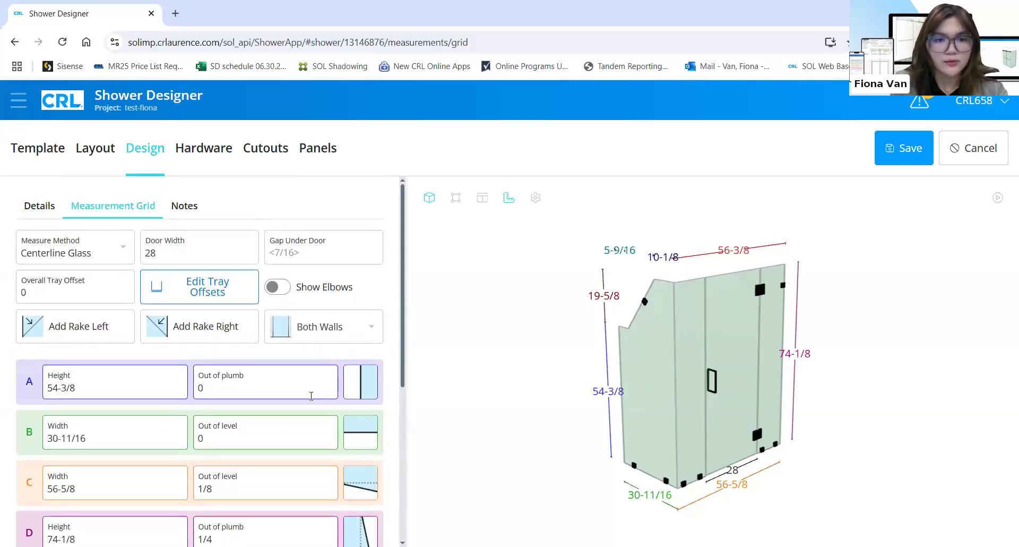
Give wall A an elbow length of 5 with 1/8 out of square and its direction
scroll(271, 330, "down", 3)
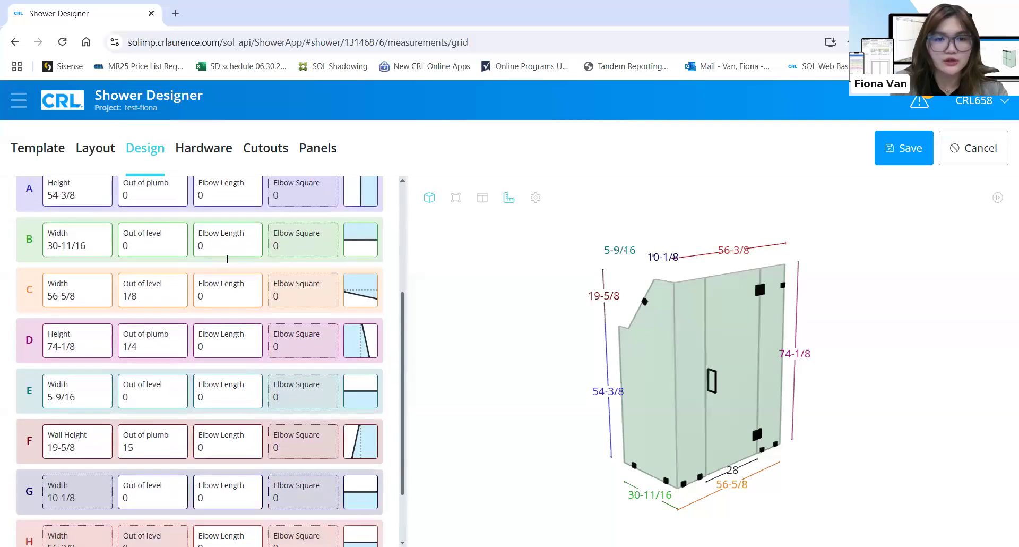
scroll(228, 258, "up", 1)
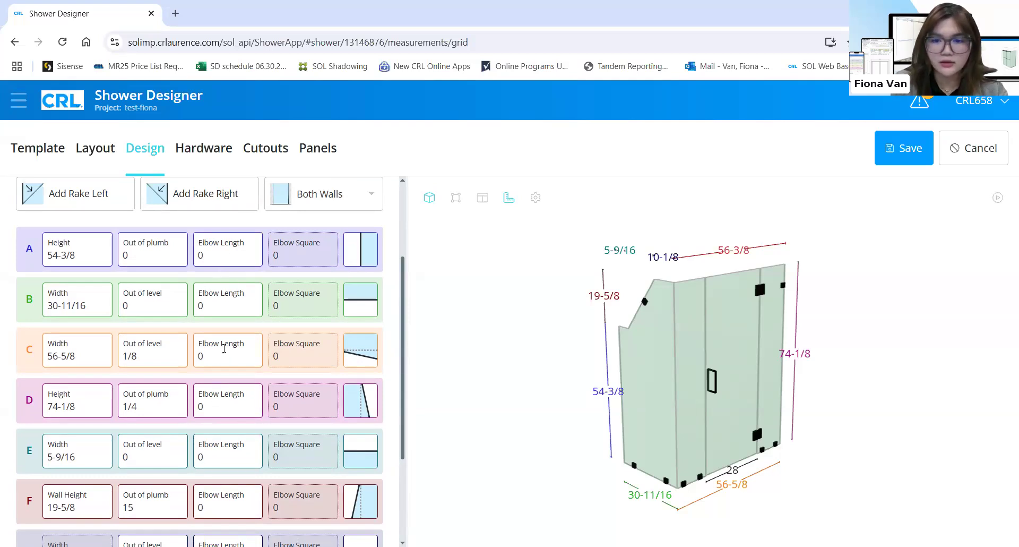
left_click(243, 235)
key("BackSpace")
type("5")
left_click(360, 260)
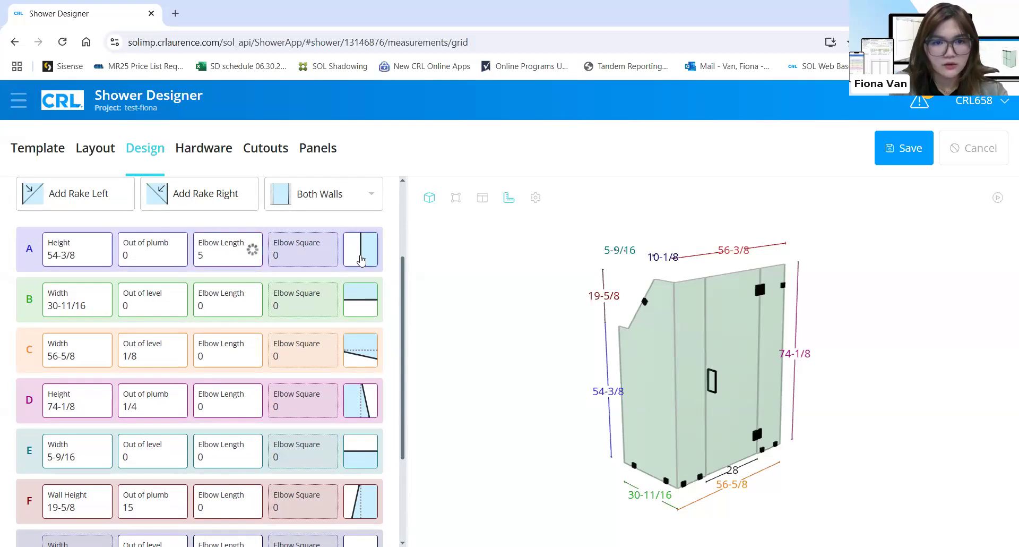
left_click(331, 257)
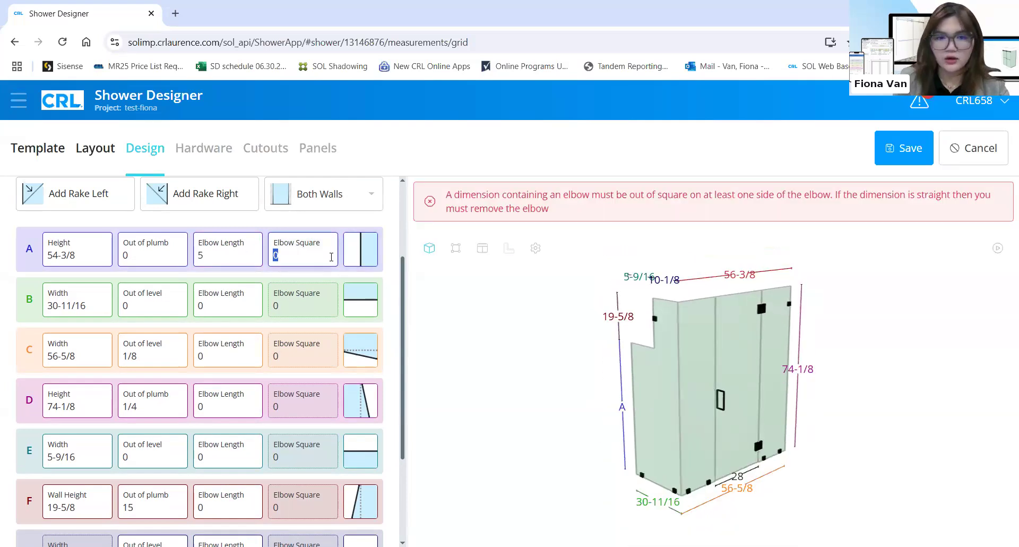
type("1/8")
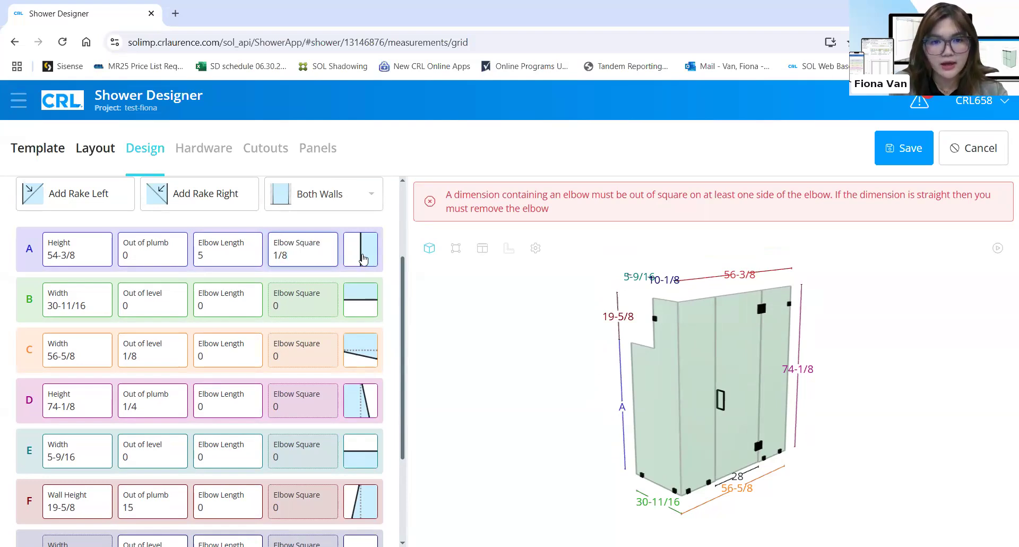
left_click(363, 259)
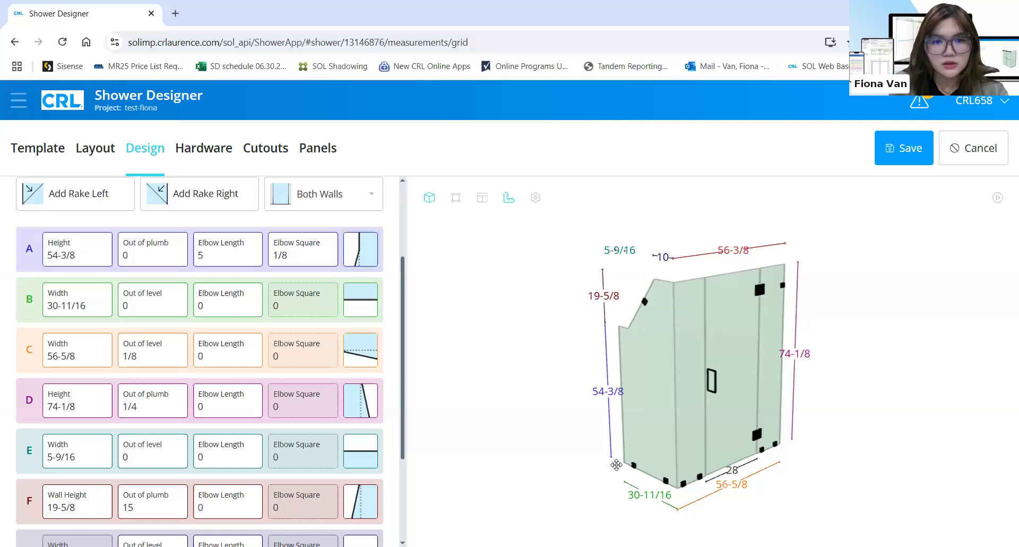
Remove wall A's elbow by setting it to 0, then show the Base Widths for columns 2–4
left_click(623, 404)
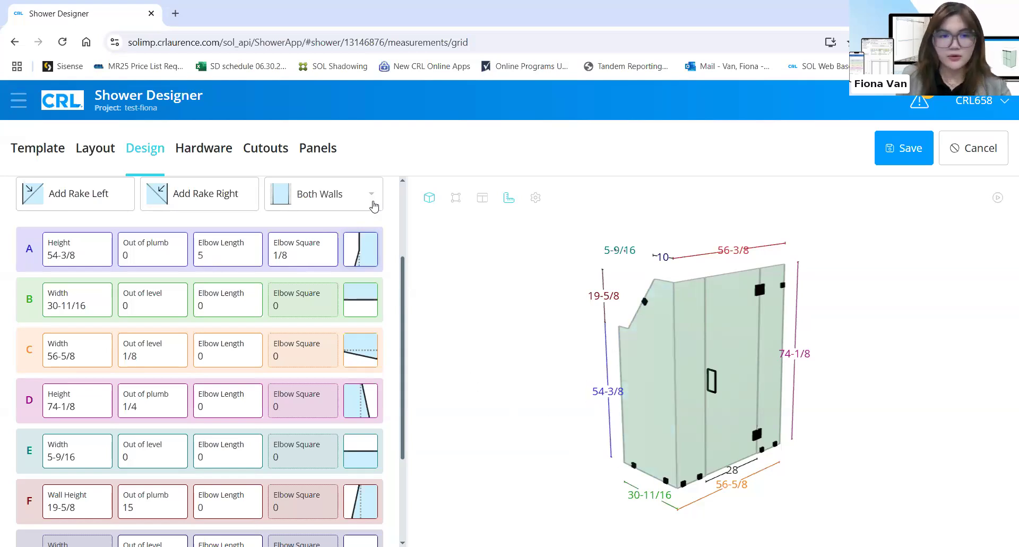
type("0")
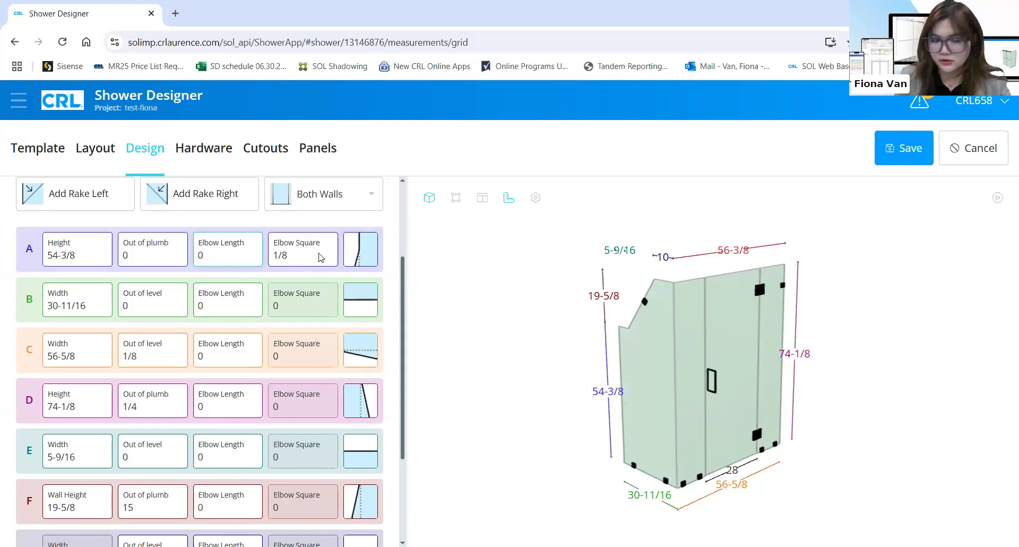
left_click(317, 223)
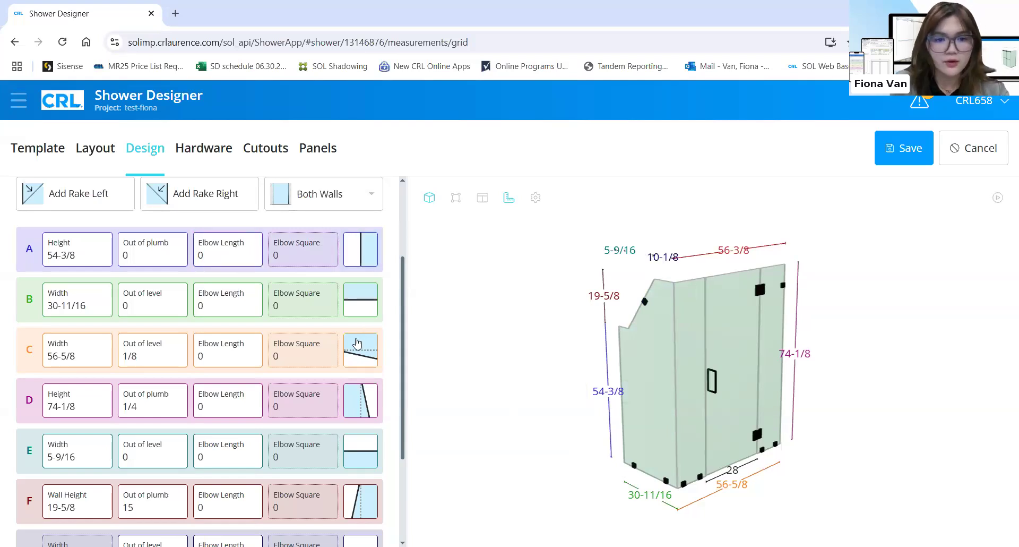
scroll(352, 348, "down", 3)
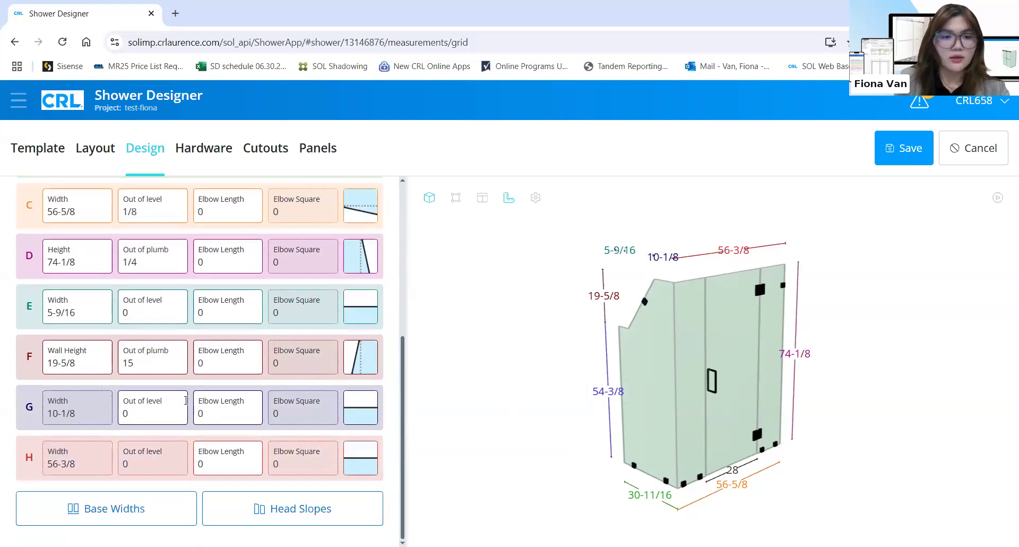
left_click(141, 515)
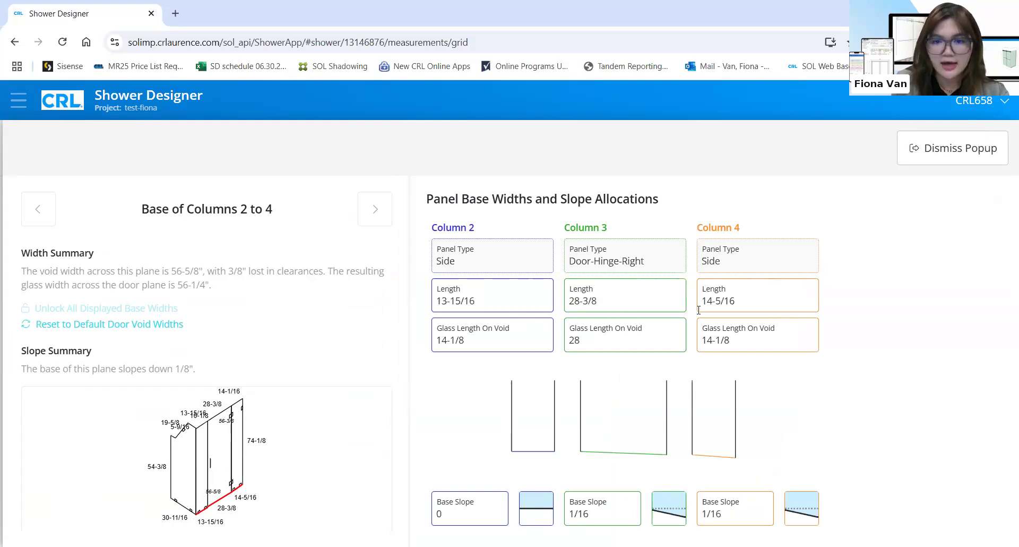
Select column 3's Glass Length On Void field, then dismiss the Base Widths popup
left_click(640, 348)
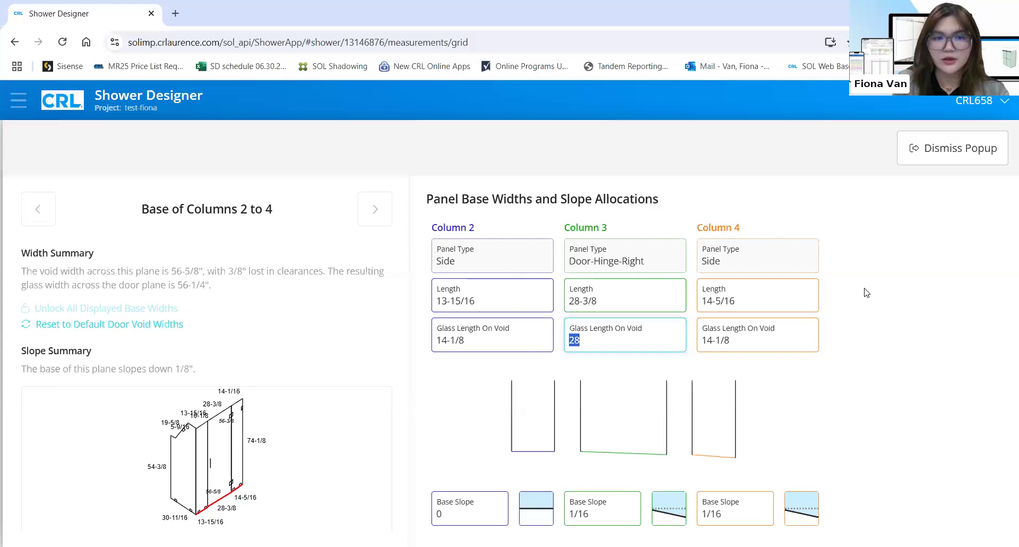
left_click(934, 152)
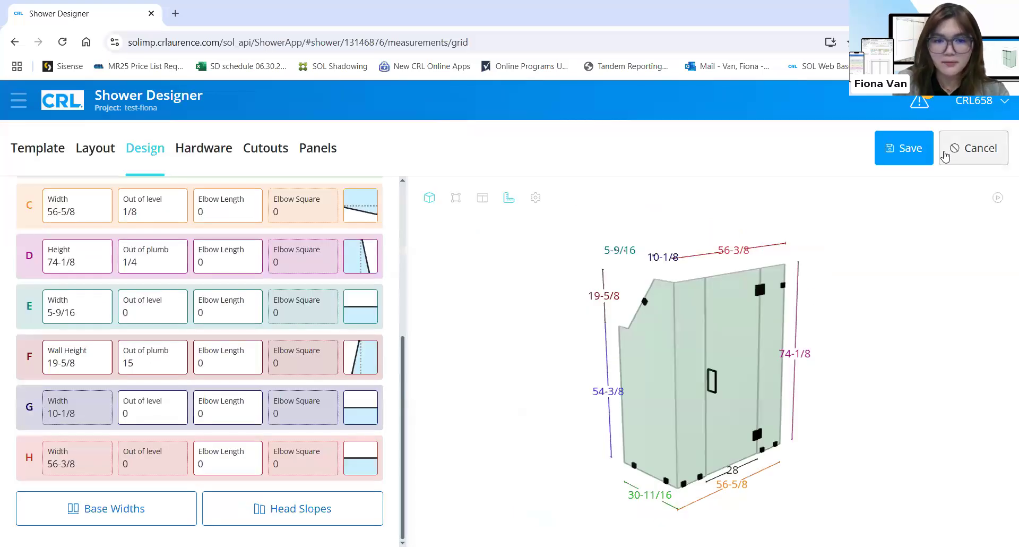
Hide elbows in the head slope allocation with column outages at 0, then close it
left_click(259, 509)
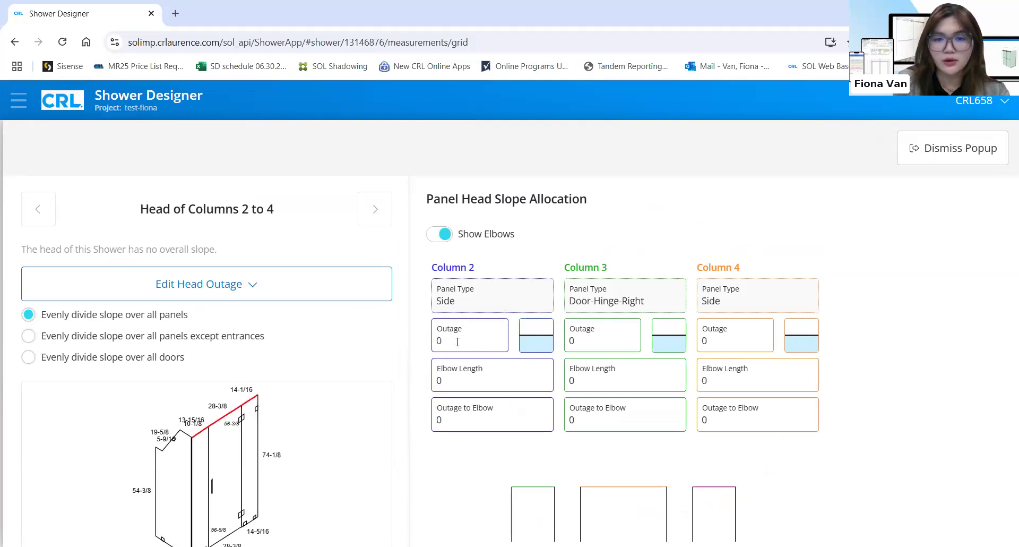
left_click(484, 345)
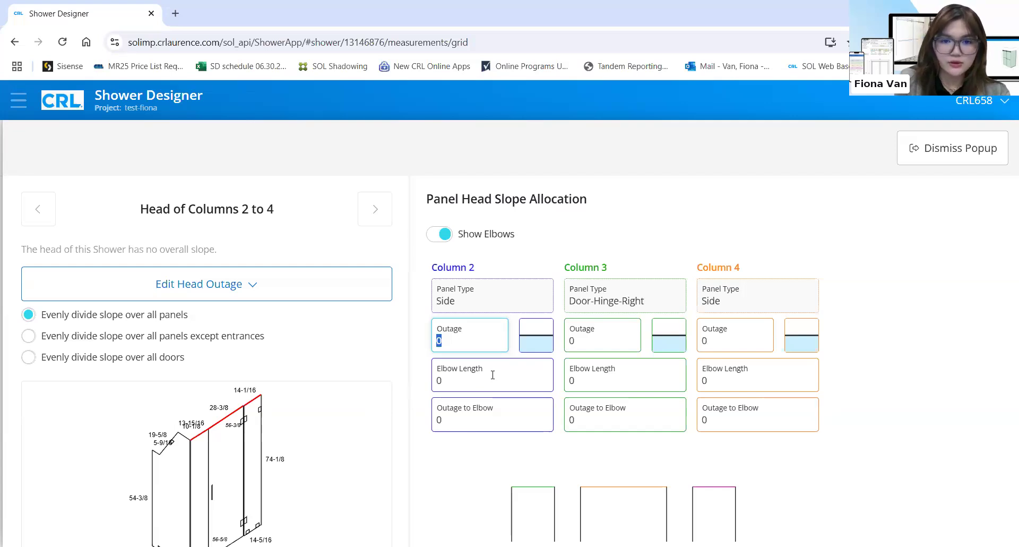
left_click(436, 240)
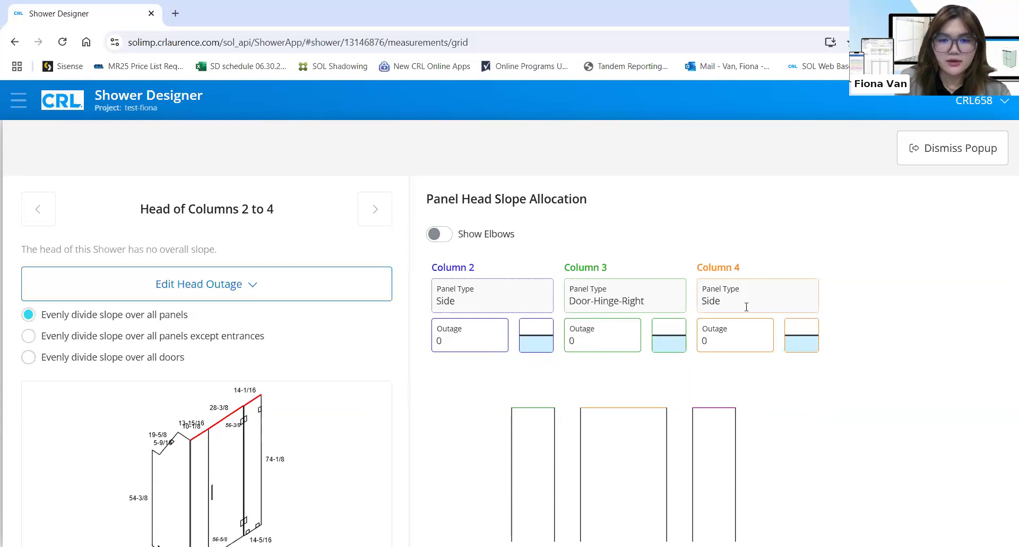
left_click(948, 149)
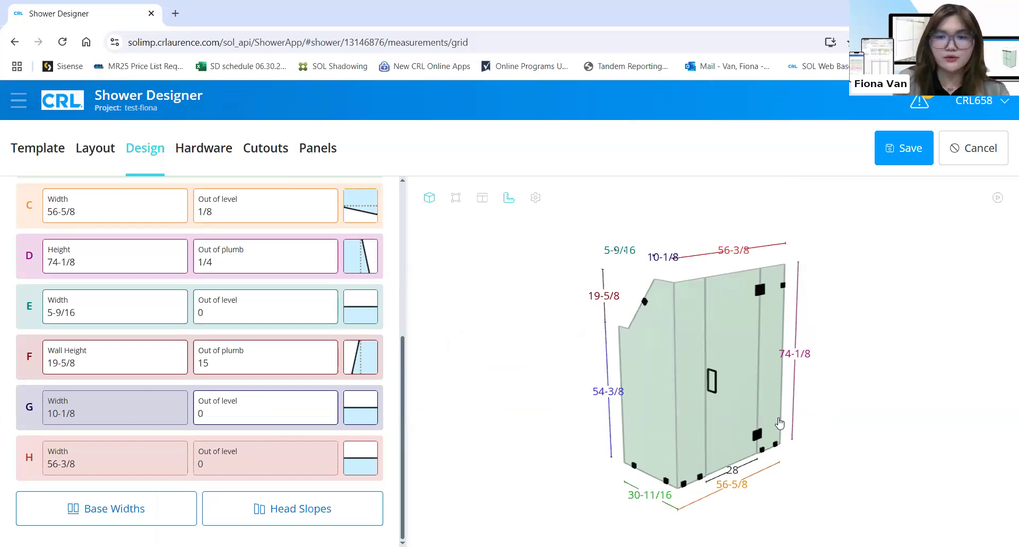
Select the right fixed panel and review the Vienna Matte Black clamp details, then go to Notes
left_click(758, 425)
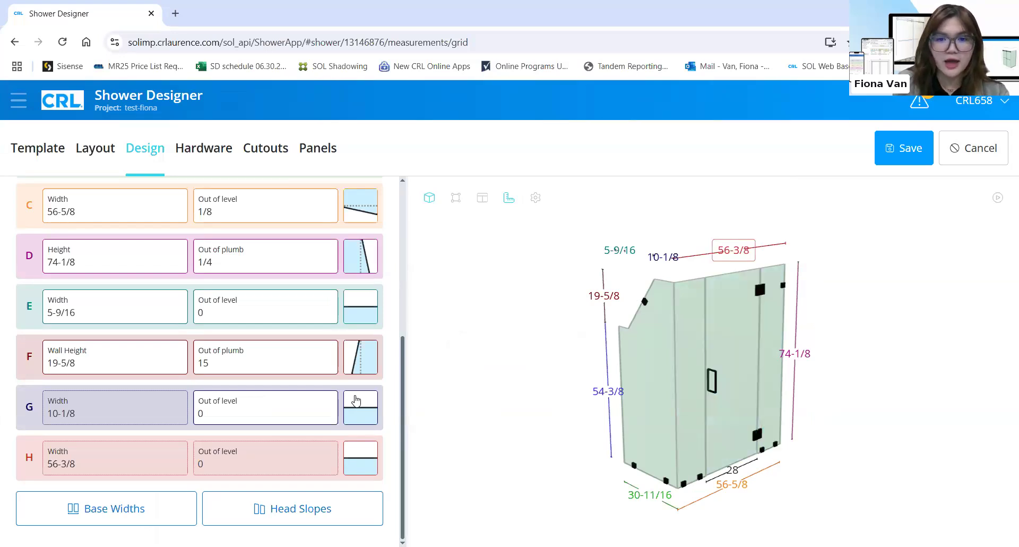
scroll(355, 402, "up", 3)
scroll(356, 400, "up", 8)
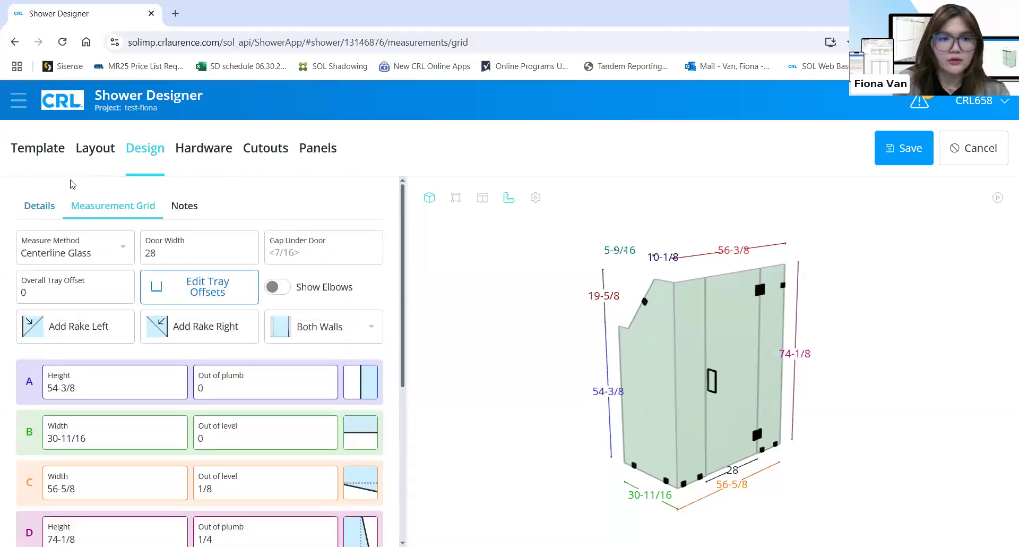
left_click(39, 205)
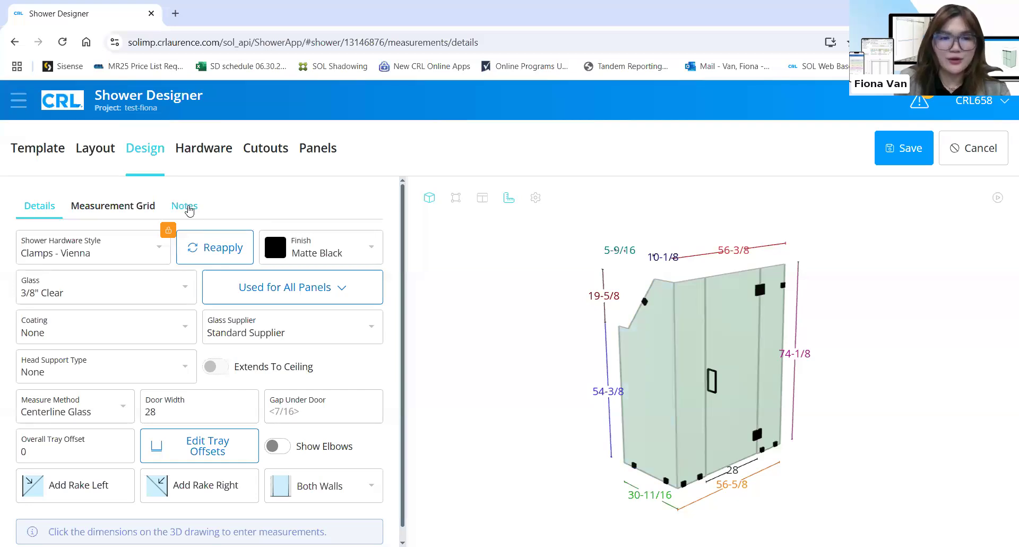
left_click(190, 211)
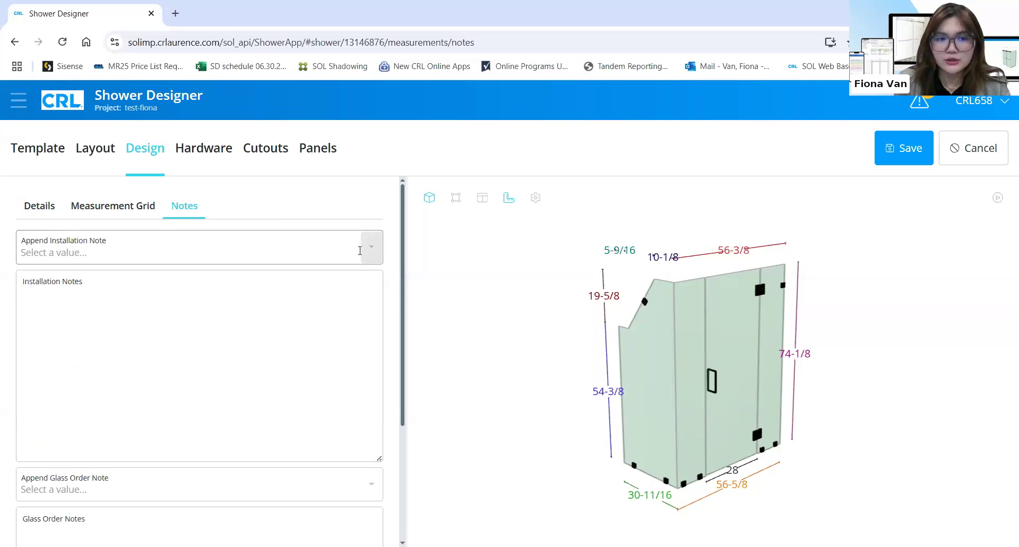
Enter a short installation note with the installer's name, leaving glass order notes empty
left_click(257, 304)
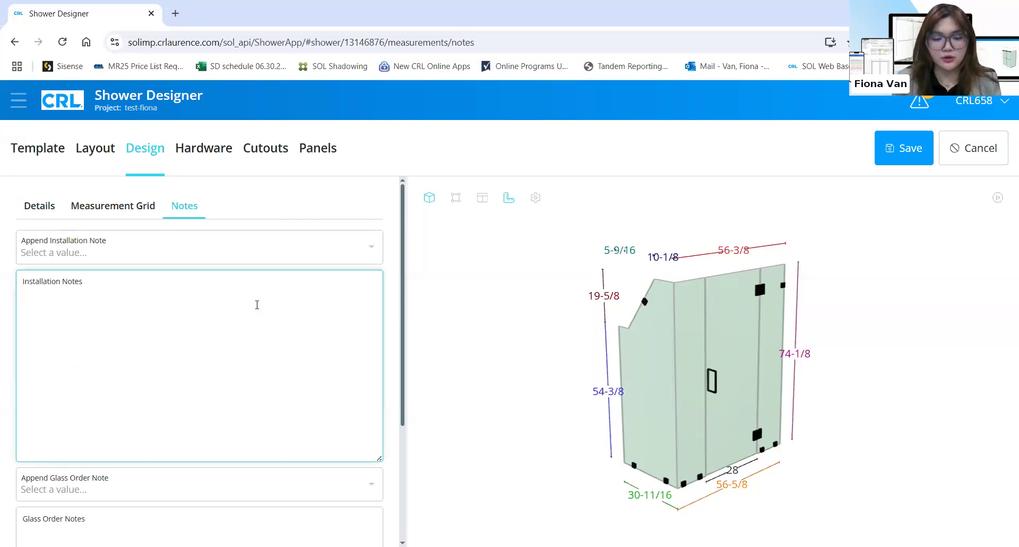
type("Fiona installation")
left_click(336, 227)
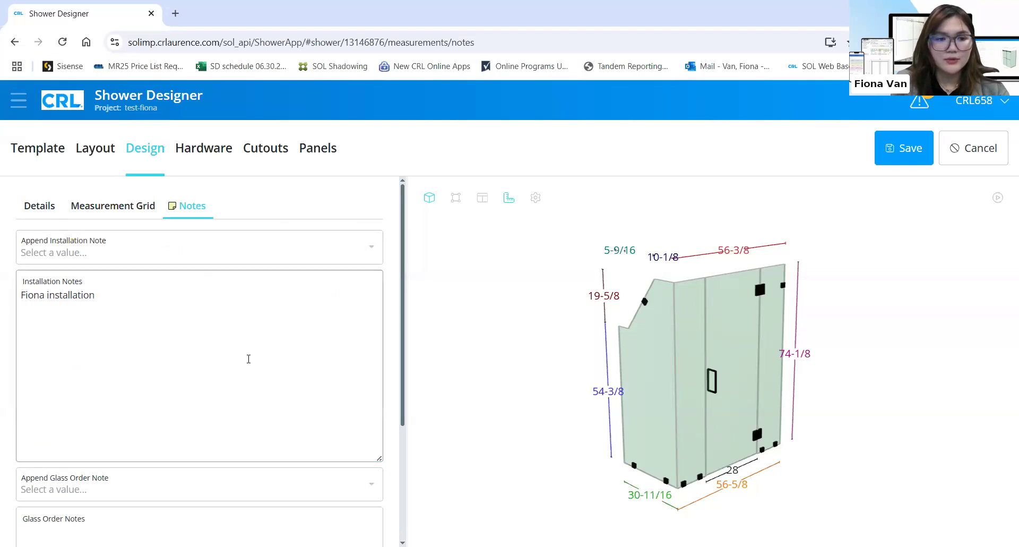
scroll(232, 361, "down", 1)
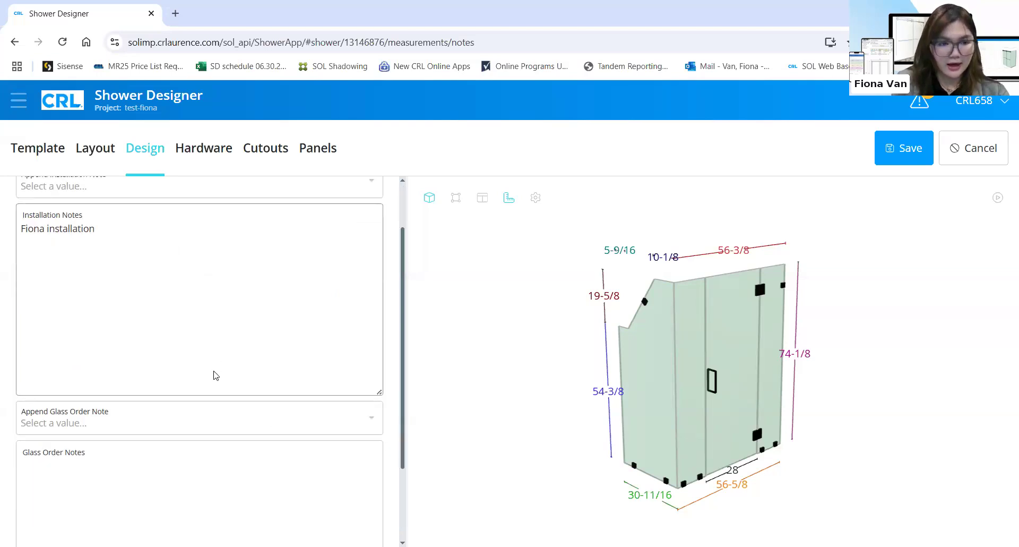
scroll(215, 375, "down", 1)
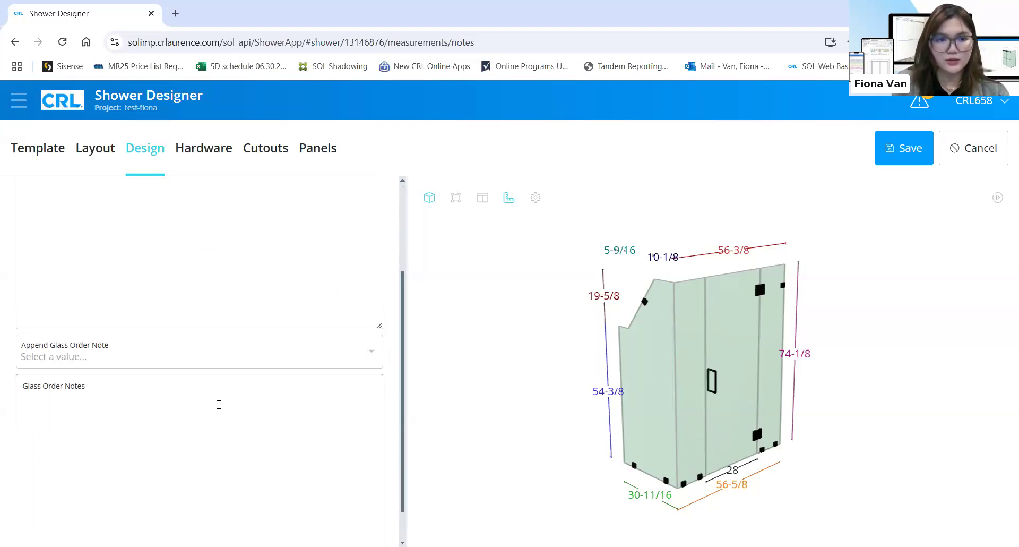
scroll(267, 221, "up", 2)
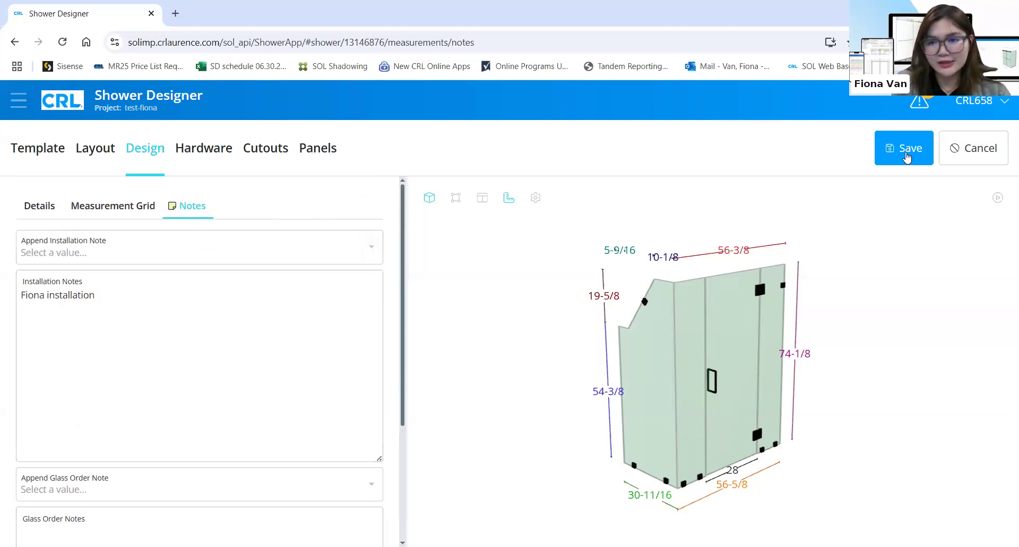
Save the shower, accepting the serious head-support warnings
left_click(906, 157)
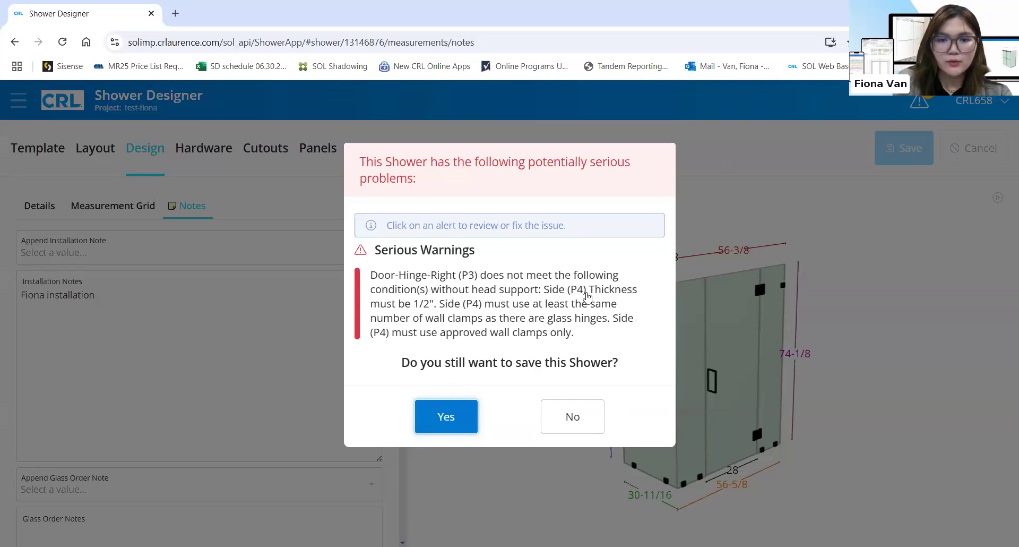
left_click(502, 320)
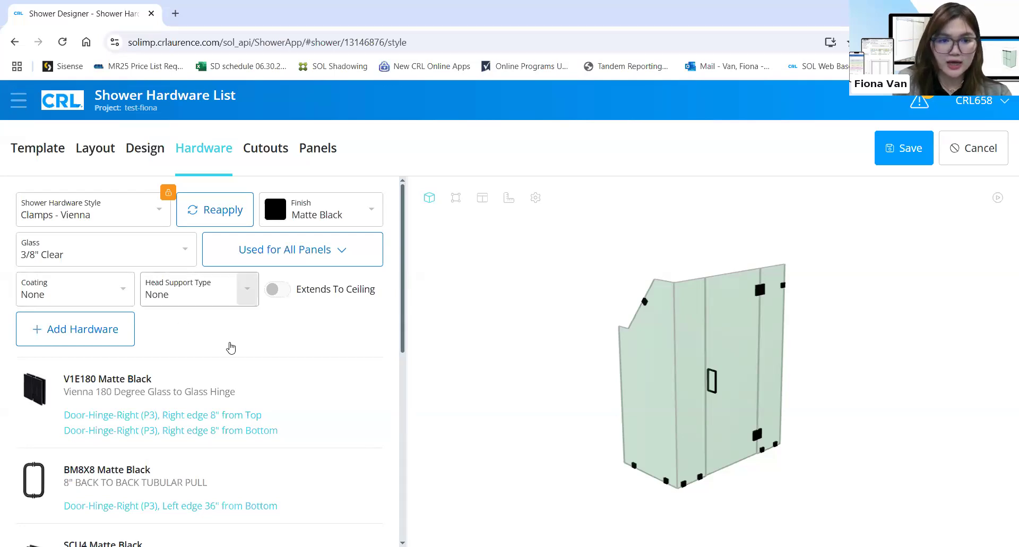
Set head support to Clamp, reapply hardware, and select the top-left SCU4 clamp on panel P1
left_click(231, 343)
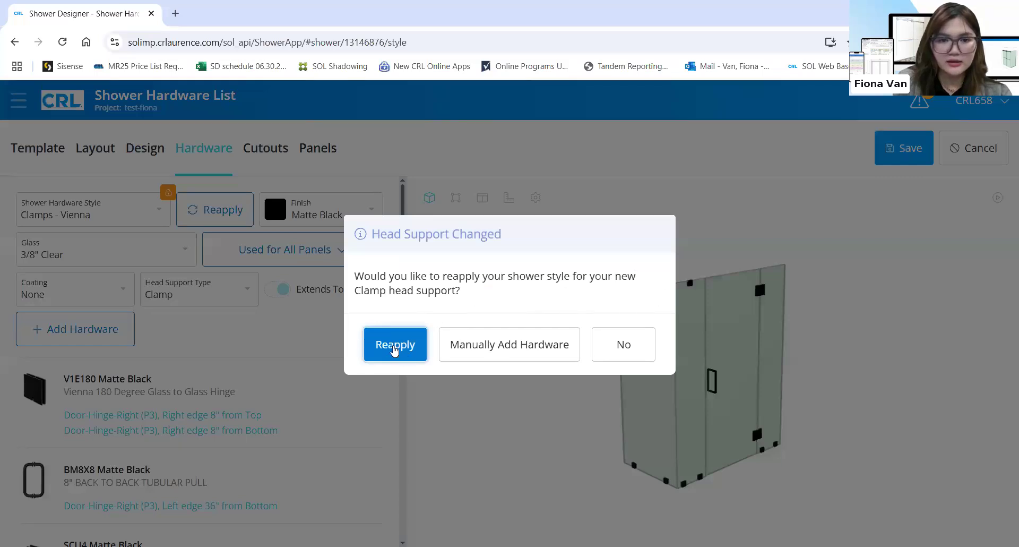
left_click(405, 346)
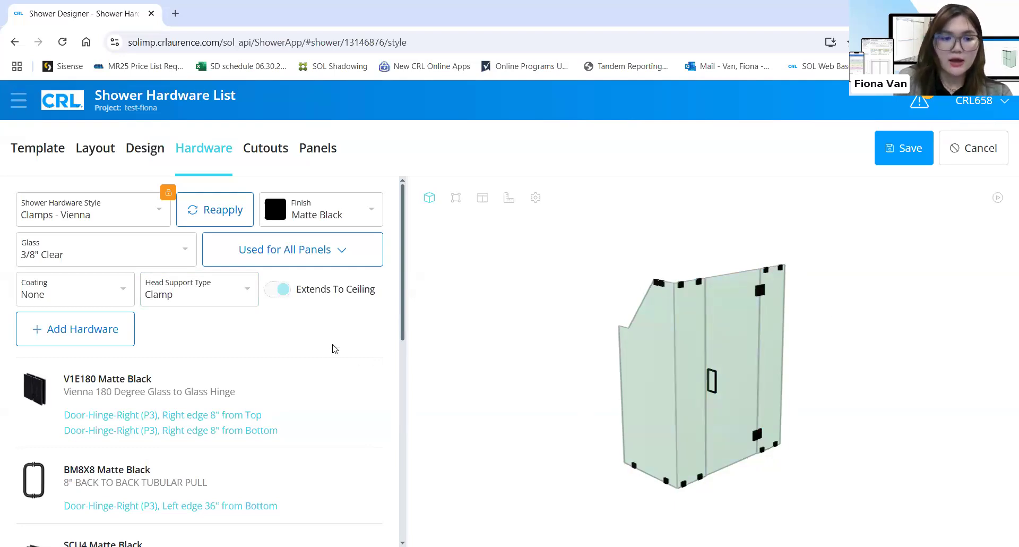
scroll(332, 349, "down", 5)
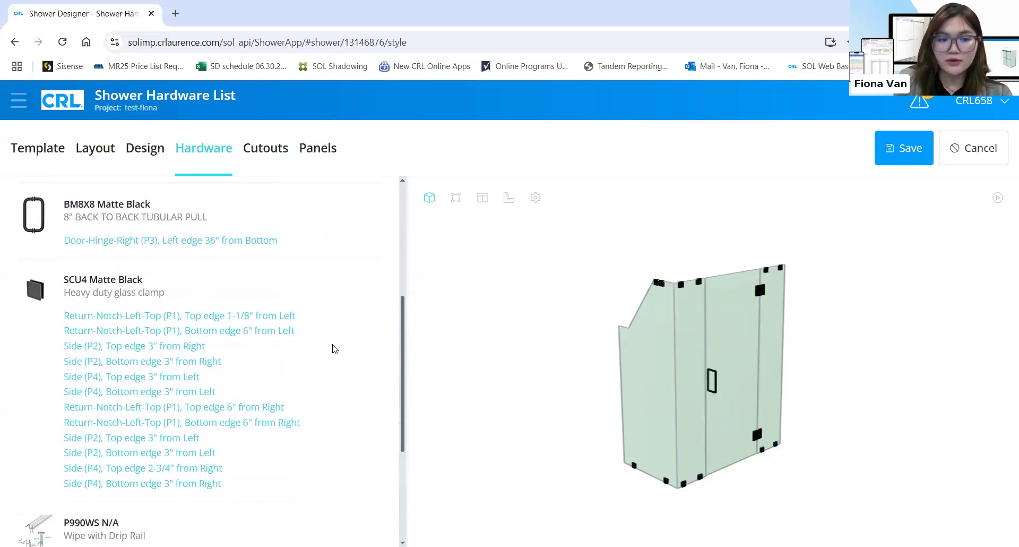
scroll(333, 347, "down", 3)
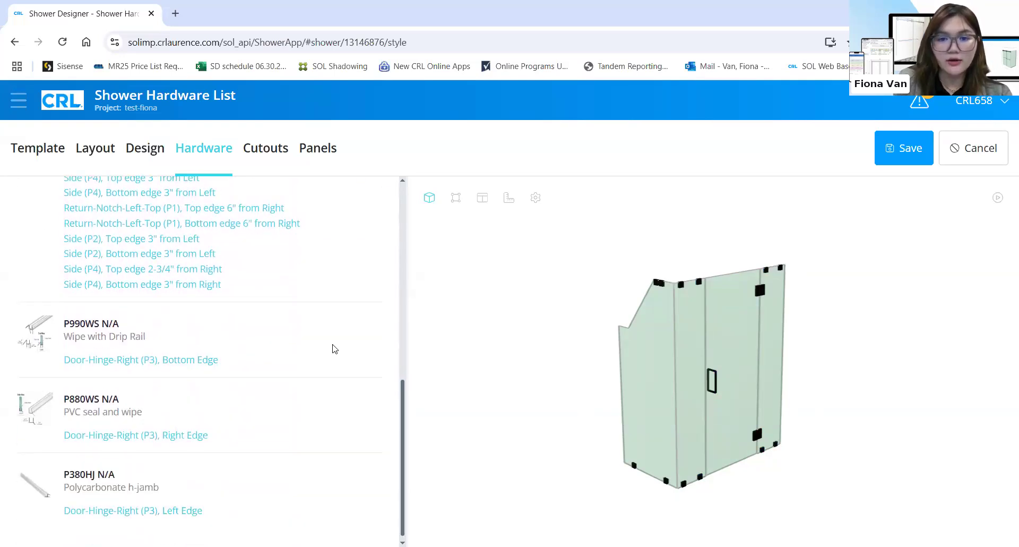
scroll(333, 348, "up", 4)
mouse_move(334, 349)
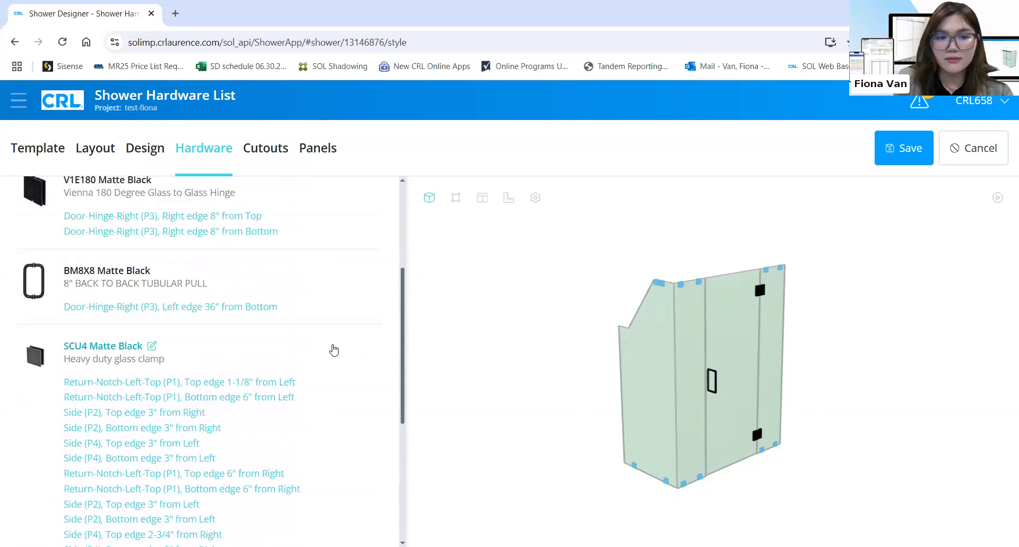
scroll(333, 349, "up", 4)
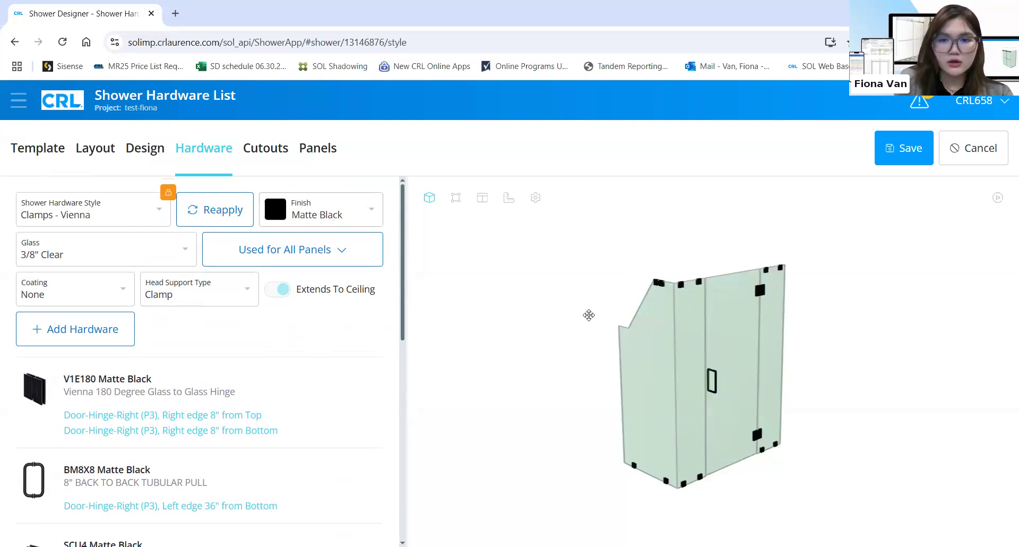
scroll(193, 390, "down", 1)
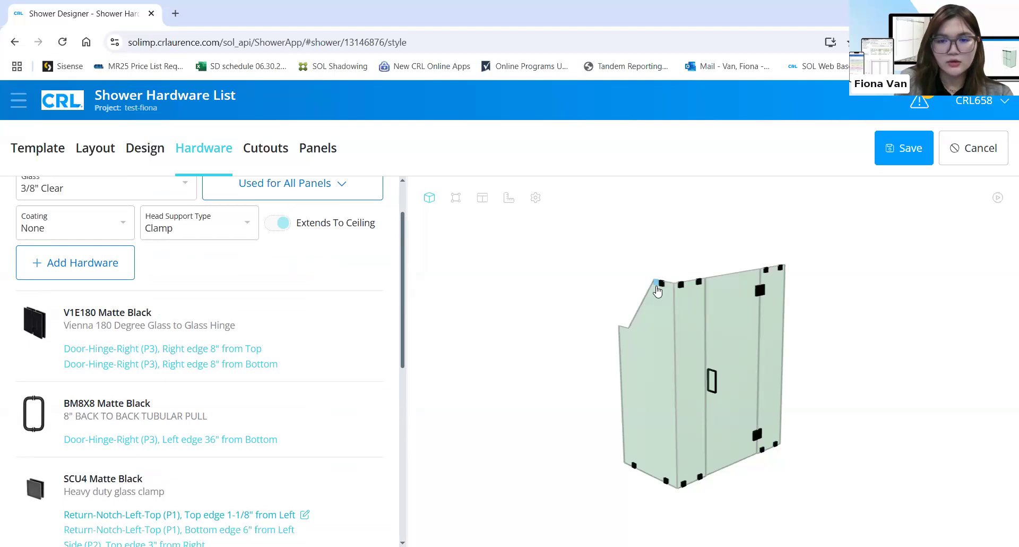
left_click(657, 290)
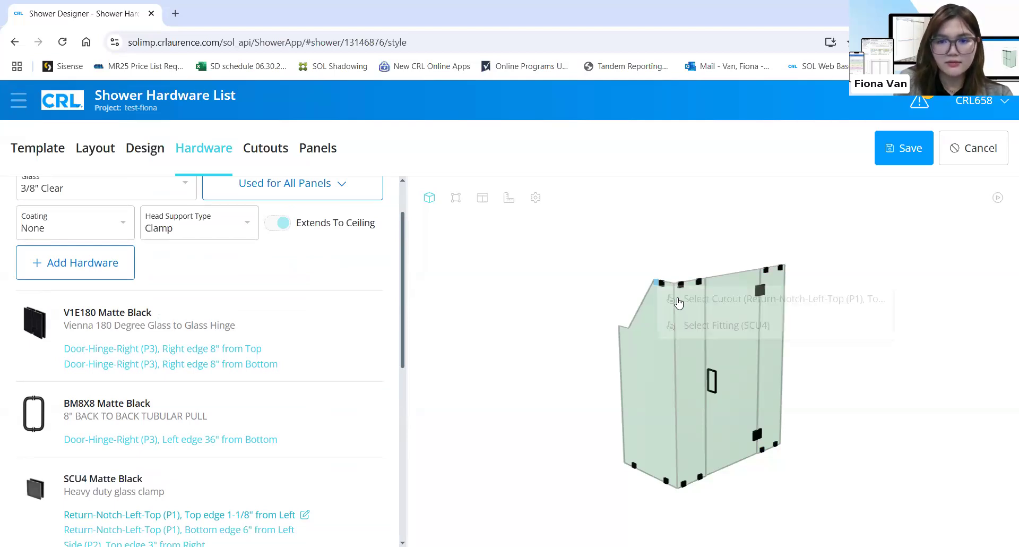
left_click(686, 301)
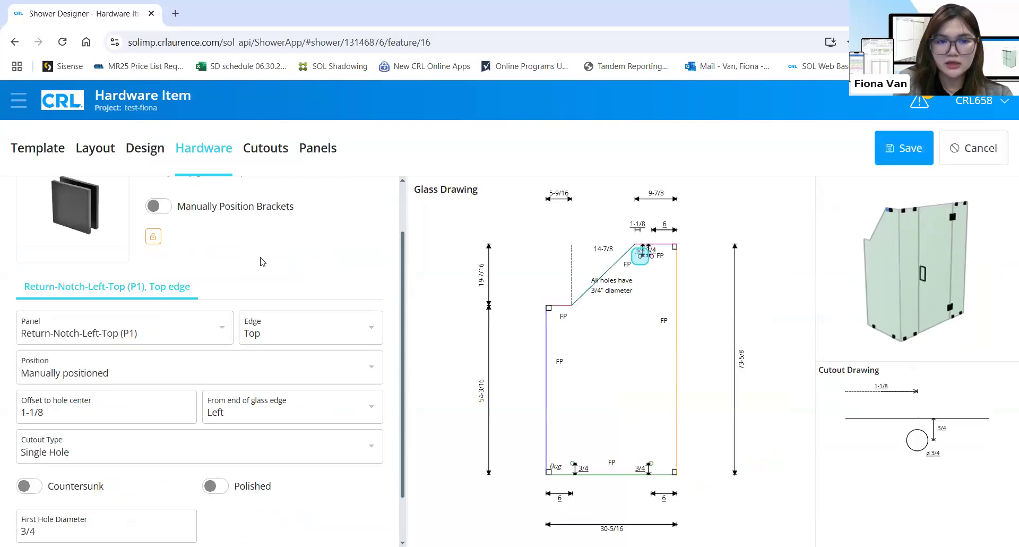
scroll(185, 328, "up", 1)
scroll(185, 328, "up", 1)
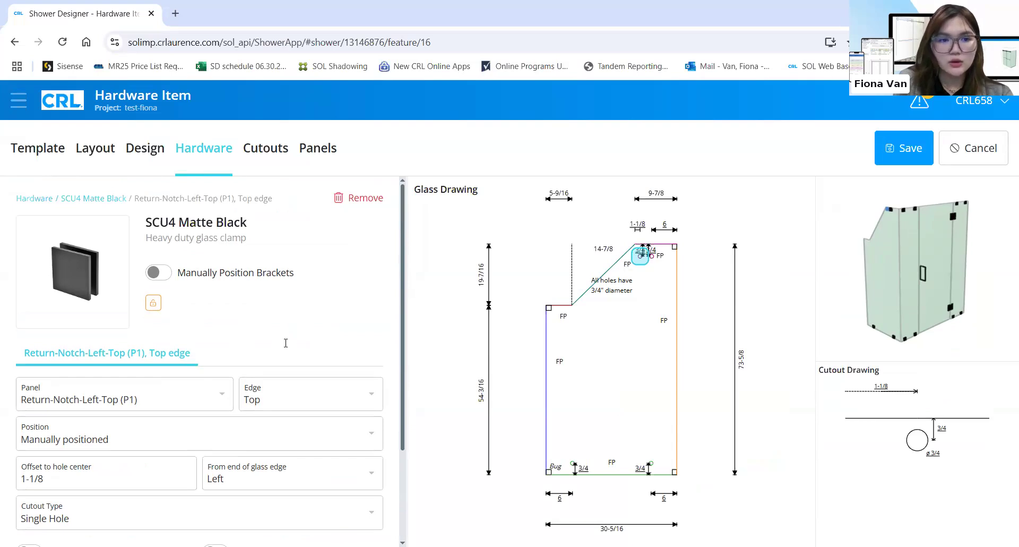
scroll(286, 342, "down", 1)
scroll(286, 342, "up", 1)
scroll(286, 342, "down", 1)
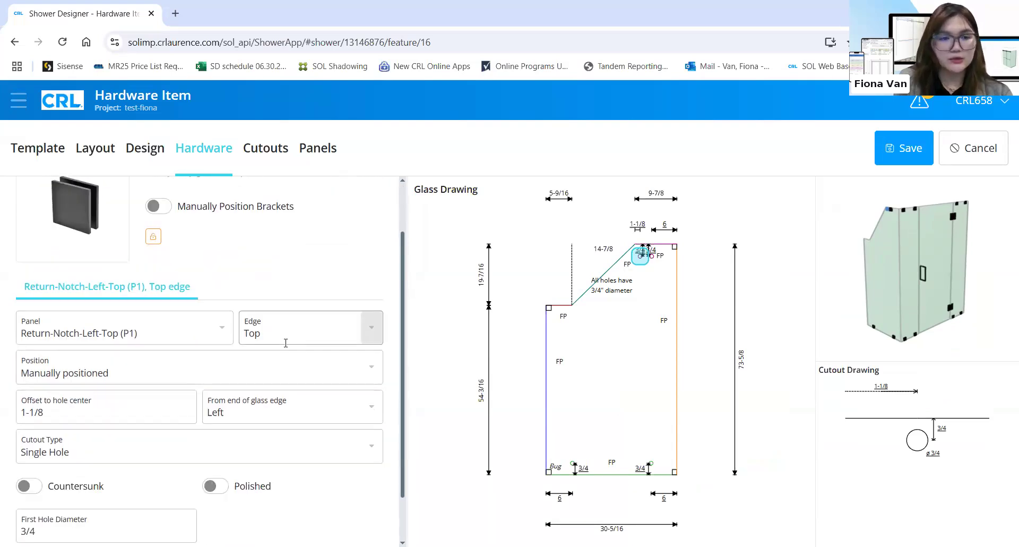
scroll(285, 343, "down", 1)
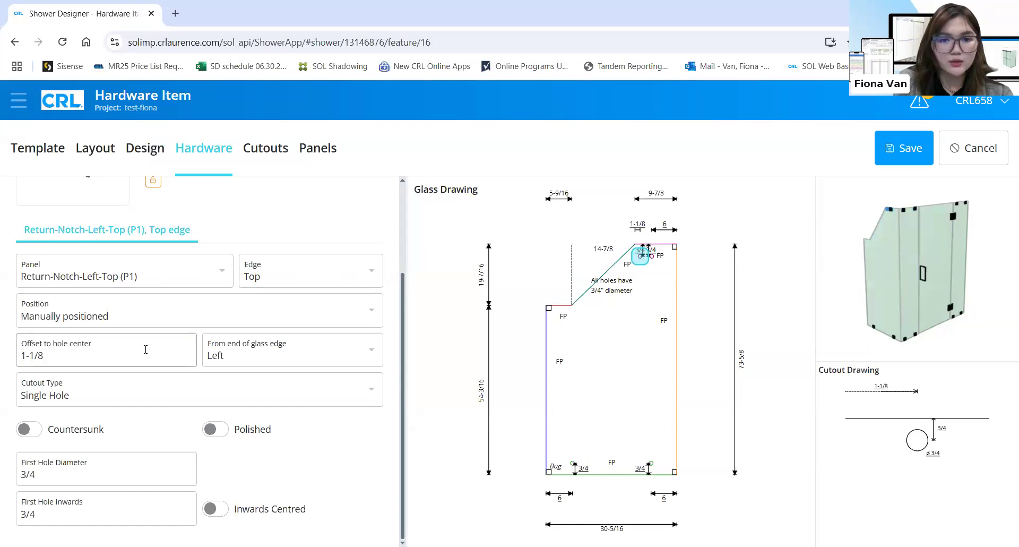
scroll(143, 348, "up", 1)
scroll(127, 345, "down", 1)
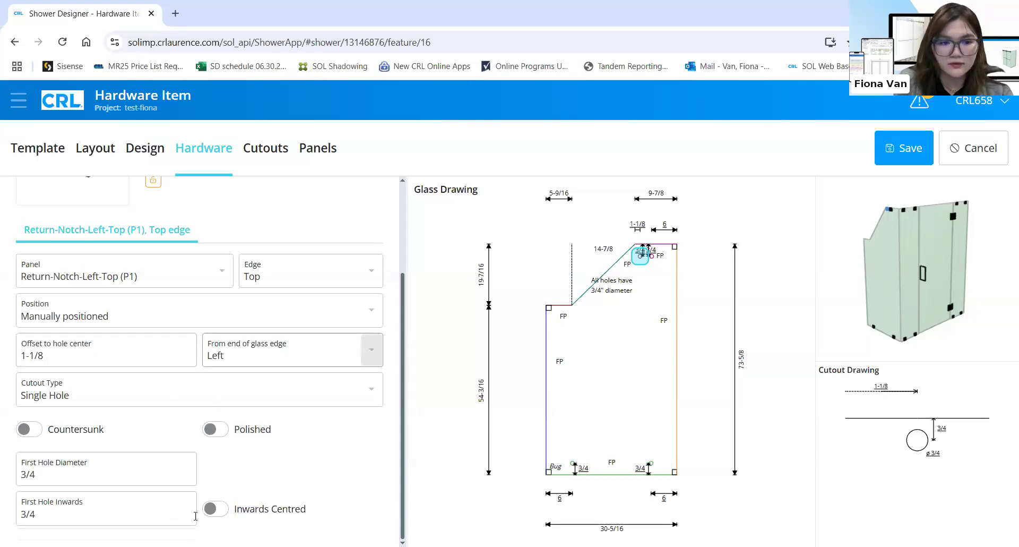
double_click(104, 473)
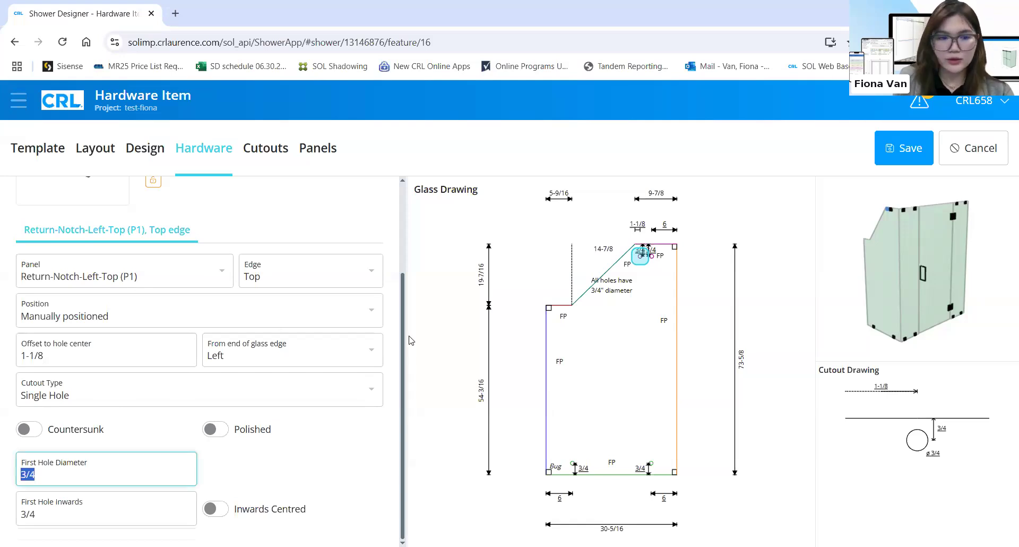
Give the P1 top-edge clamp a 5/8 hole diameter, then return to SCU4 Matte Black
type("5/8")
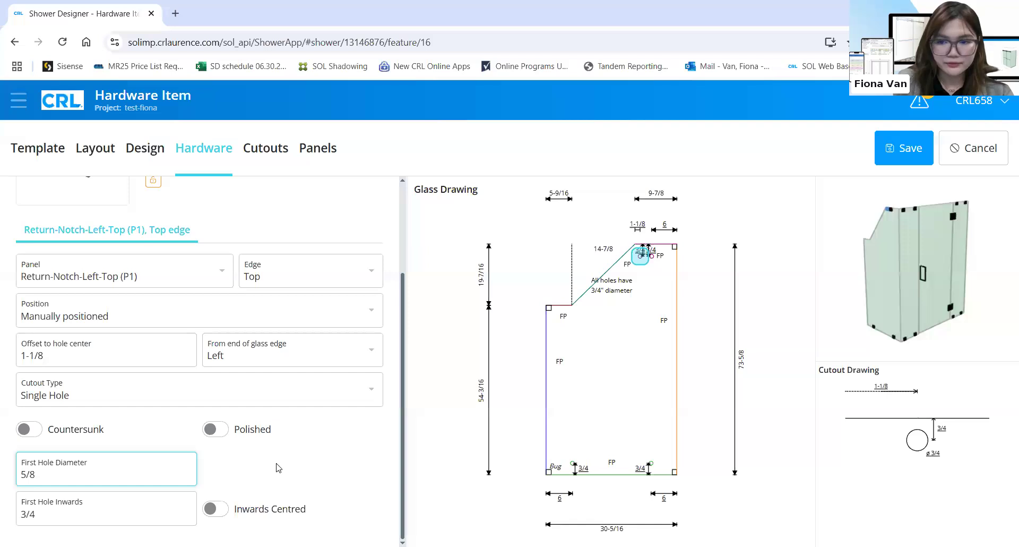
left_click(504, 445)
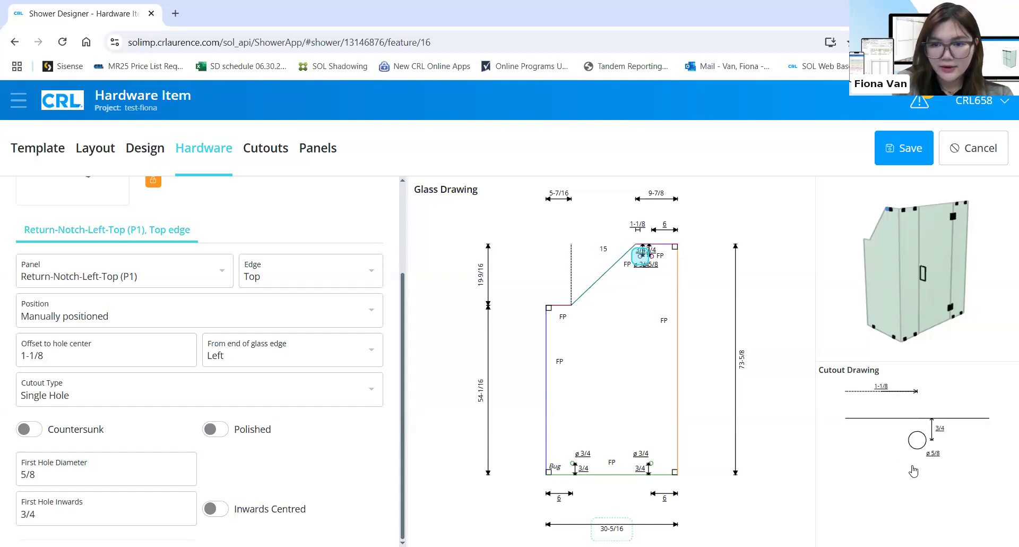
left_click(914, 467)
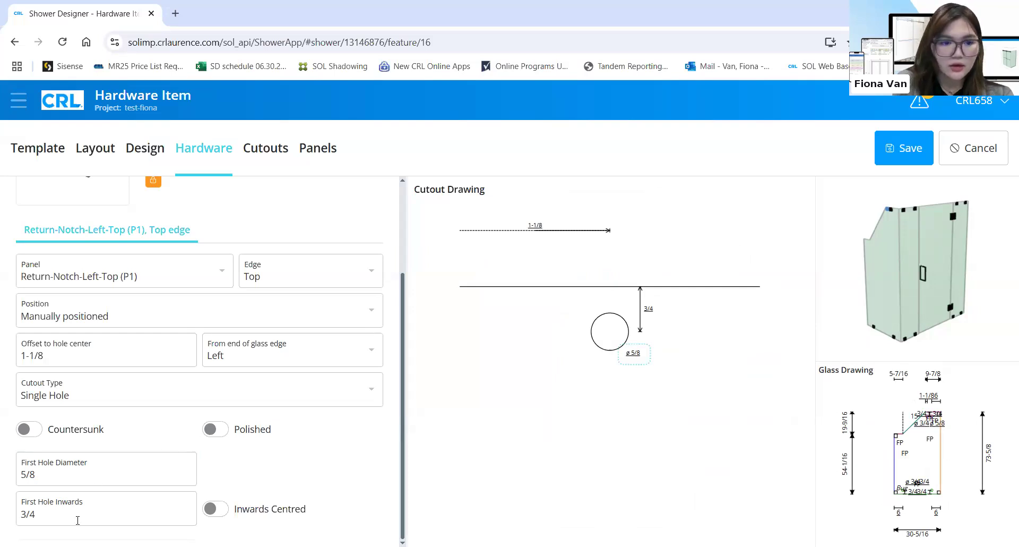
left_click(70, 523)
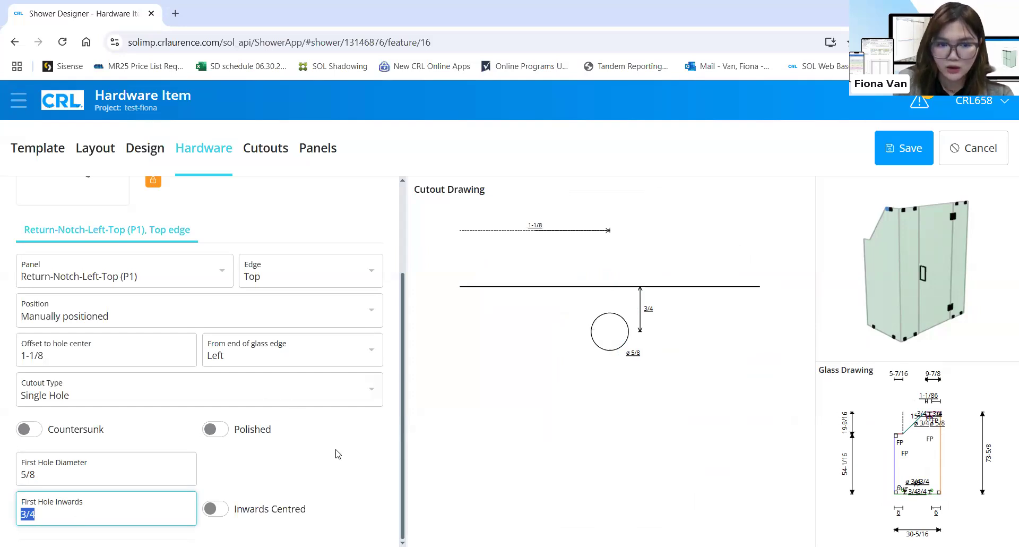
left_click(137, 488)
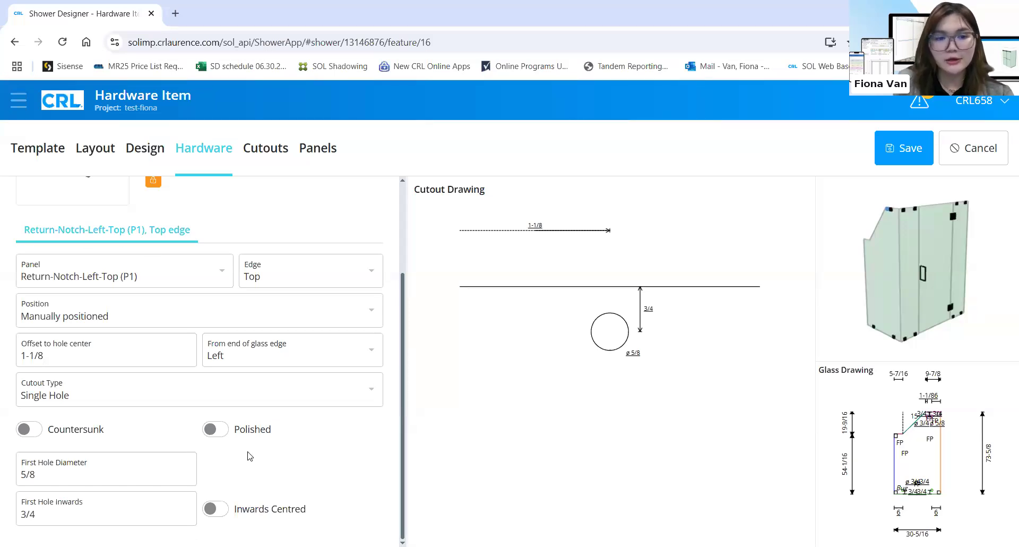
scroll(285, 464, "up", 3)
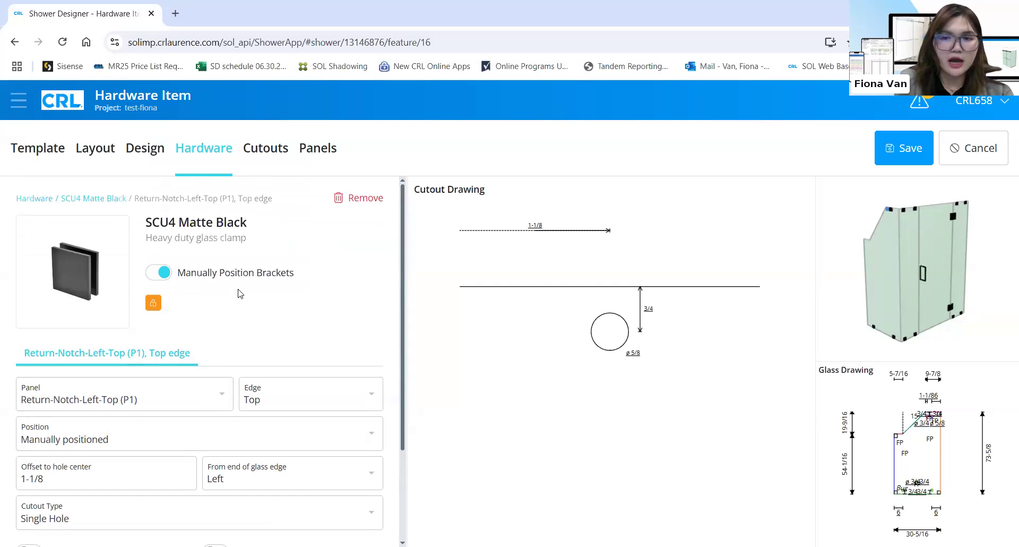
left_click(95, 199)
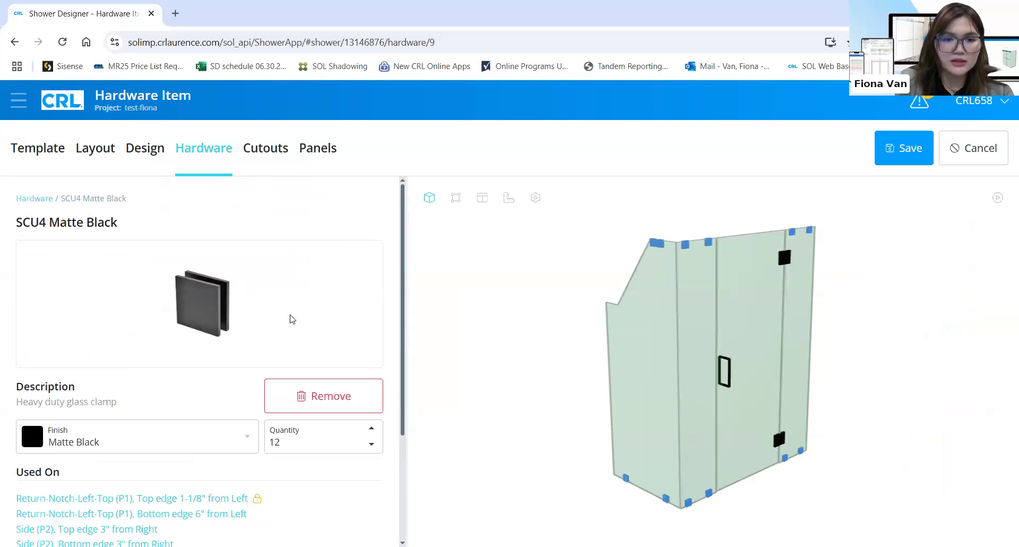
Lower SCU4 Matte Black quantity to 11 and mark a P1 top-edge clamp Not in use
scroll(290, 319, "down", 3)
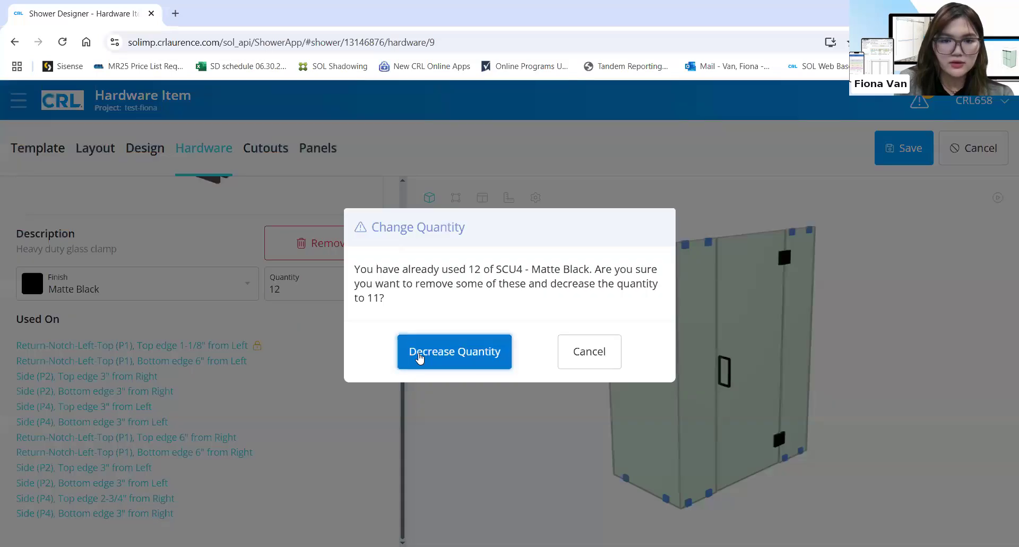
left_click(418, 352)
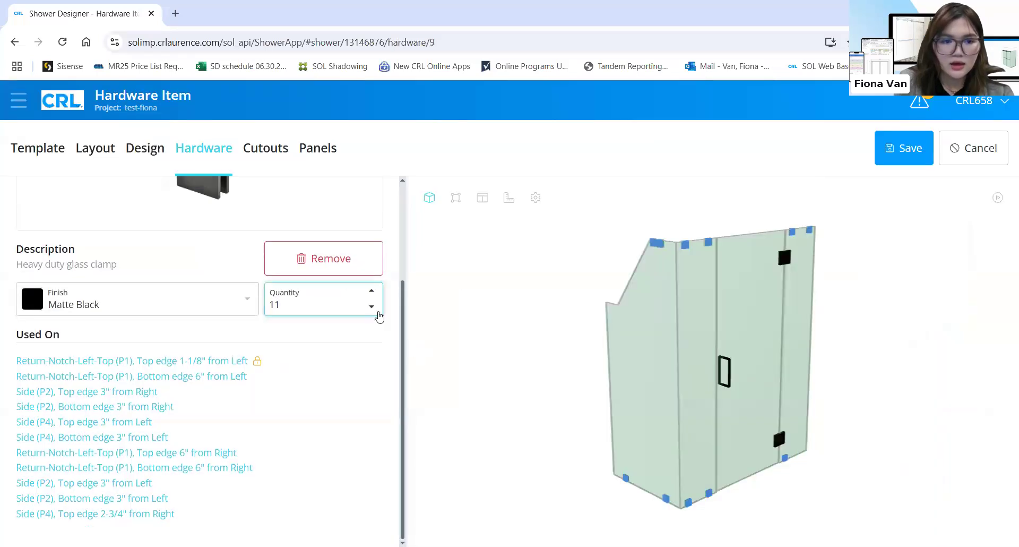
left_click(653, 243)
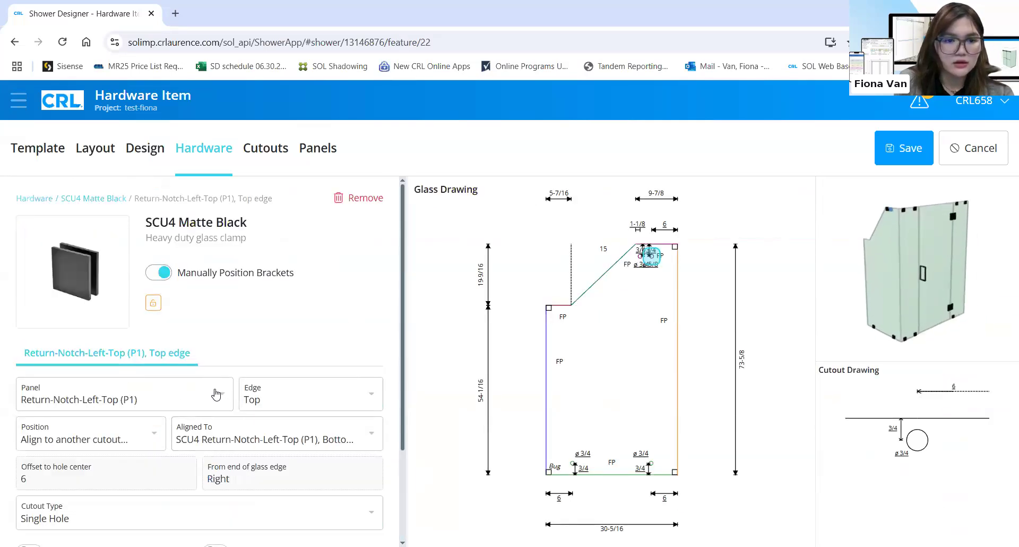
left_click(134, 399)
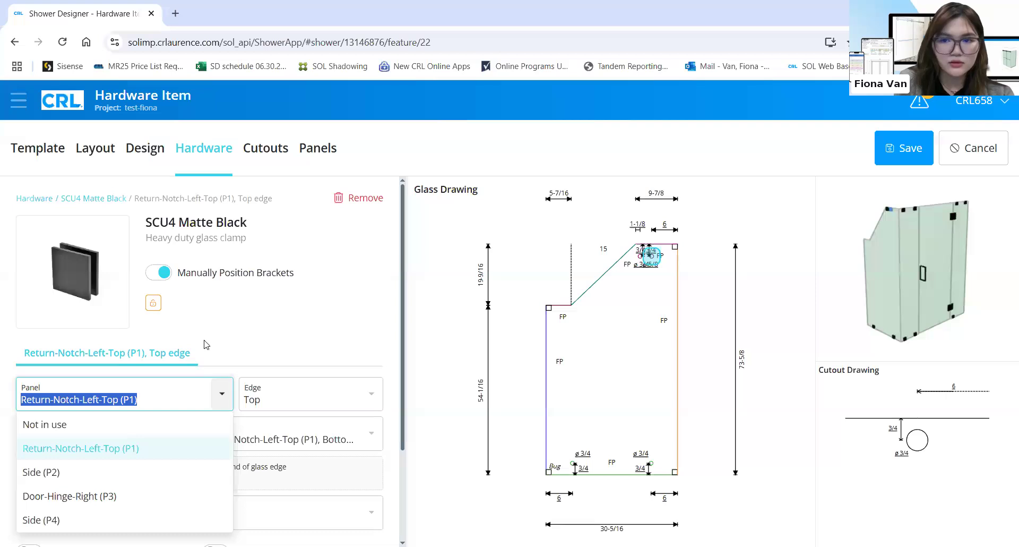
left_click(58, 424)
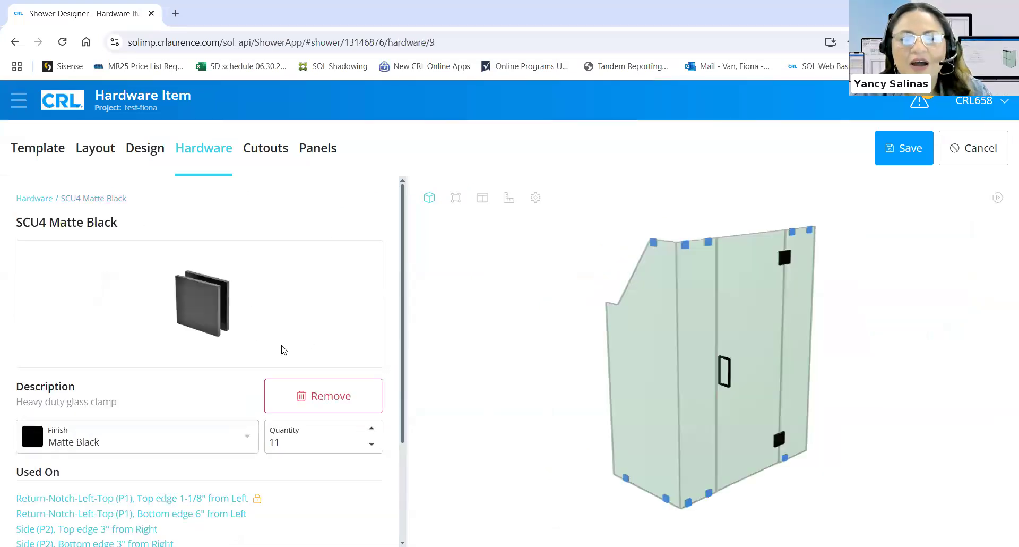
Remove the SCU4 clamps from the shower's hardware list
scroll(336, 268, "down", 2)
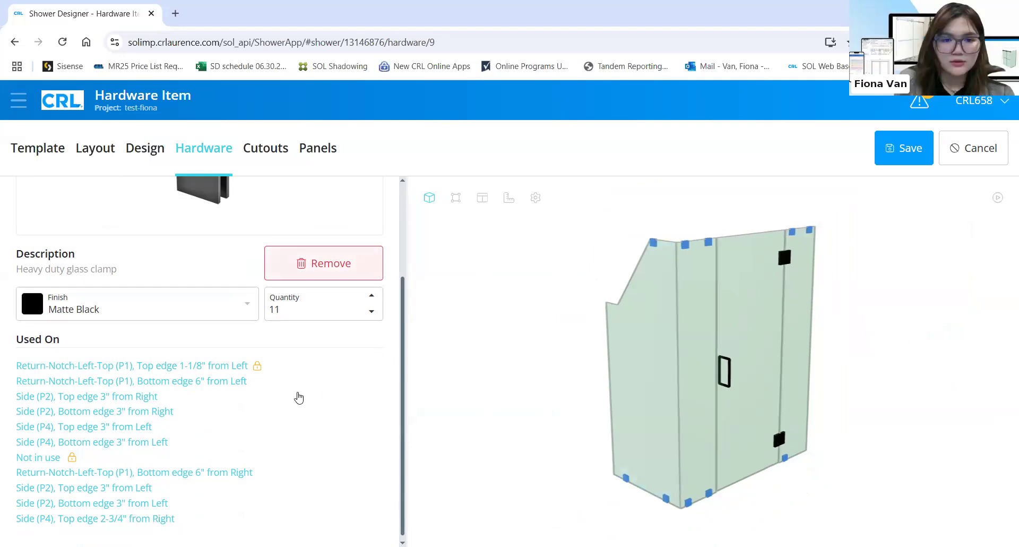
scroll(246, 424, "up", 3)
scroll(339, 281, "down", 3)
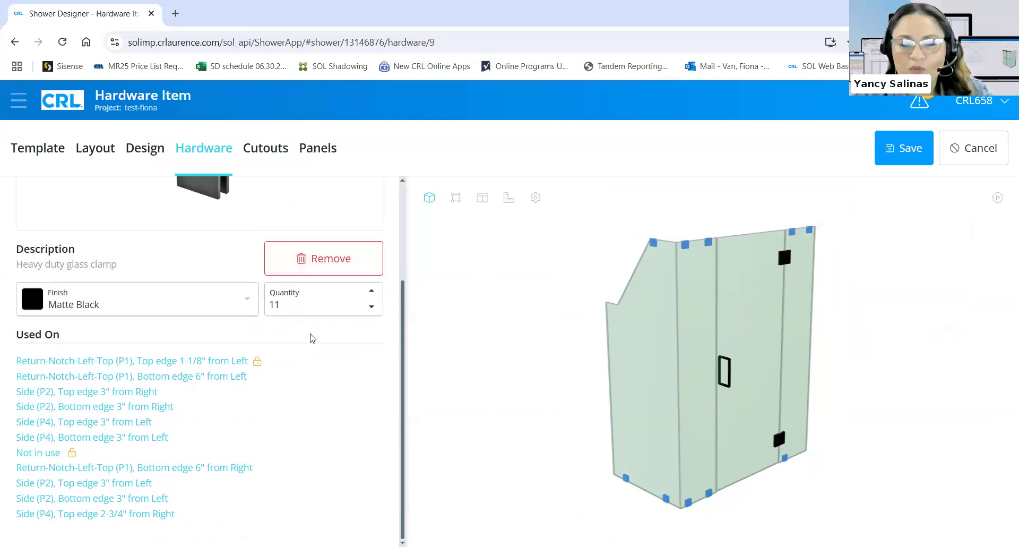
left_click(330, 259)
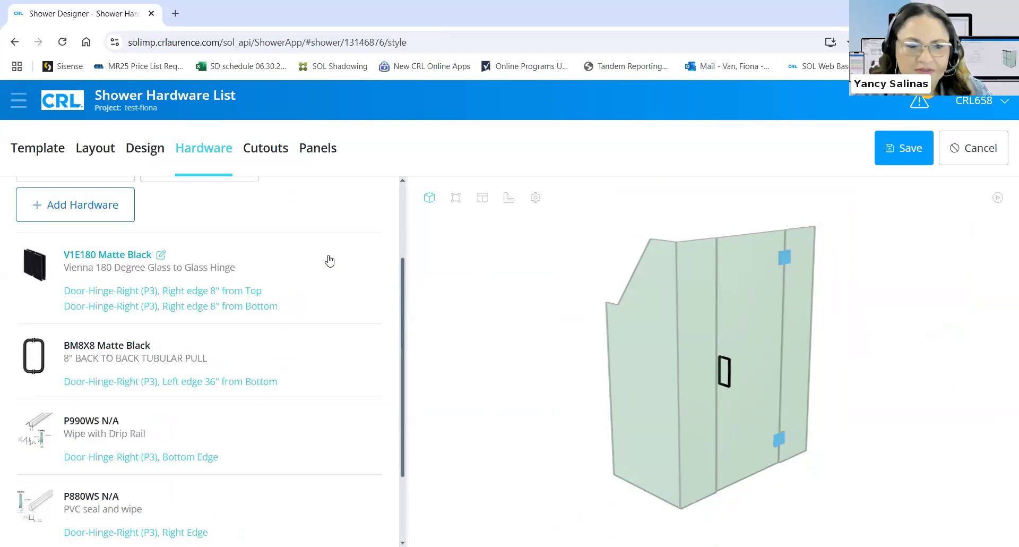
scroll(329, 260, "down", 2)
scroll(159, 294, "up", 4)
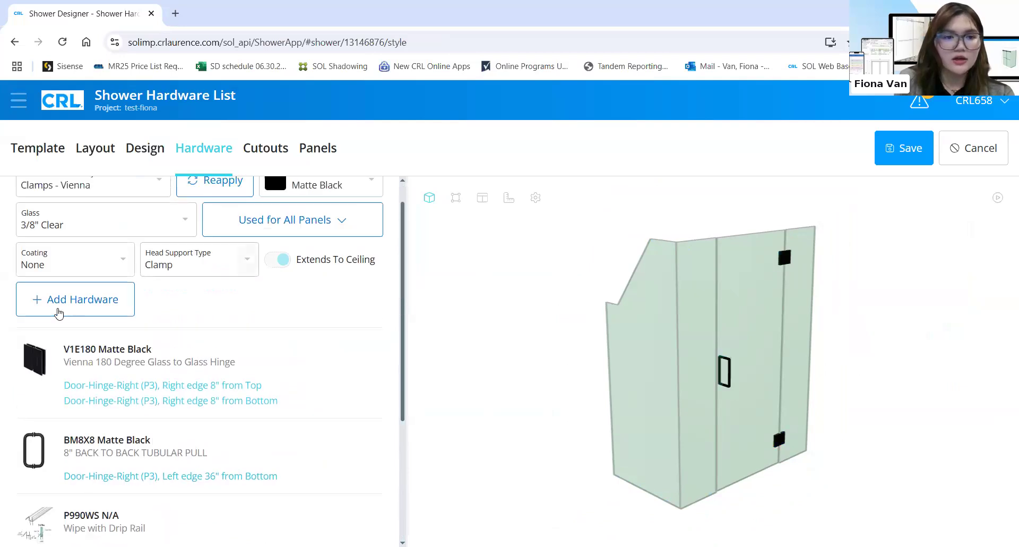
Search the hardware catalogue for 'scu4' and add the SCU4 heavy duty clamp
left_click(59, 313)
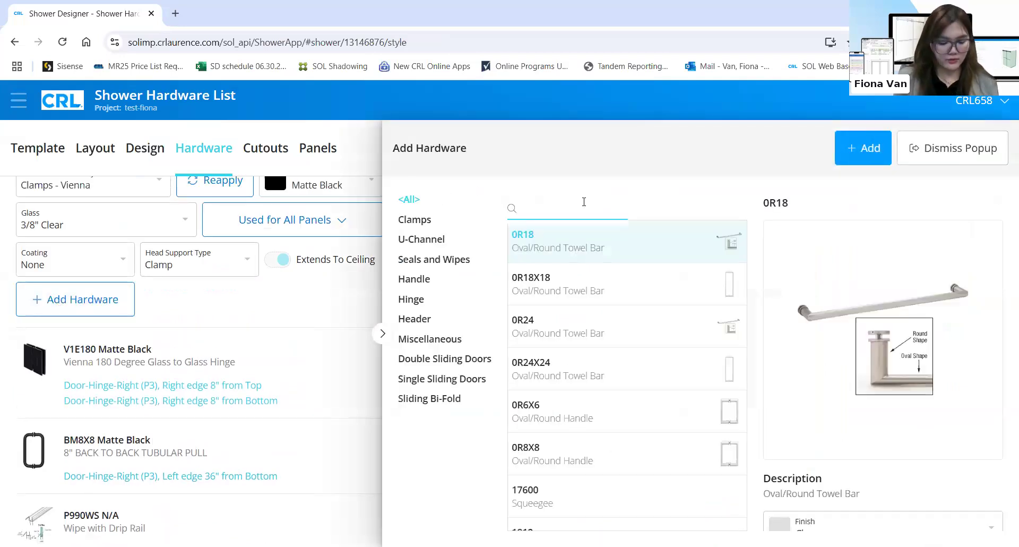
type("scu4")
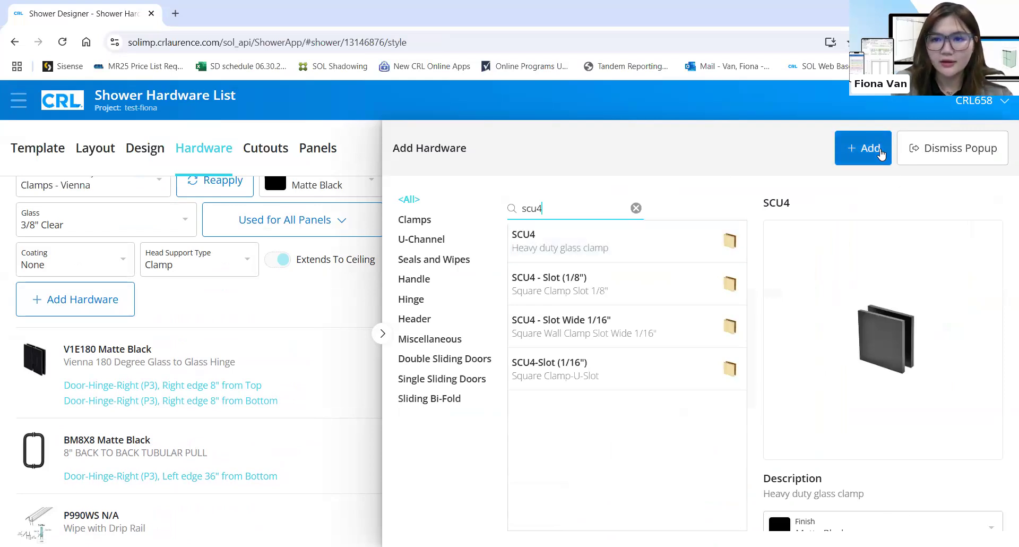
left_click(880, 154)
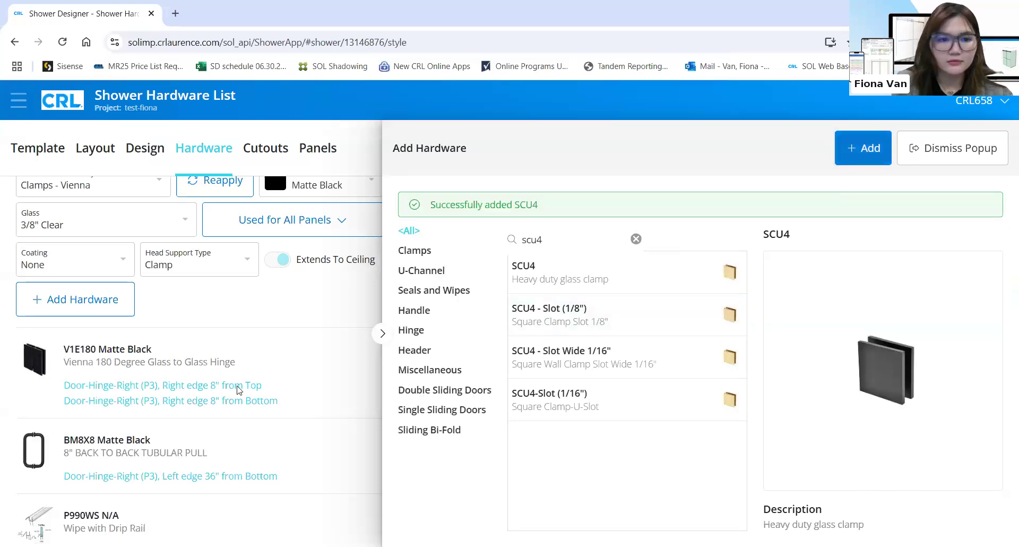
left_click(270, 306)
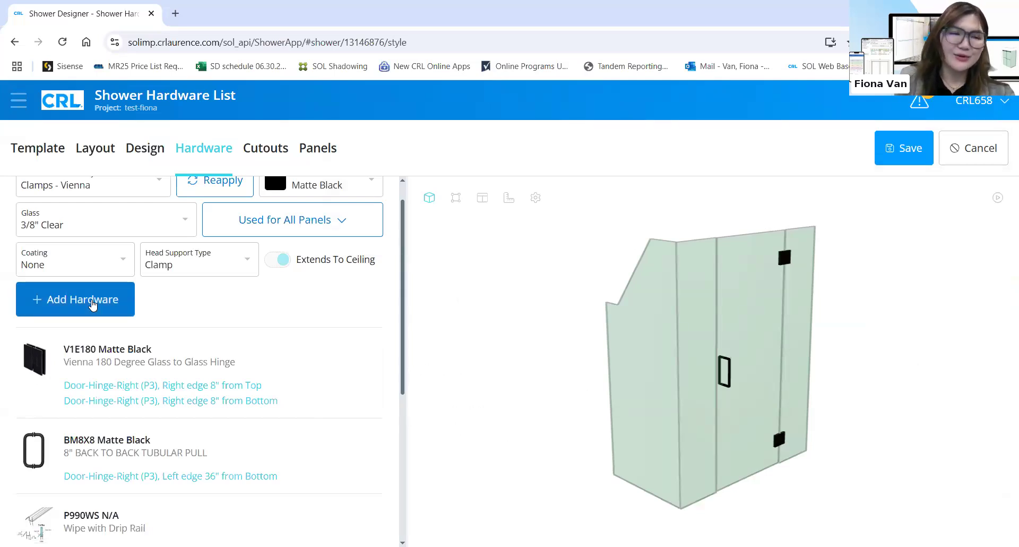
Reopen the Add Hardware catalogue and clear the 'scu' search to list all items
left_click(93, 304)
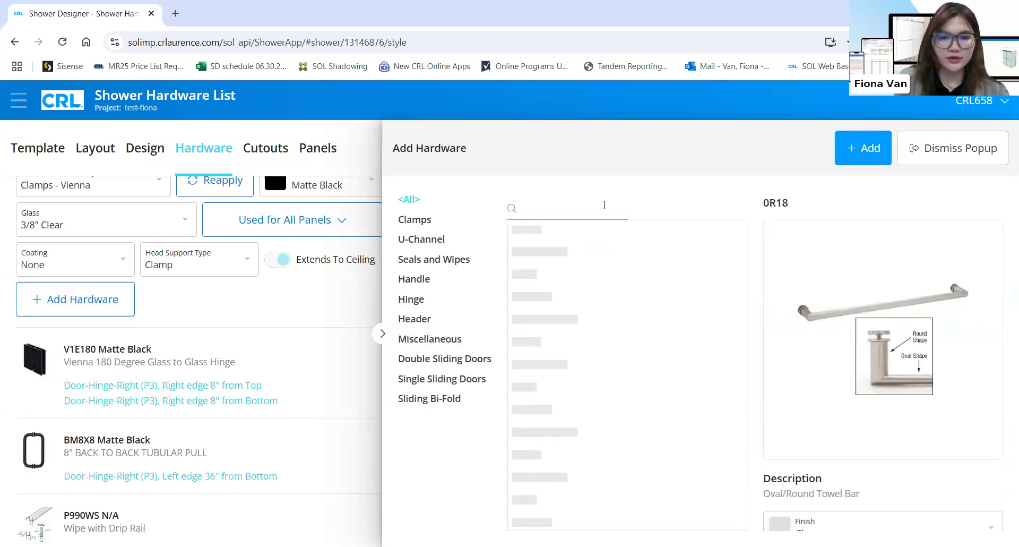
type("scu")
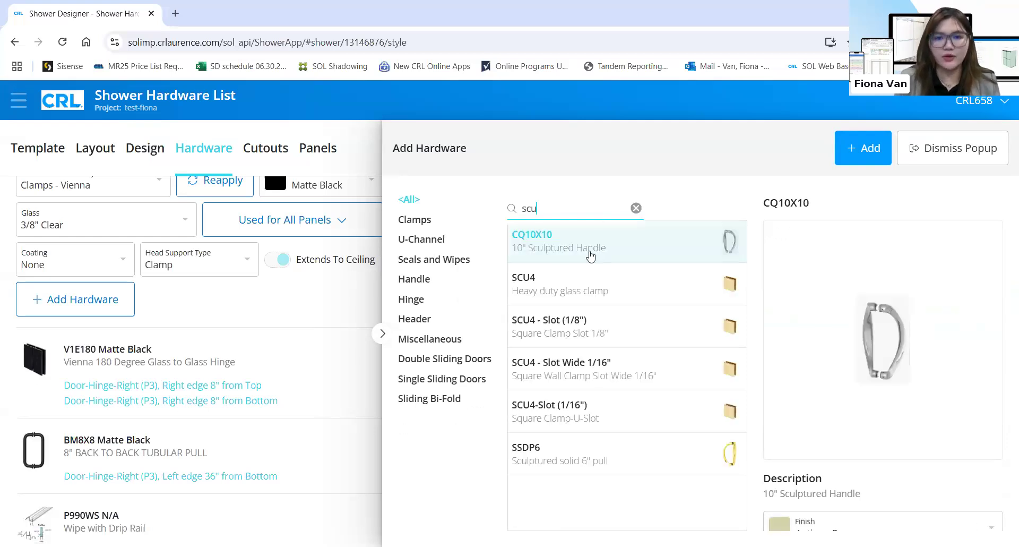
key("ctrl+a")
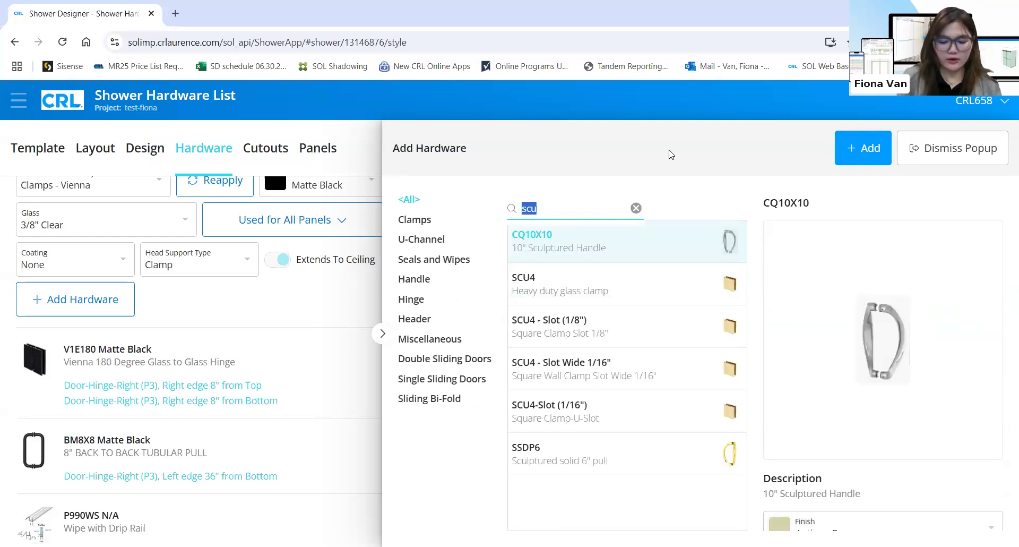
key("BackSpace")
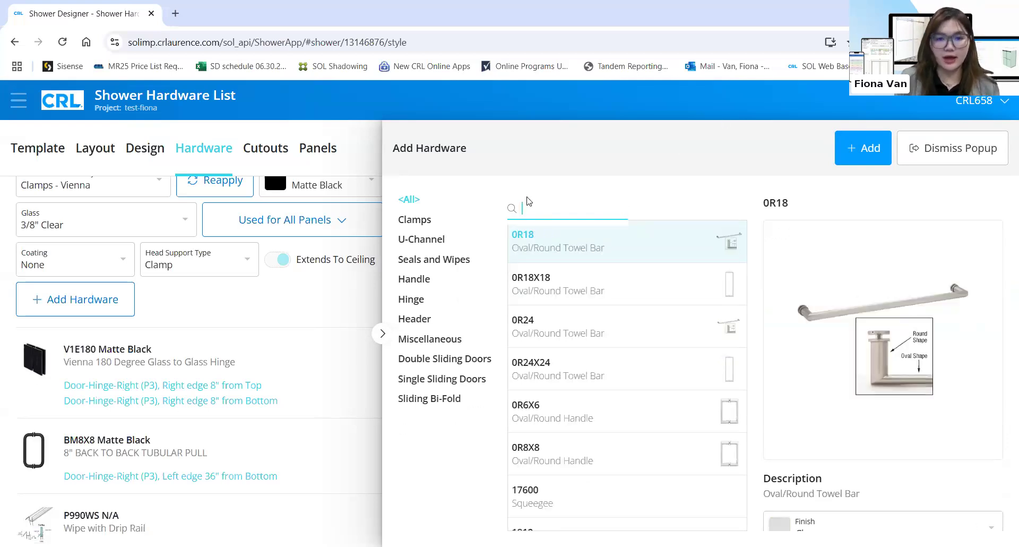
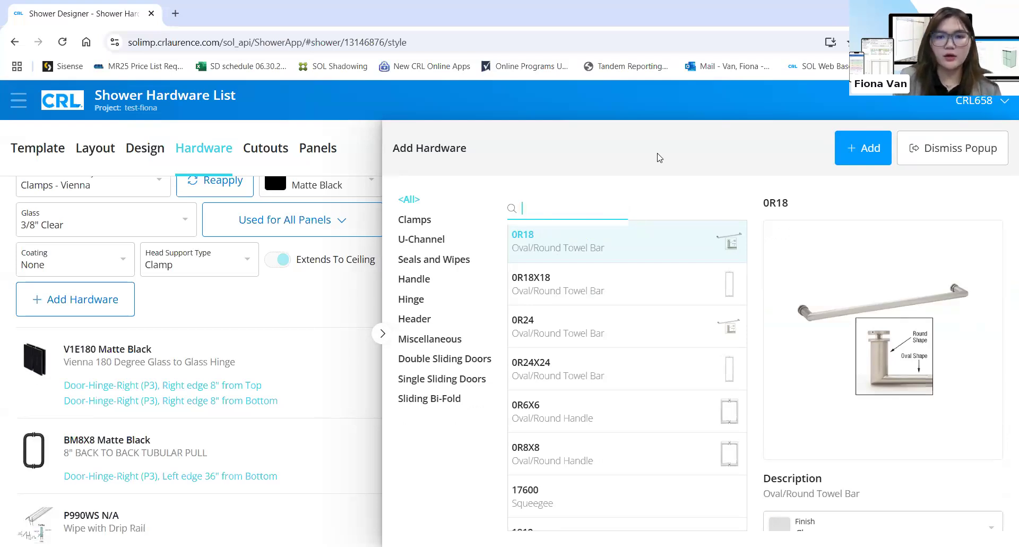
Filter the hardware catalogue for 'support', browse the results, and close it without adding anything
type("support")
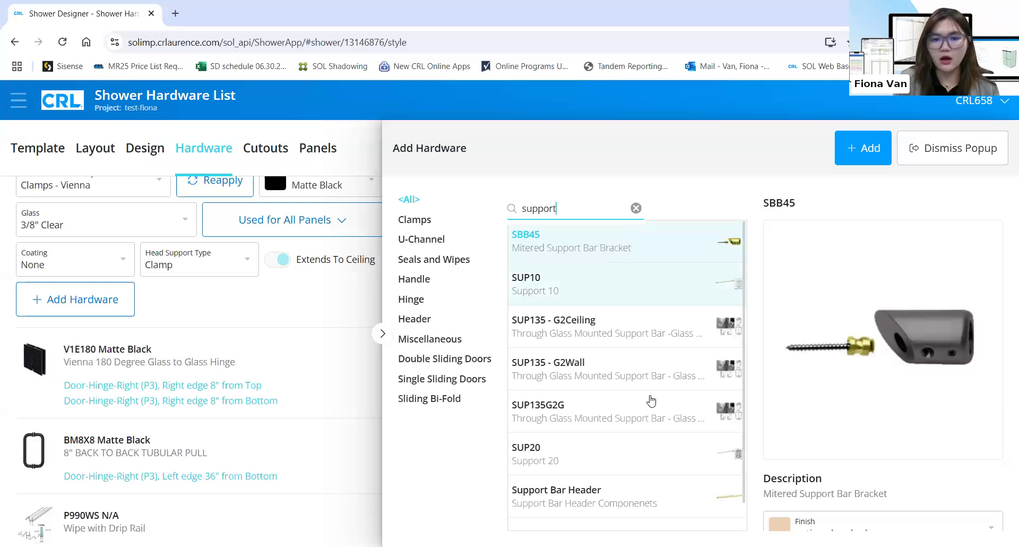
scroll(637, 467, "down", 1)
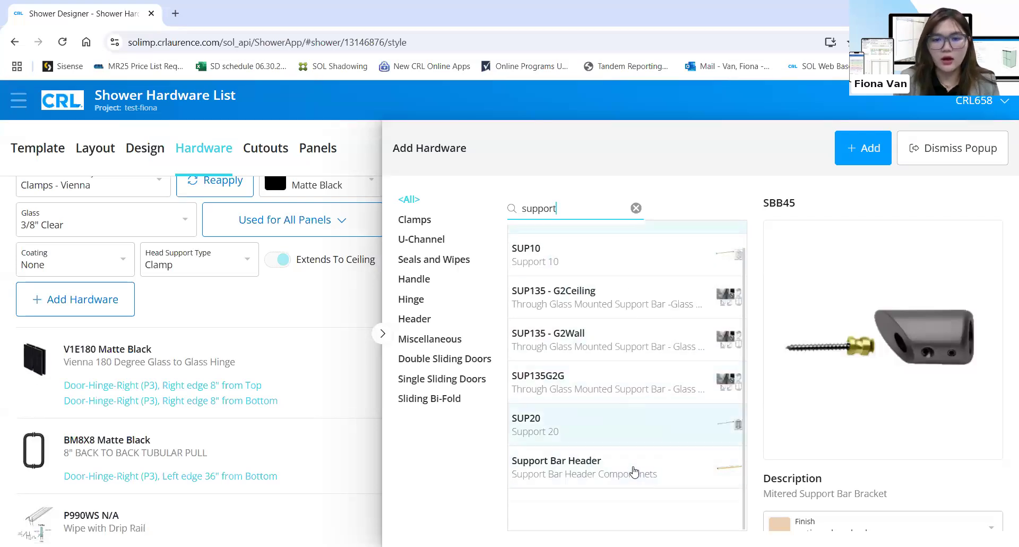
scroll(714, 276, "up", 1)
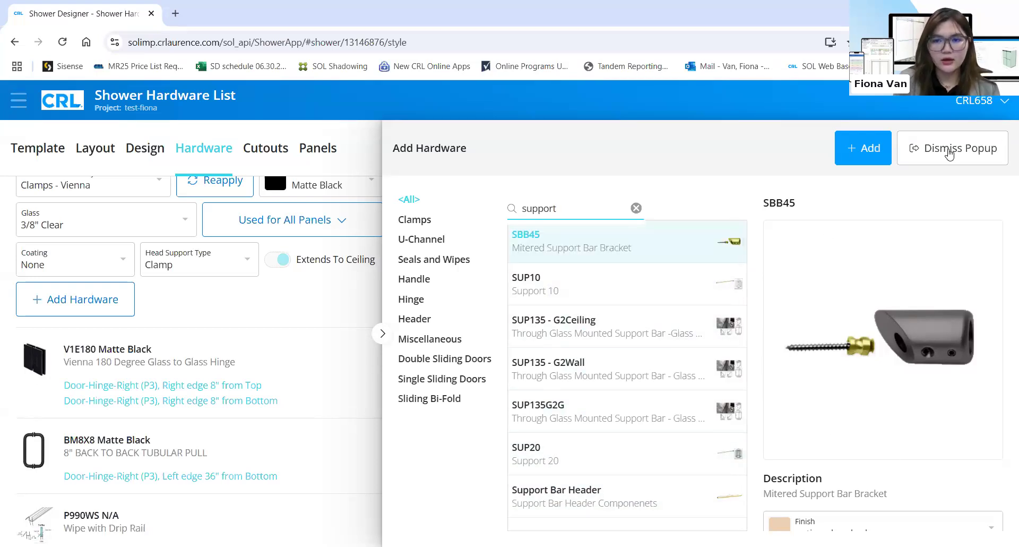
left_click(350, 291)
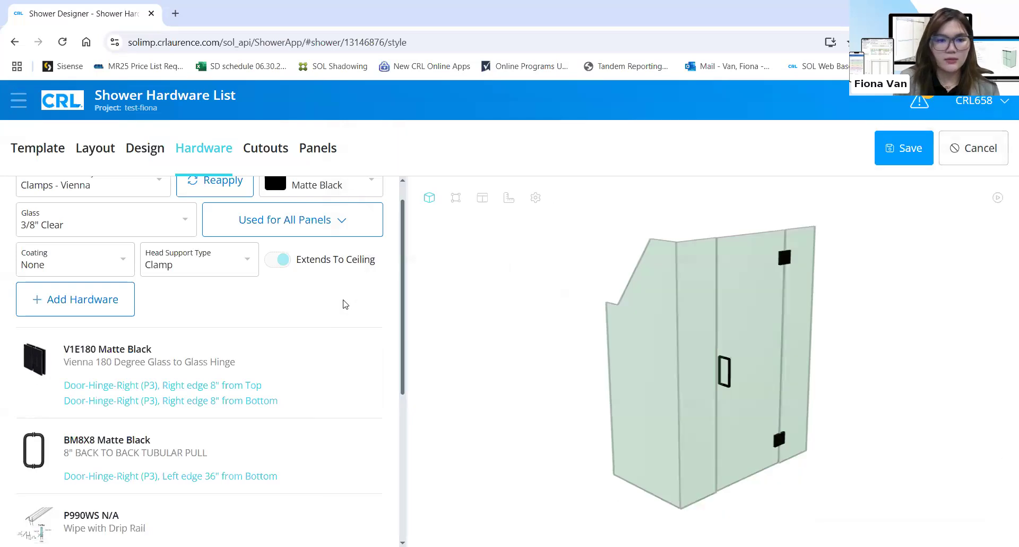
Raise the SCU4 Matte Black clamp quantity to 8
scroll(325, 310, "down", 5)
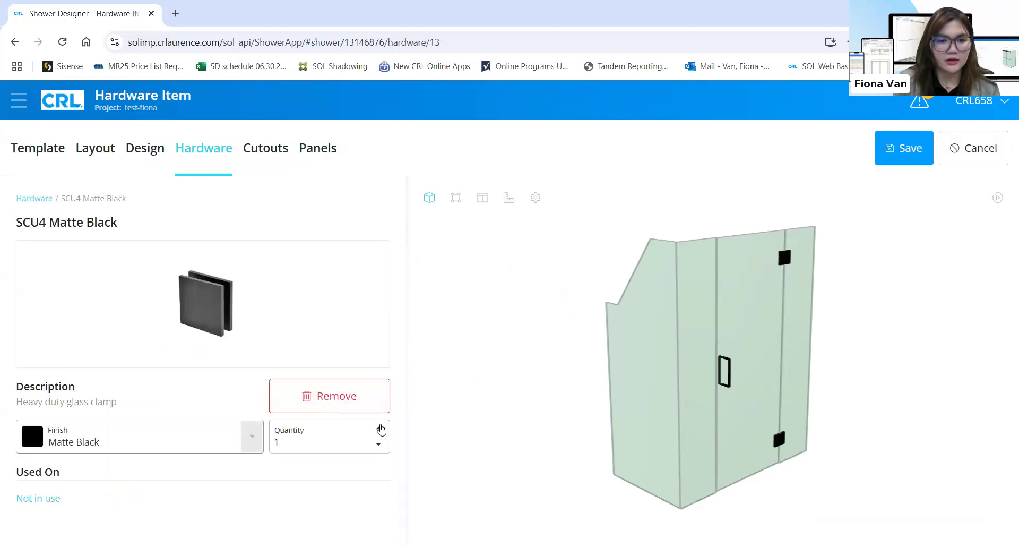
left_click(379, 428)
left_click(380, 428)
left_click(379, 429)
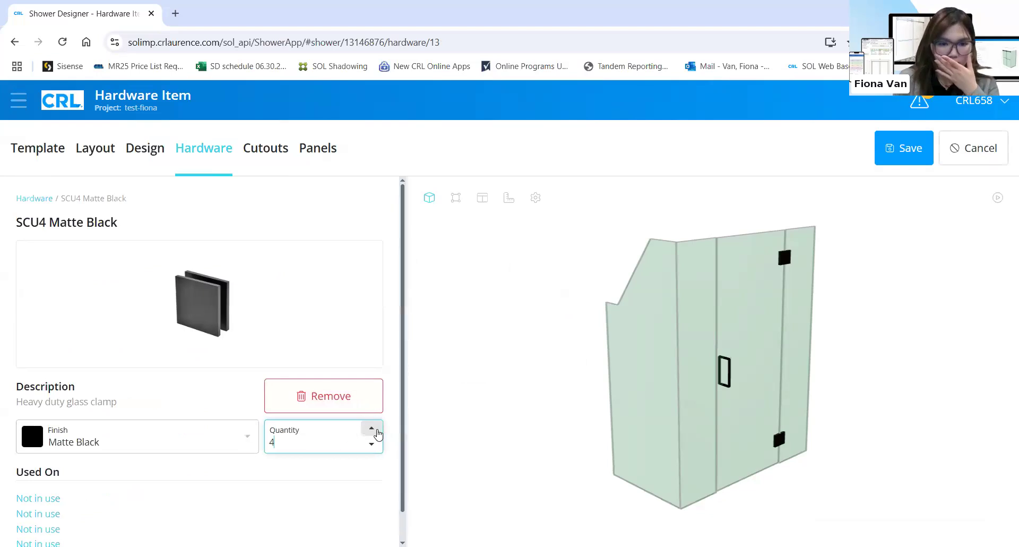
left_click(375, 429)
left_click(375, 429)
left_click(375, 429)
left_click(374, 429)
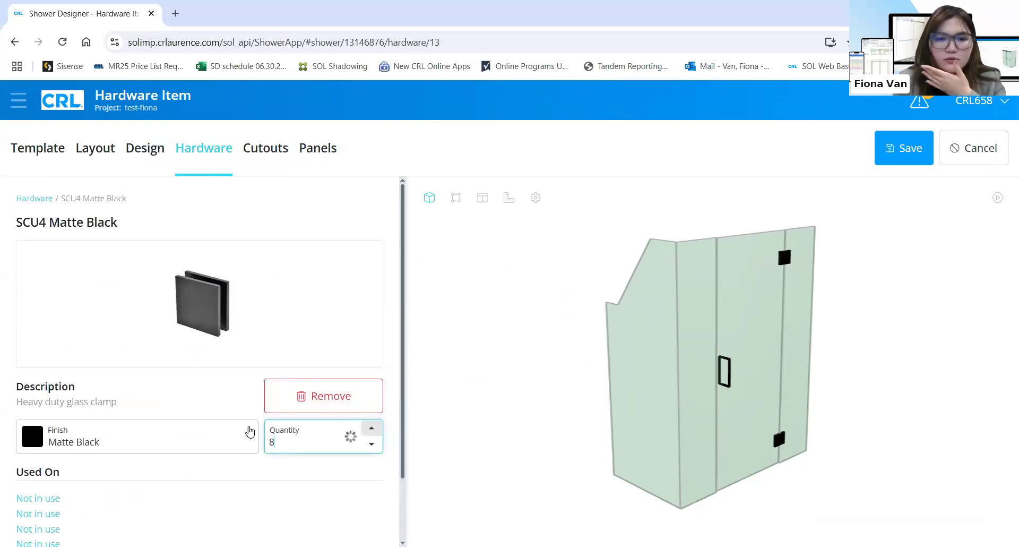
Save the shower design, accepting the clamp warnings
left_click(890, 148)
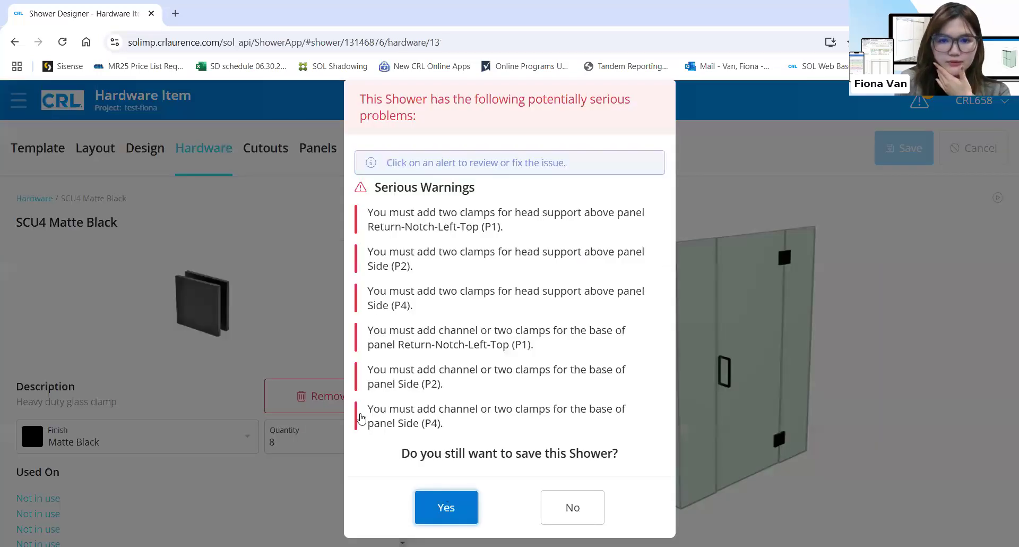
key("Return")
scroll(212, 382, "down", 2)
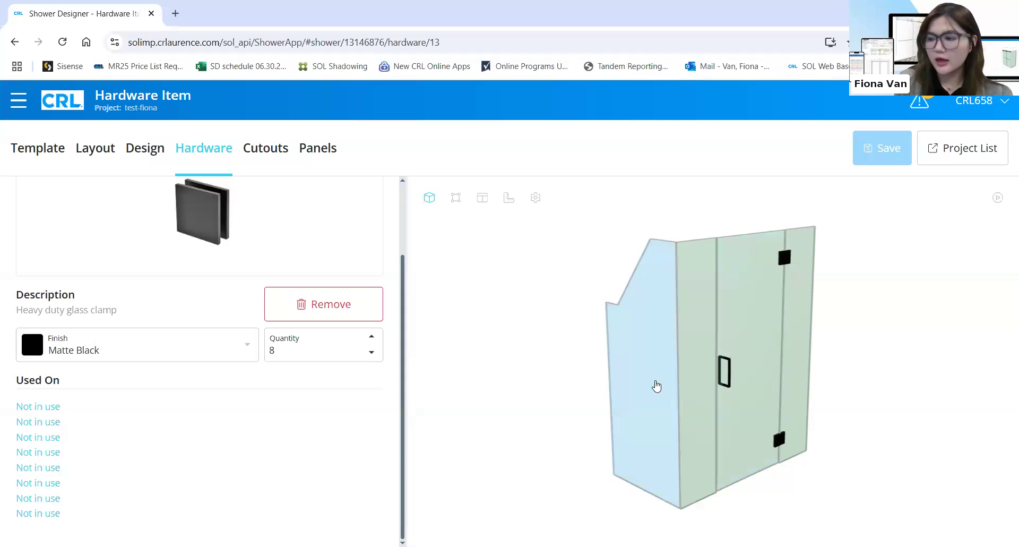
Place an unused clamp centered on the top edge of Return-Notch-Left-Top (P1)
left_click(47, 409)
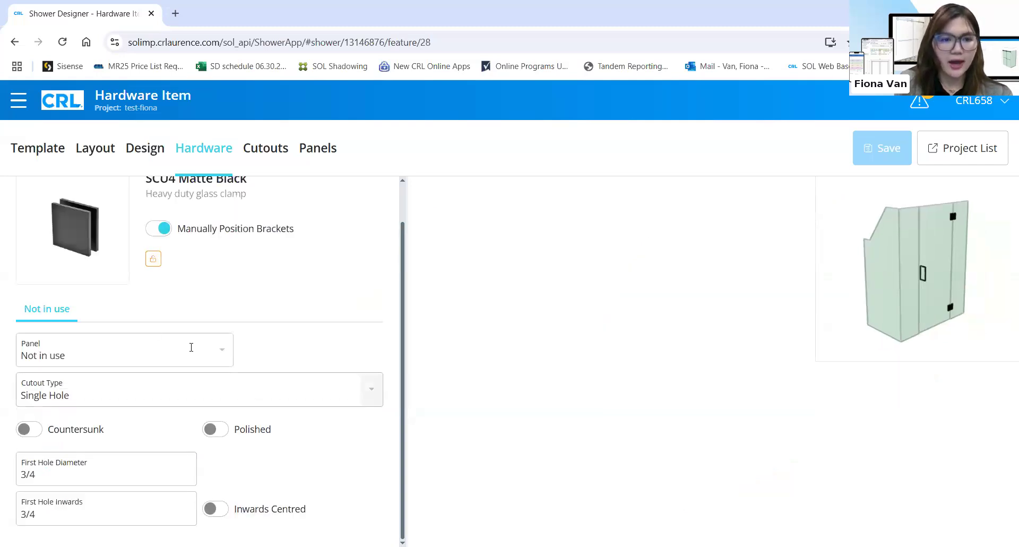
left_click(212, 355)
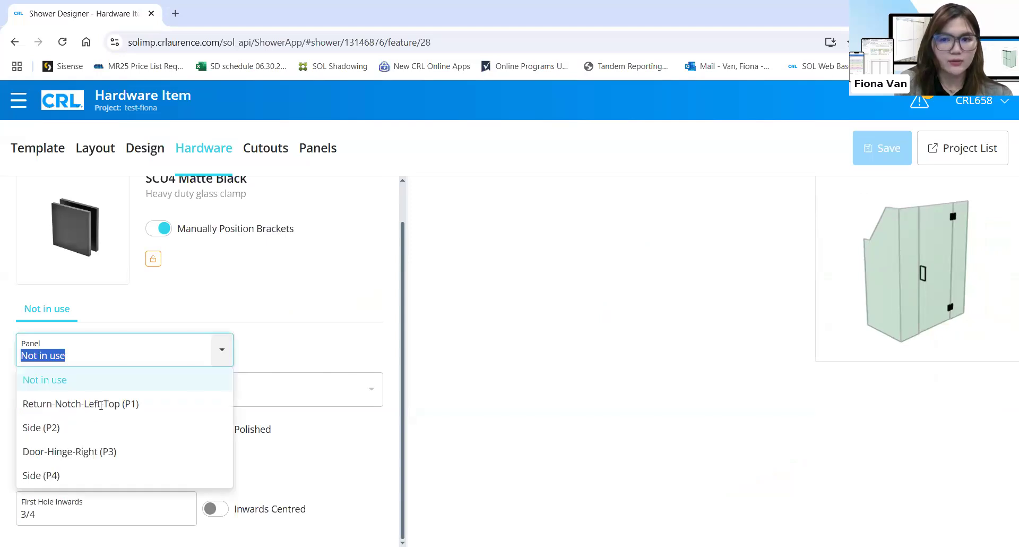
key("Return")
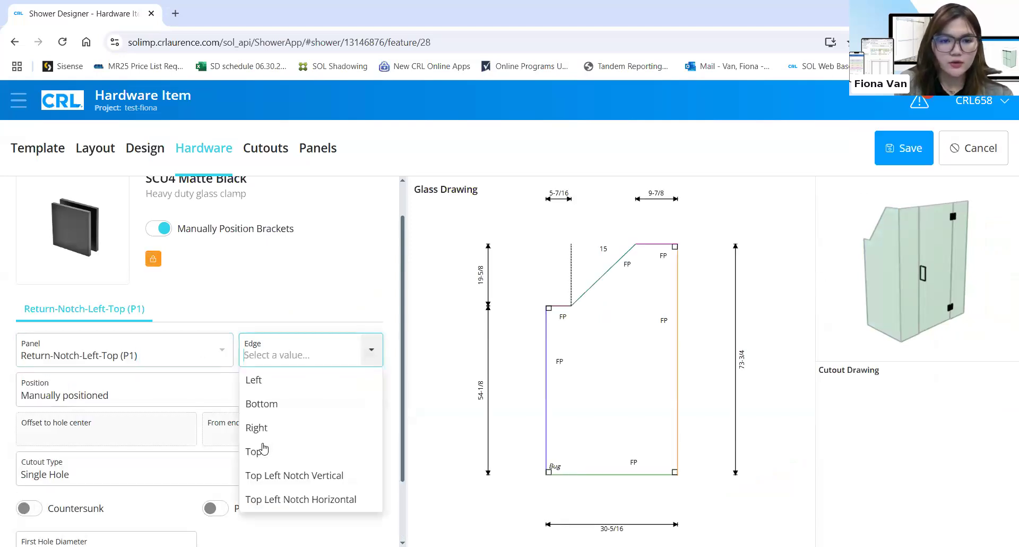
key("Return")
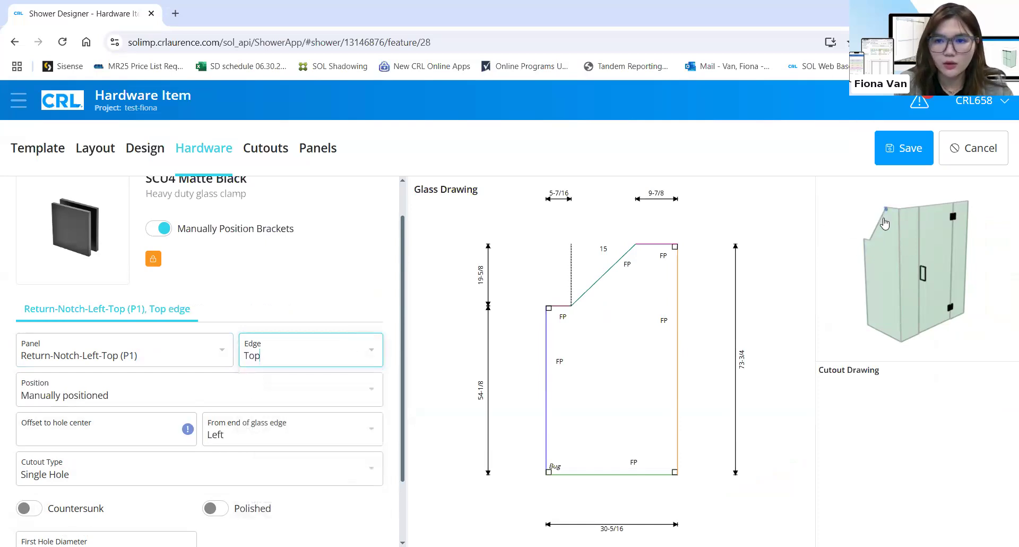
left_click(228, 404)
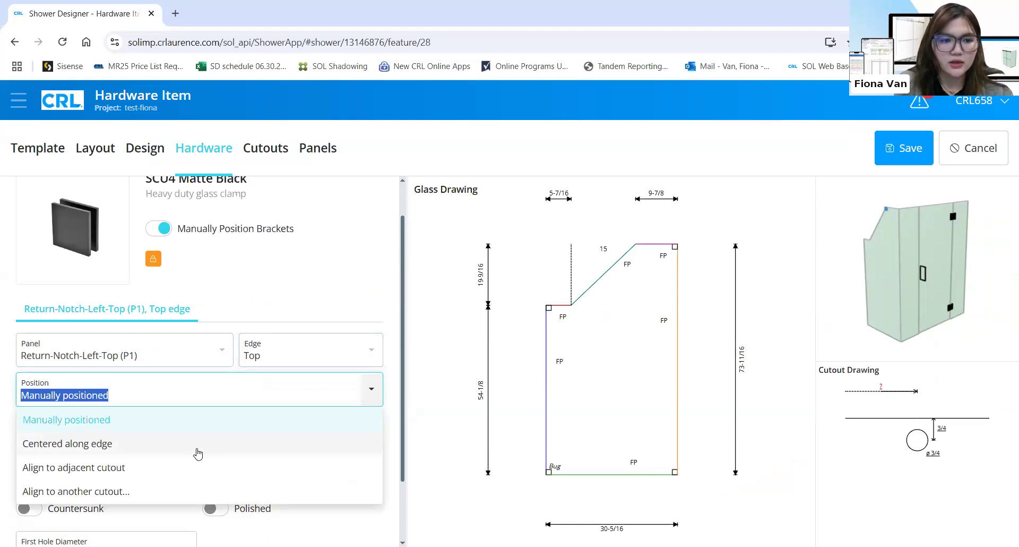
left_click(198, 451)
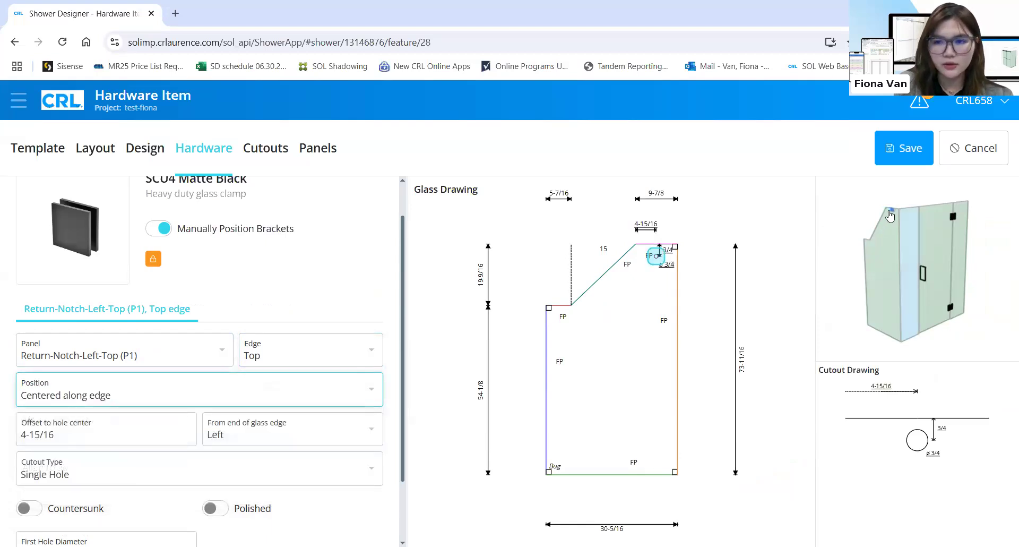
scroll(182, 461, "down", 2)
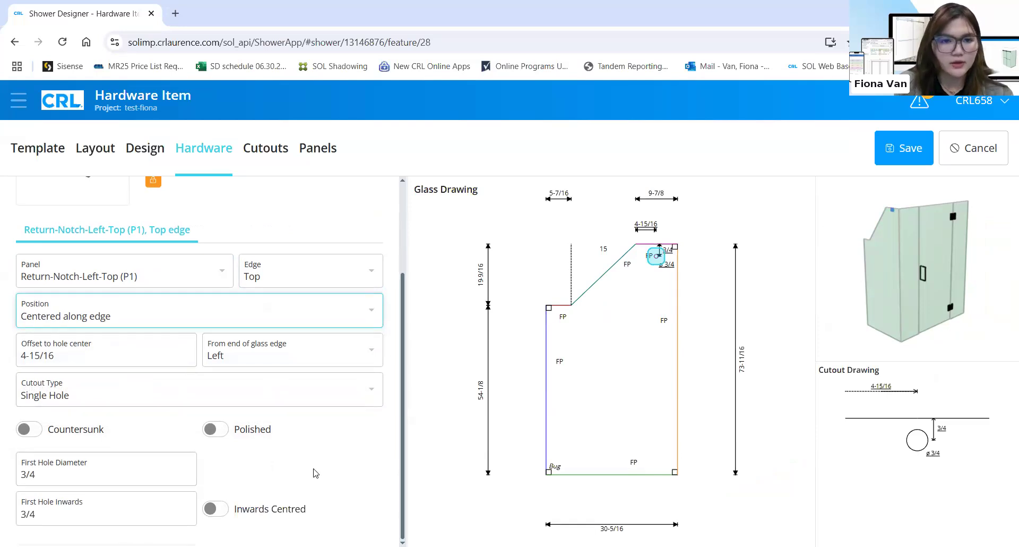
scroll(315, 472, "up", 3)
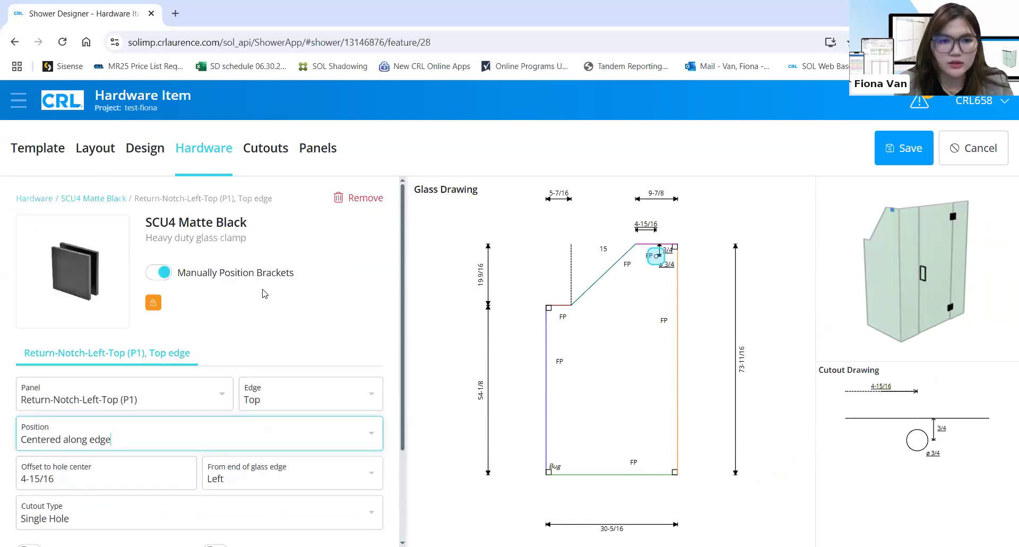
Place the next clamp on P1's bottom edge with a 6" offset from the left
left_click(92, 198)
scroll(112, 372, "down", 1)
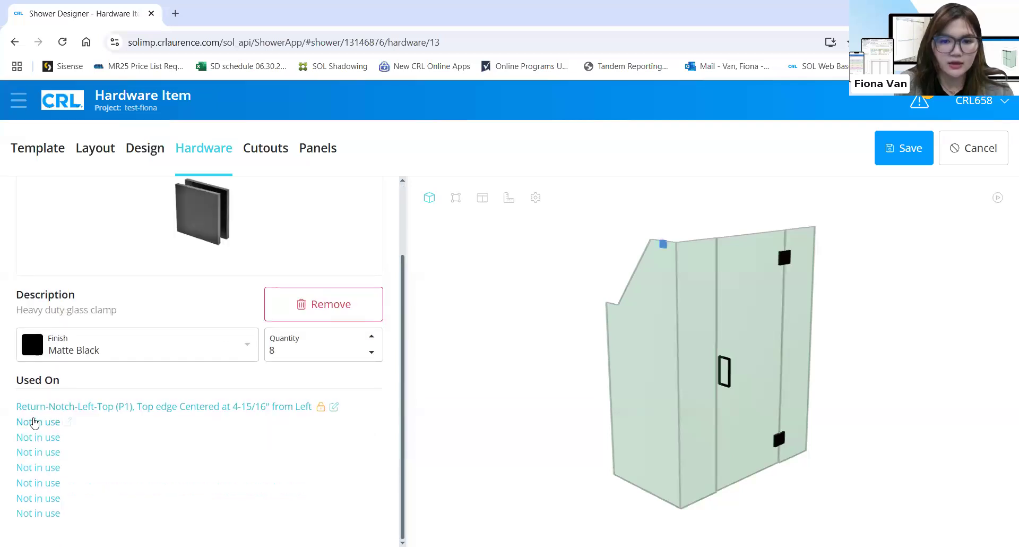
left_click(35, 421)
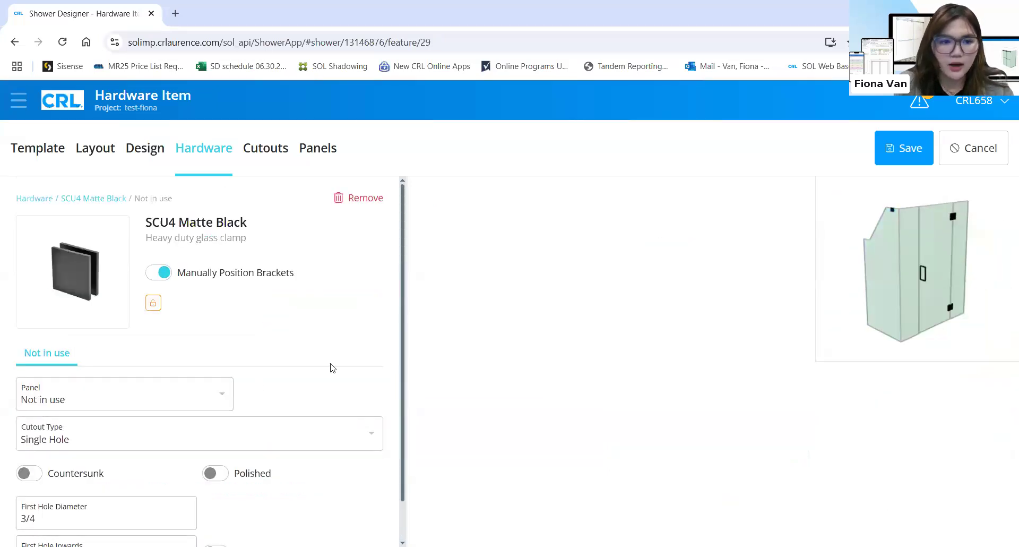
left_click(152, 403)
left_click(125, 448)
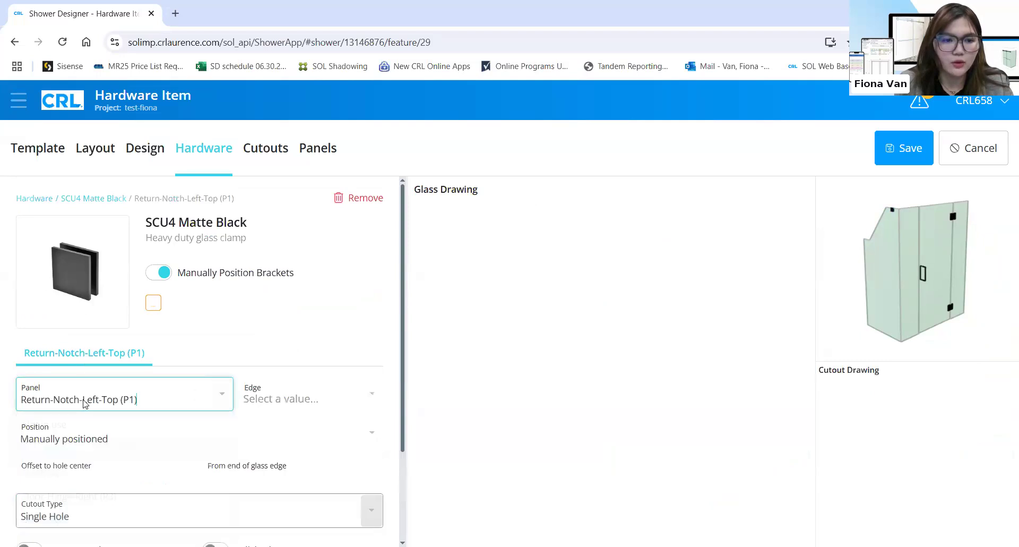
left_click(374, 398)
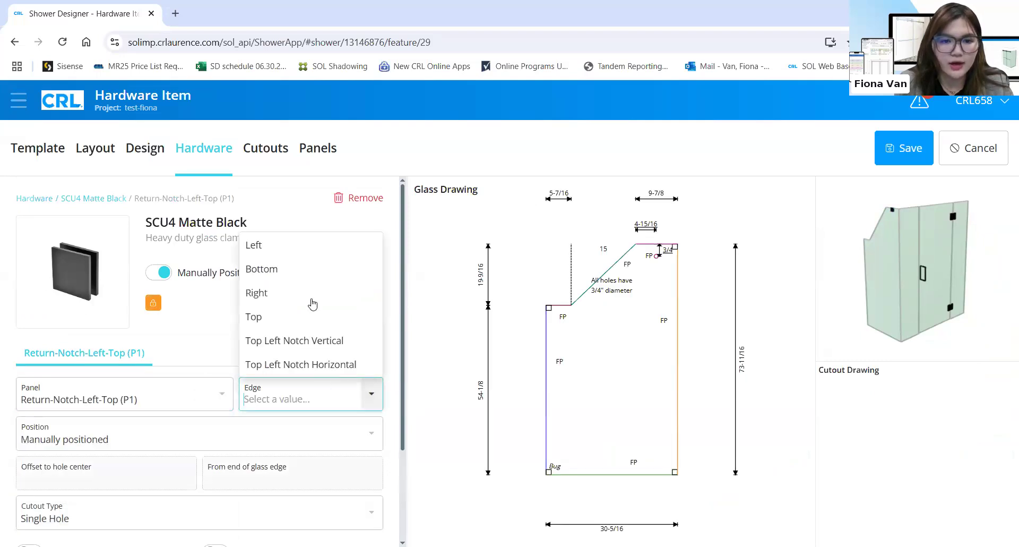
left_click(301, 271)
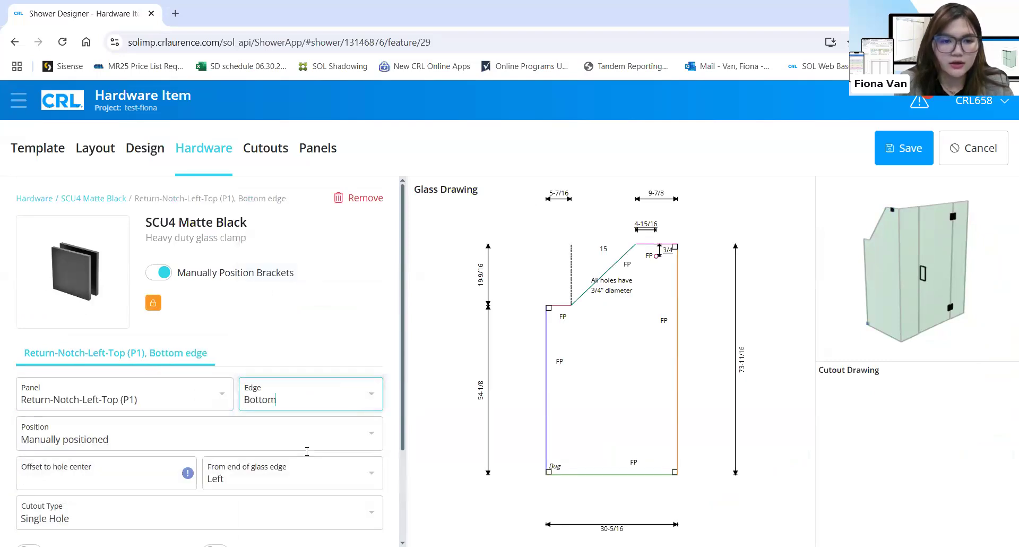
left_click(370, 433)
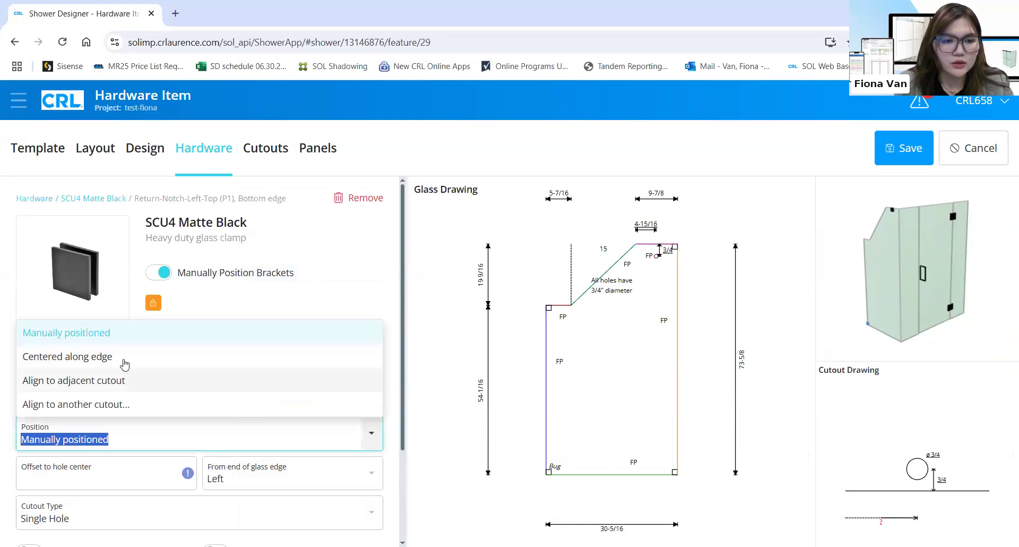
left_click(114, 479)
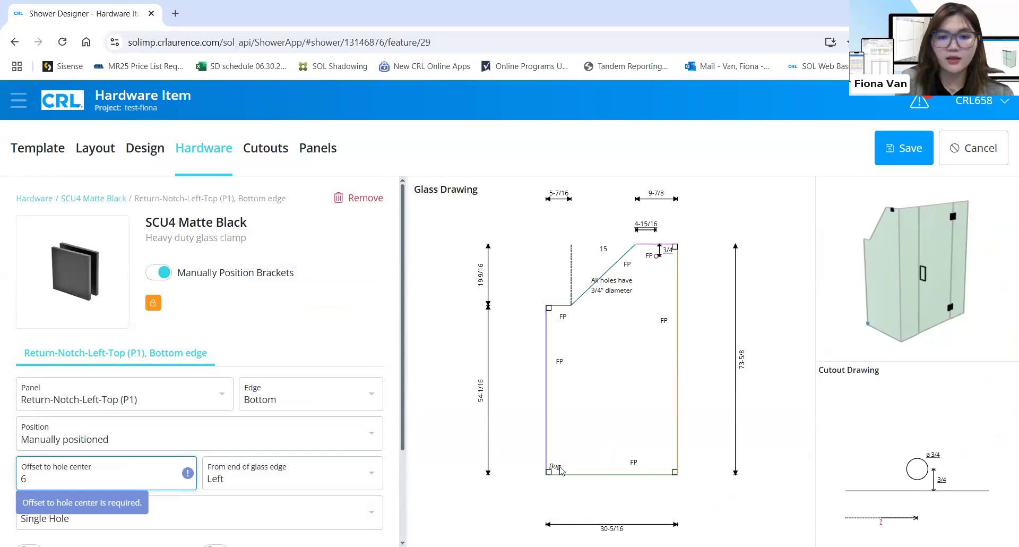
left_click(330, 319)
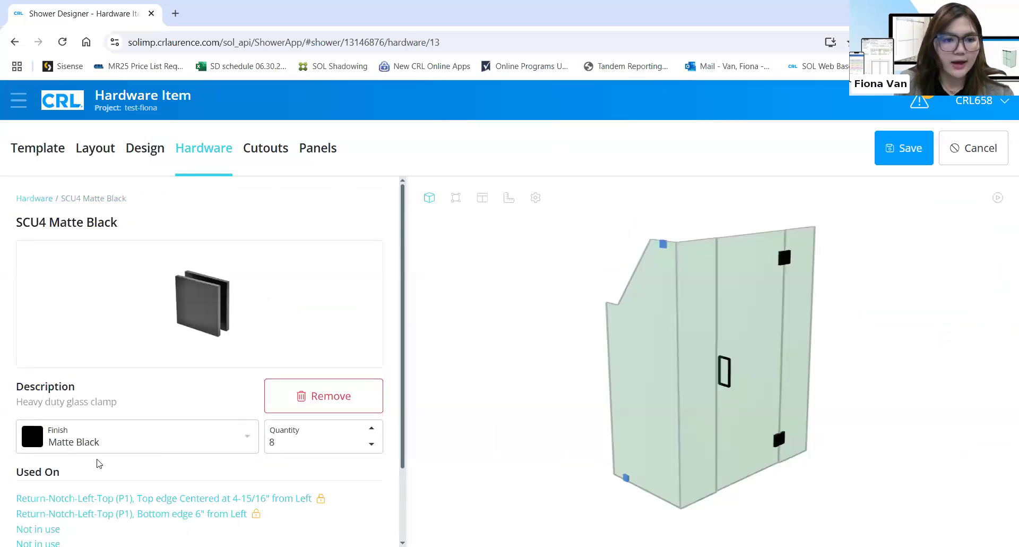
scroll(50, 443, "down", 2)
Add a clamp on P1's bottom edge measured from the right, and save despite warnings
left_click(64, 435)
left_click(223, 398)
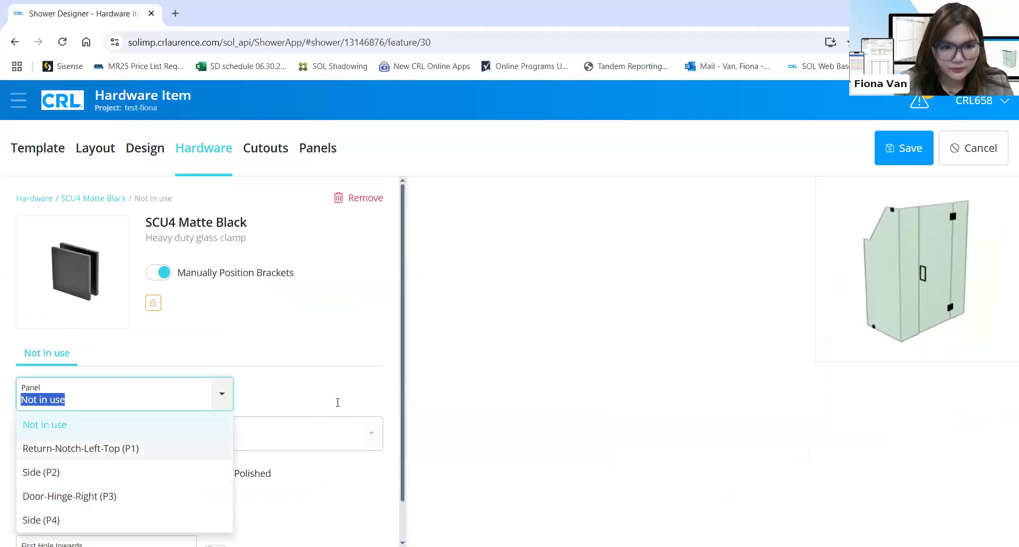
left_click(159, 448)
left_click(266, 269)
key("Tab")
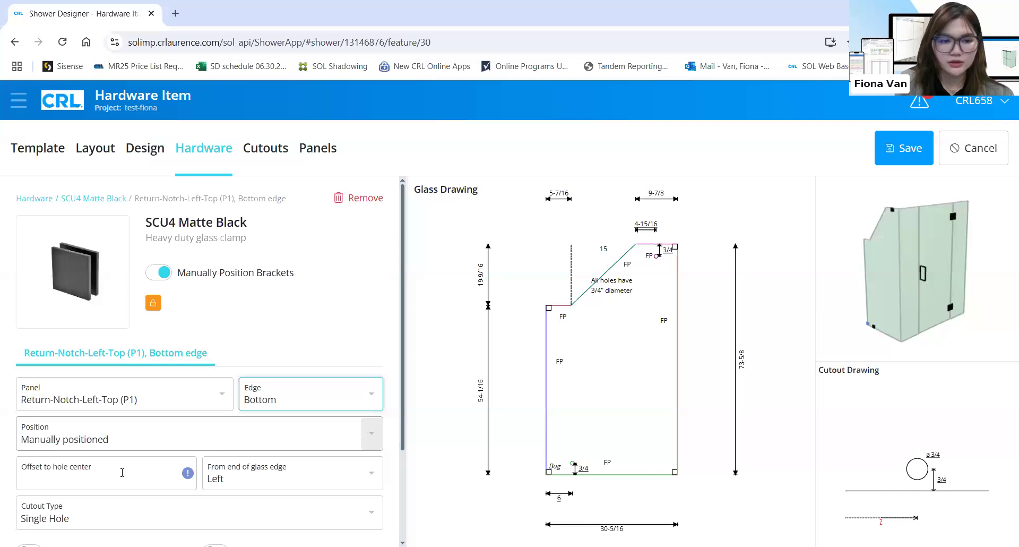
key("Tab")
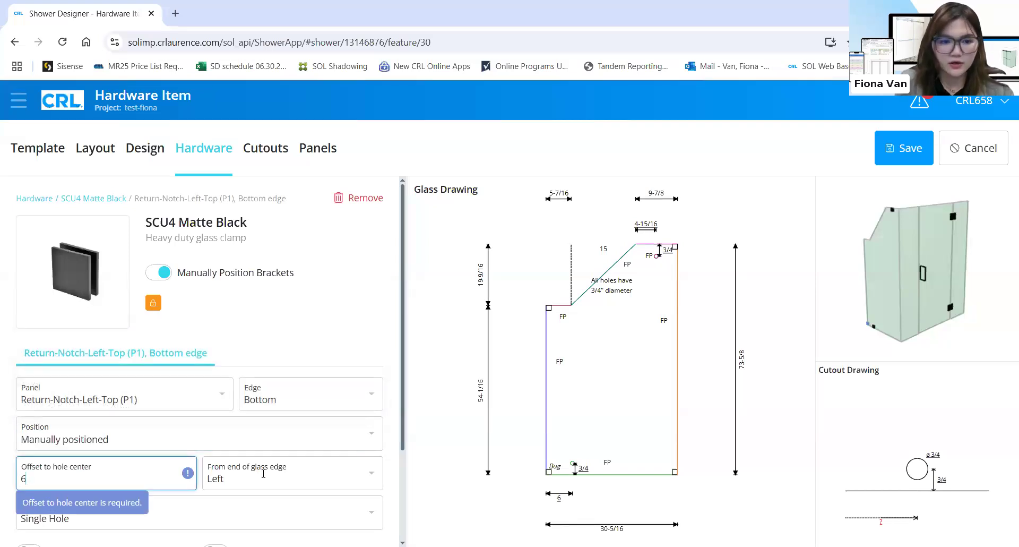
key("Tab")
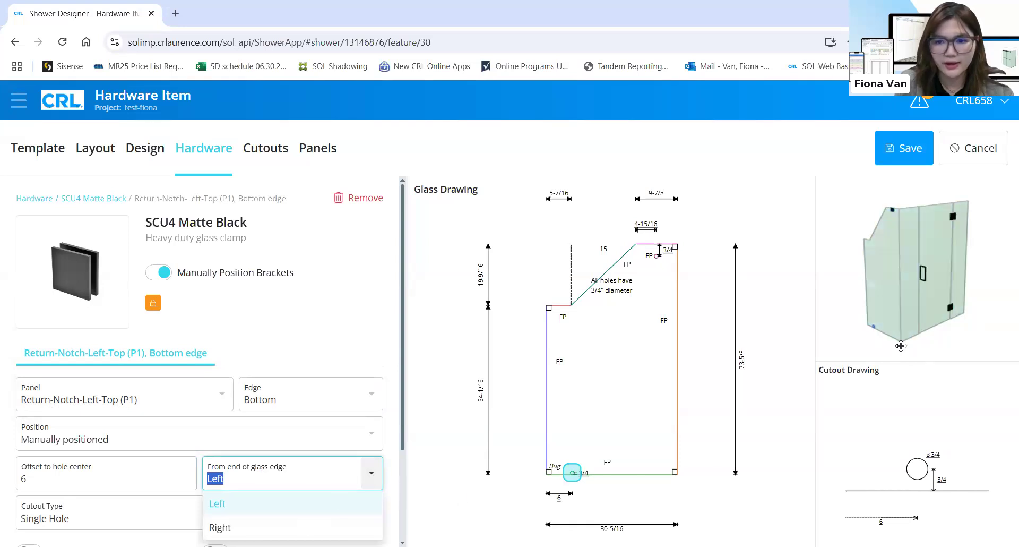
key("Return")
left_click(902, 153)
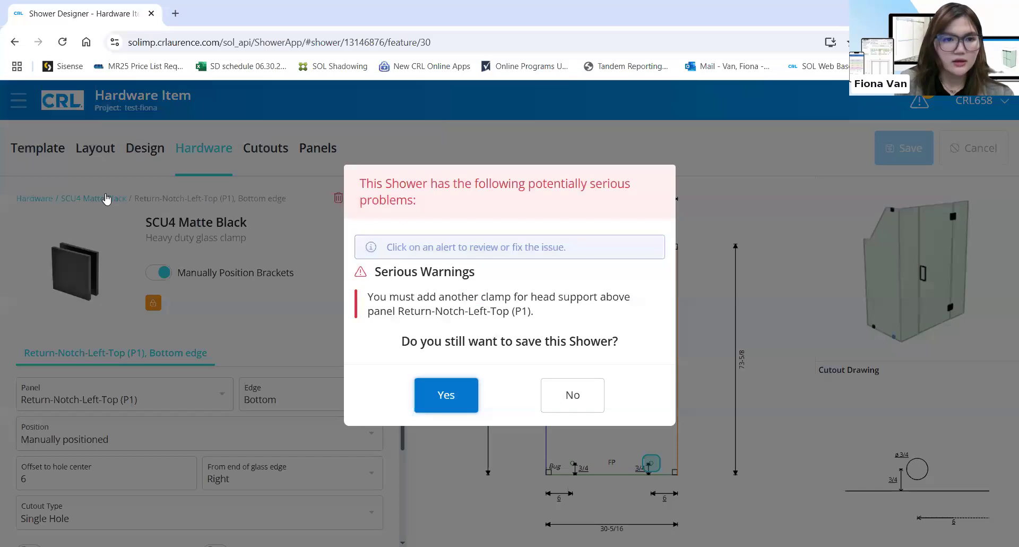
left_click(106, 199)
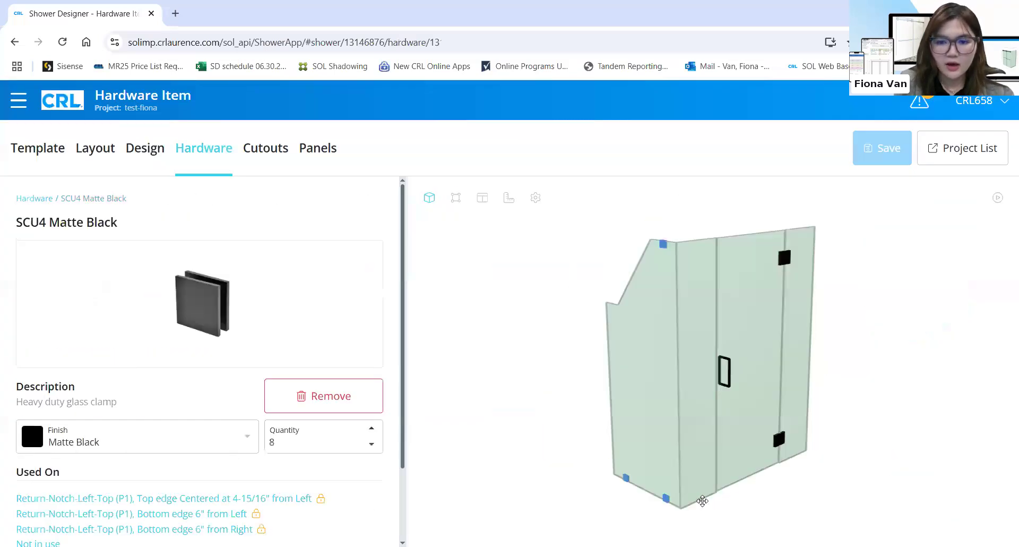
Place a clamp centered on the top edge of Side (P2) and save it
scroll(154, 425, "down", 2)
left_click(57, 467)
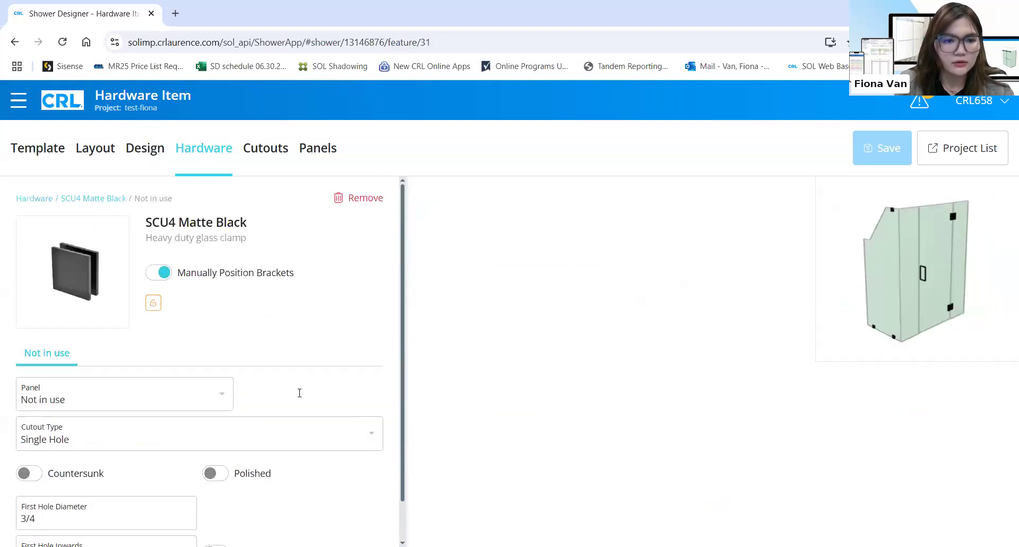
left_click(125, 393)
left_click(125, 472)
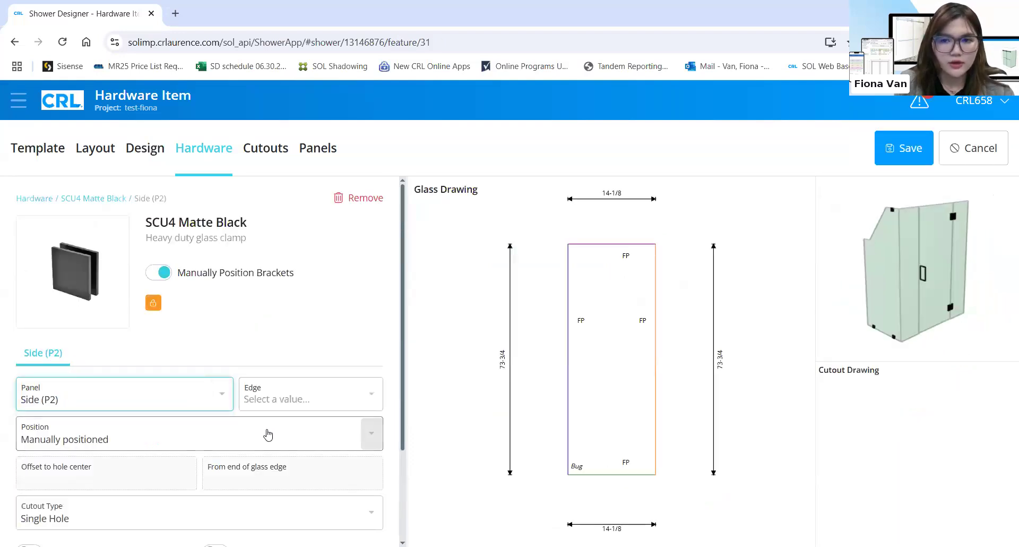
left_click(300, 398)
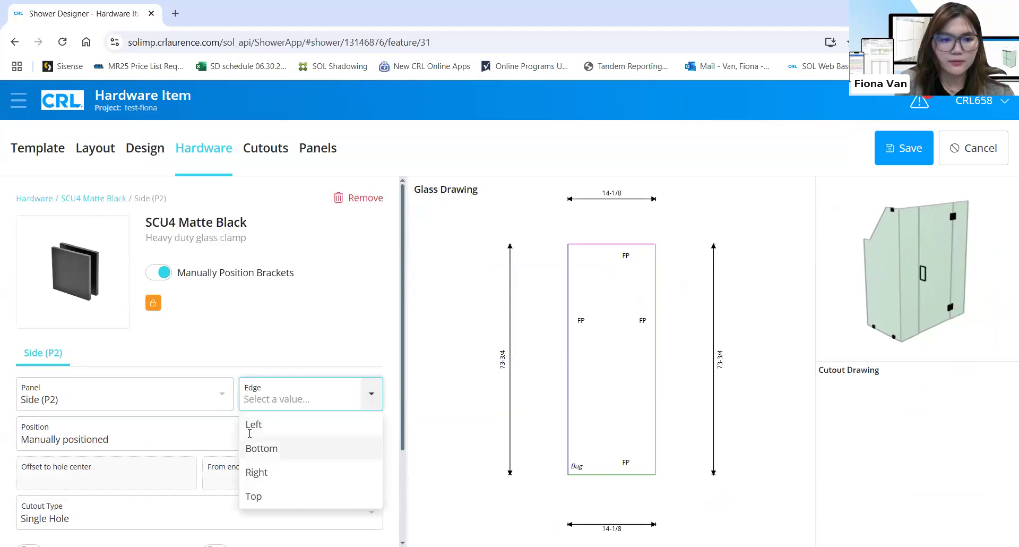
left_click(262, 448)
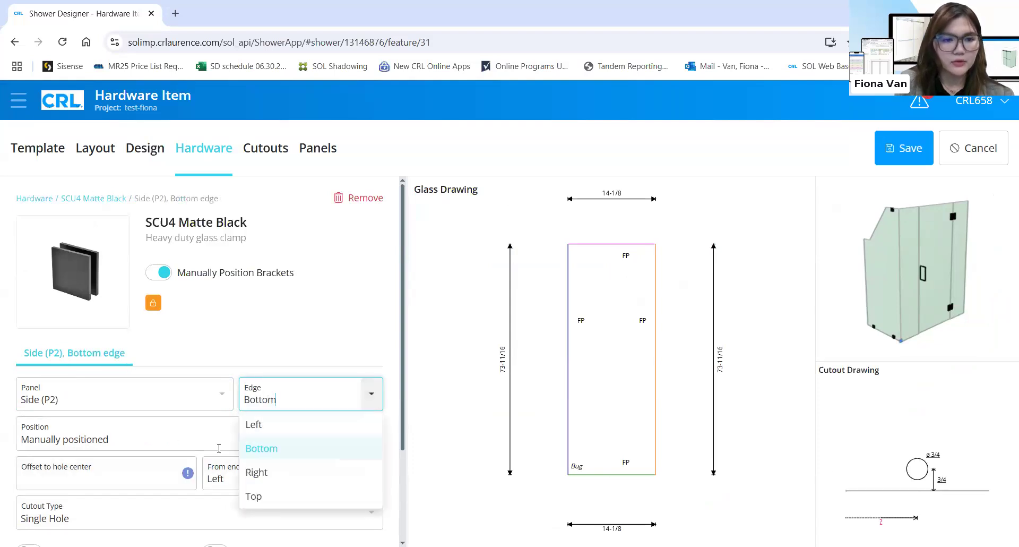
key("Down")
key("Down")
key("Return")
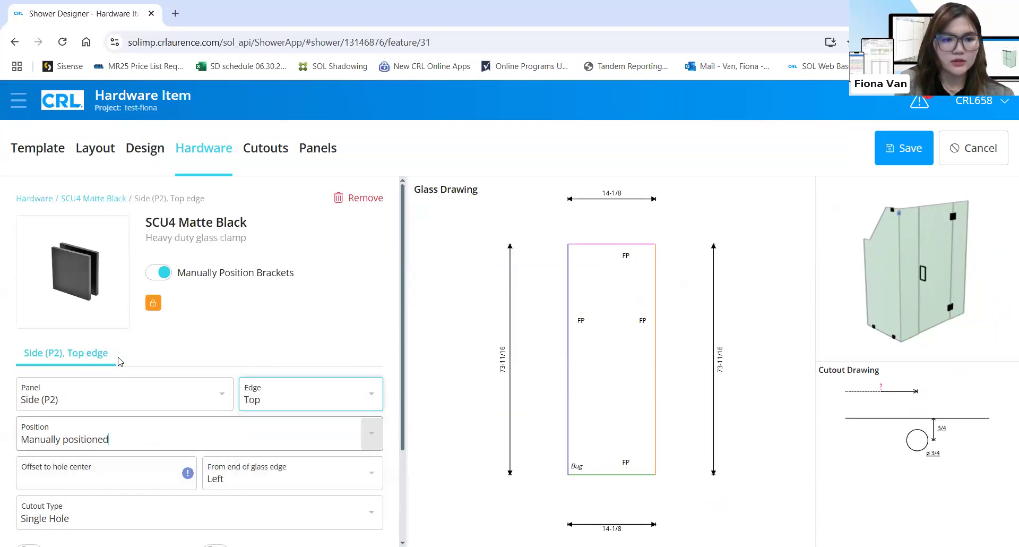
key("Tab")
key("Down")
key("Return")
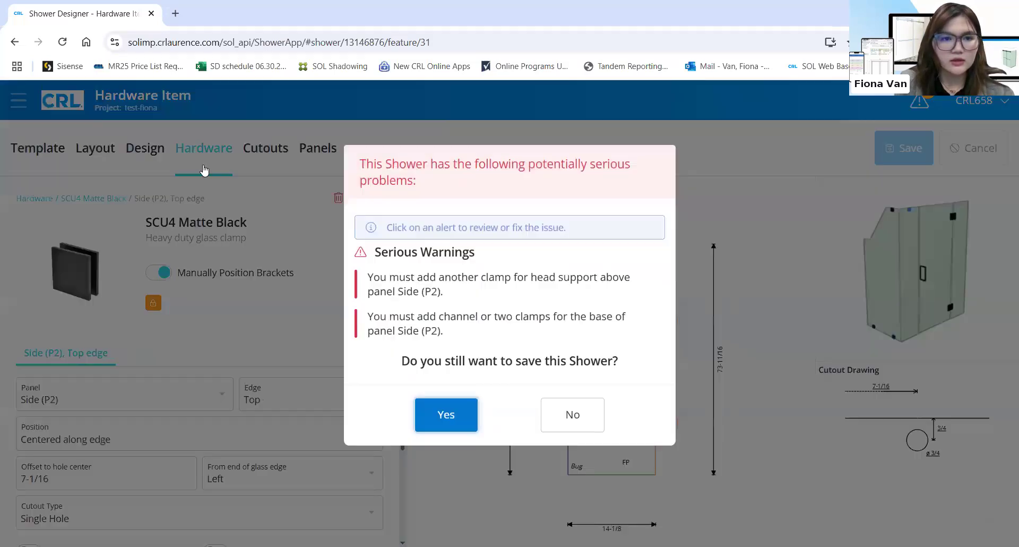
left_click(452, 415)
left_click(114, 199)
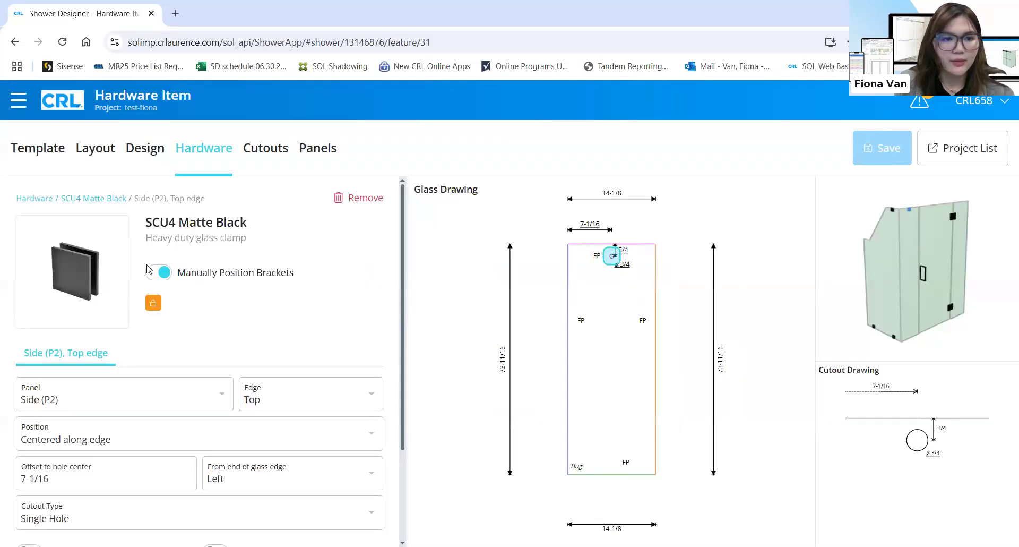
scroll(57, 470, "down", 2)
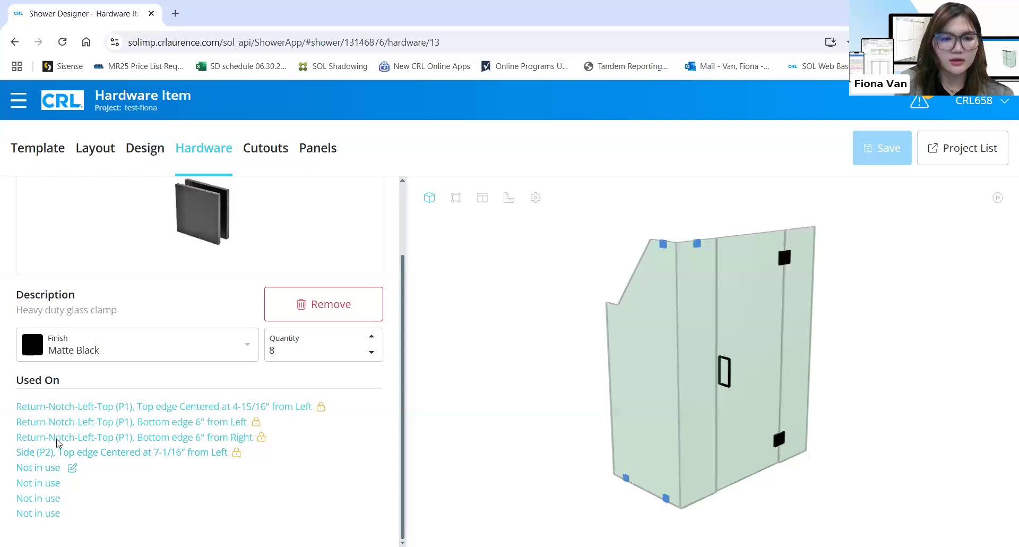
Place another clamp centered on Side (P2)'s bottom edge and save it
left_click(38, 467)
left_click(221, 395)
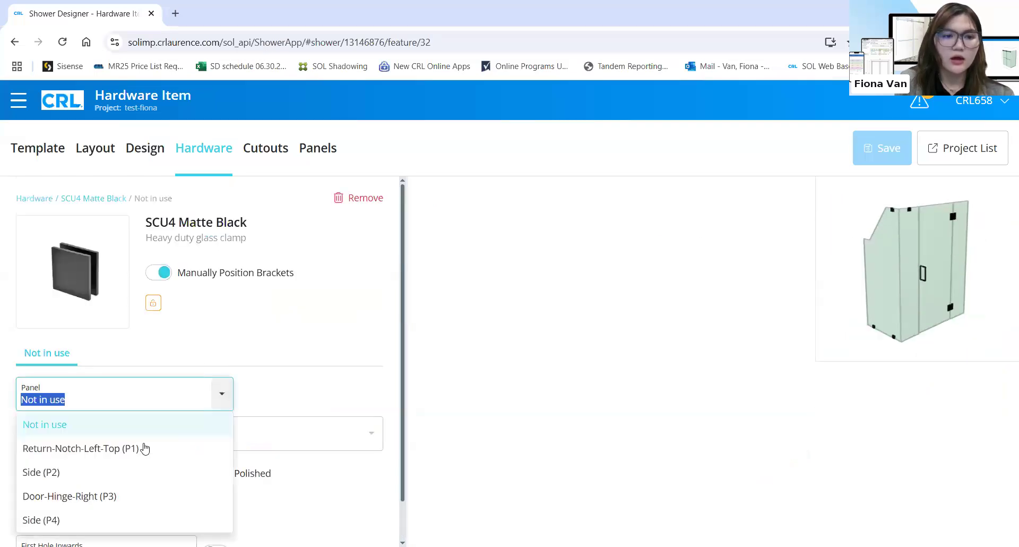
left_click(121, 472)
left_click(334, 393)
left_click(253, 447)
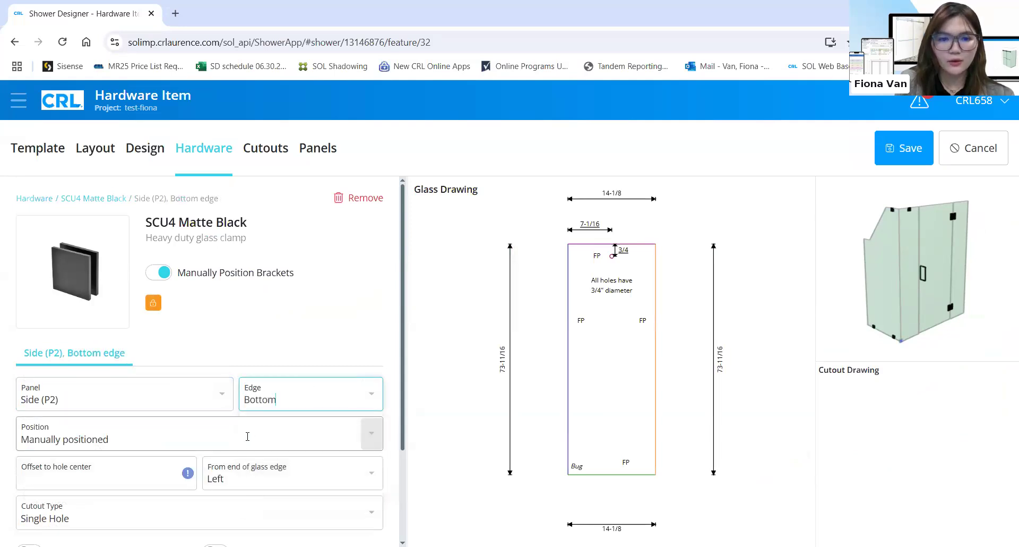
left_click(251, 434)
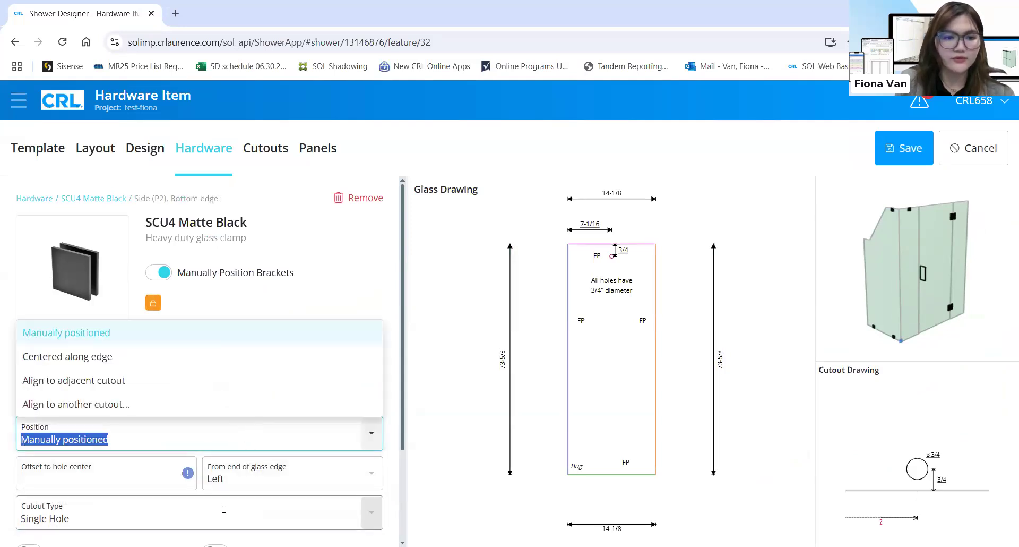
left_click(146, 477)
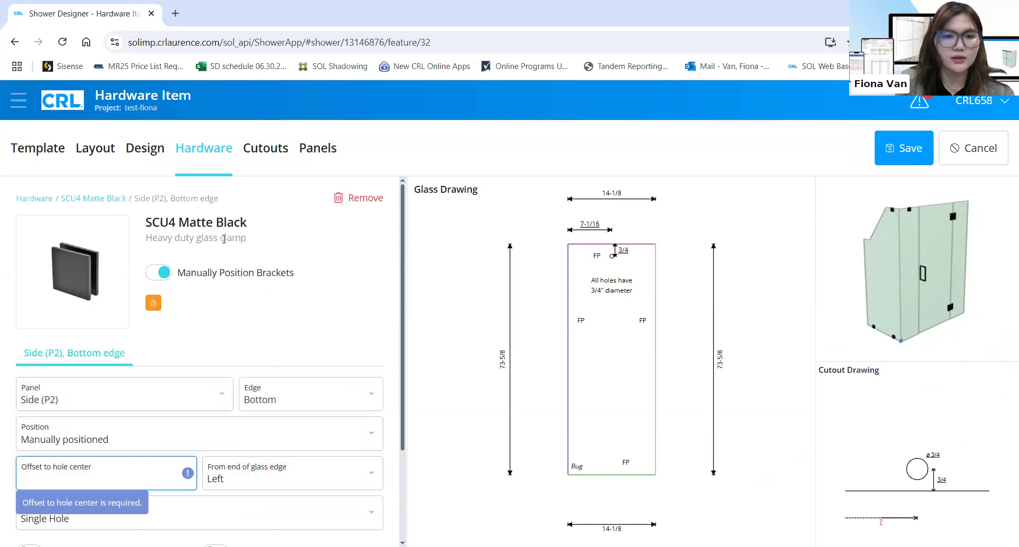
left_click(313, 319)
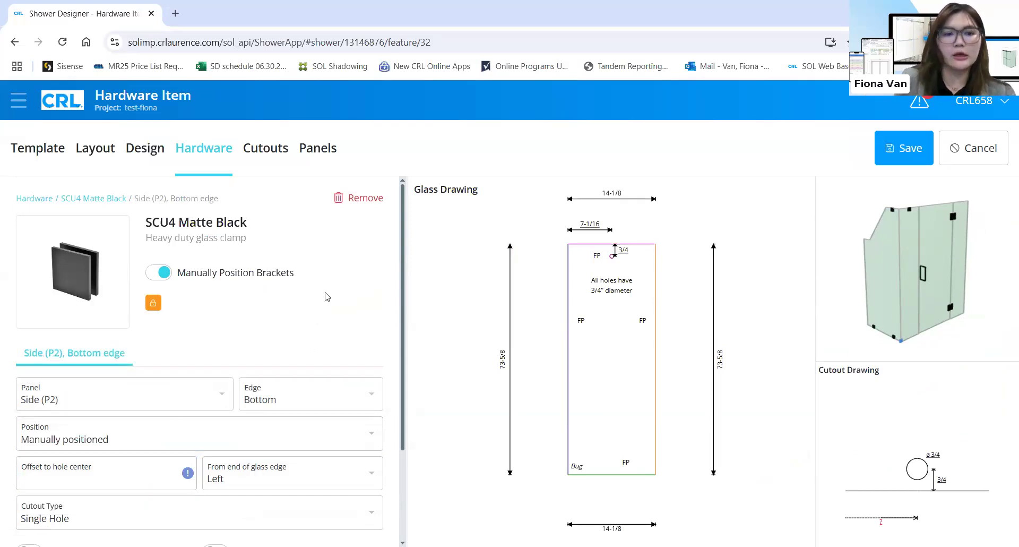
left_click(365, 444)
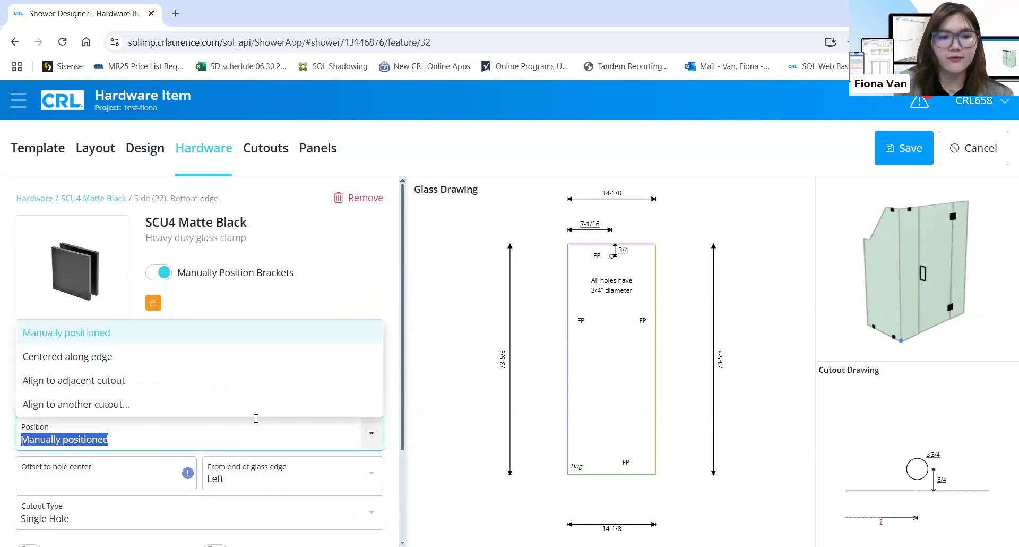
left_click(114, 358)
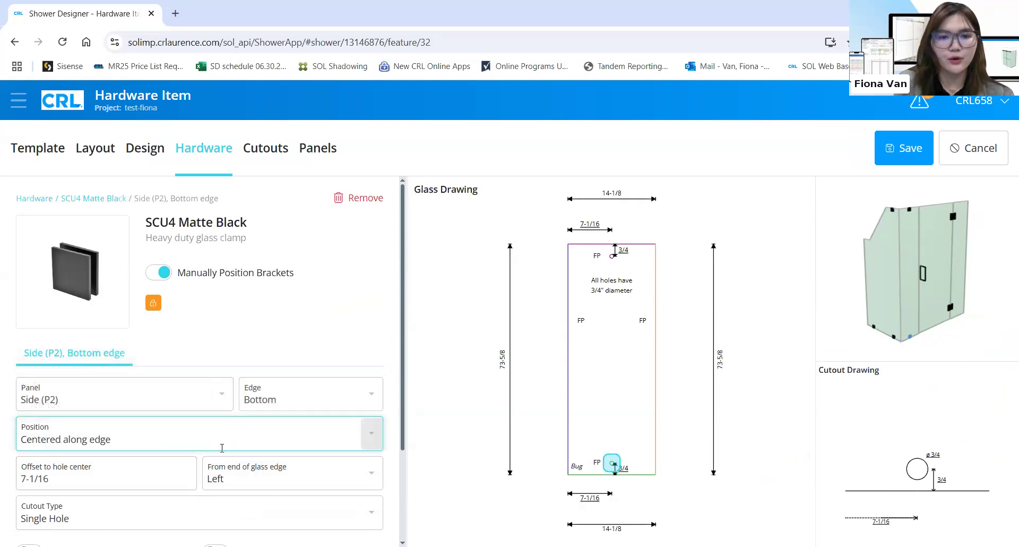
scroll(228, 455, "down", 1)
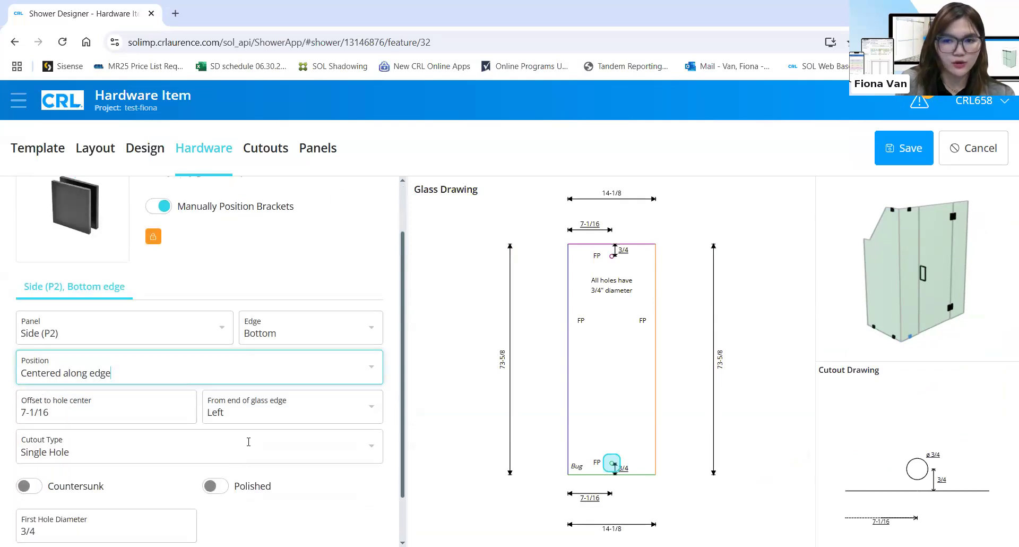
left_click(906, 151)
left_click(432, 391)
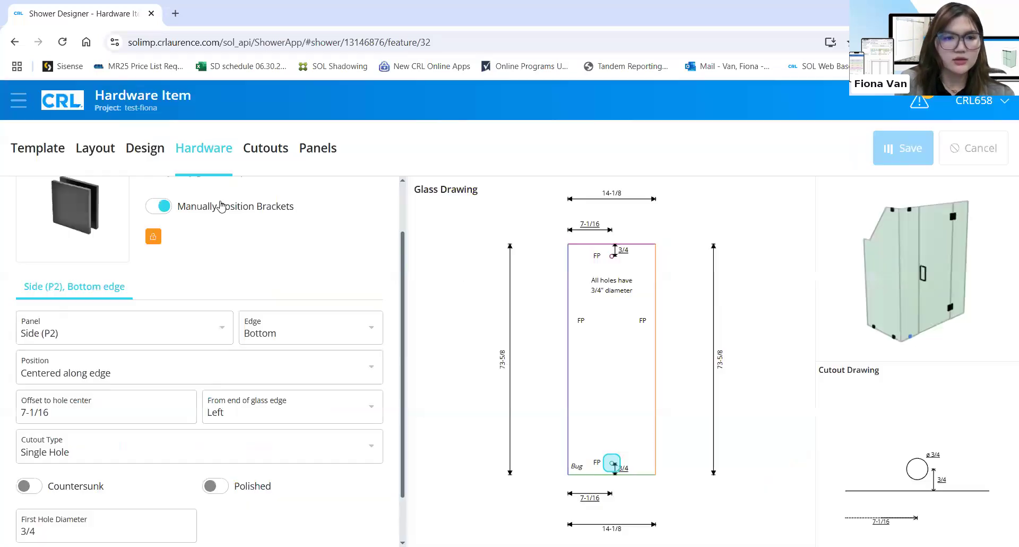
Go back to the SCU4 Matte Black overview and open the next unused clamp
scroll(207, 255, "up", 1)
left_click(119, 200)
scroll(51, 403, "down", 2)
left_click(51, 483)
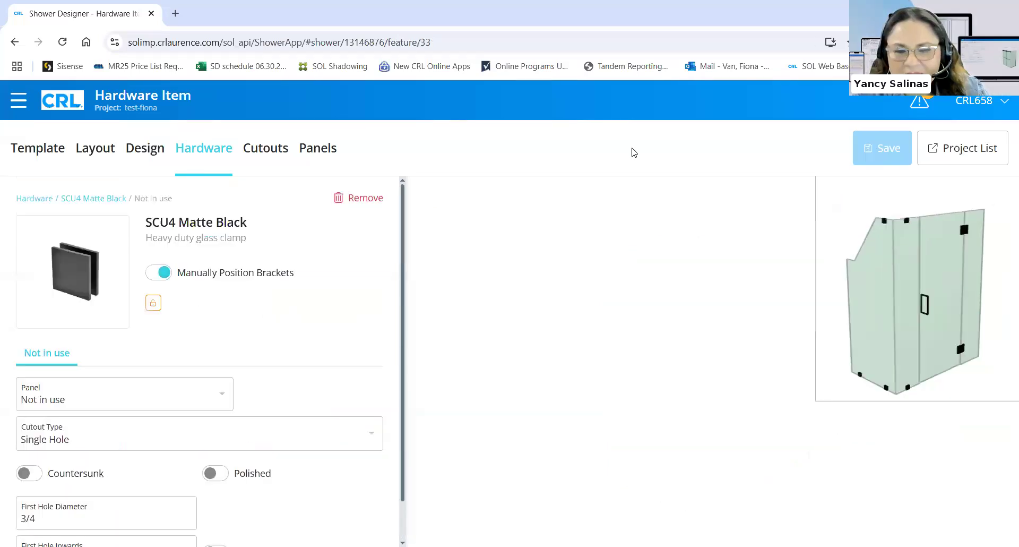
Center a clamp on the top edge of Side (P4), at 6-15/16"
left_click(224, 387)
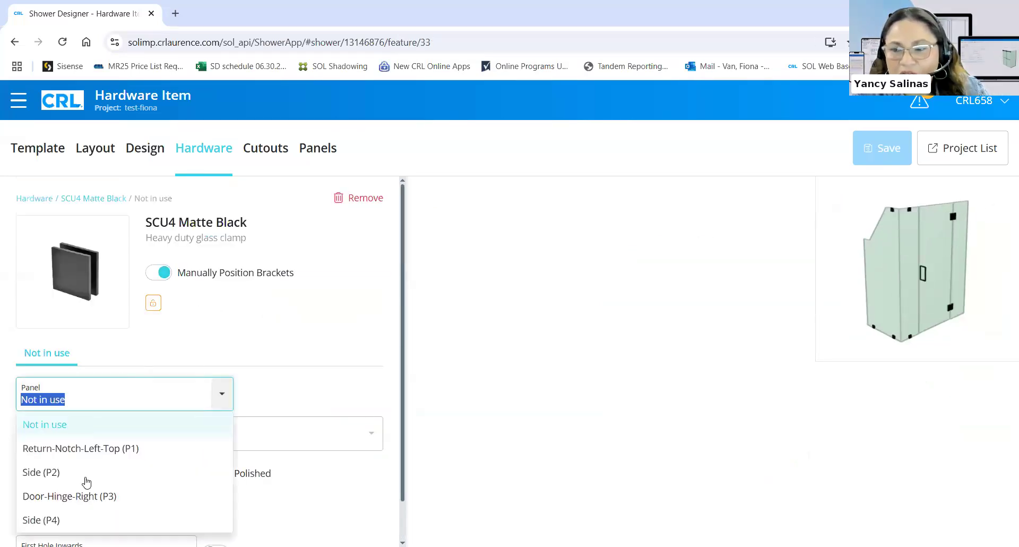
left_click(95, 518)
left_click(315, 404)
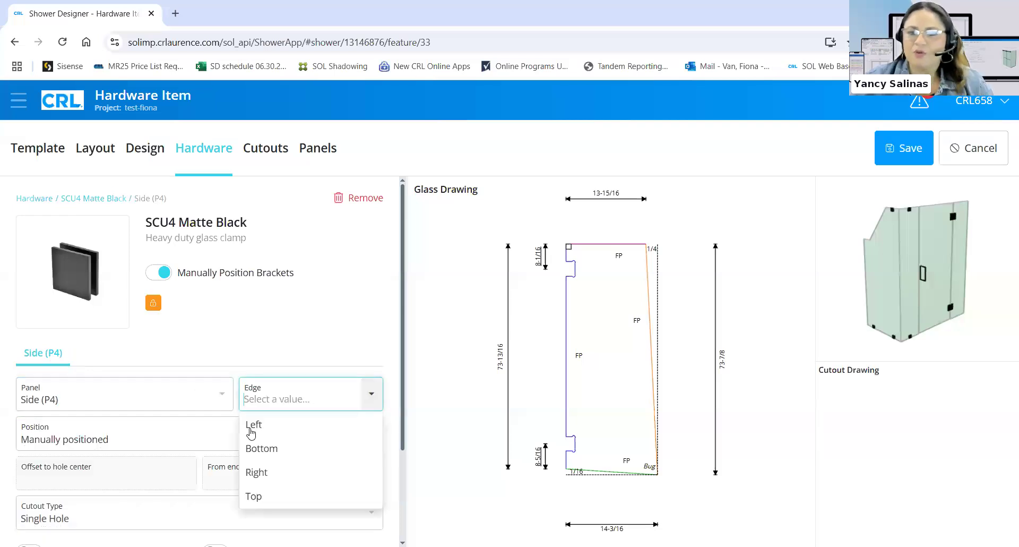
left_click(264, 493)
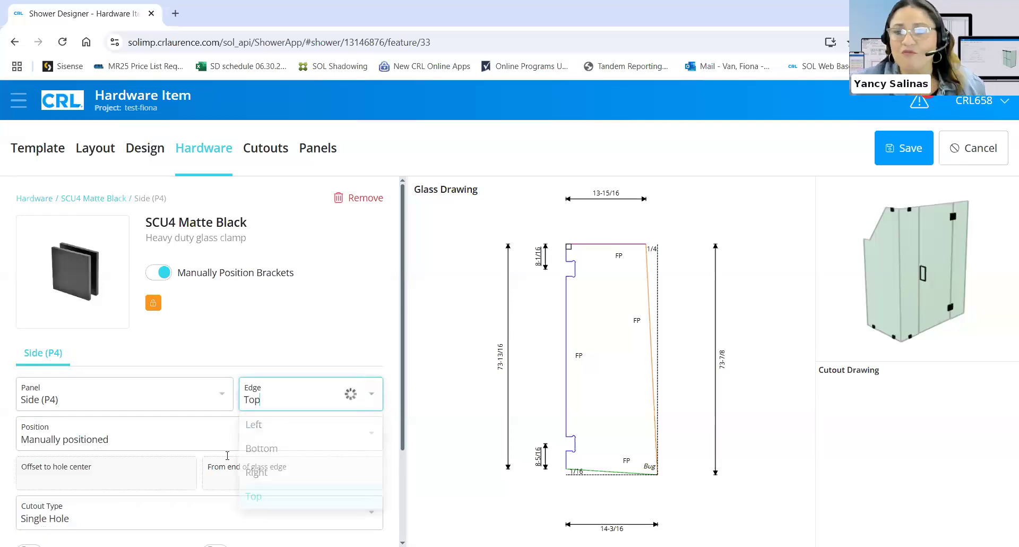
scroll(205, 455, "down", 2)
left_click(205, 304)
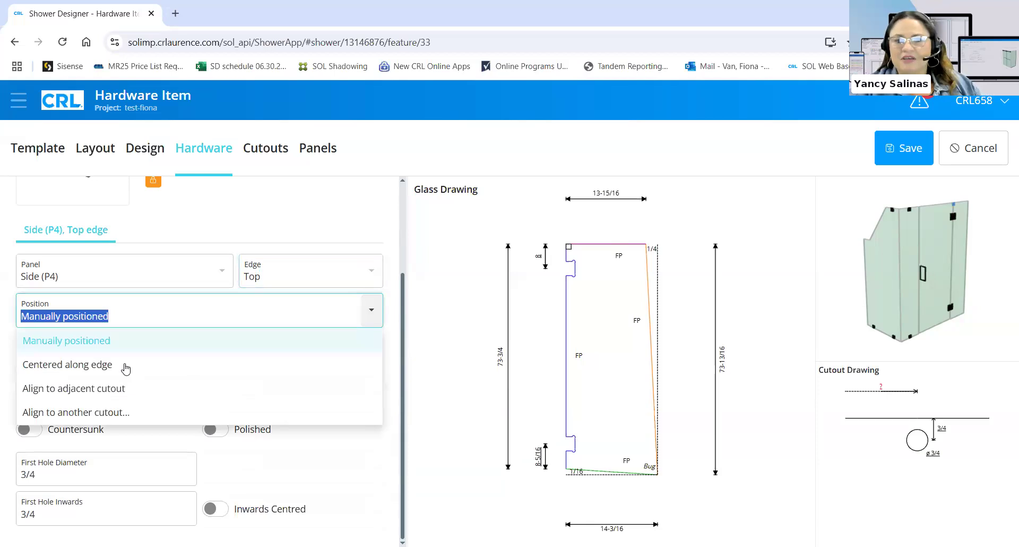
left_click(129, 365)
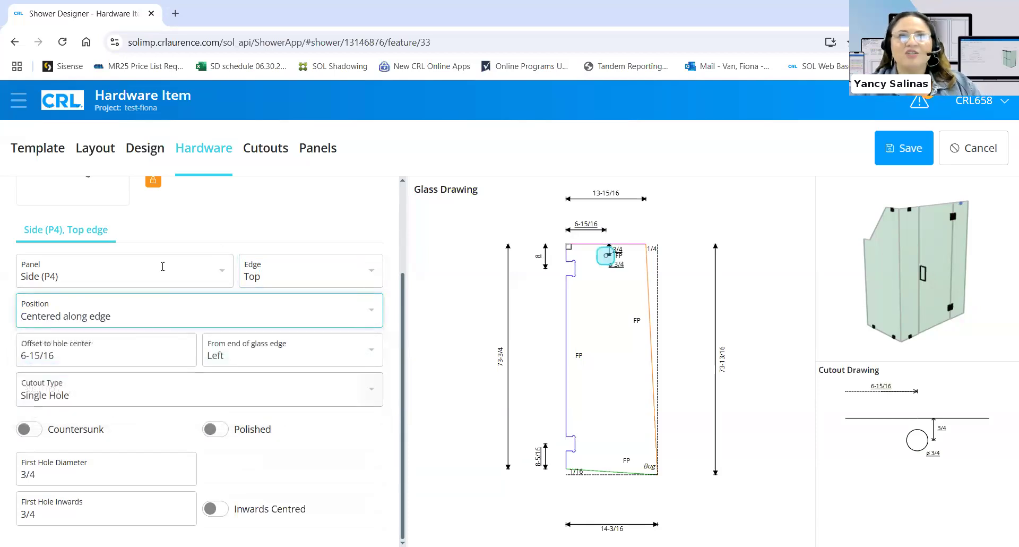
scroll(162, 255, "up", 2)
Center another clamp on Side (P4)'s bottom edge at 7-1/16", then open the last unused clamp
left_click(112, 200)
scroll(205, 484, "down", 2)
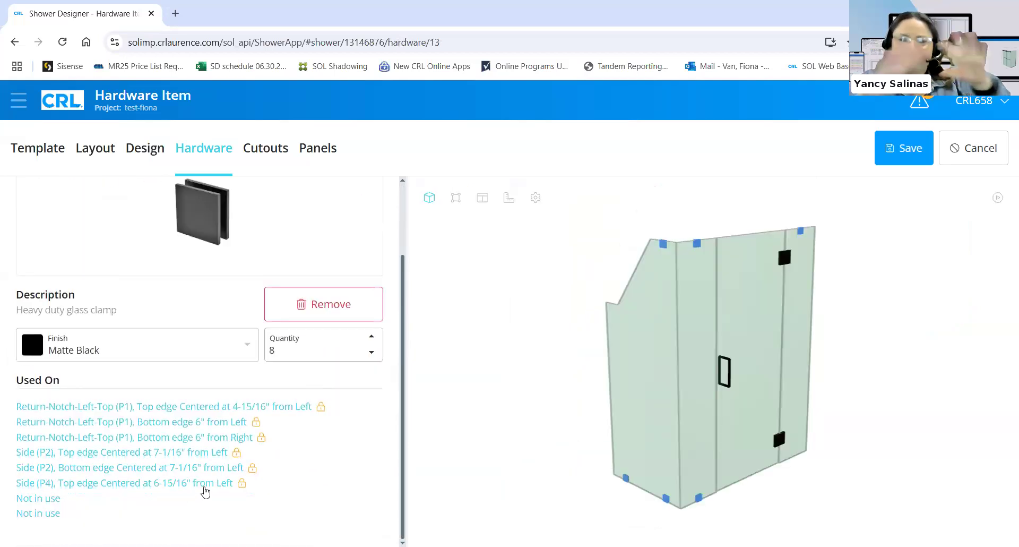
left_click(54, 502)
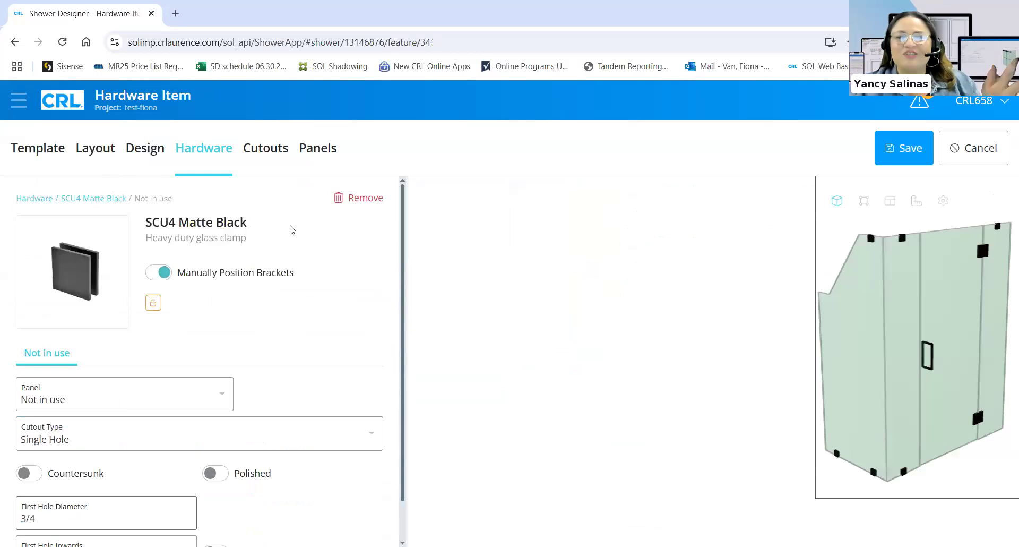
left_click(148, 387)
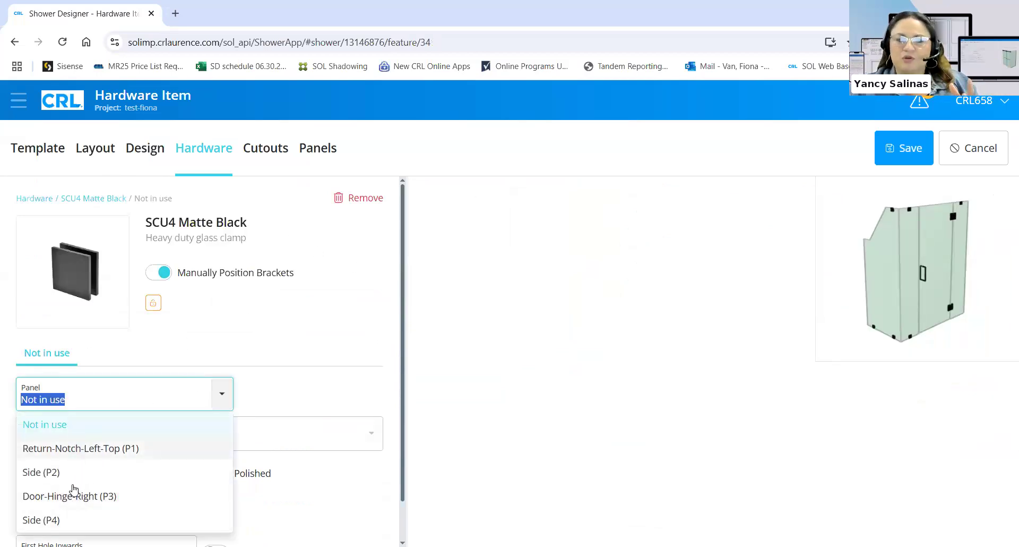
left_click(63, 518)
left_click(307, 399)
left_click(261, 448)
left_click(154, 438)
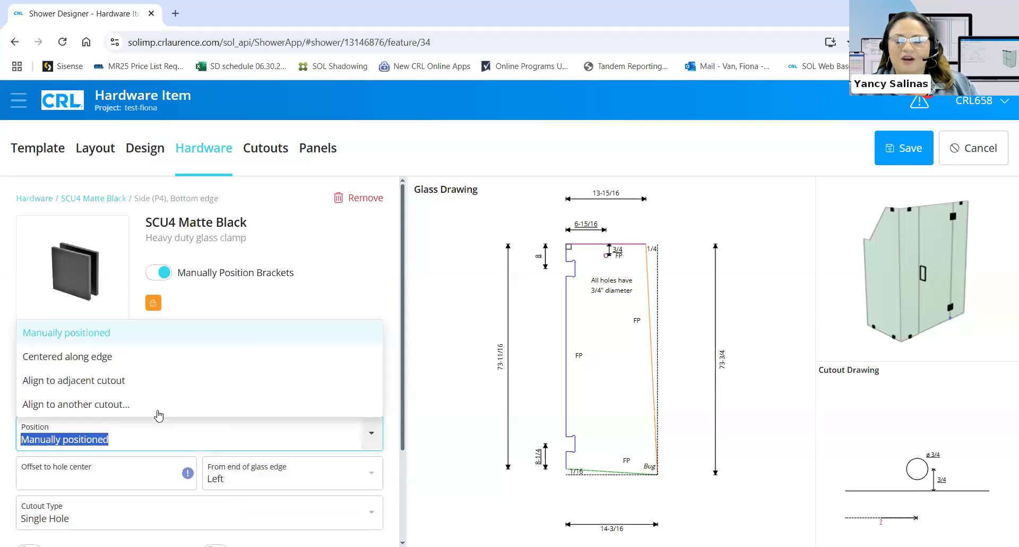
left_click(153, 365)
left_click(105, 197)
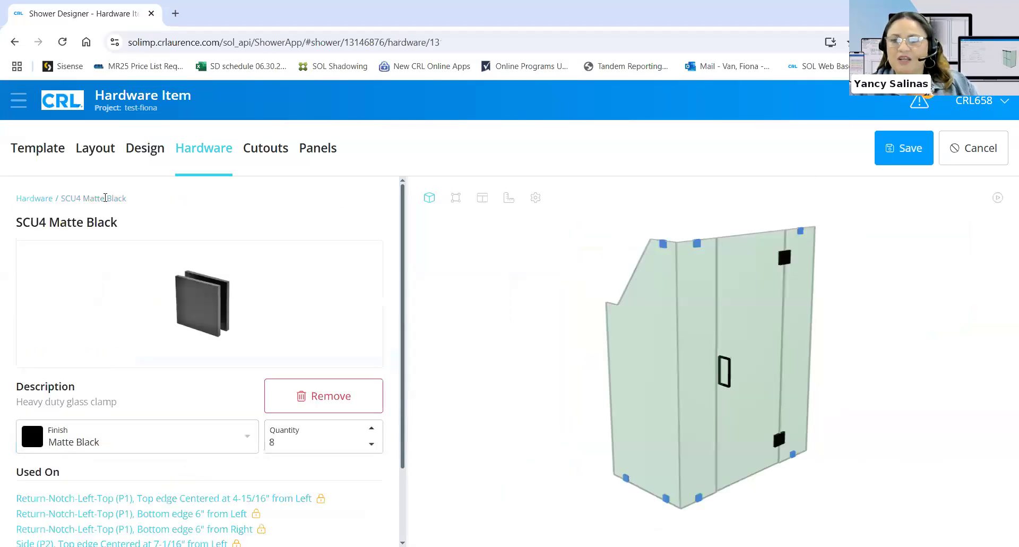
scroll(227, 449, "down", 2)
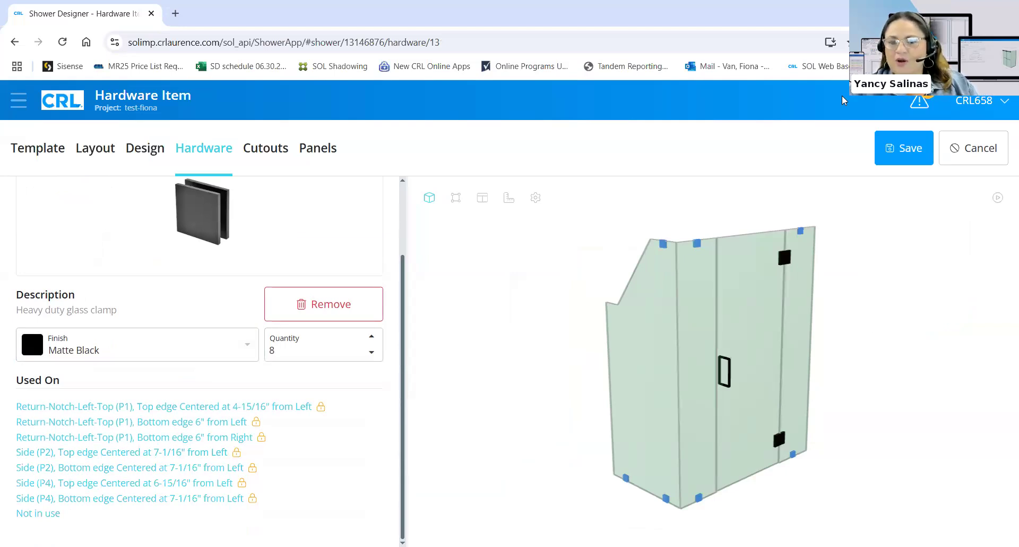
left_click(51, 515)
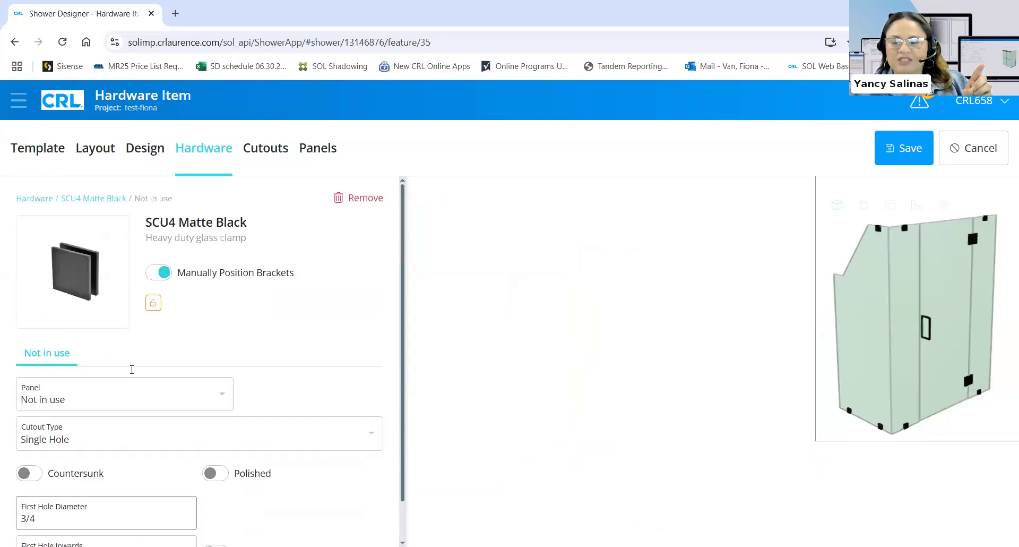
Center the clamp on P1's left edge and save despite the missing-clamp warnings
left_click(93, 397)
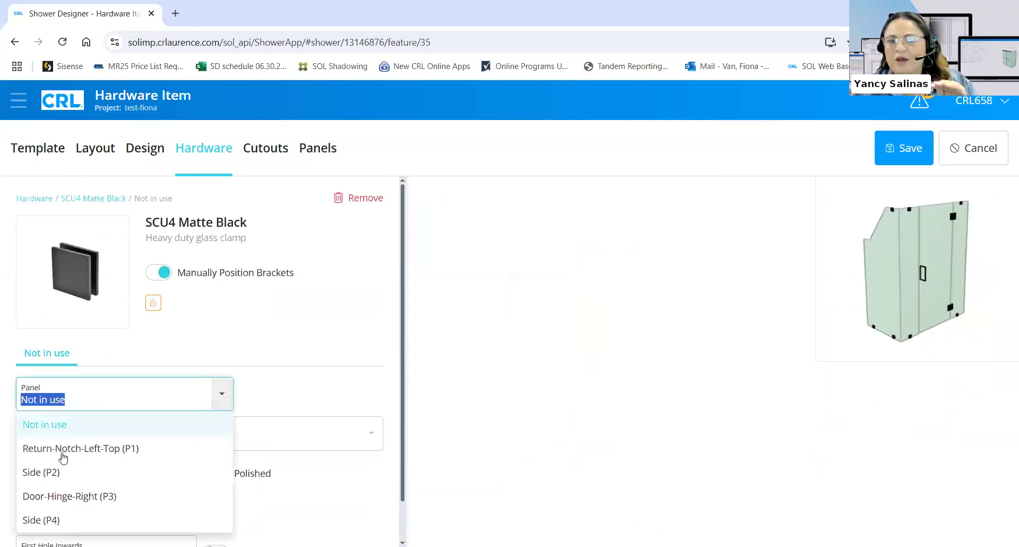
left_click(93, 452)
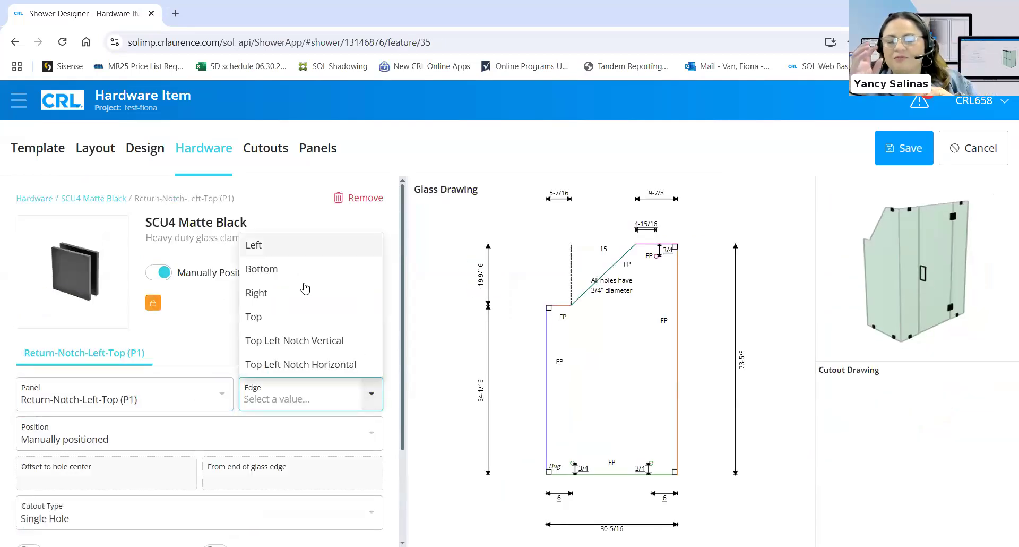
key("Return")
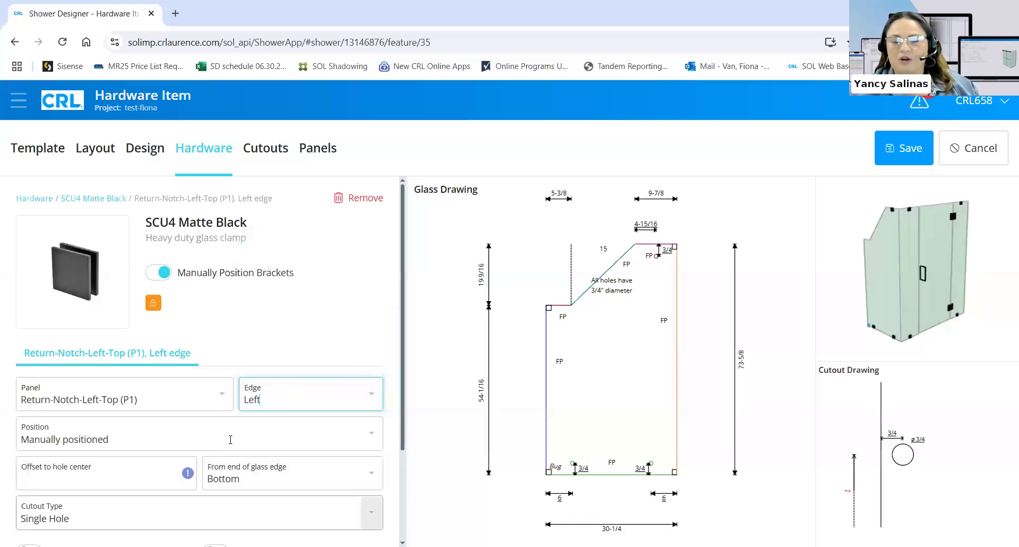
scroll(154, 480, "down", 2)
left_click(288, 309)
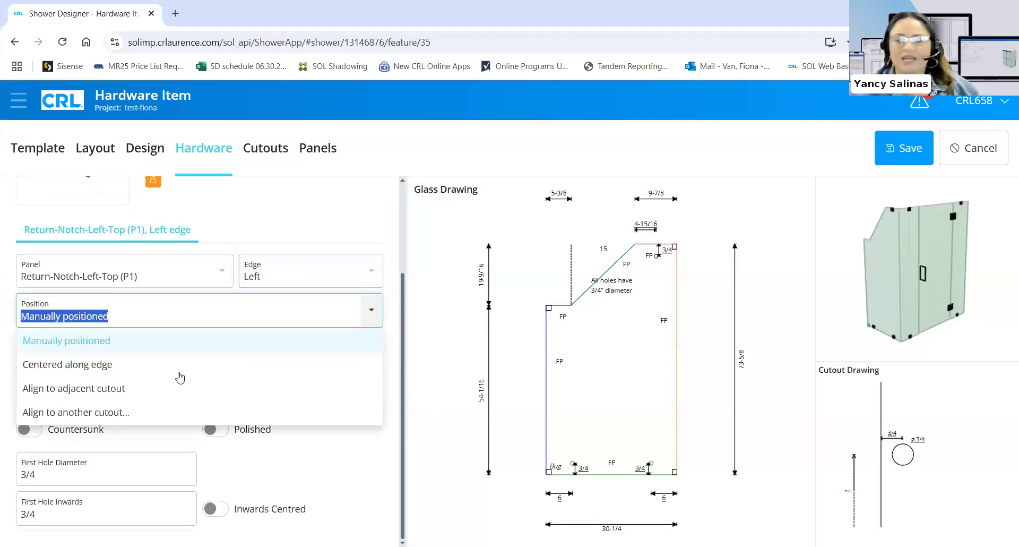
left_click(184, 363)
left_click(895, 150)
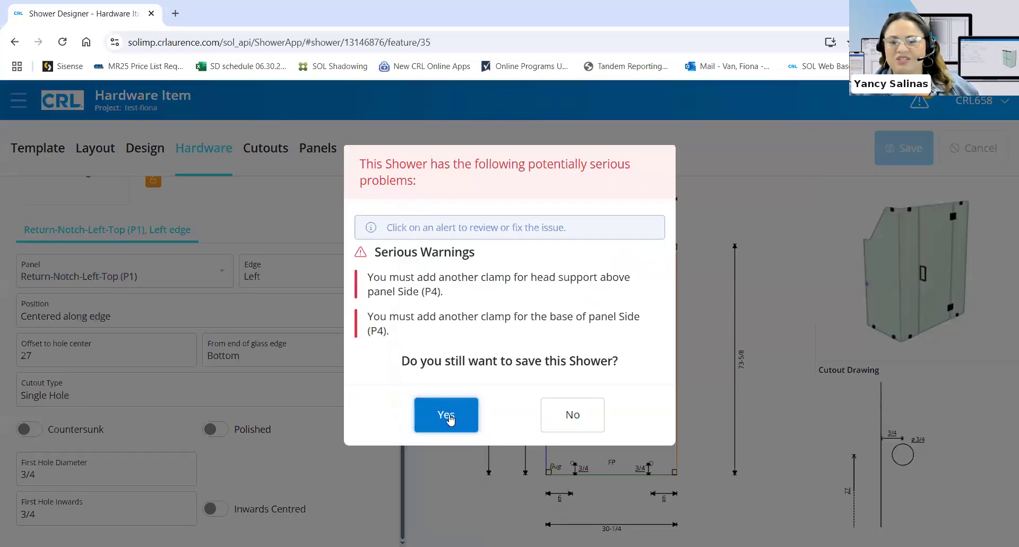
left_click(454, 412)
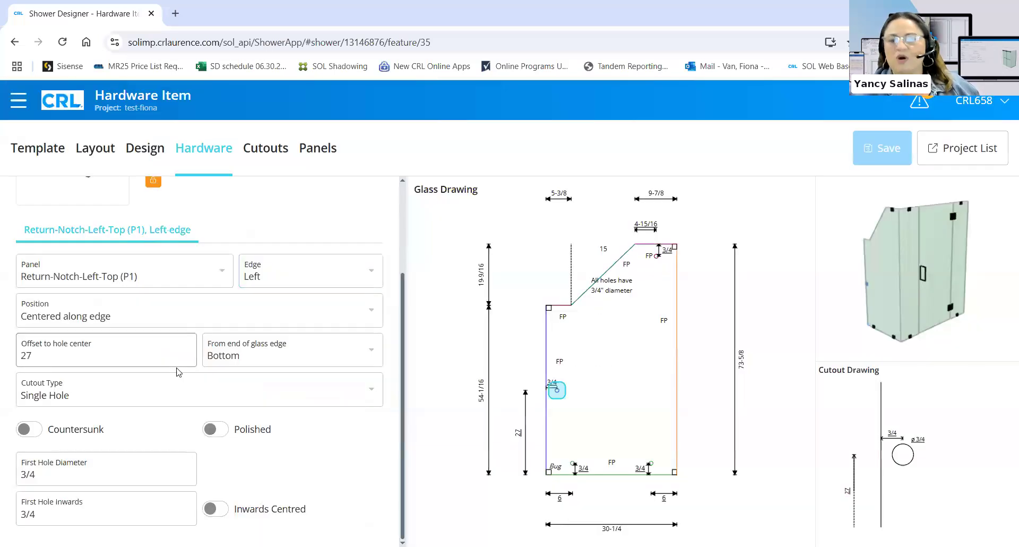
Raise the SCU4 clamp quantity to 10
scroll(99, 202, "up", 3)
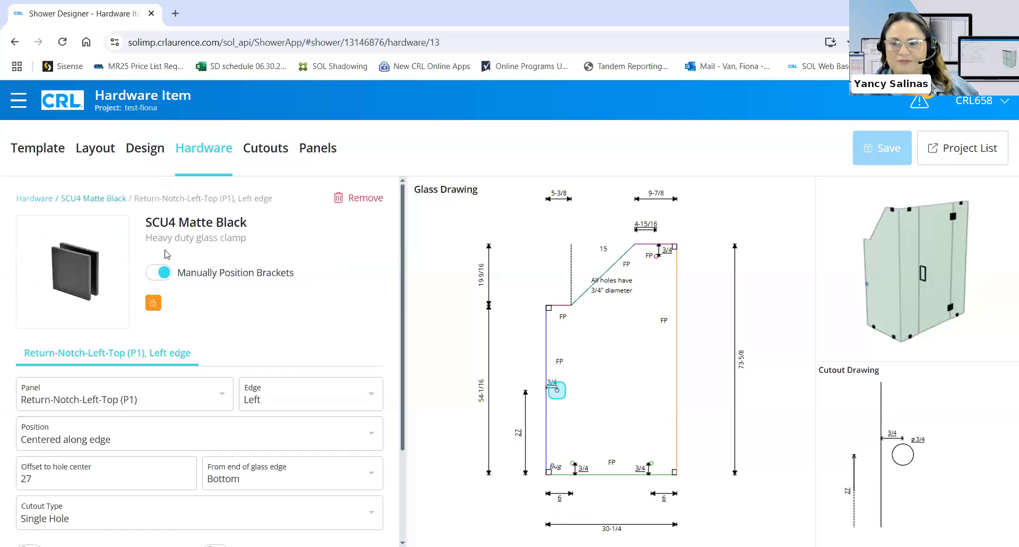
left_click(371, 430)
left_click(371, 429)
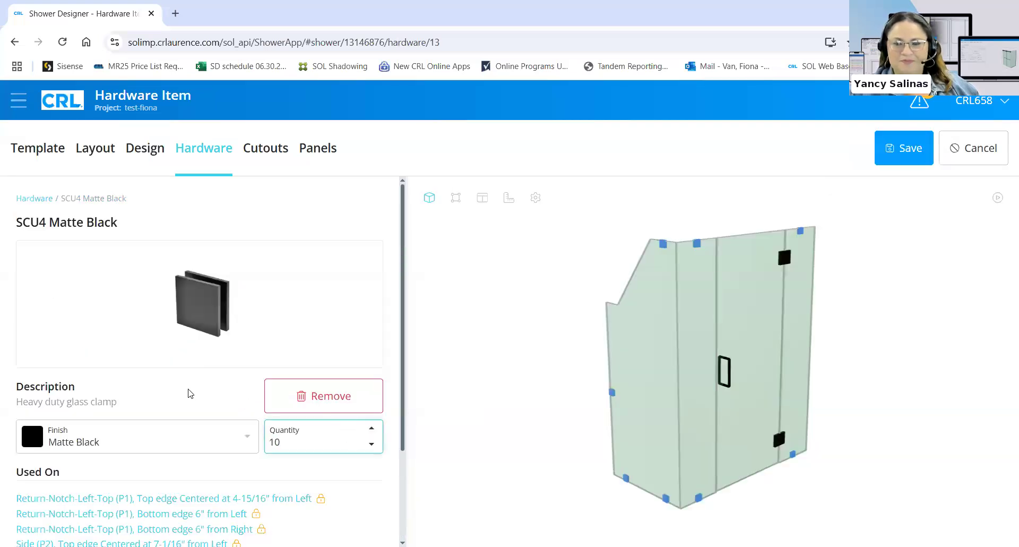
Attach an unused clamp to Side (P4)'s top edge, manually positioned with a hole offset of 4
scroll(189, 391, "down", 3)
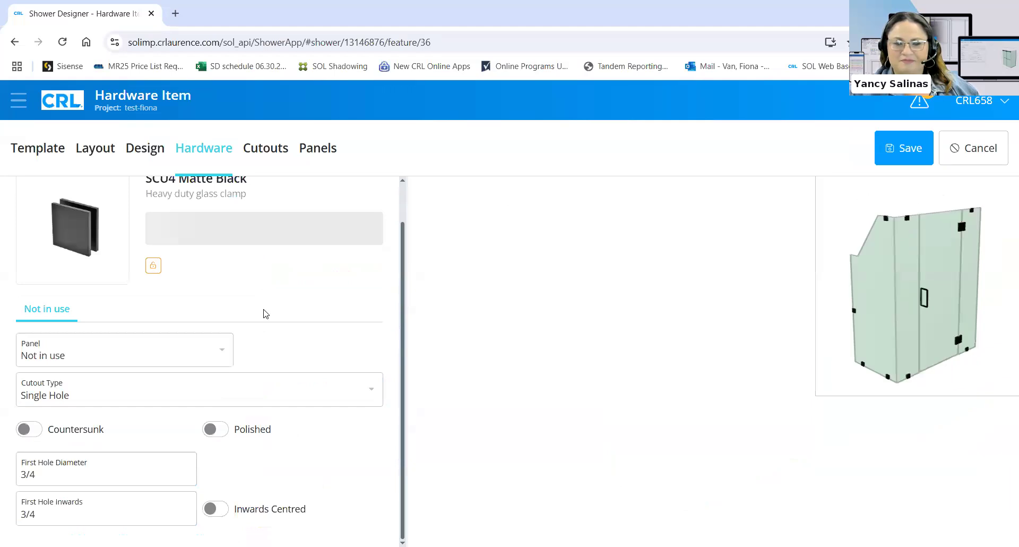
left_click(209, 350)
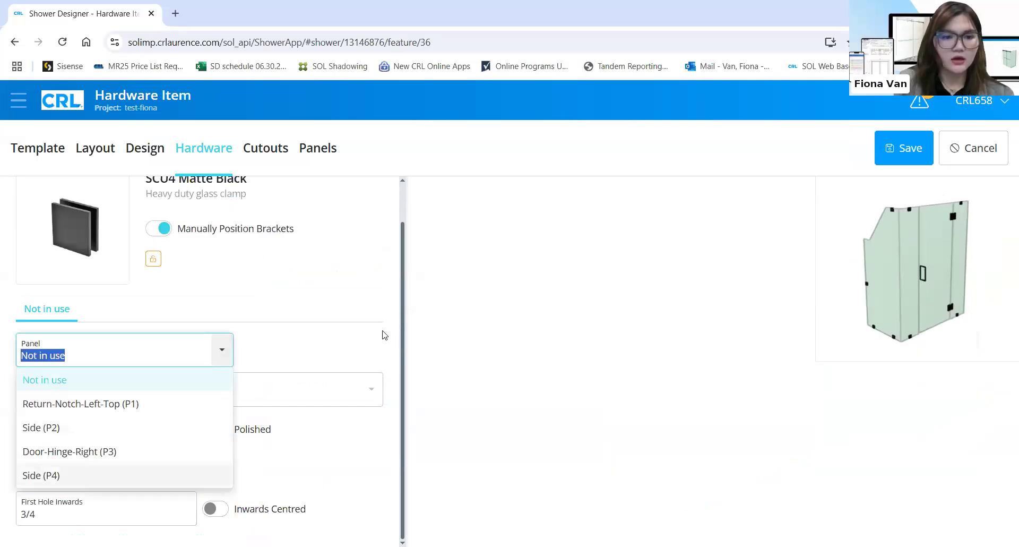
left_click(53, 474)
left_click(335, 362)
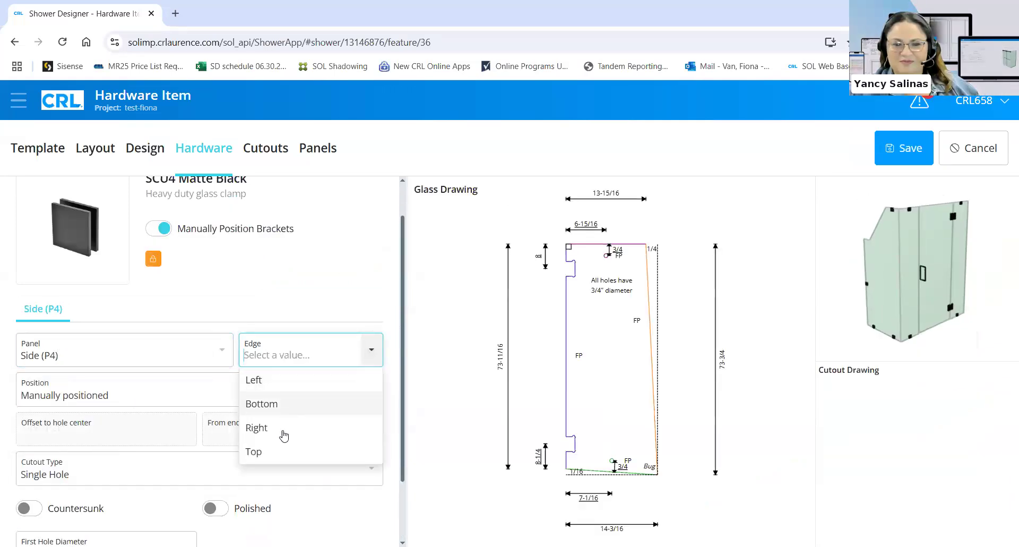
left_click(278, 453)
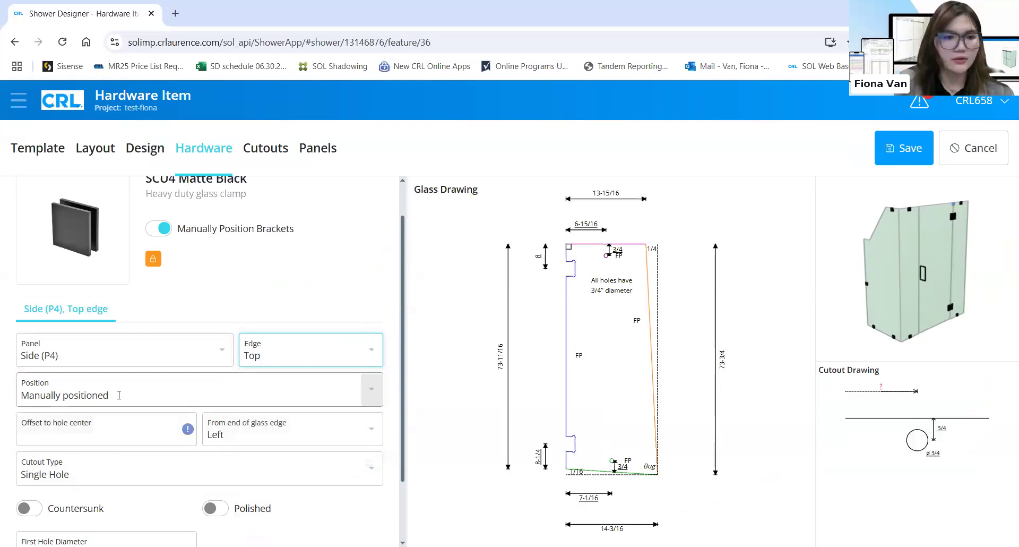
left_click(186, 384)
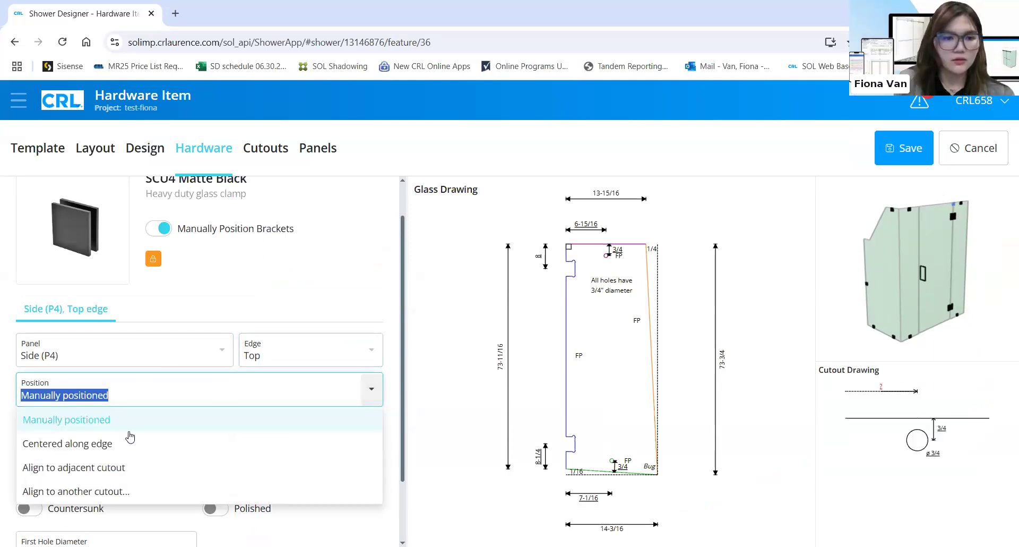
left_click(159, 419)
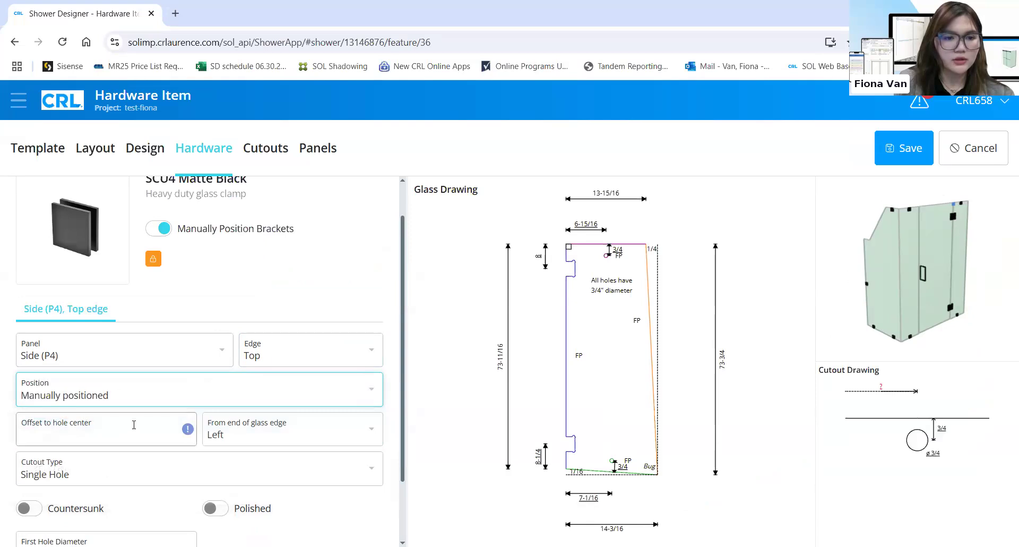
left_click(135, 425)
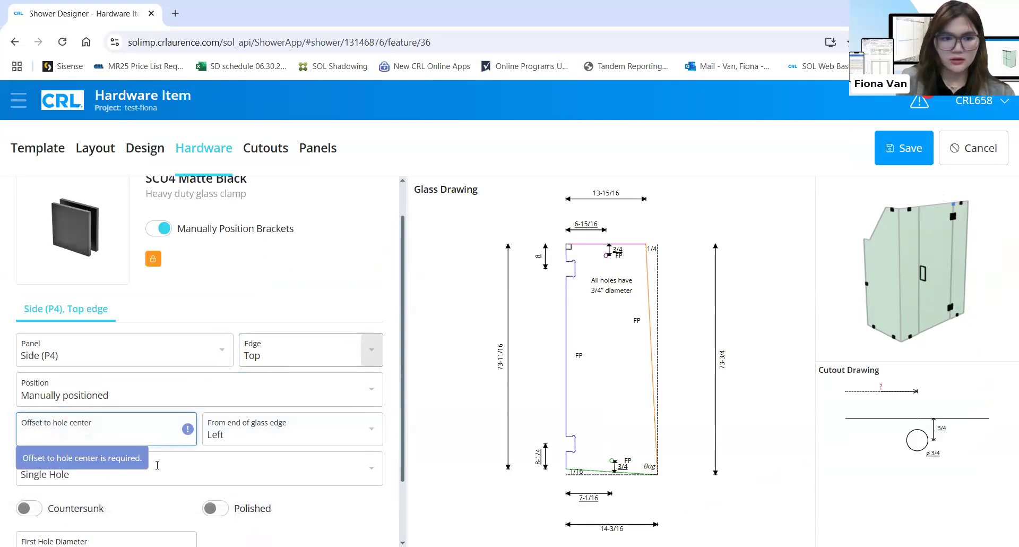
type("4")
left_click(137, 392)
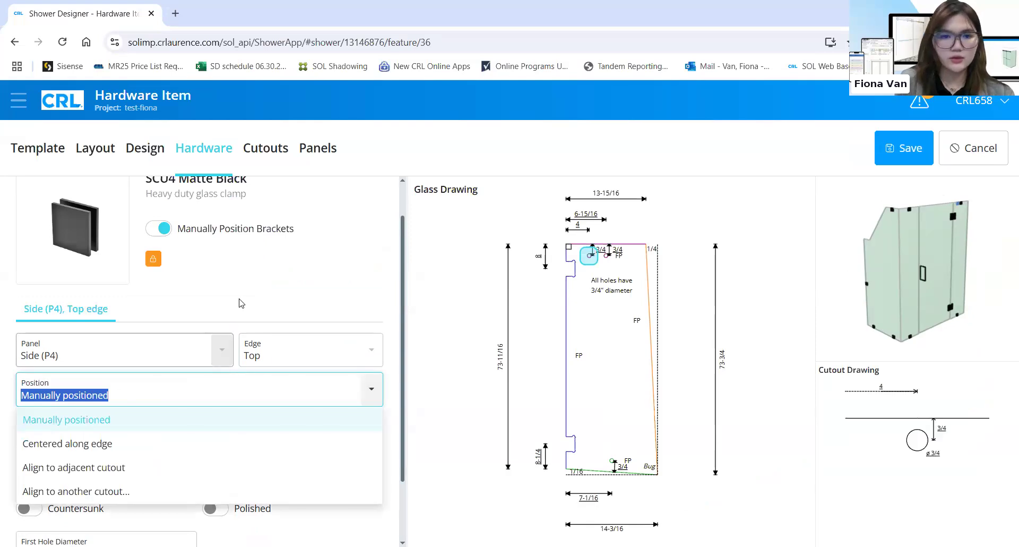
left_click(283, 238)
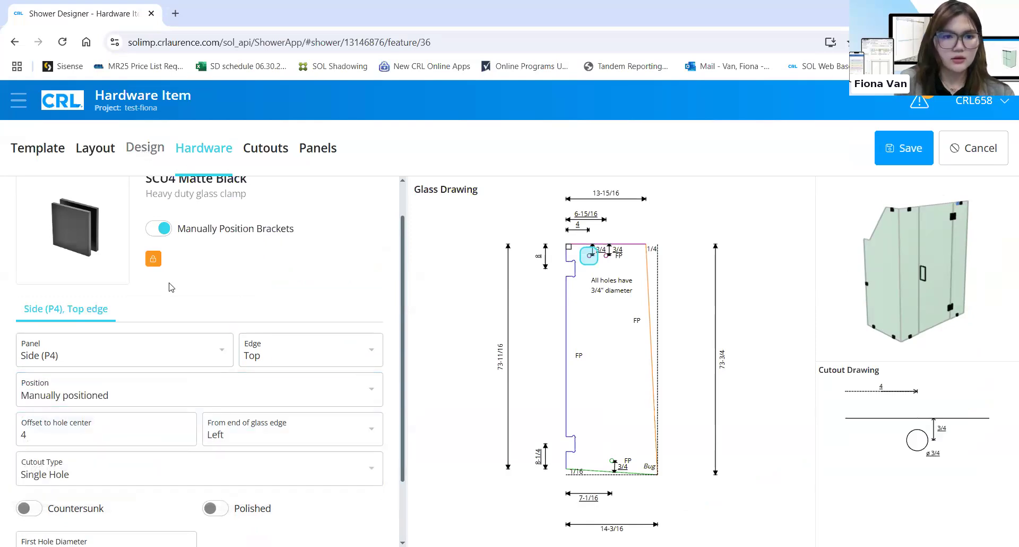
Attach another unused clamp to Side (P4)'s bottom edge with an offset of 4
scroll(150, 198, "up", 1)
left_click(122, 202)
scroll(83, 498, "down", 2)
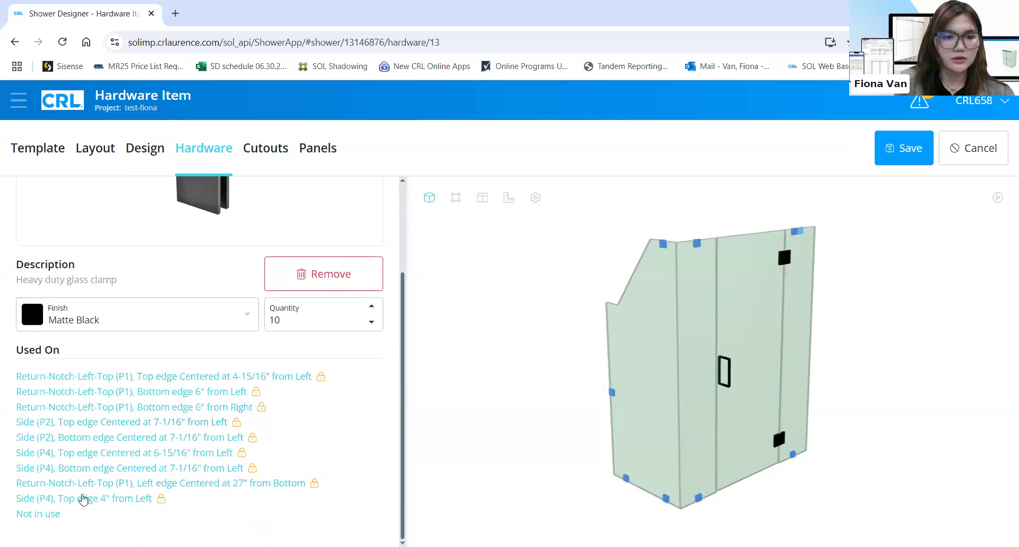
left_click(52, 514)
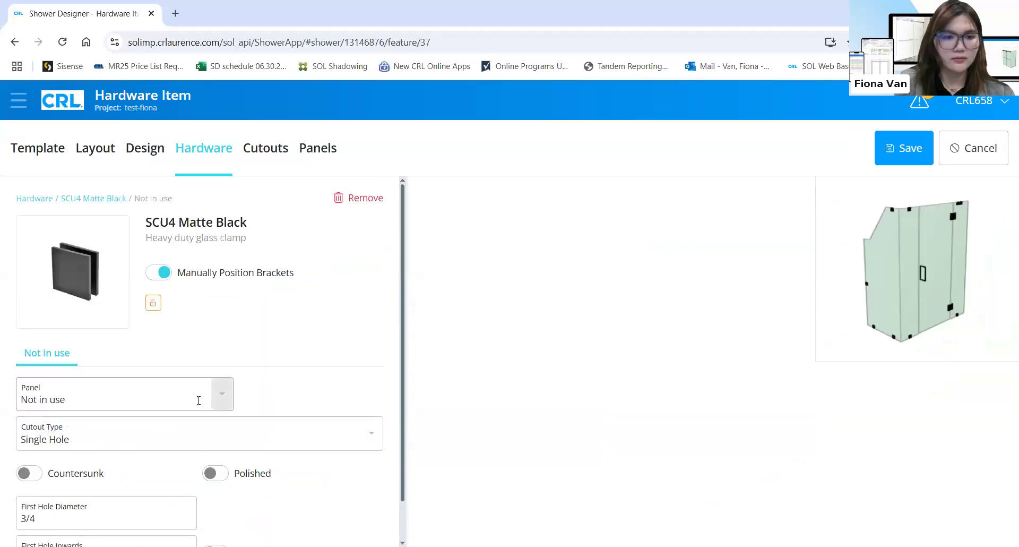
left_click(183, 395)
left_click(60, 520)
left_click(329, 398)
left_click(262, 448)
left_click(197, 427)
key("Tab")
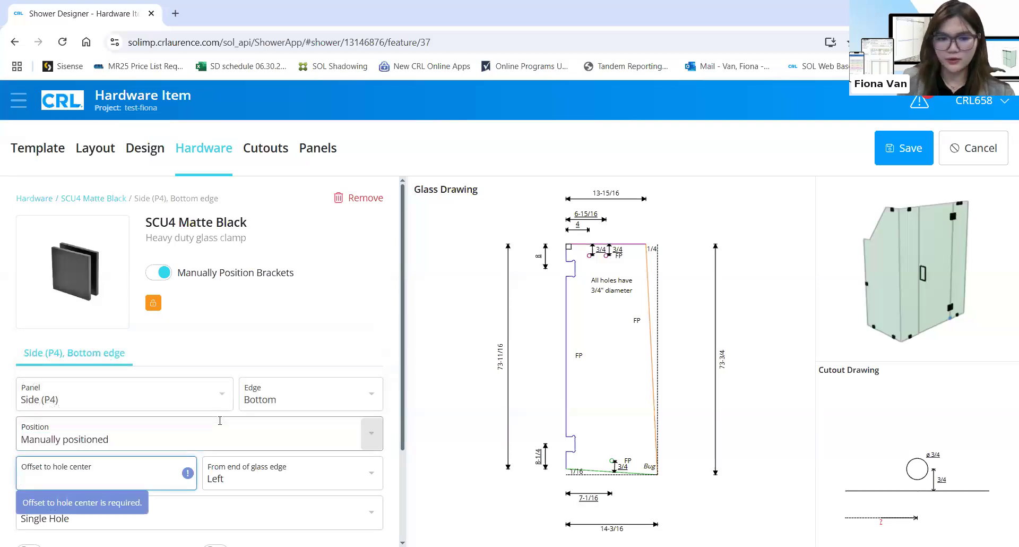
left_click(296, 333)
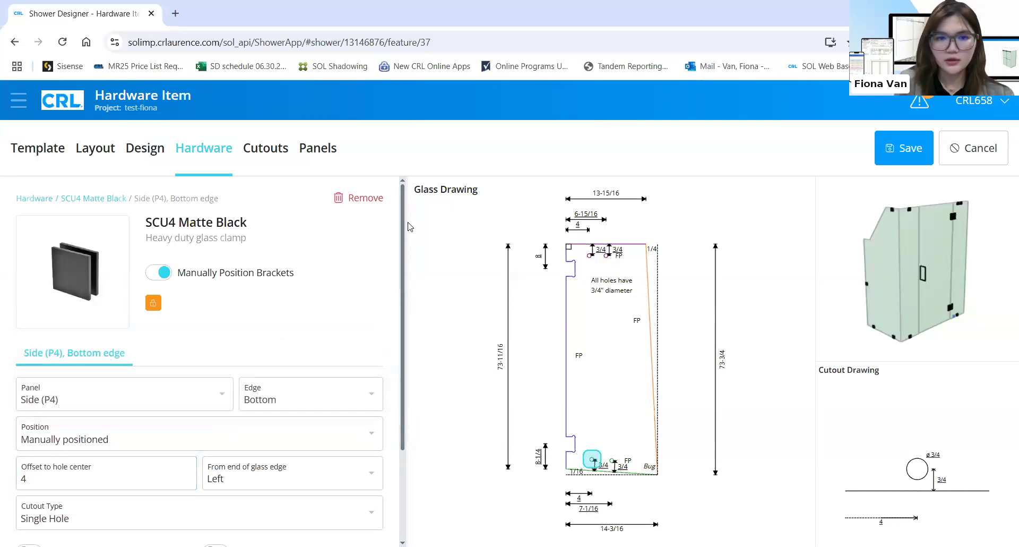
left_click(92, 203)
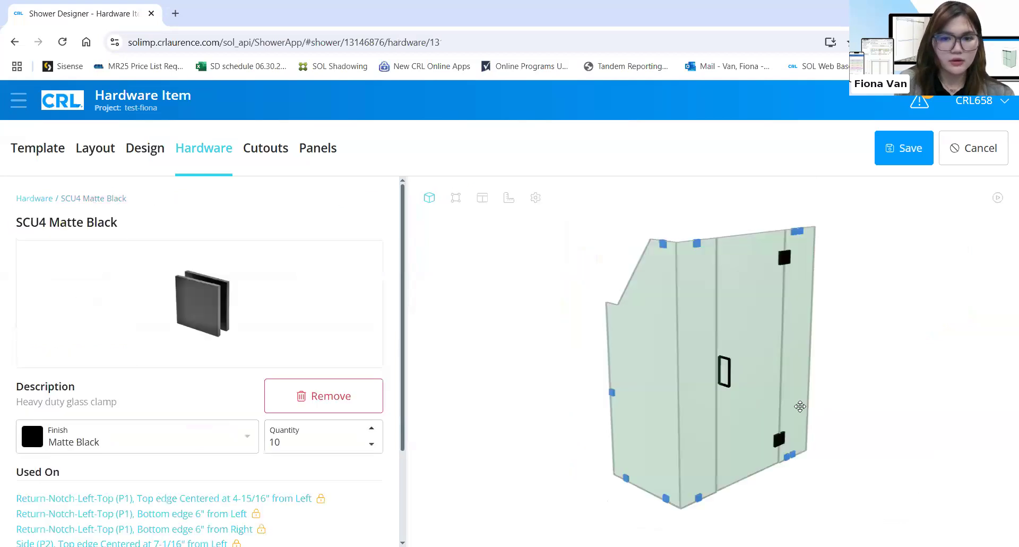
Make the Side (P4) bottom clamp manually positioned, measured from the right end
left_click(793, 456)
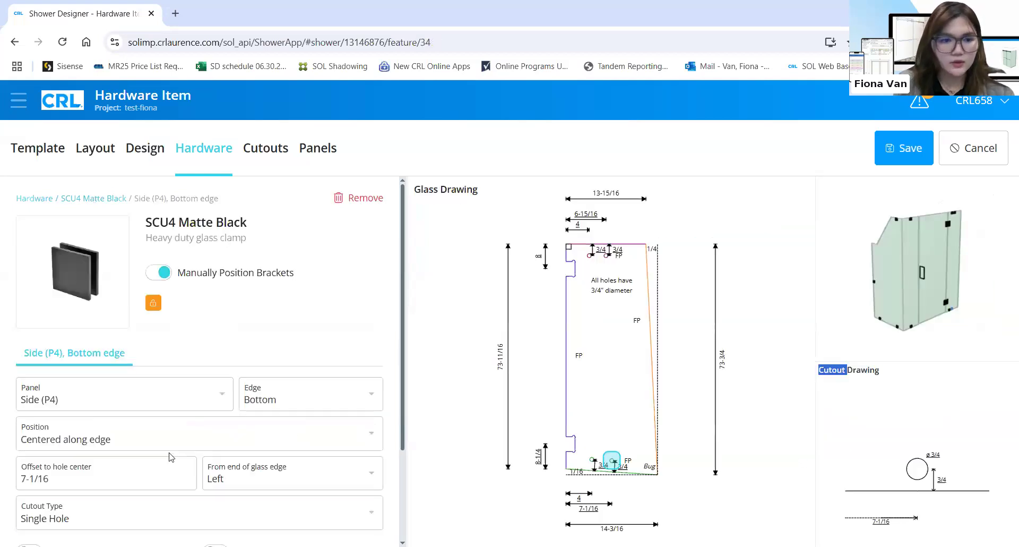
scroll(154, 424, "down", 2)
left_click(165, 313)
left_click(164, 313)
left_click(141, 339)
left_click(109, 353)
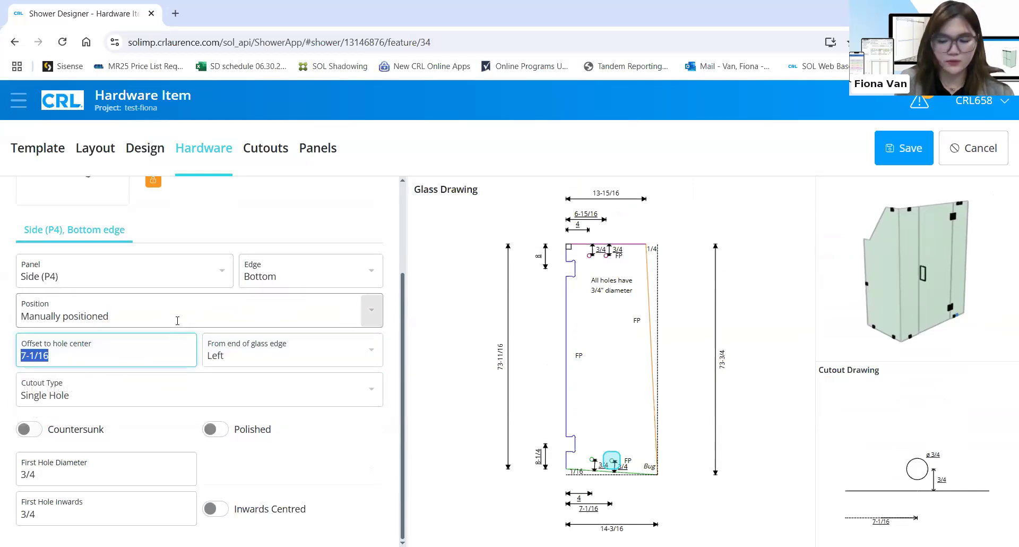
left_click(364, 348)
left_click(264, 405)
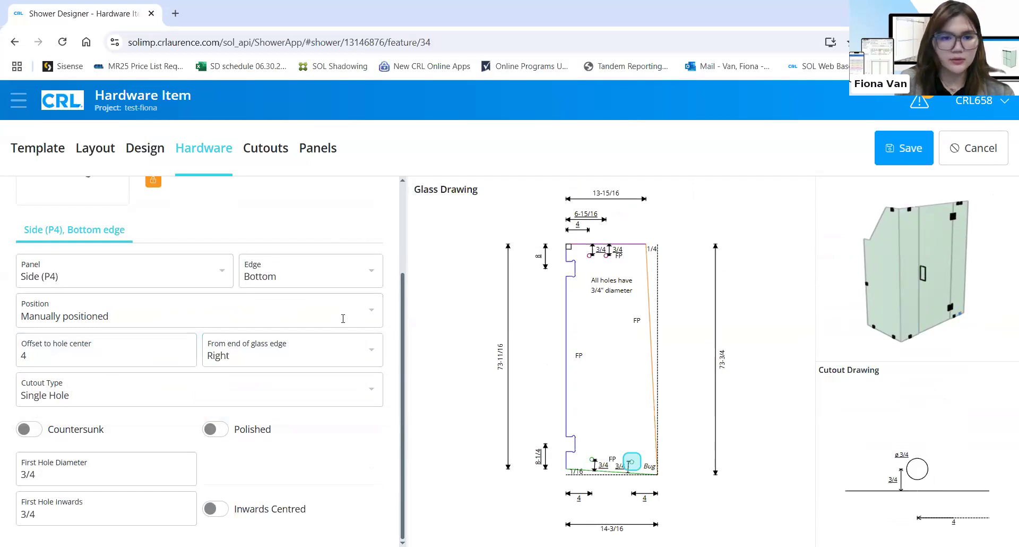
scroll(346, 325, "up", 2)
left_click(112, 197)
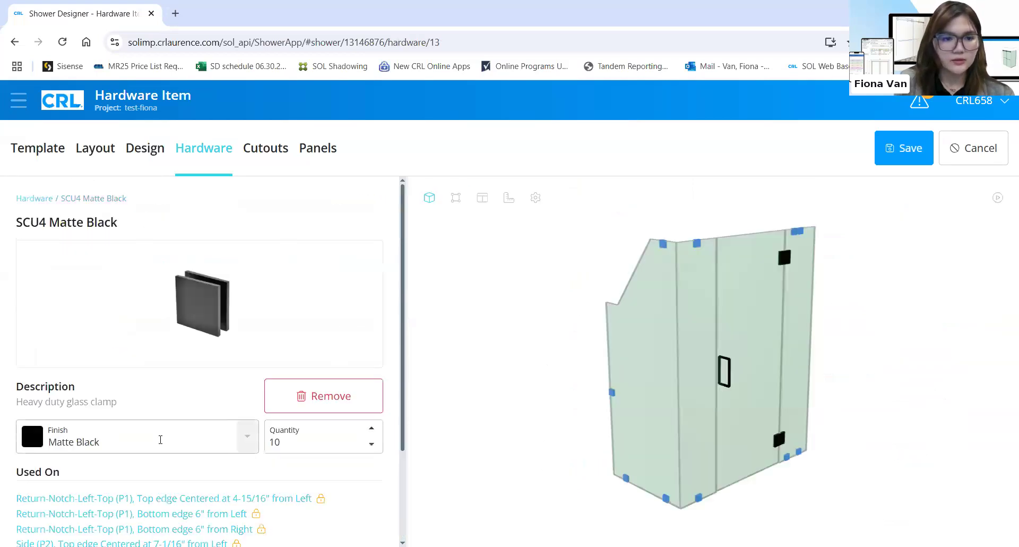
Open the Side (P4) top clamp from the 3D model and keep it manually positioned
scroll(105, 511, "down", 2)
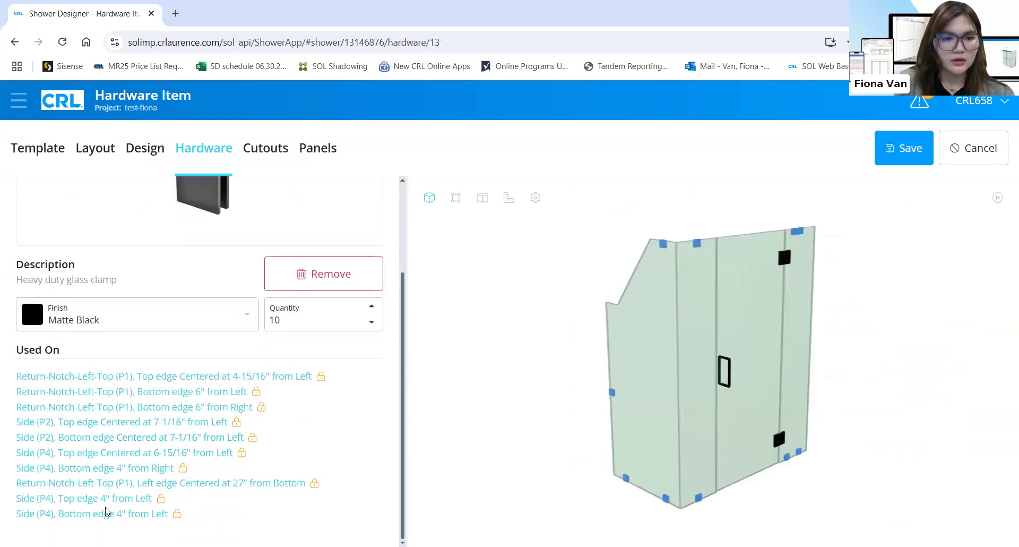
left_click(802, 232)
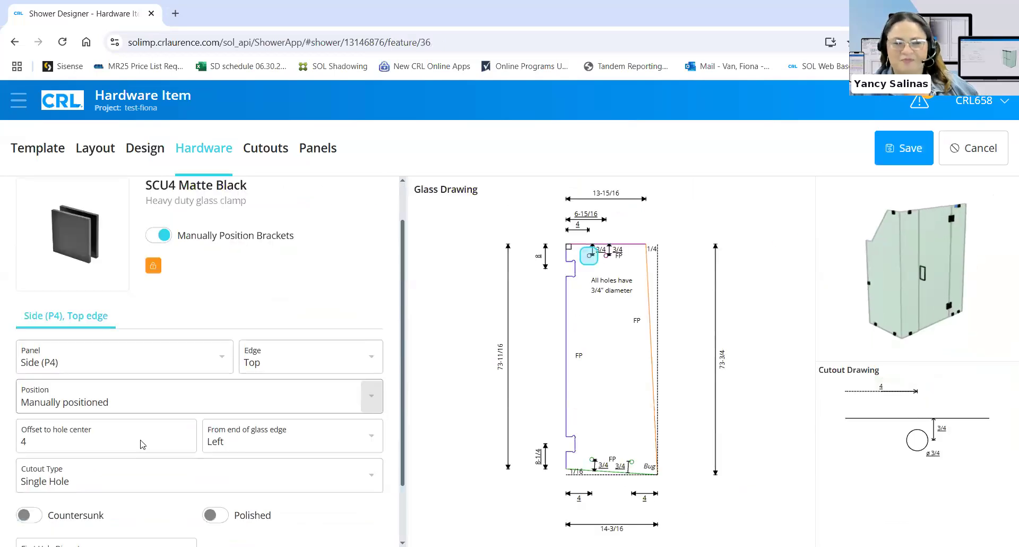
scroll(220, 302, "down", 2)
left_click(226, 308)
left_click(286, 216)
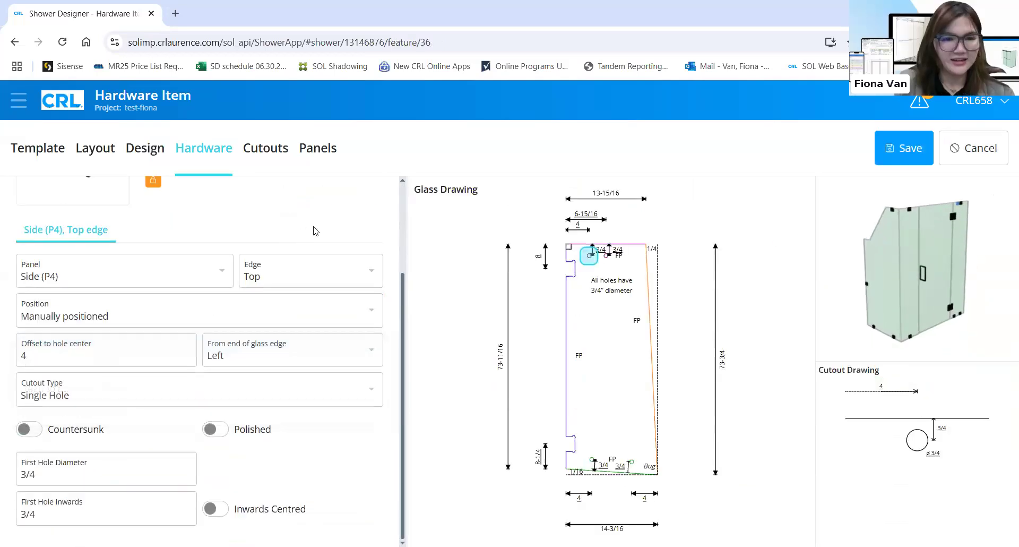
scroll(108, 197, "up", 2)
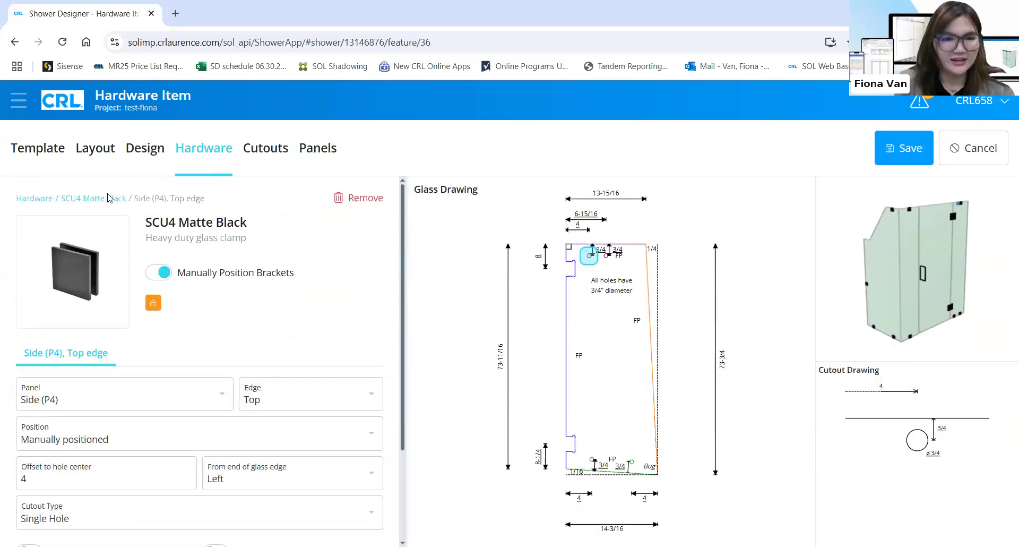
Set the other Side (P4) top clamp manually, 4 from the right end, save, and review the warnings
left_click(964, 207)
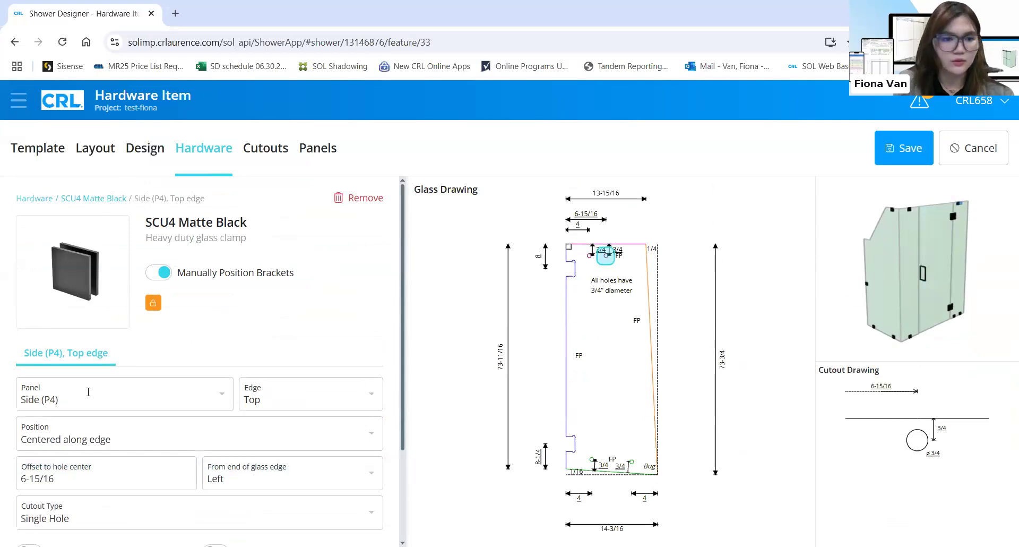
scroll(318, 275, "down", 2)
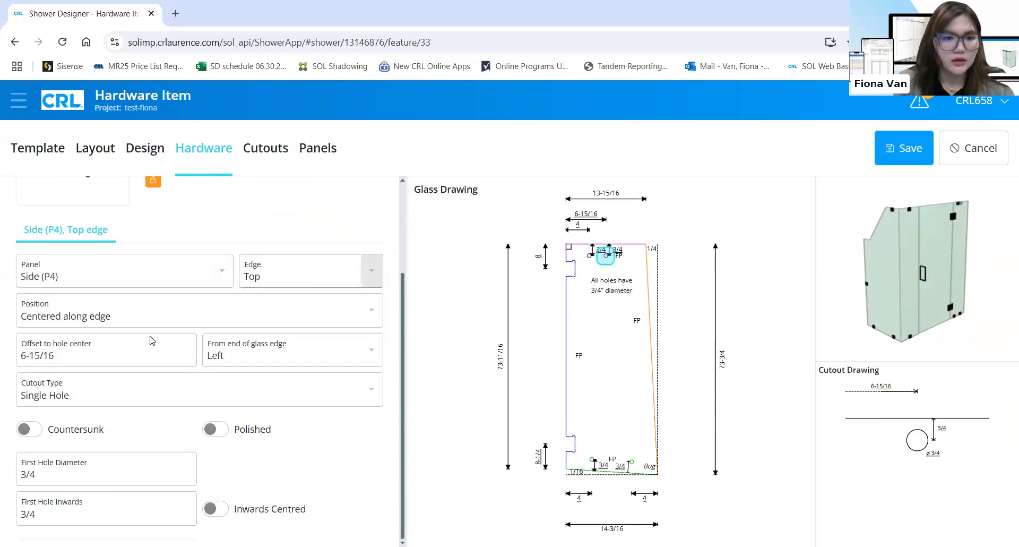
left_click(159, 318)
left_click(119, 345)
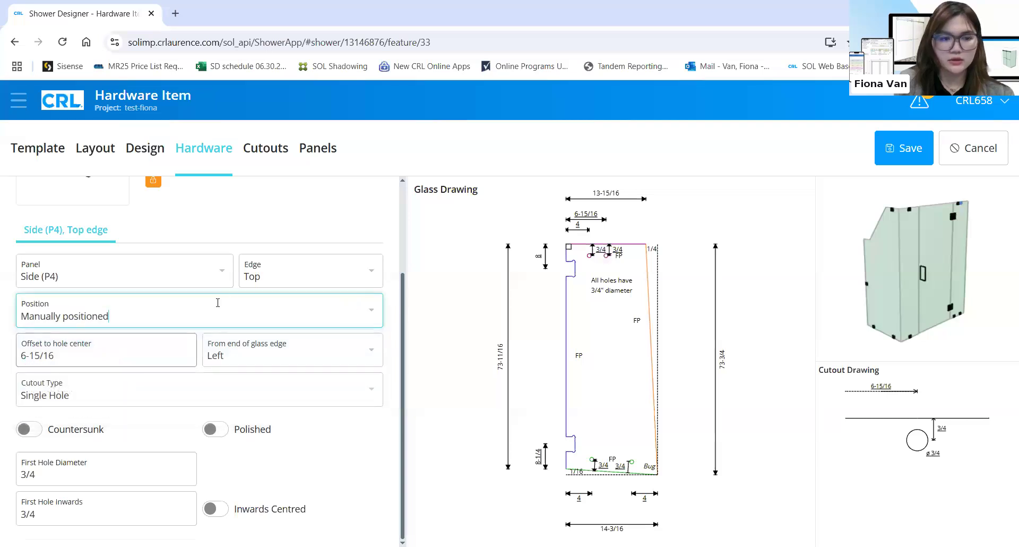
left_click(287, 351)
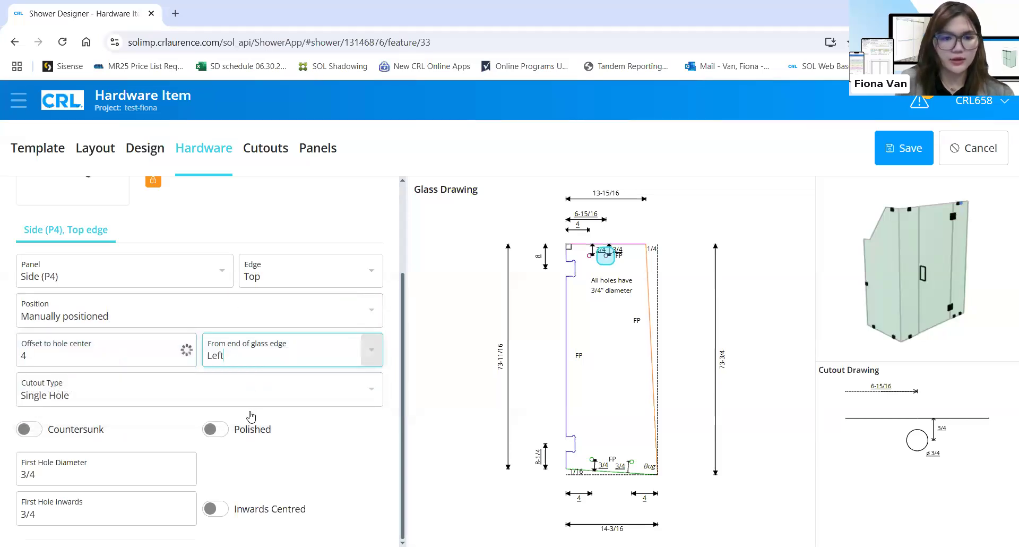
left_click(250, 406)
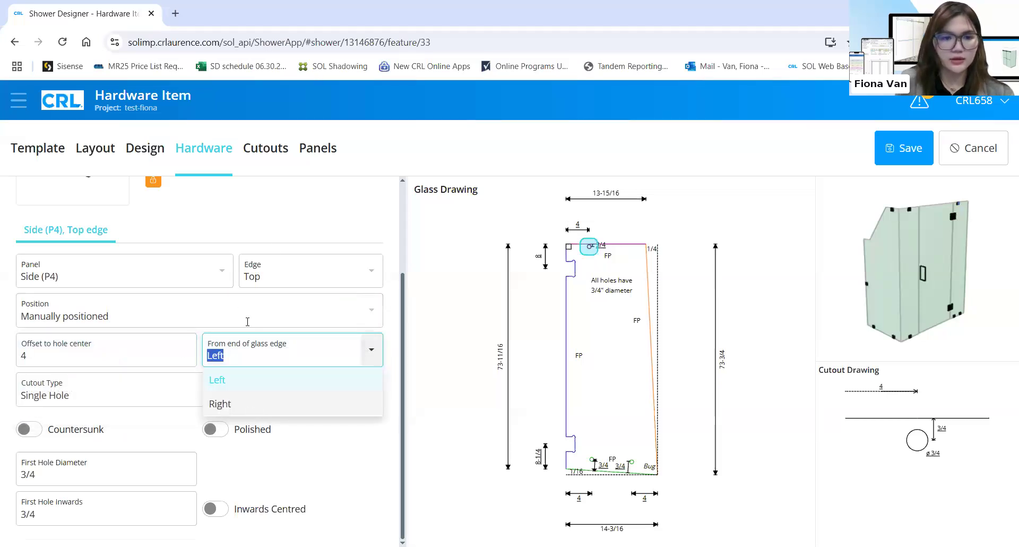
left_click(881, 147)
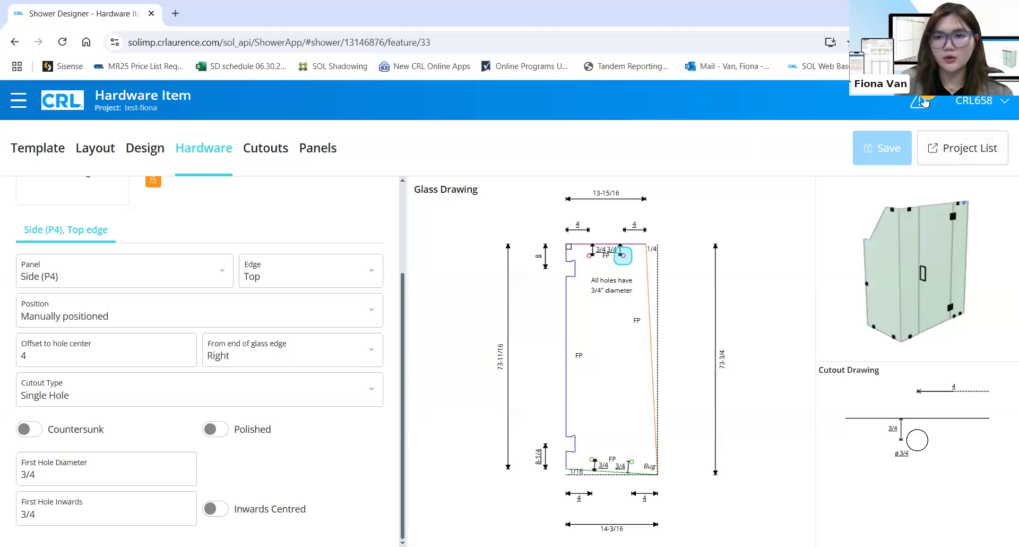
left_click(923, 102)
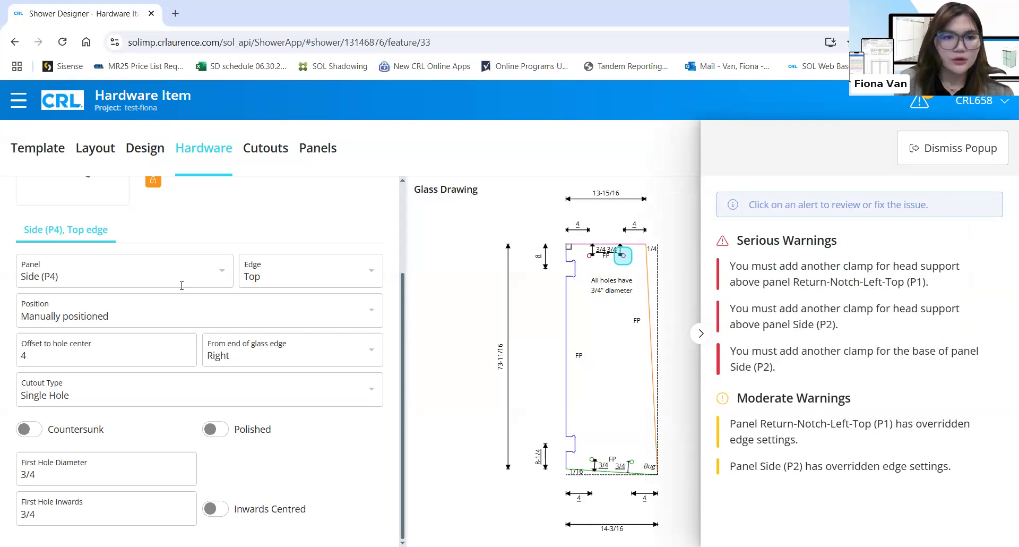
Dismiss the warnings, bump the SCU4 Matte Black quantity to 13, and open the Side (P2) bottom-edge clamp
left_click(155, 205)
scroll(112, 199, "up", 3)
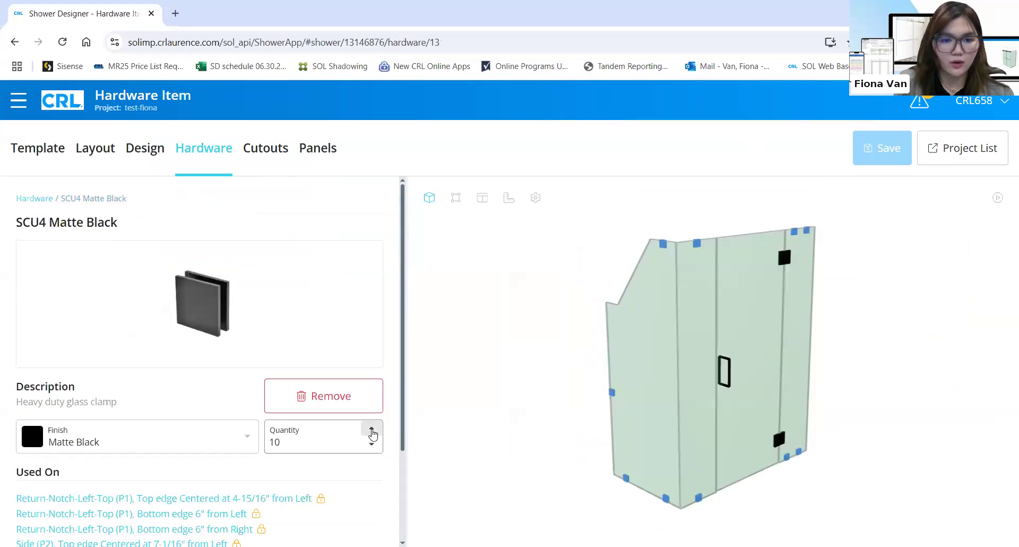
left_click(372, 430)
left_click(371, 430)
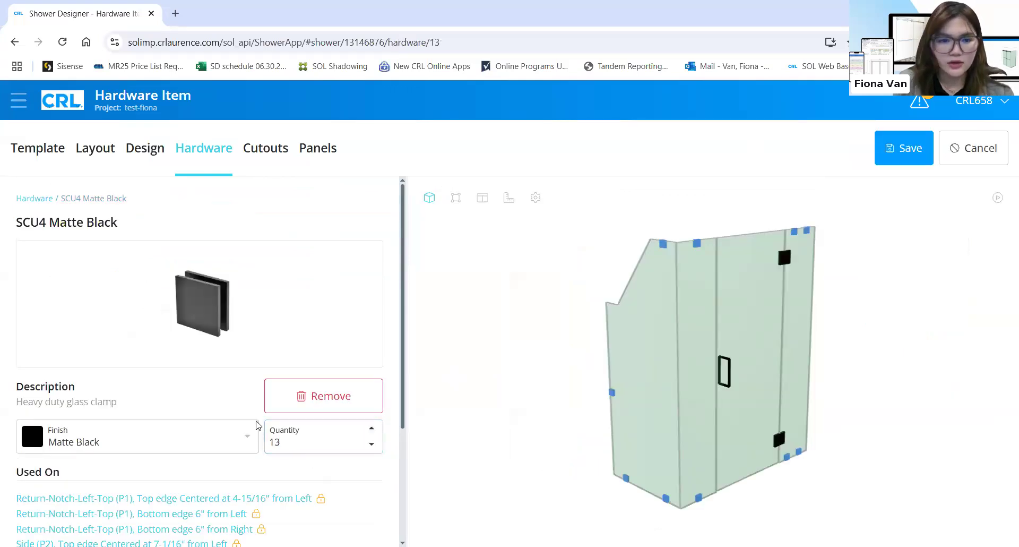
scroll(256, 424, "down", 3)
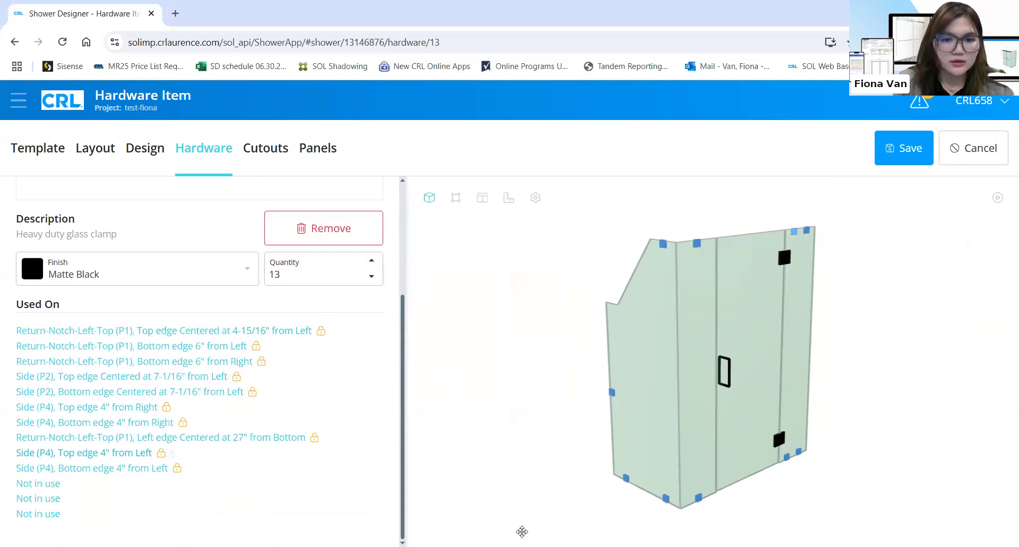
left_click(132, 391)
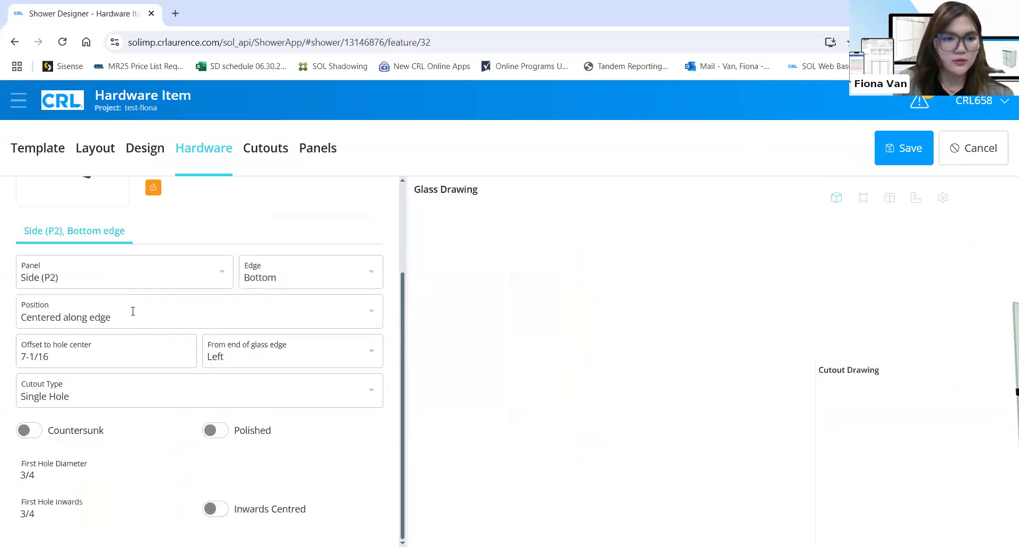
Set the Side (P2) bottom and top clamps to manual positioning, 4 from the left end
left_click(334, 313)
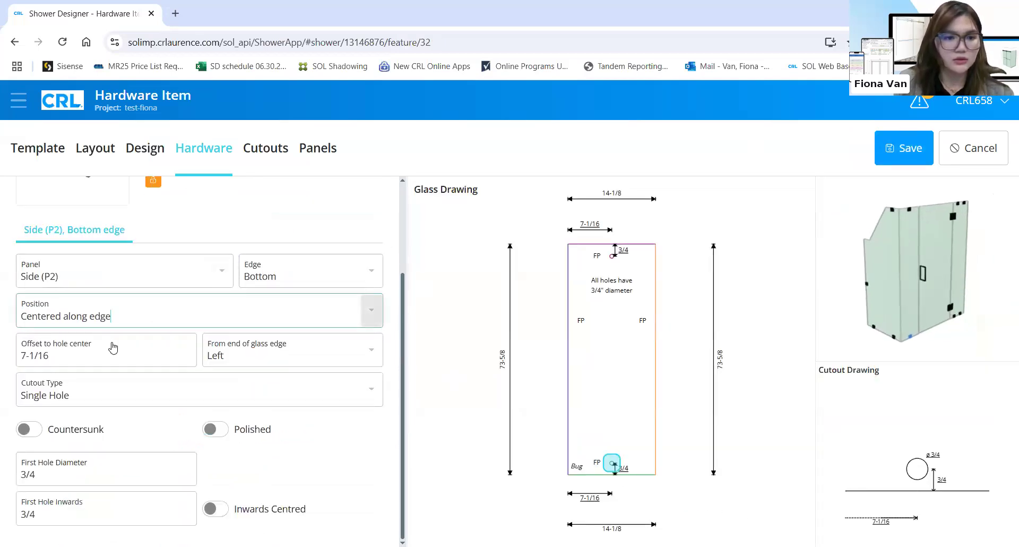
left_click(105, 346)
left_click(105, 355)
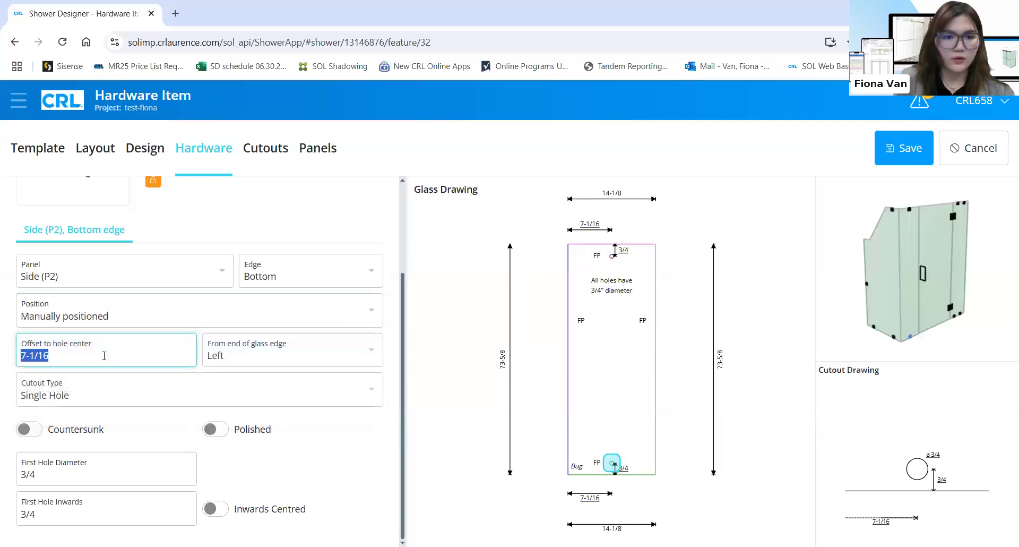
left_click(909, 209)
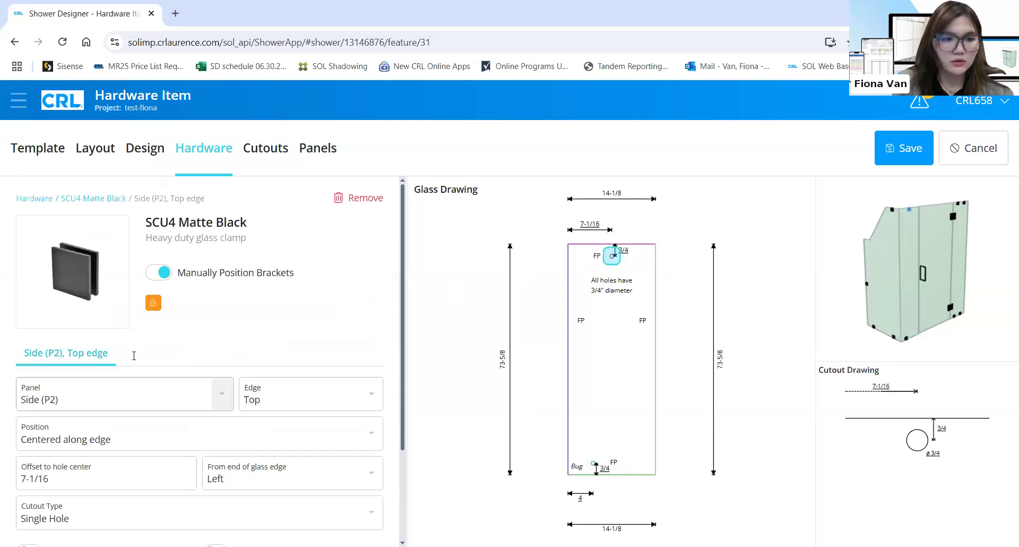
scroll(170, 340, "down", 2)
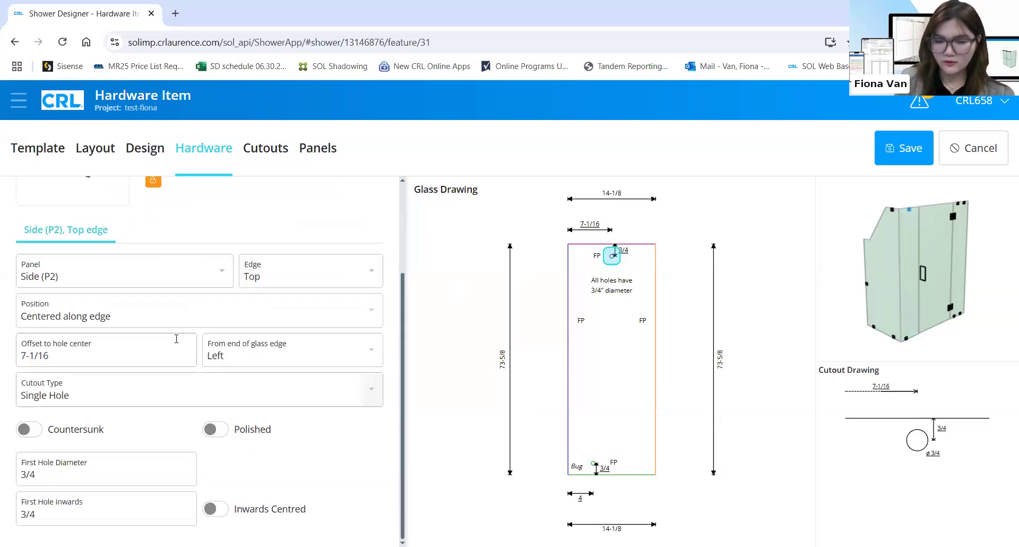
left_click(242, 351)
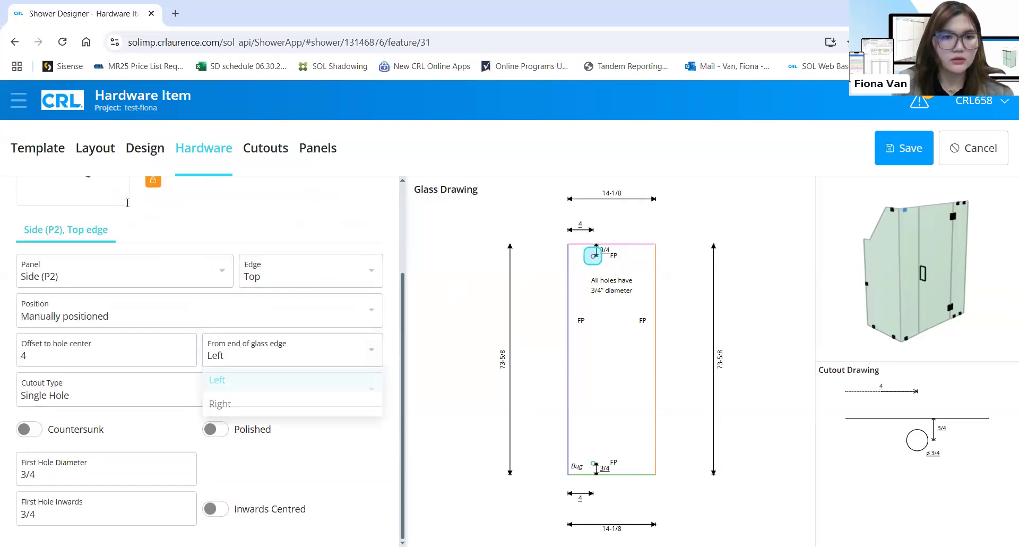
scroll(117, 205, "up", 3)
Open an unused SCU4 clamp's settings
scroll(87, 467, "down", 3)
left_click(50, 484)
scroll(182, 340, "down", 1)
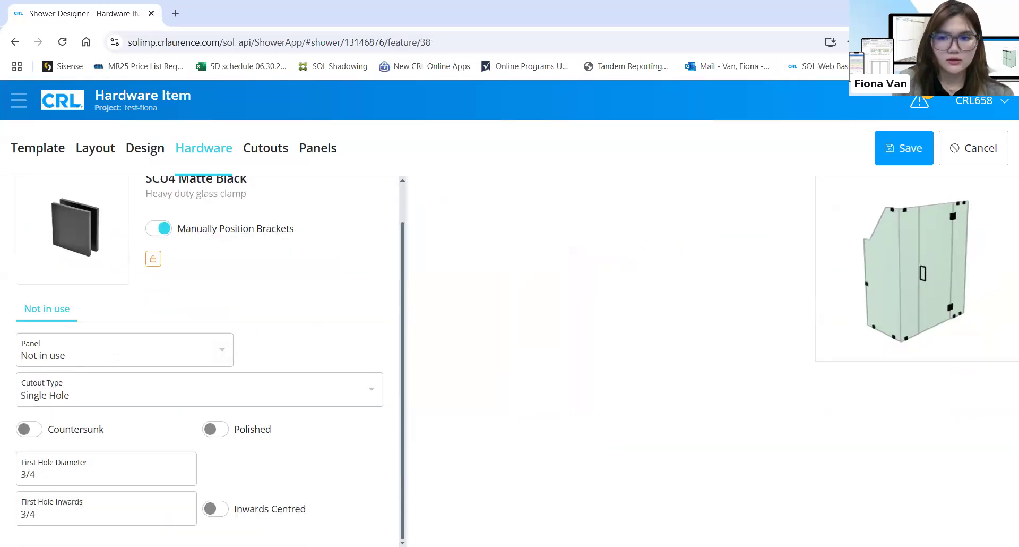
Assign an unused clamp to Side (P2)'s top edge, offset 4 from the right end
left_click(117, 355)
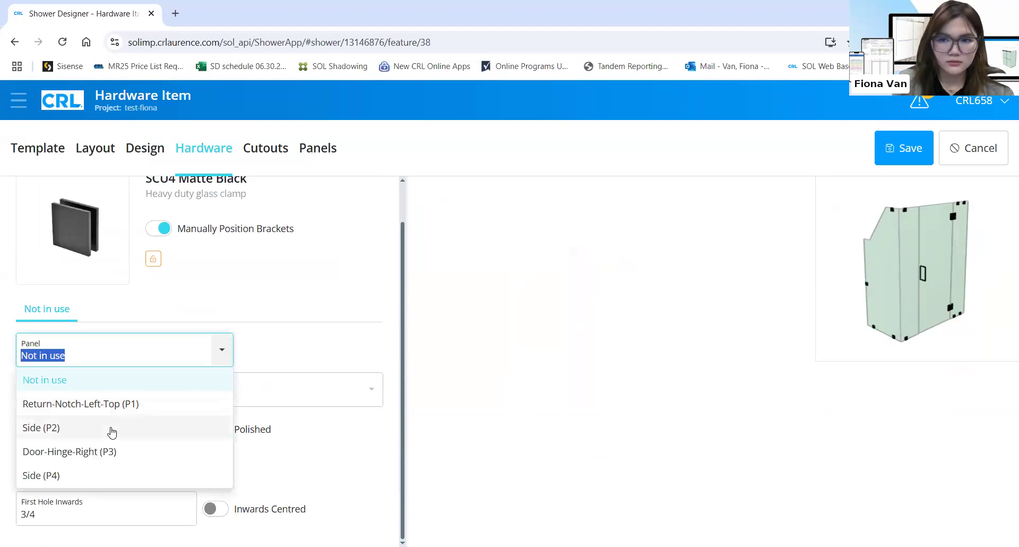
left_click(274, 356)
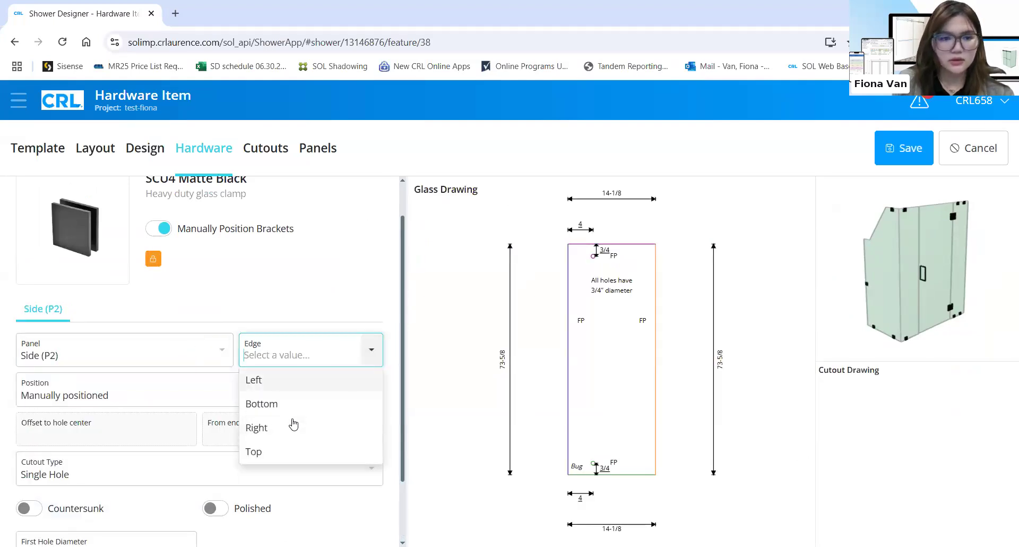
left_click(254, 451)
left_click(150, 427)
type("4")
left_click(269, 432)
left_click(250, 486)
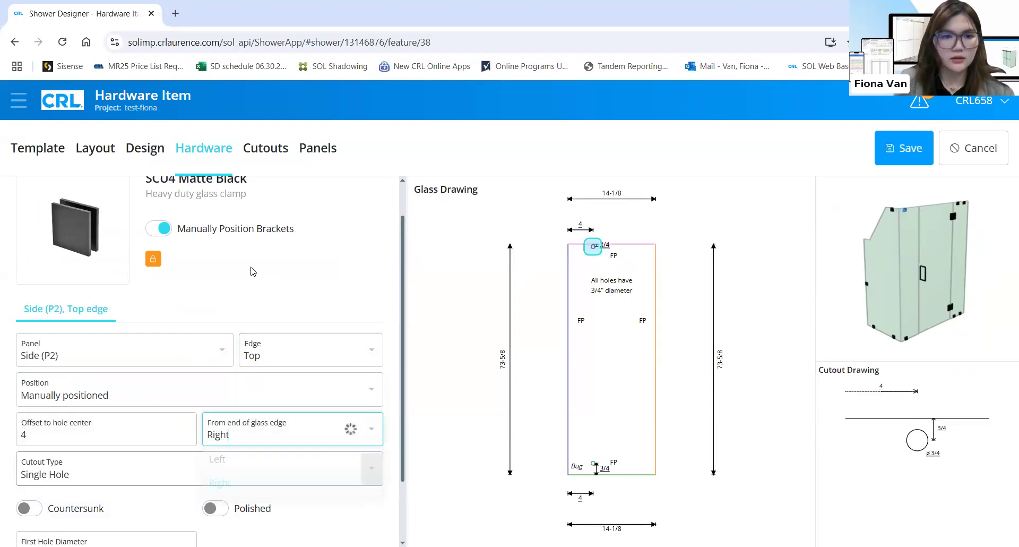
scroll(212, 235, "up", 1)
left_click(109, 200)
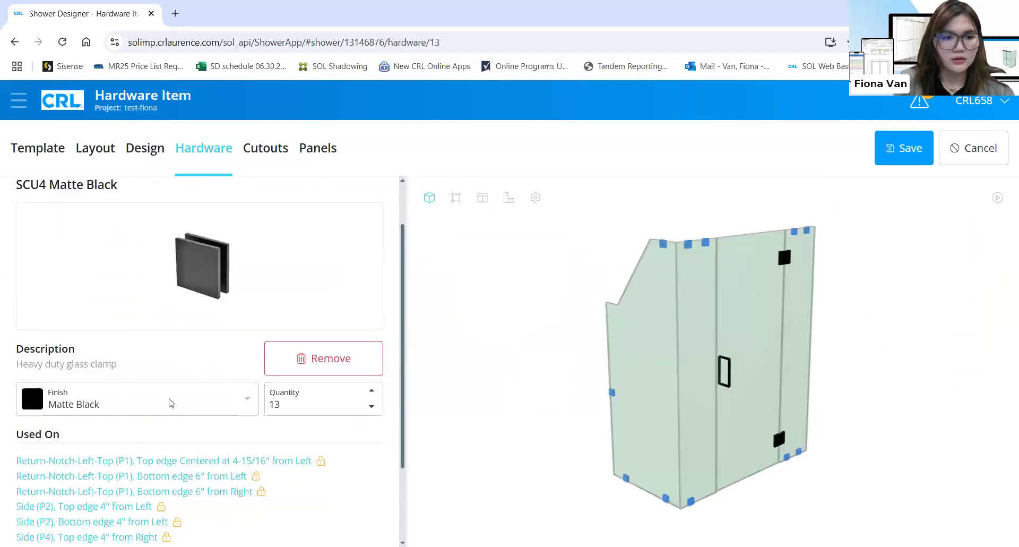
Assign the next unused clamp to Side (P2)'s bottom edge, offset 4 from the right end
scroll(50, 501, "down", 3)
left_click(51, 500)
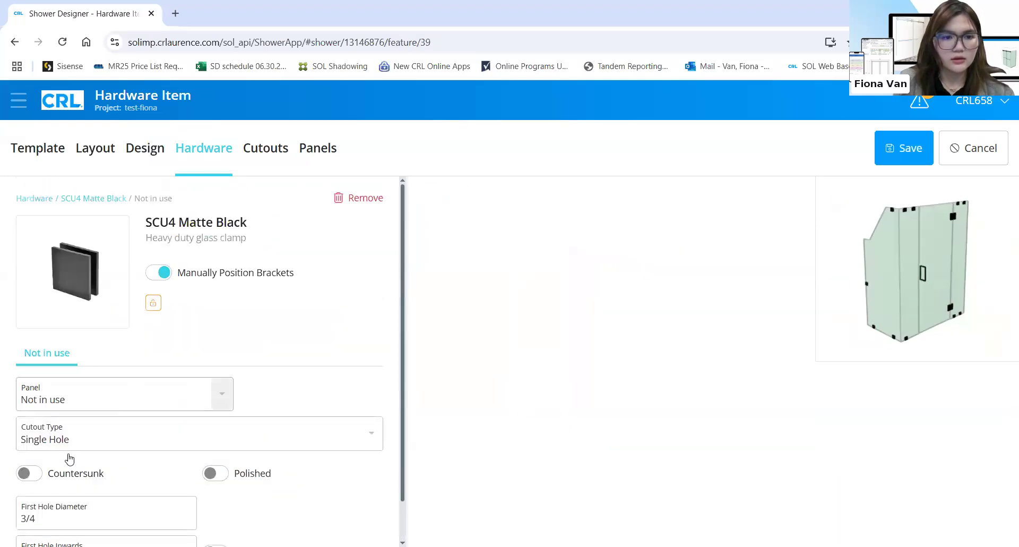
left_click(41, 472)
left_click(292, 399)
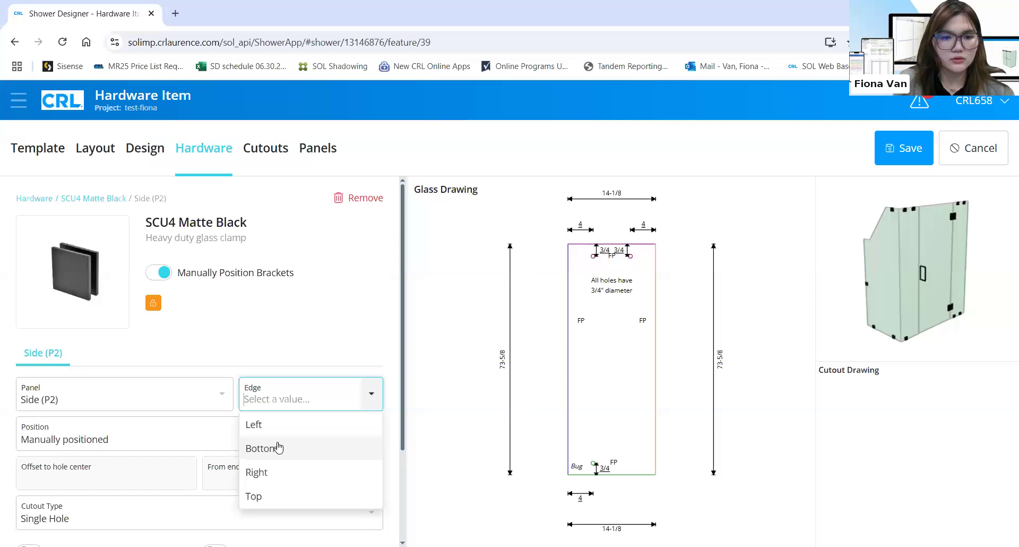
left_click(261, 448)
left_click(144, 471)
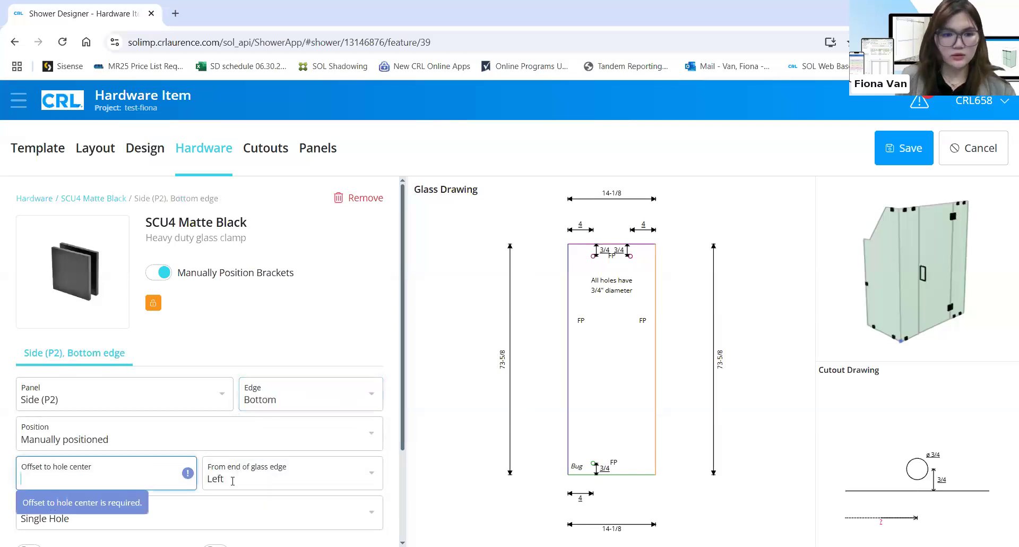
type("4")
key("Tab")
left_click(253, 526)
scroll(307, 449, "down", 2)
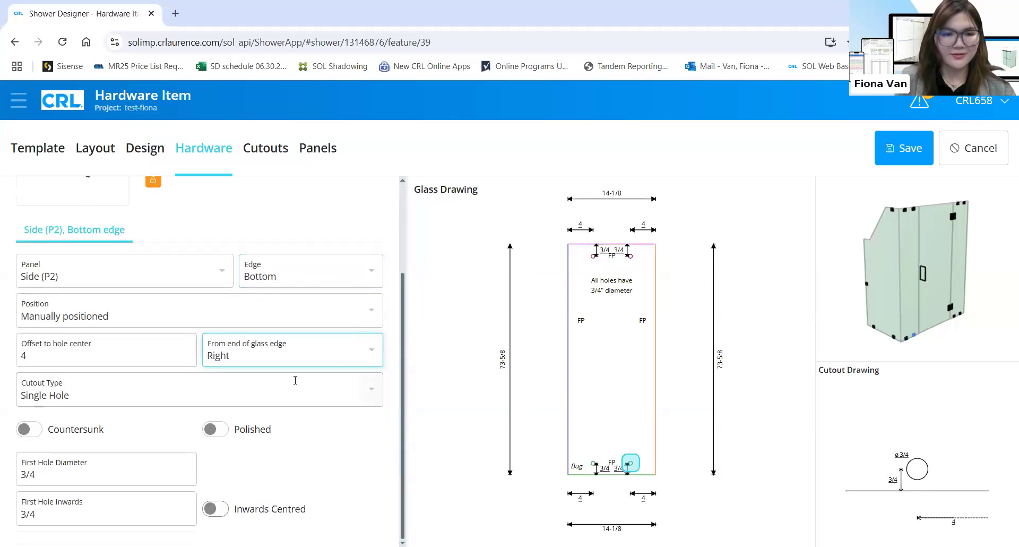
scroll(308, 449, "up", 2)
left_click(98, 201)
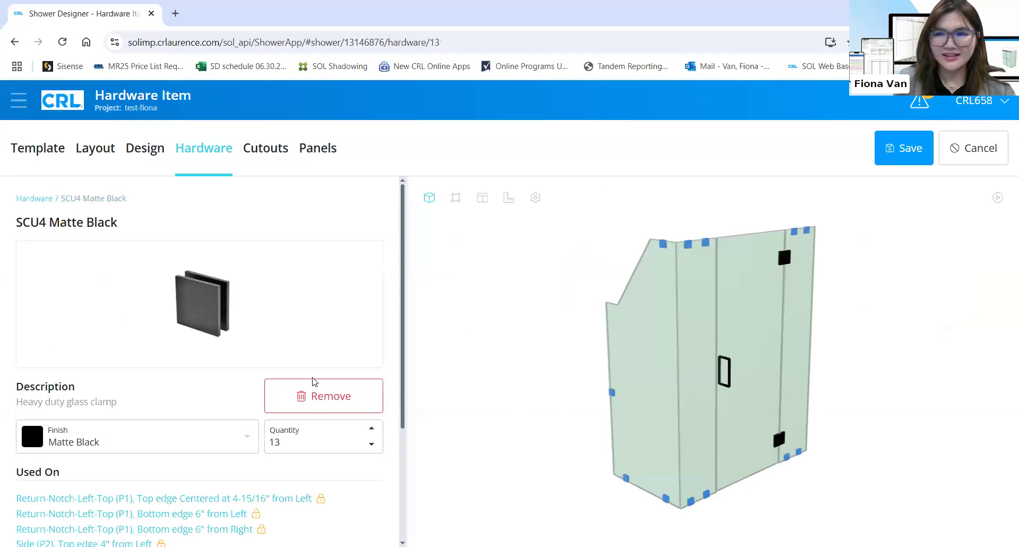
Save the design, follow the missing P1 head-support warning, and open the last unused SCU4 clamp
scroll(312, 382, "down", 3)
left_click(900, 148)
left_click(919, 102)
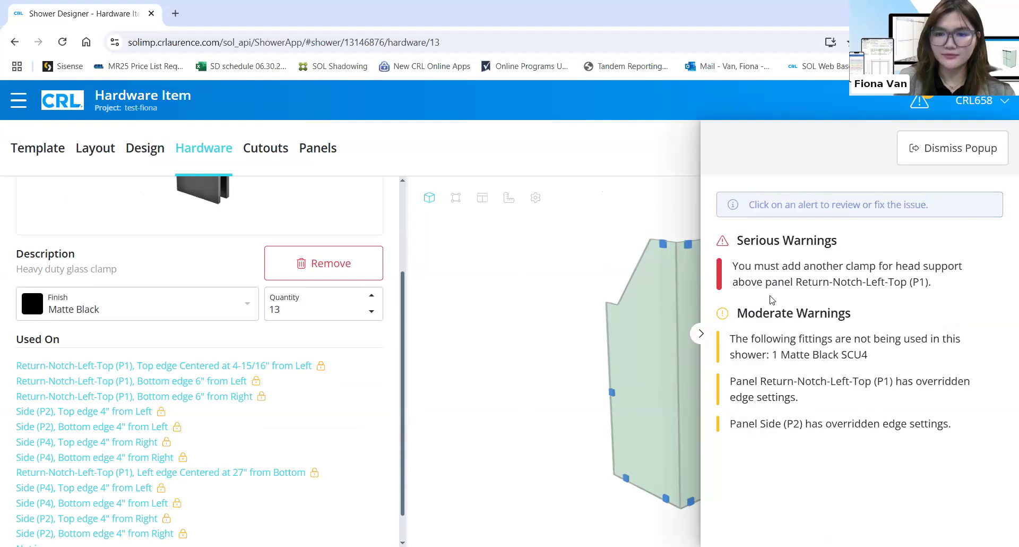
left_click(805, 286)
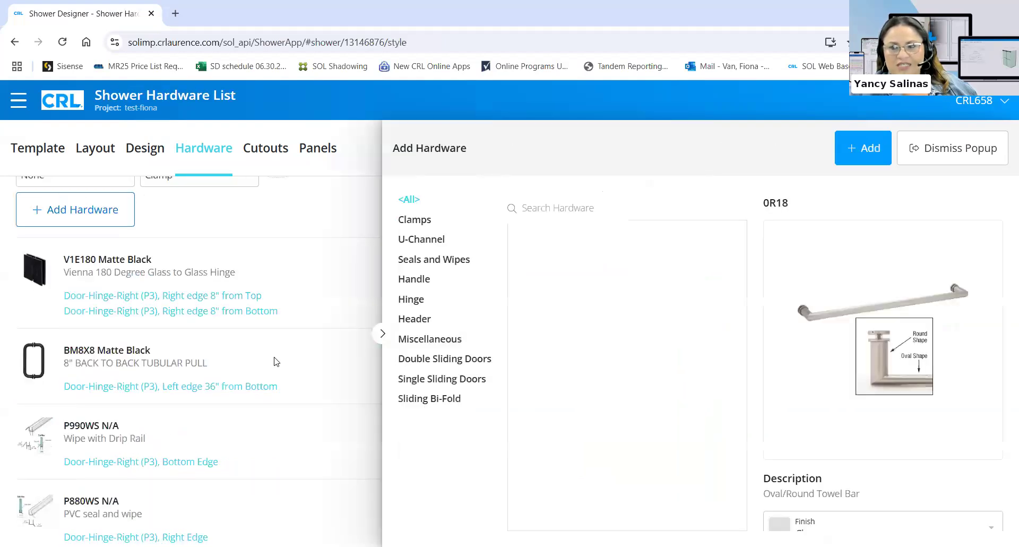
left_click(276, 374)
scroll(275, 373, "down", 5)
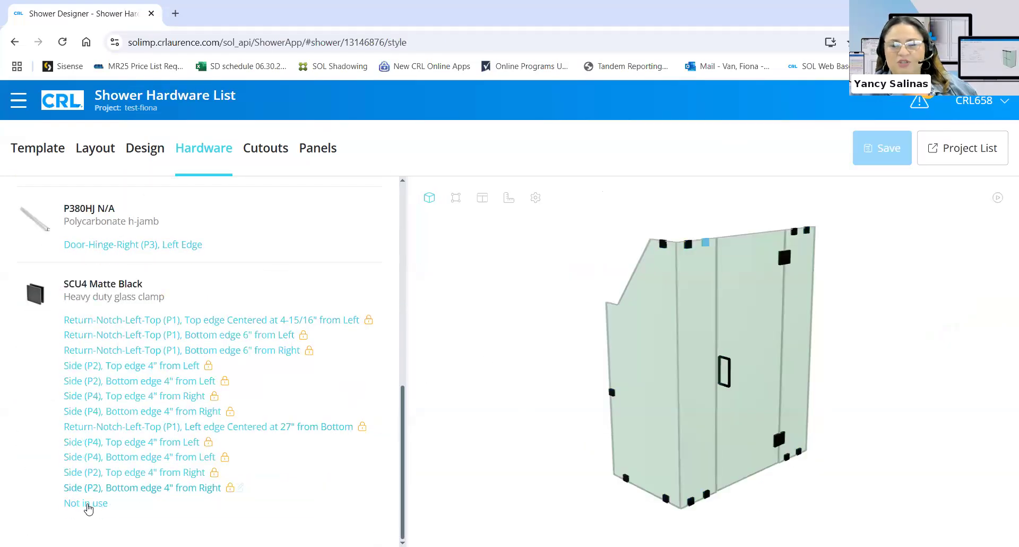
left_click(87, 505)
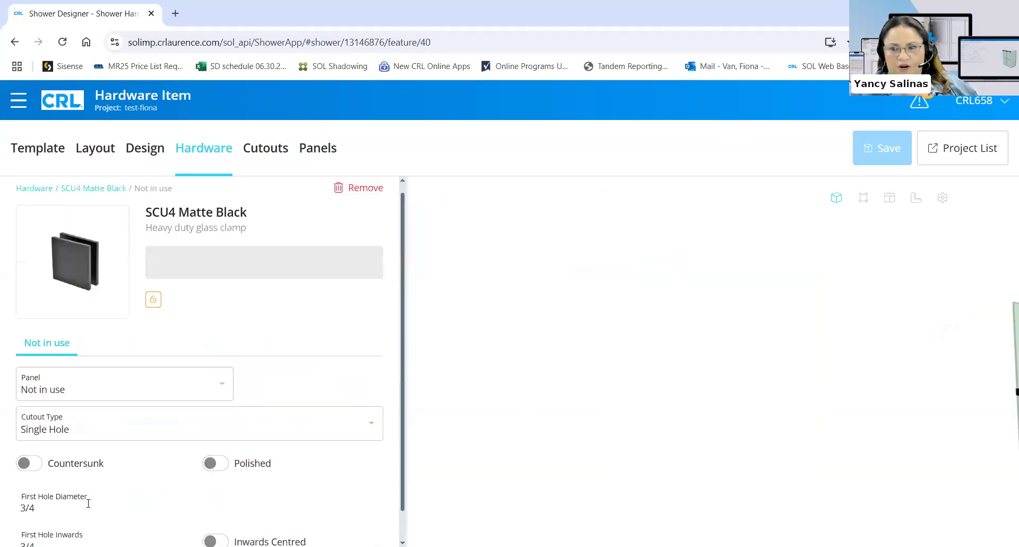
Assign the clamp to Return-Notch-Left-Top (P1), centred on the notch's vertical edge, save, and check warnings
left_click(184, 380)
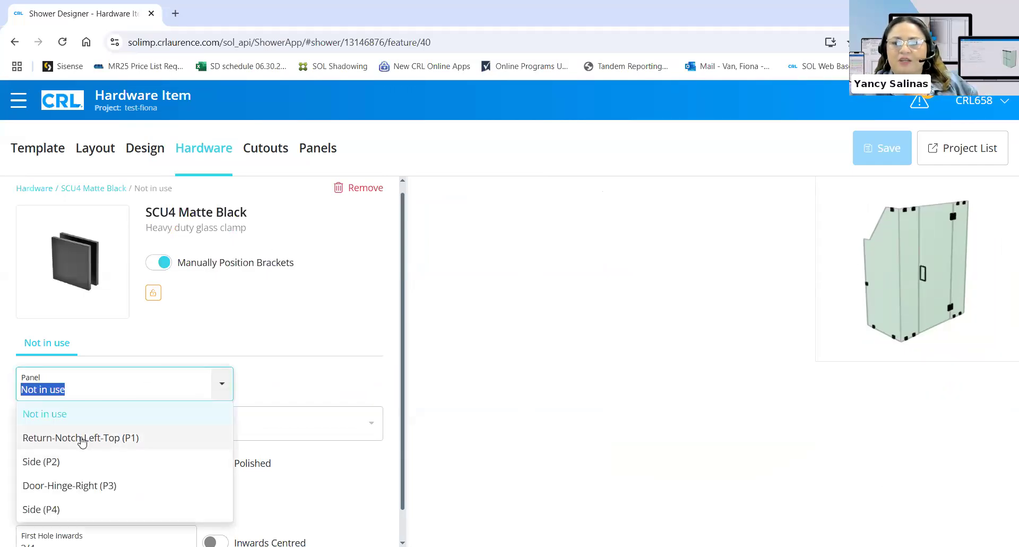
left_click(82, 438)
left_click(306, 388)
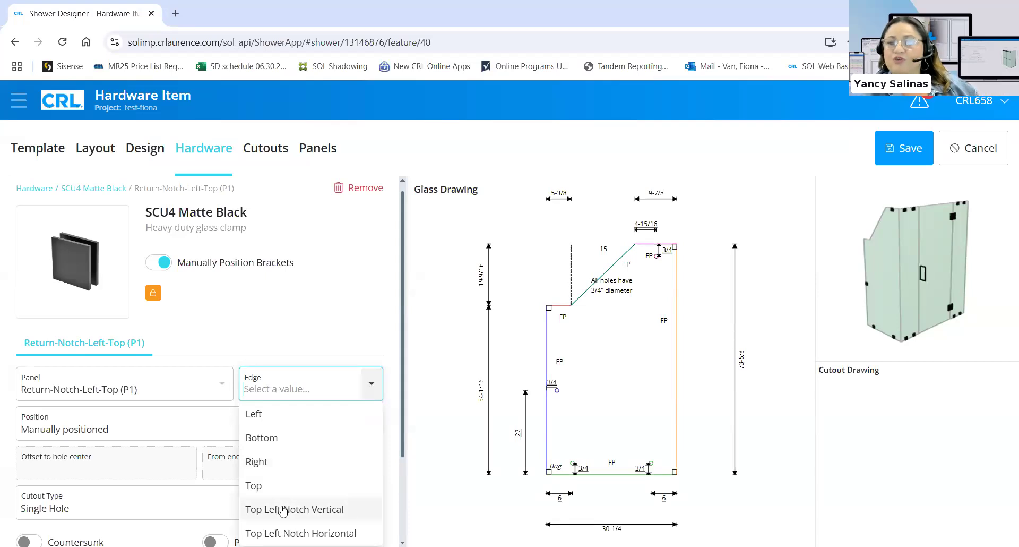
left_click(283, 509)
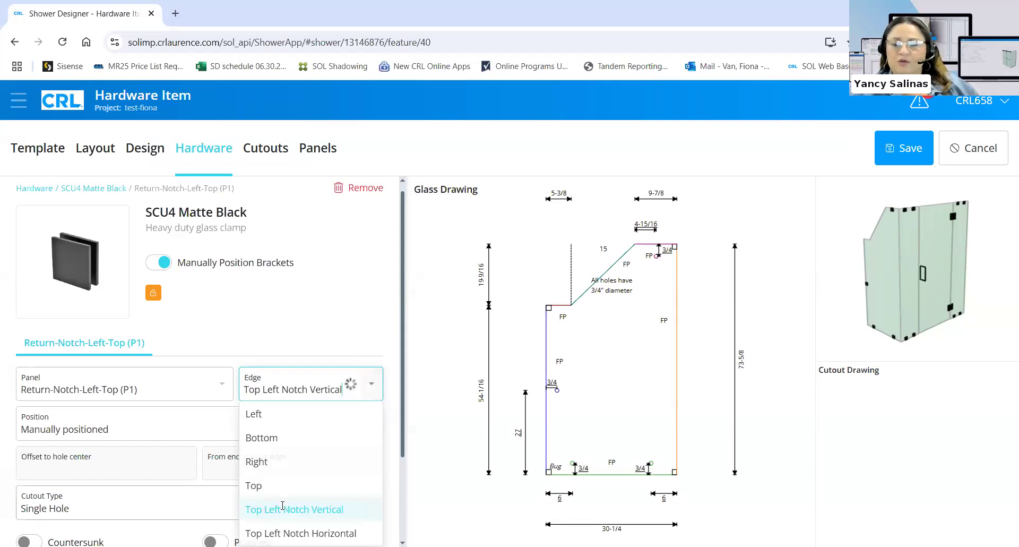
left_click(135, 420)
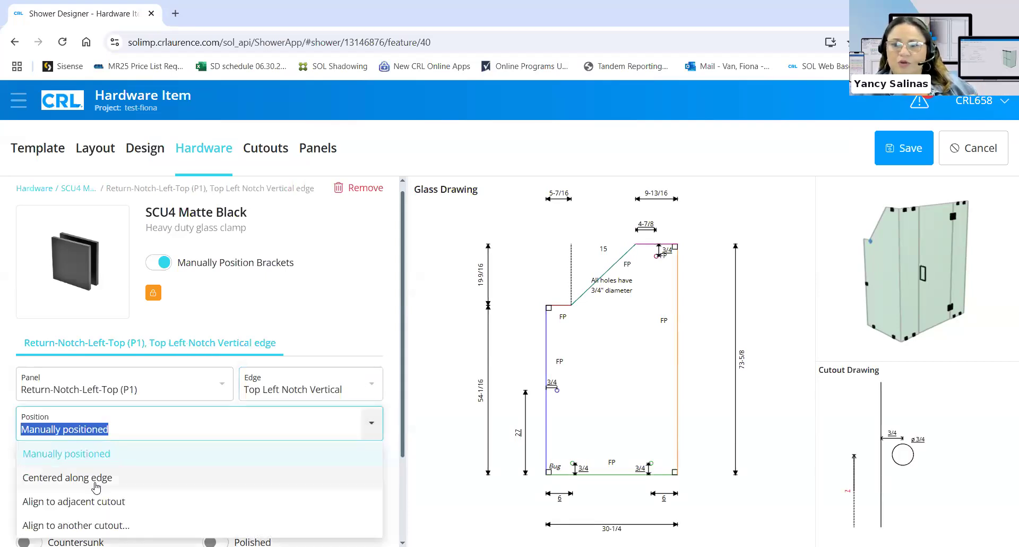
left_click(79, 477)
left_click(903, 149)
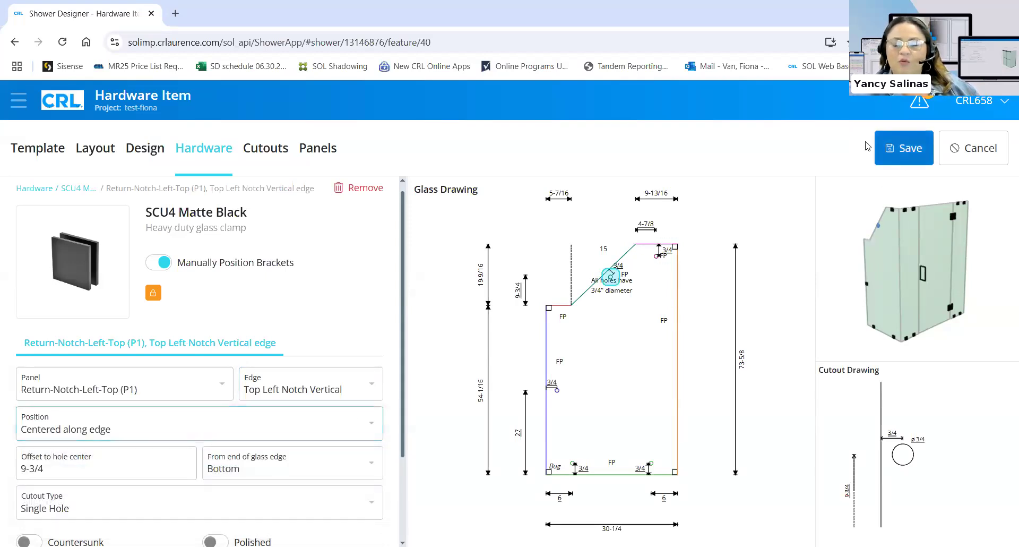
left_click(919, 102)
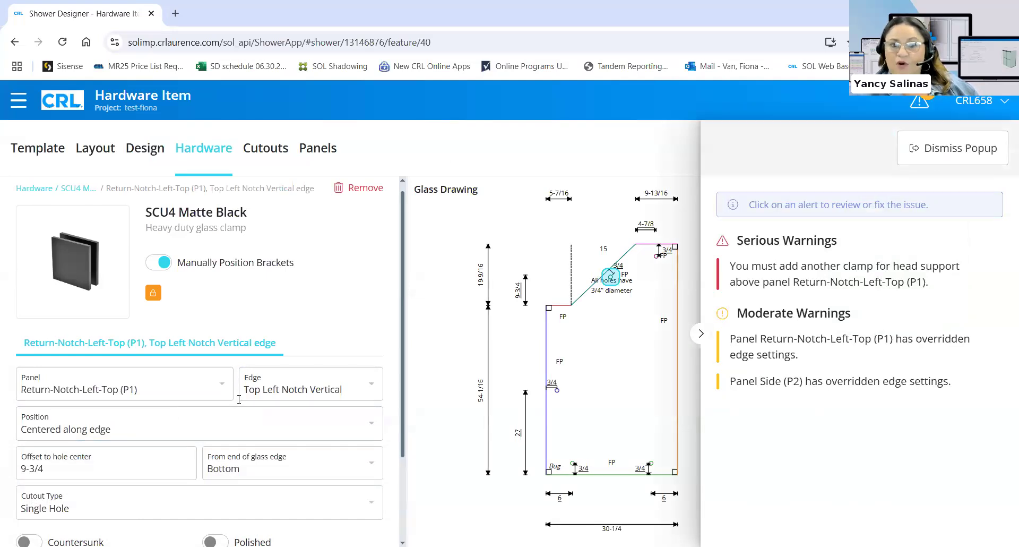
Move the clamp to the Top Left Notch Horizontal edge, save, and recheck the warnings
left_click(297, 390)
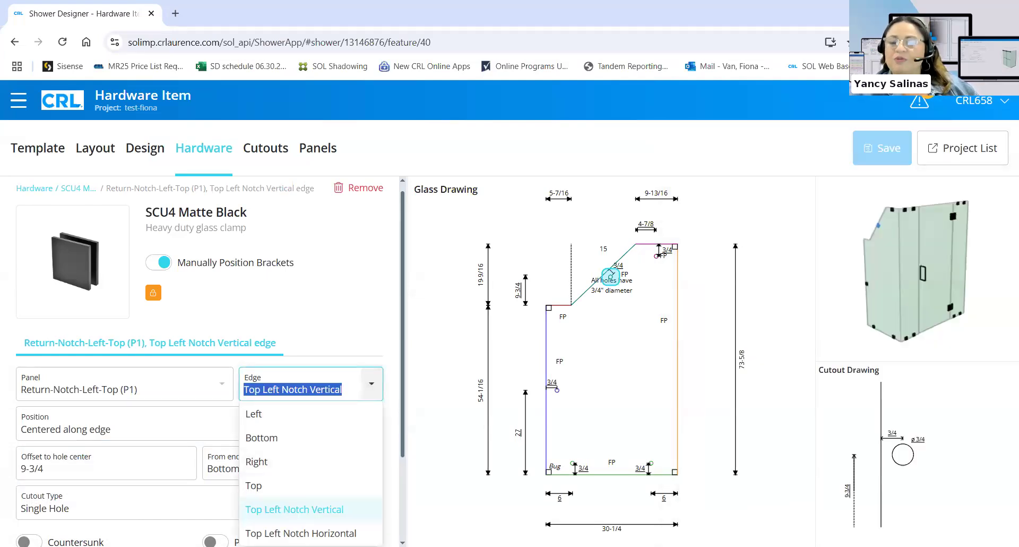
left_click(367, 532)
left_click(901, 150)
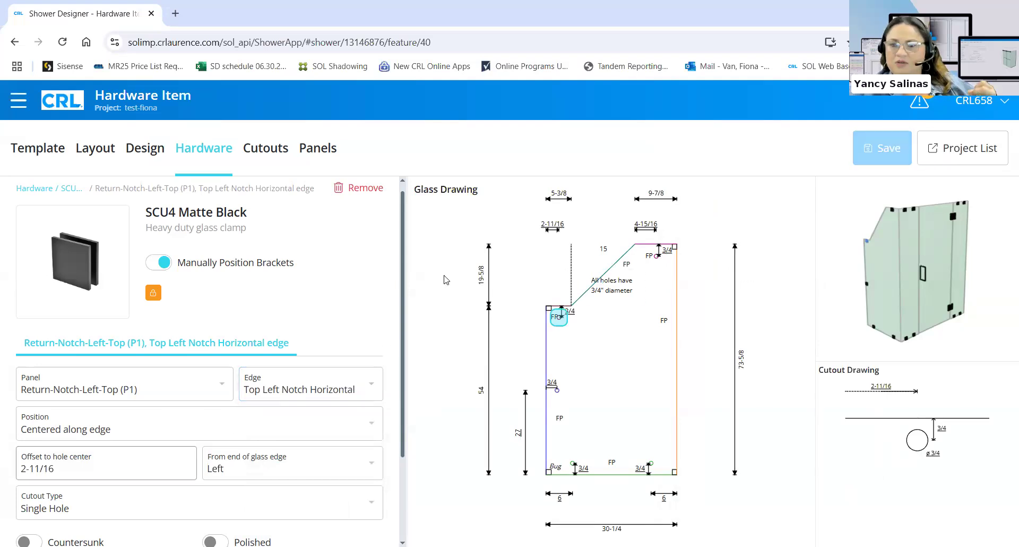
left_click(920, 101)
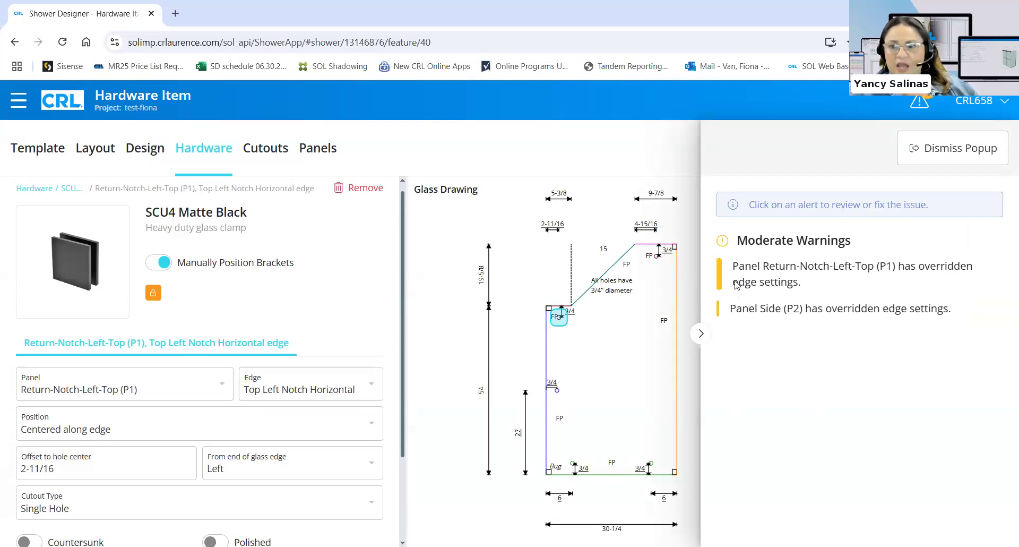
Dismiss the warnings, review the notch clamp's hardware fields, then reopen and dismiss the warnings again
left_click(561, 165)
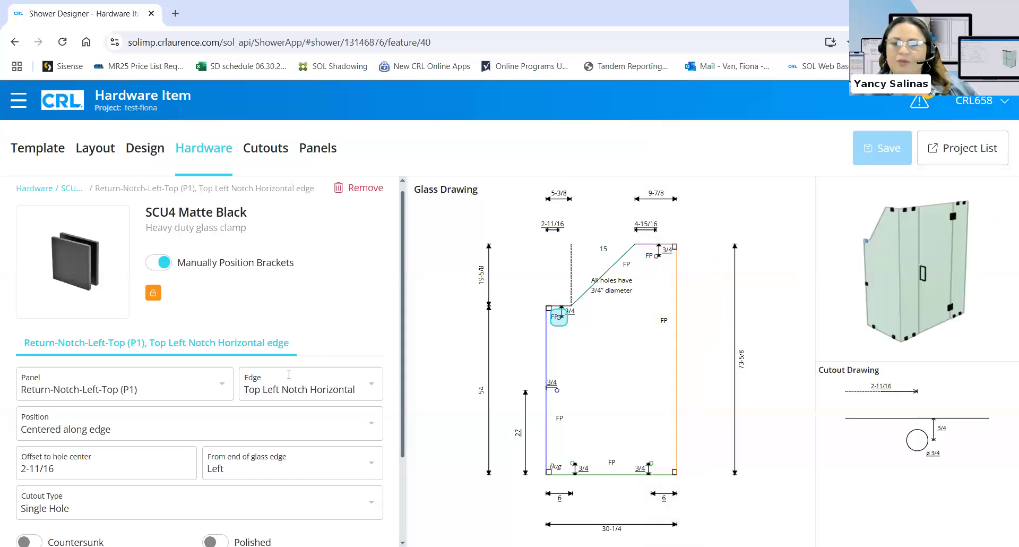
scroll(289, 374, "down", 2)
scroll(280, 384, "up", 1)
scroll(329, 419, "down", 1)
left_click(918, 103)
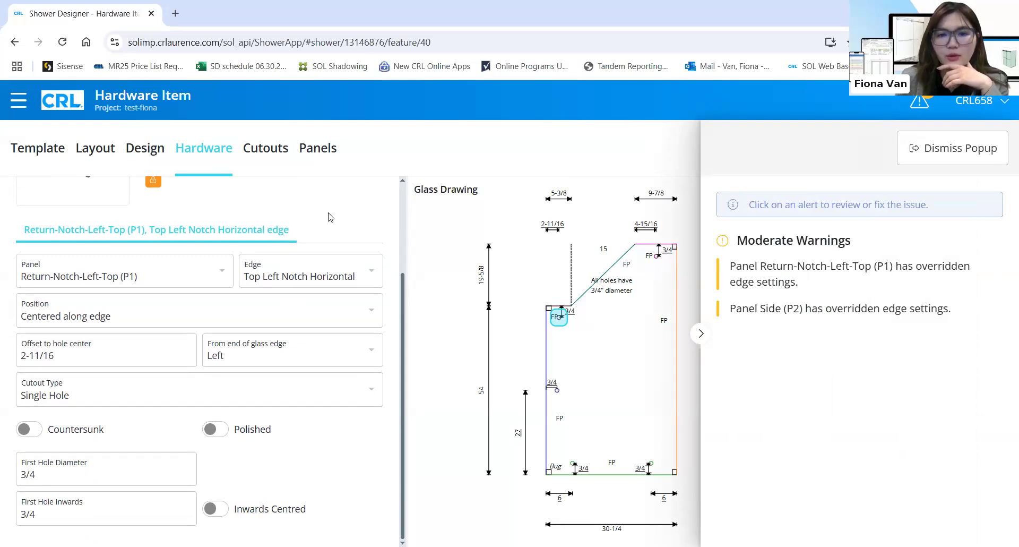
left_click(287, 206)
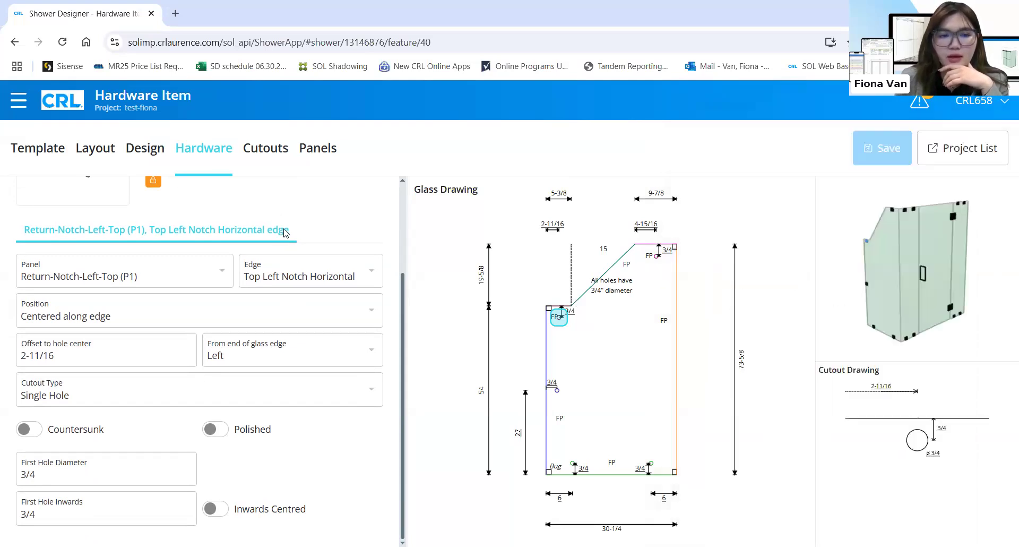
scroll(285, 233, "up", 3)
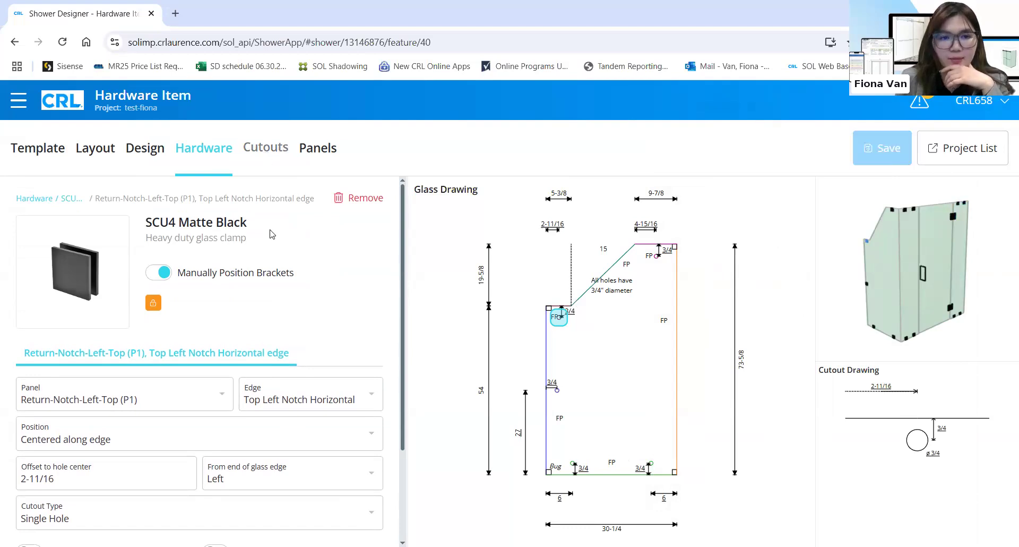
Switch to the Cutouts list and open the P1 top-edge clamp's details
left_click(270, 151)
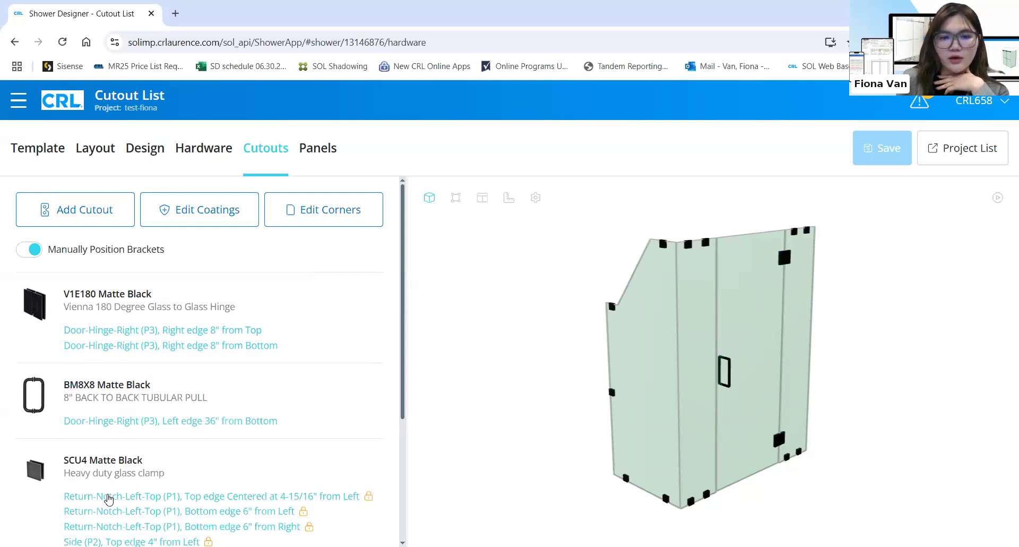
scroll(116, 527, "down", 2)
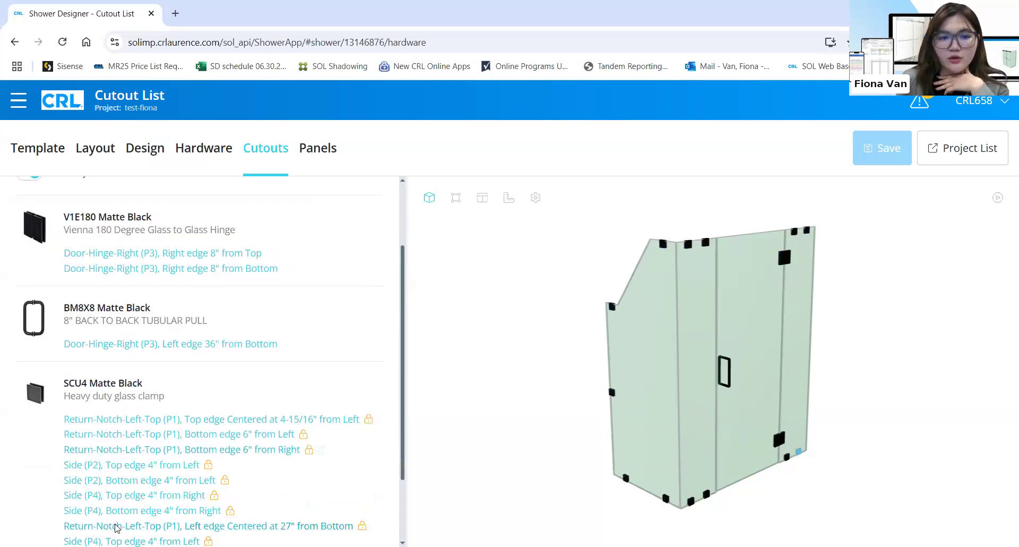
scroll(259, 305, "down", 1)
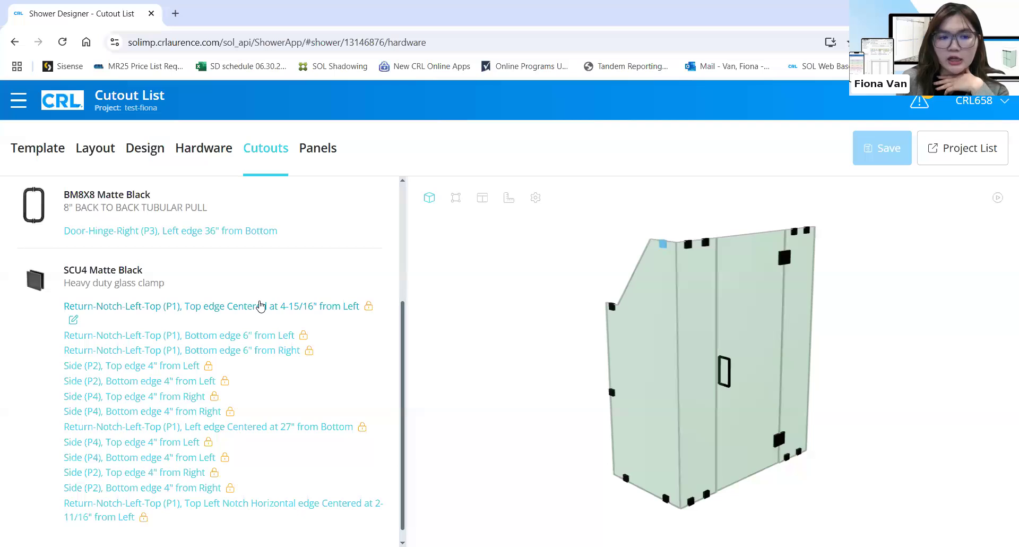
left_click(259, 305)
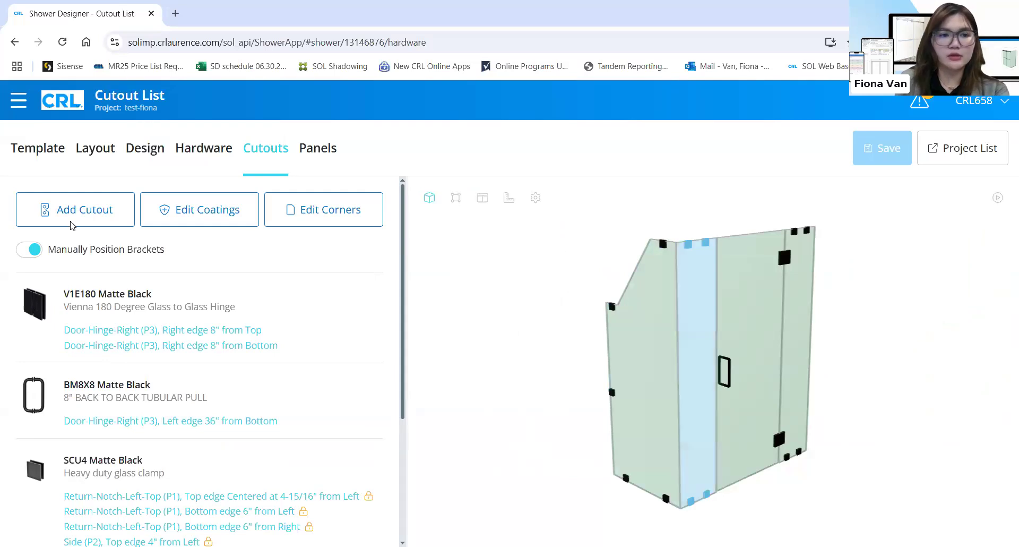
Browse the Add Cutout shape tiles without keeping a cutout, then bring up Edit Coatings
left_click(75, 206)
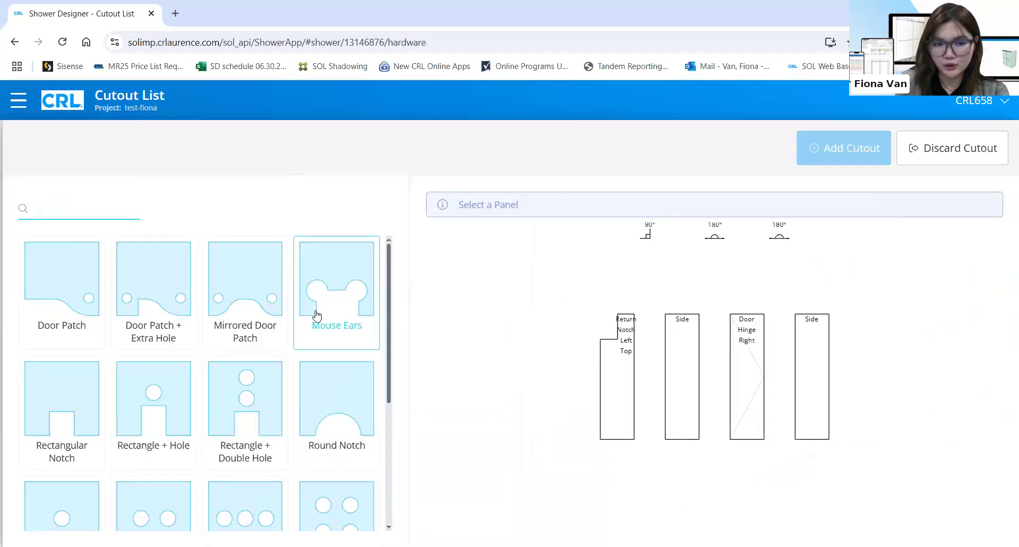
scroll(316, 315, "down", 5)
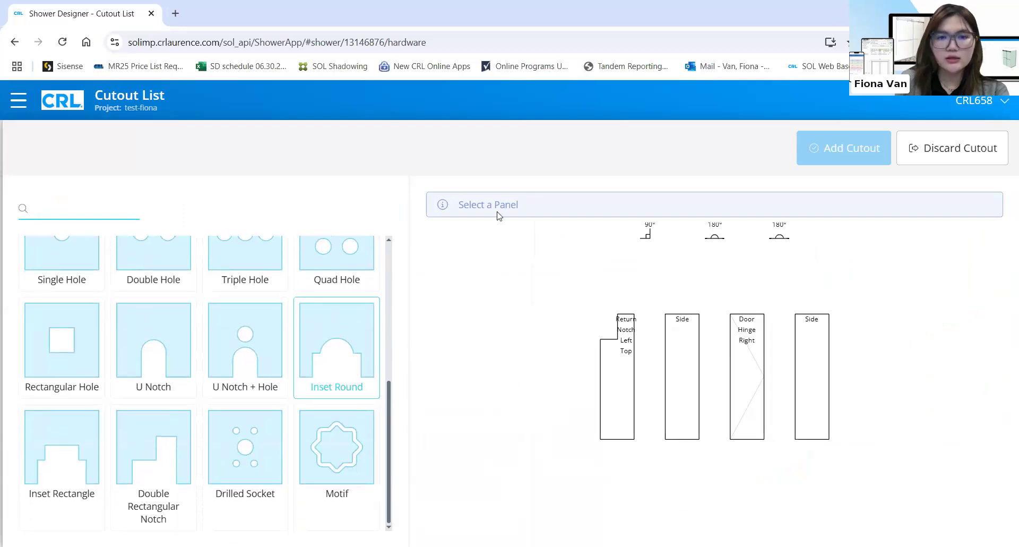
scroll(360, 356, "up", 2)
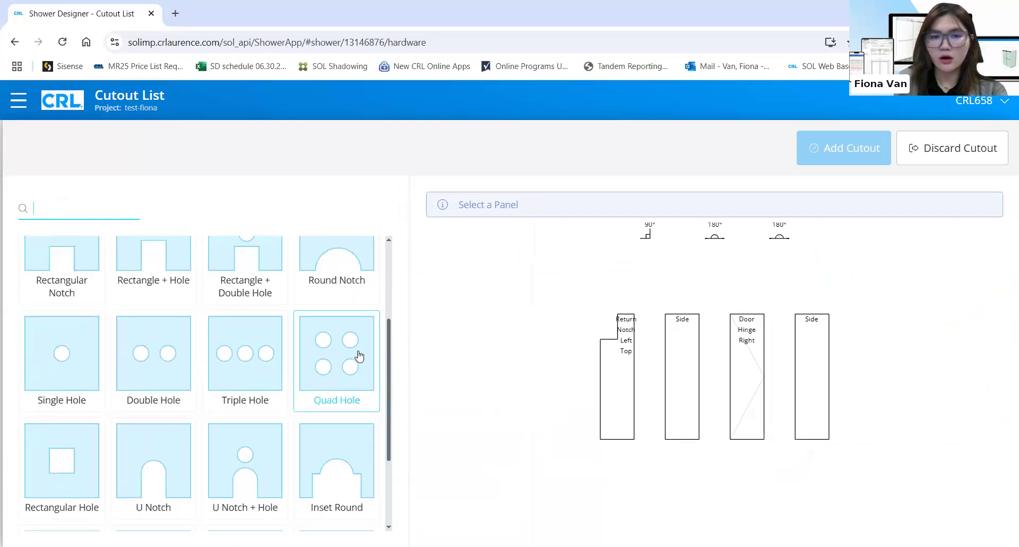
scroll(359, 355, "up", 3)
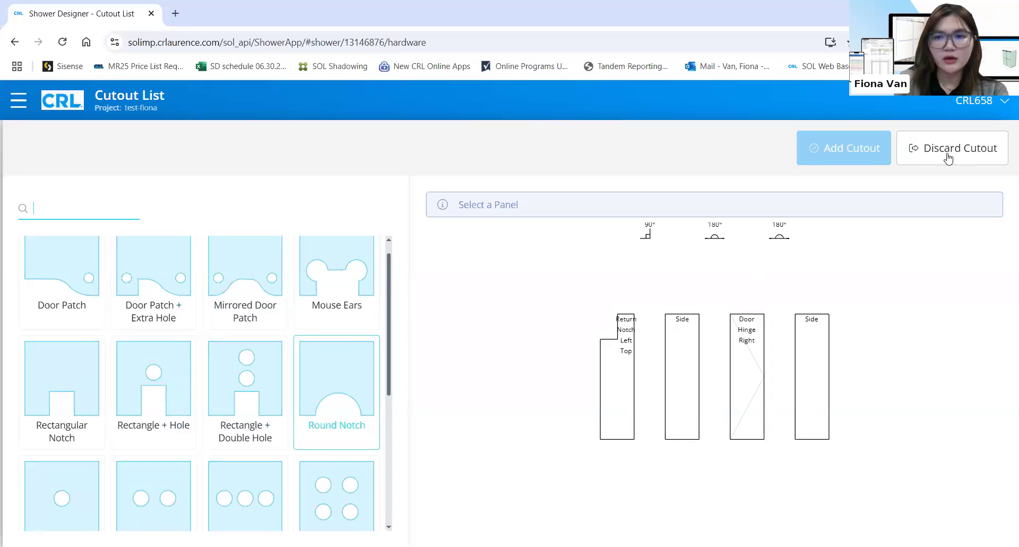
left_click(207, 208)
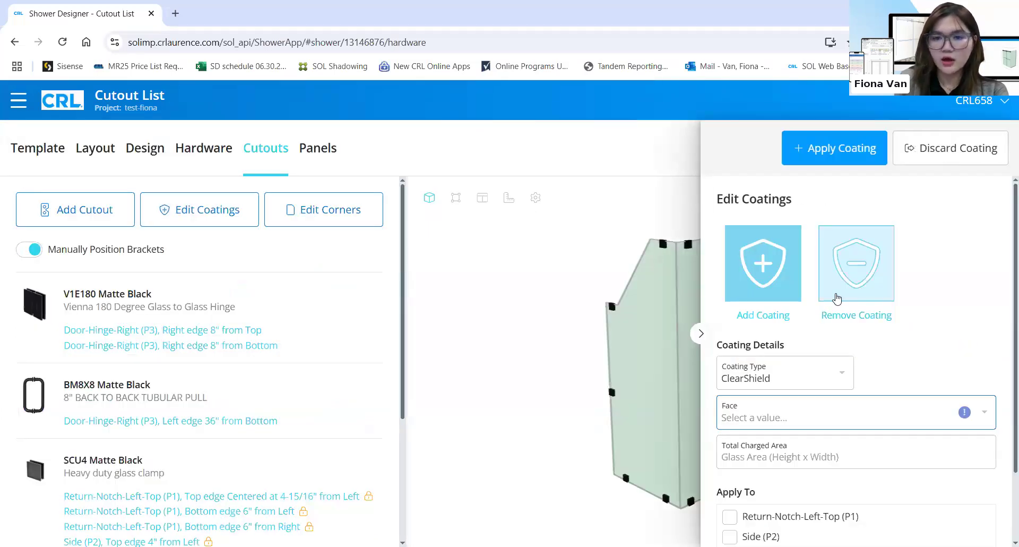
Inspect the Coating Type and coated-face choices without changing the ClearShield coating
scroll(836, 295, "down", 1)
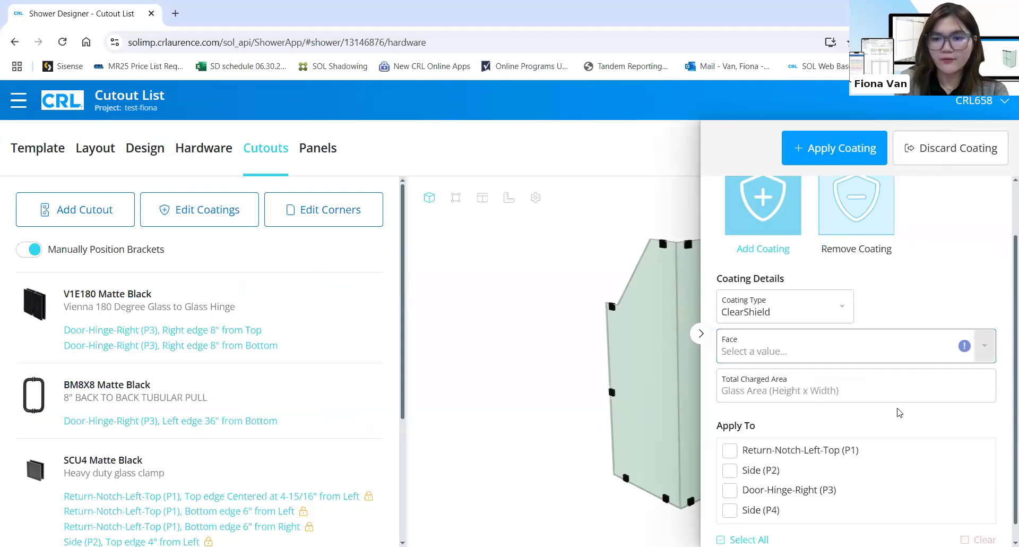
left_click(841, 307)
left_click(869, 421)
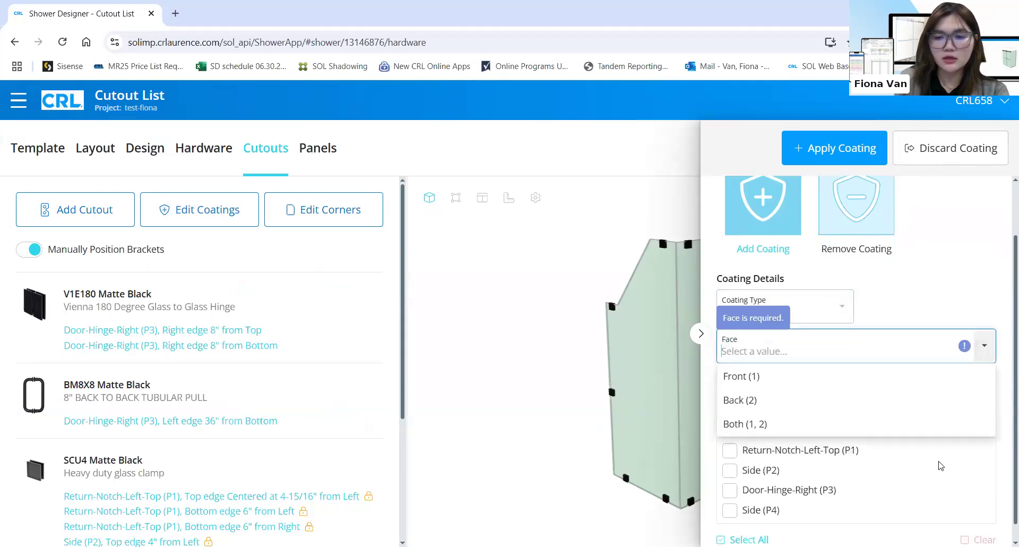
left_click(830, 453)
scroll(831, 453, "down", 1)
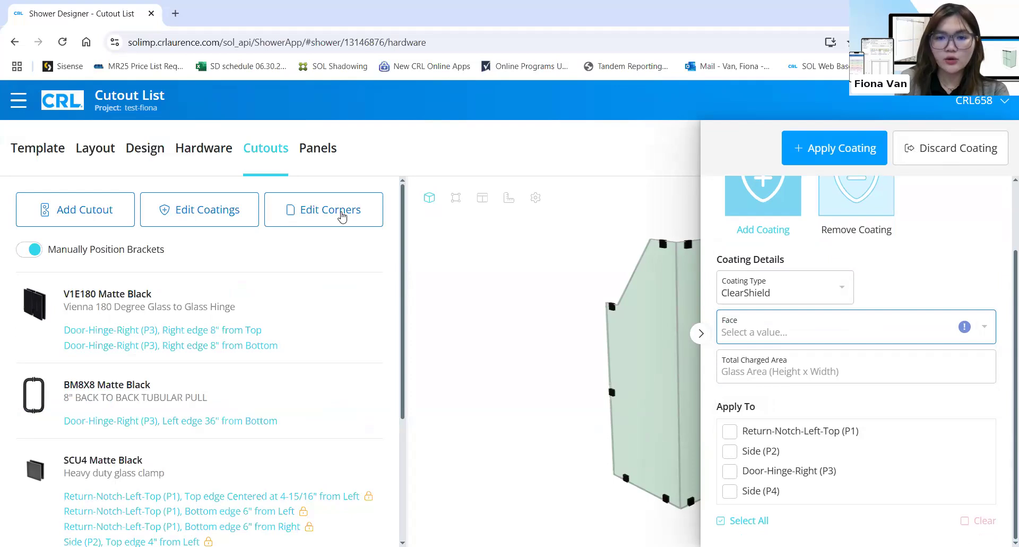
Preview the angled corner option, close the corner editor unapplied, and orbit the 3D model to near-front
left_click(342, 216)
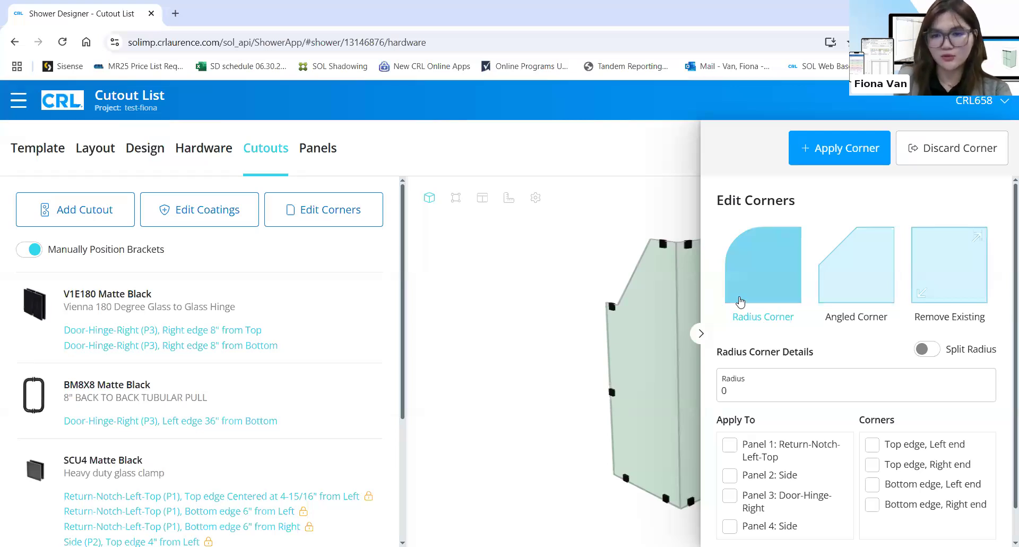
left_click(828, 273)
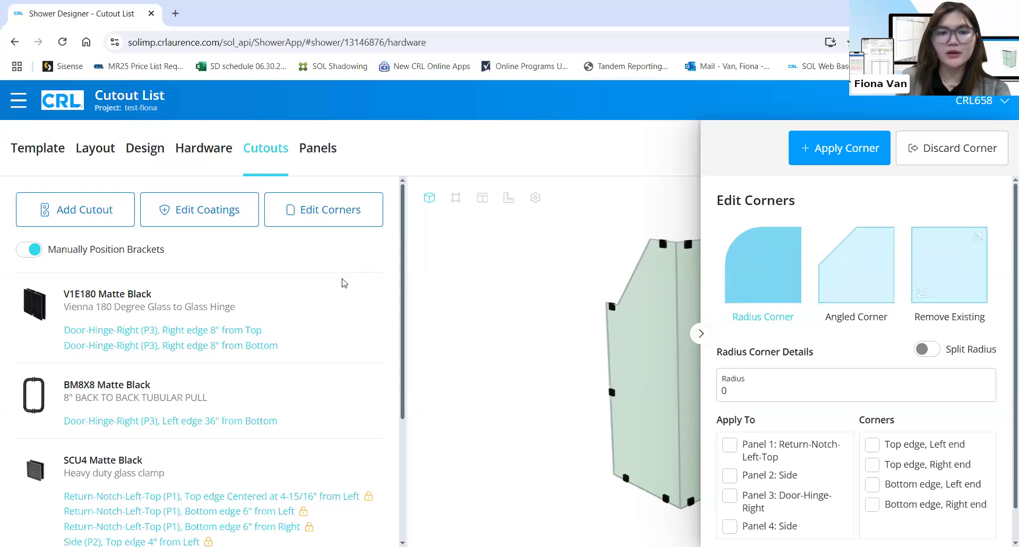
left_click(700, 333)
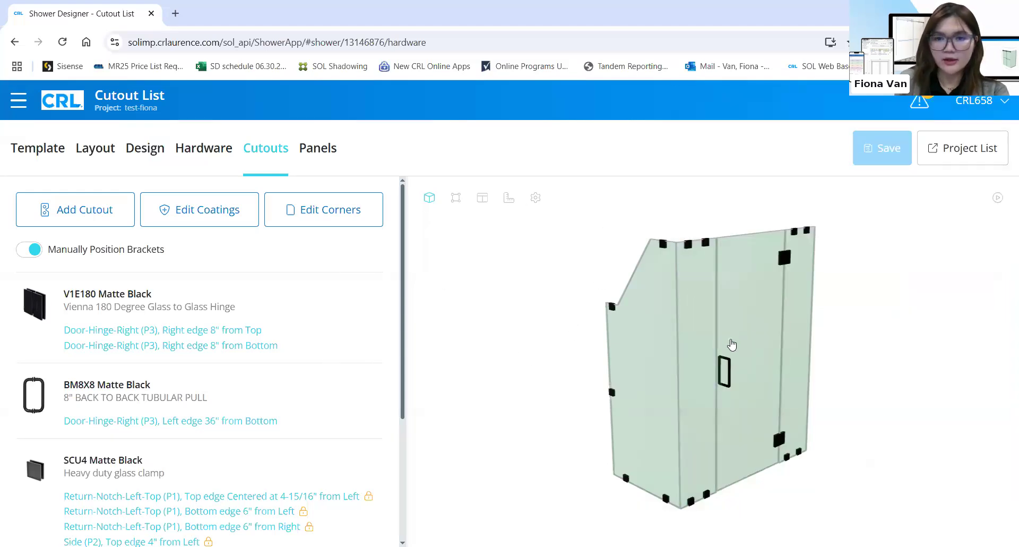
mouse_move(726, 306)
left_mouse_down()
mouse_move(765, 307)
mouse_move(722, 305)
left_mouse_up()
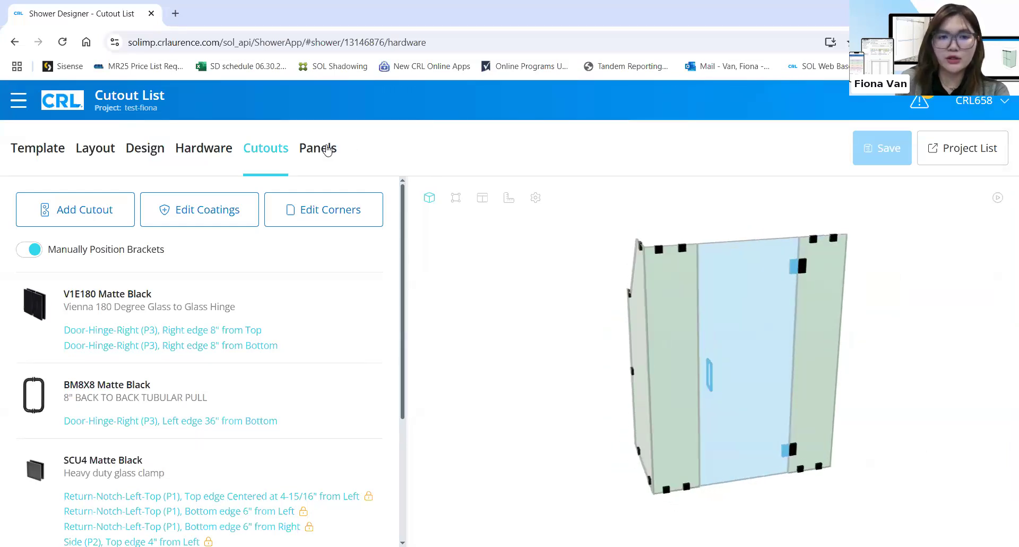
Check the Return-Notch-Left-Top (P1) edge lengths A–F and clearances, then show its edge settings
left_click(324, 149)
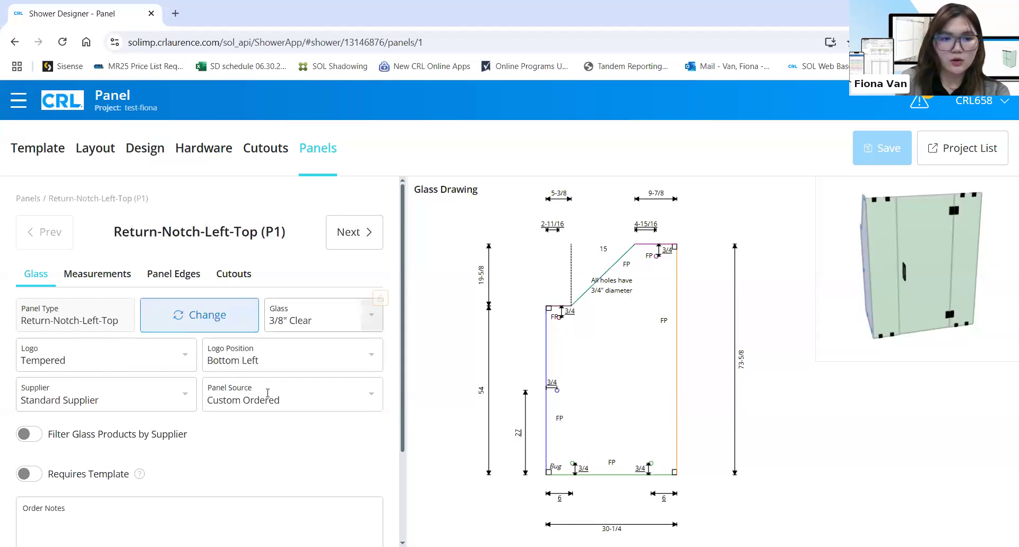
left_click(121, 278)
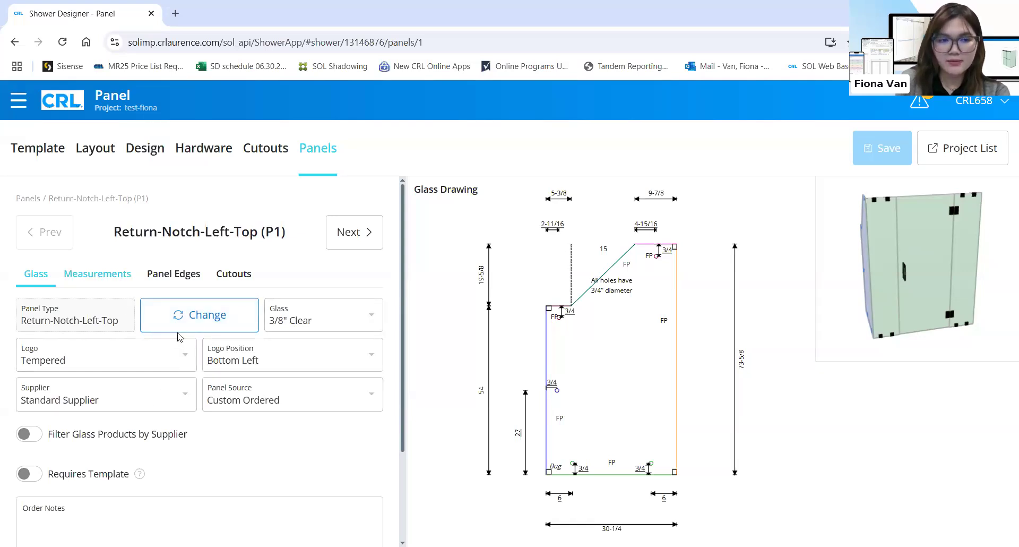
scroll(120, 457, "down", 1)
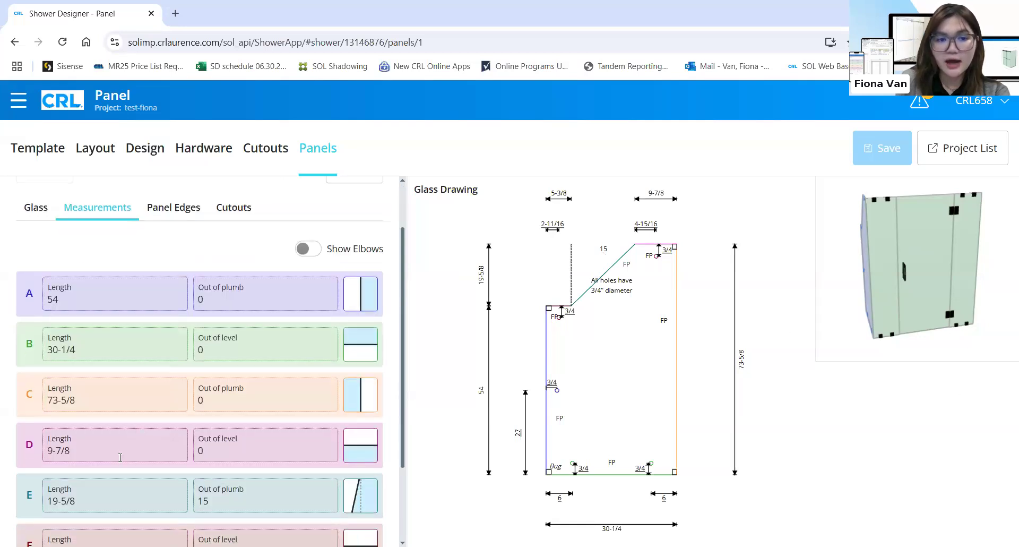
scroll(166, 273, "down", 2)
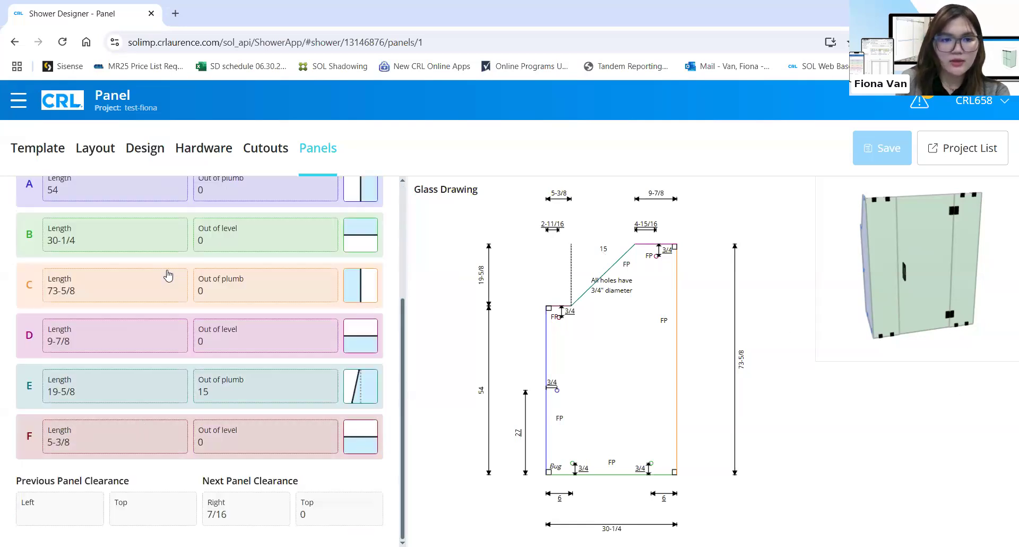
scroll(272, 332, "up", 3)
left_click(173, 273)
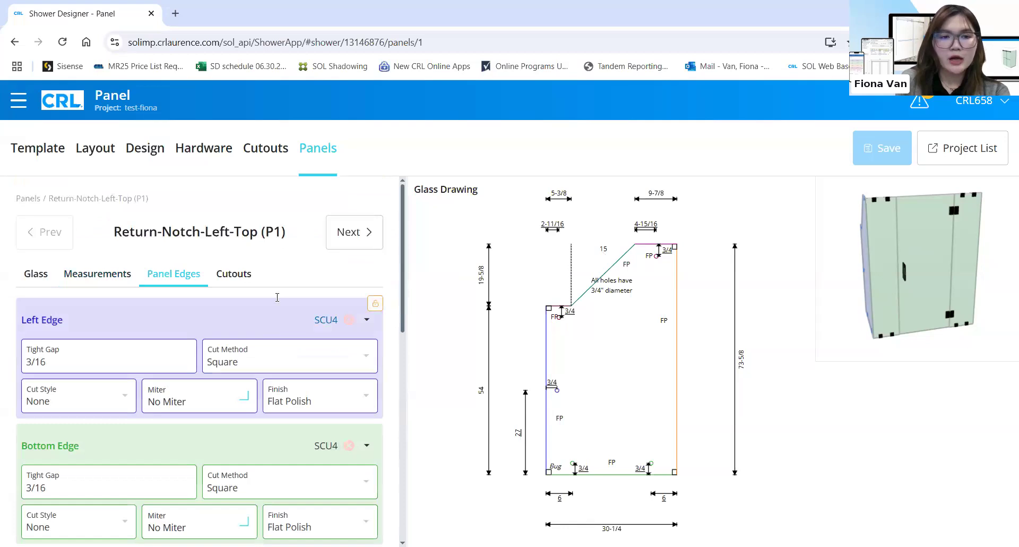
Enter a 1/16 tight gap on P1's left edge, then revert it to 3/16 with the lock badge
scroll(277, 295, "down", 1)
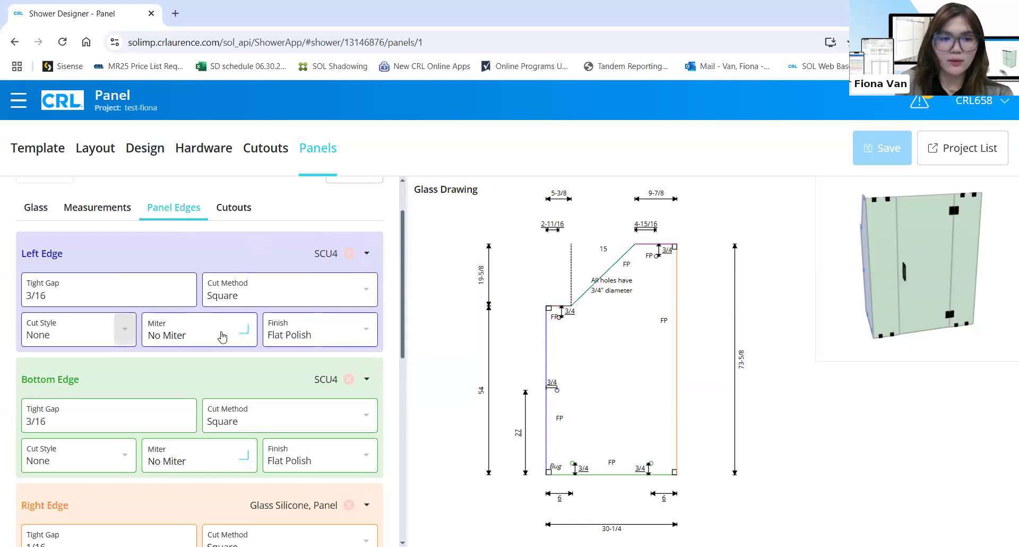
triple_click(143, 293)
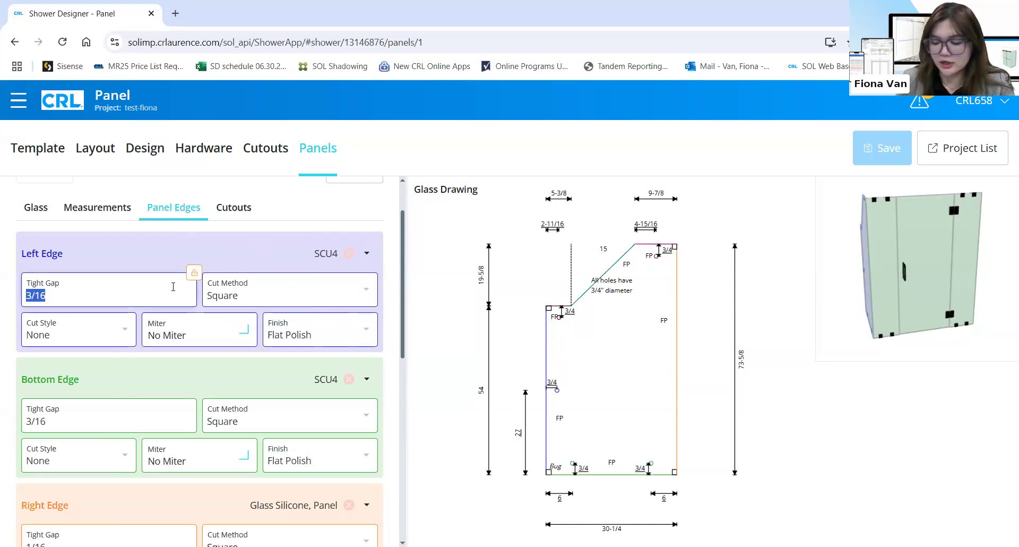
key("BackSpace")
type("1/")
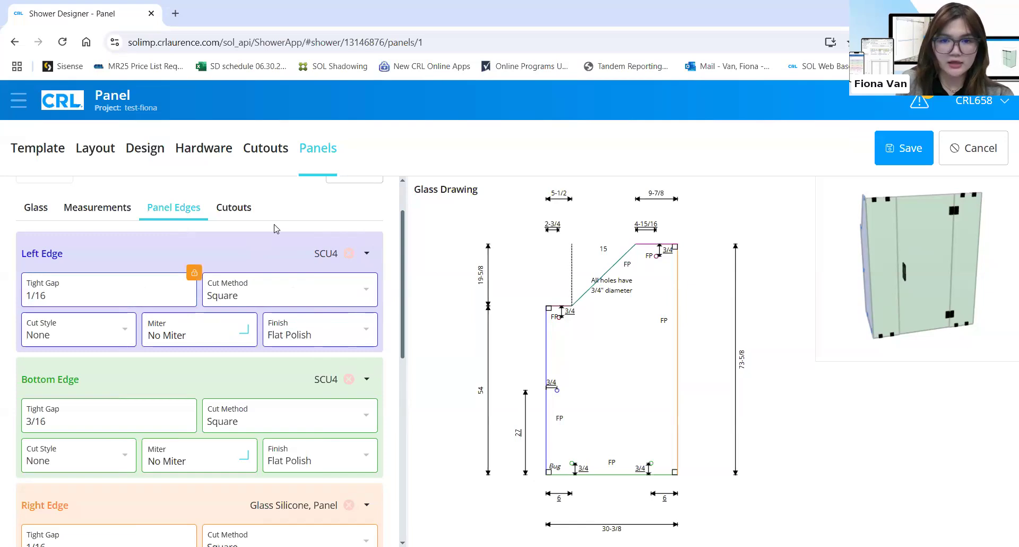
left_click(192, 282)
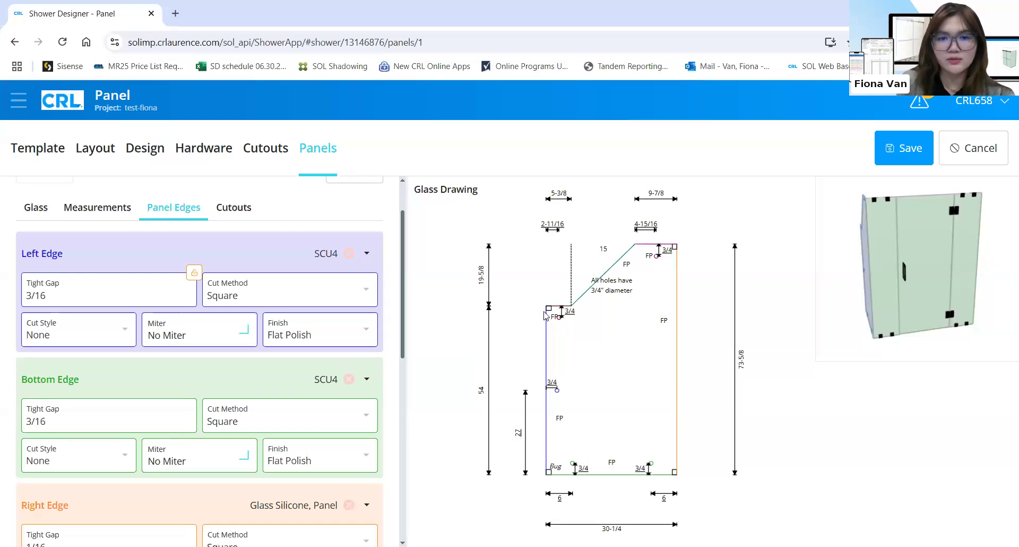
left_click(381, 360)
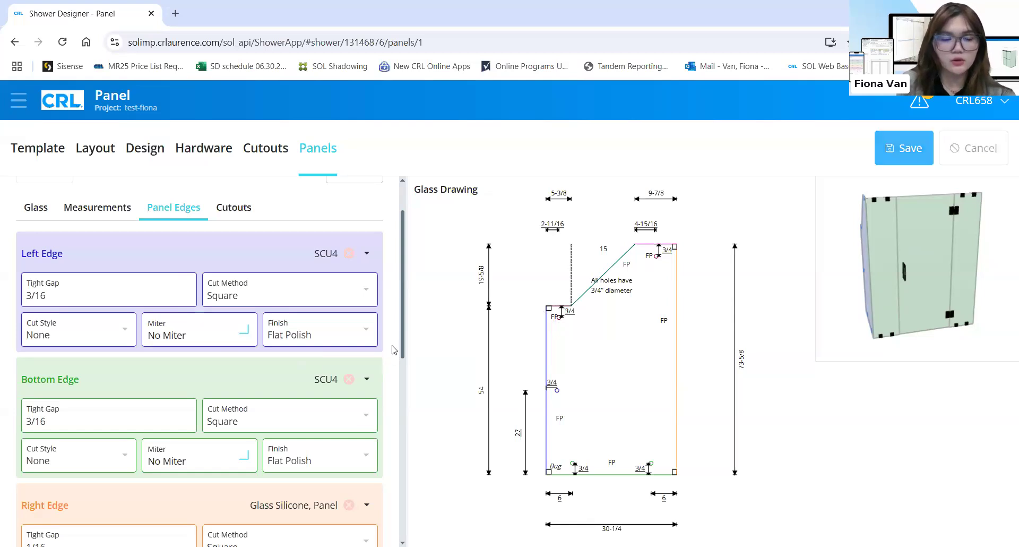
scroll(394, 349, "down", 3)
scroll(194, 314, "up", 3)
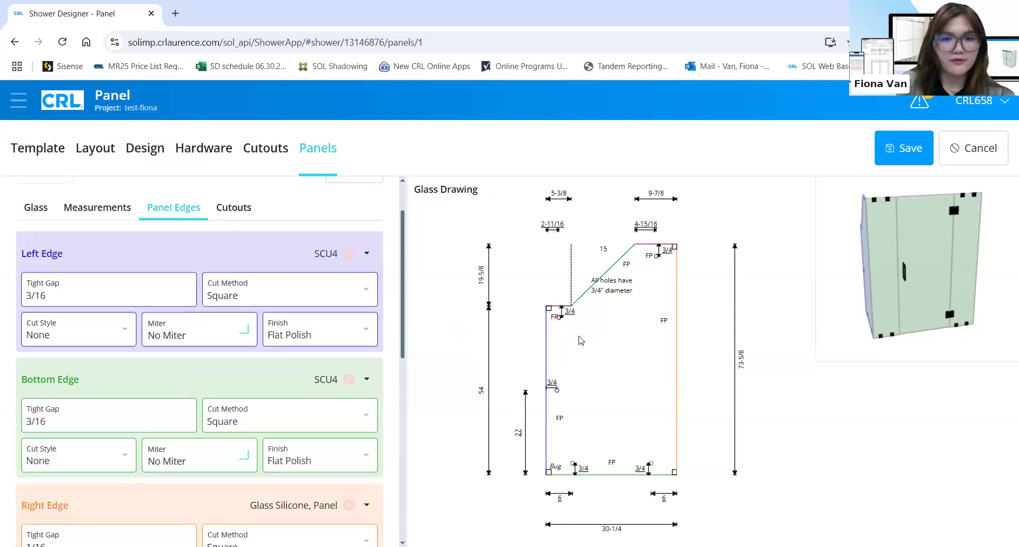
scroll(159, 403, "down", 5)
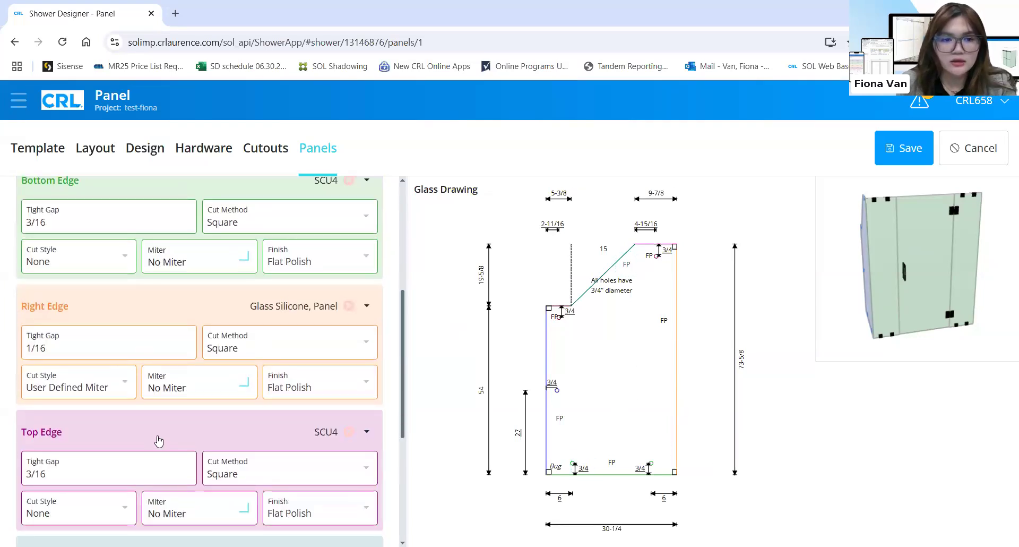
scroll(157, 440, "down", 6)
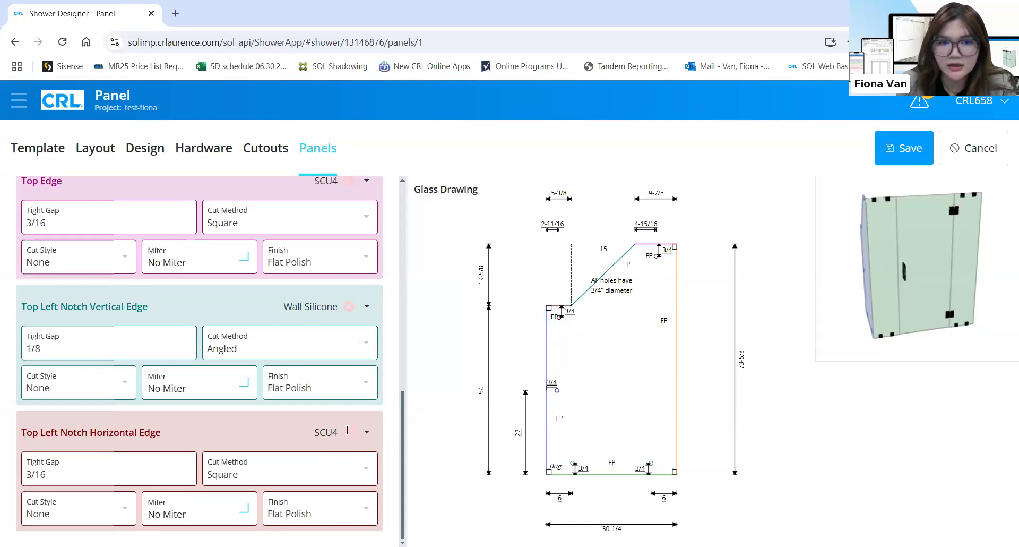
scroll(281, 274, "up", 8)
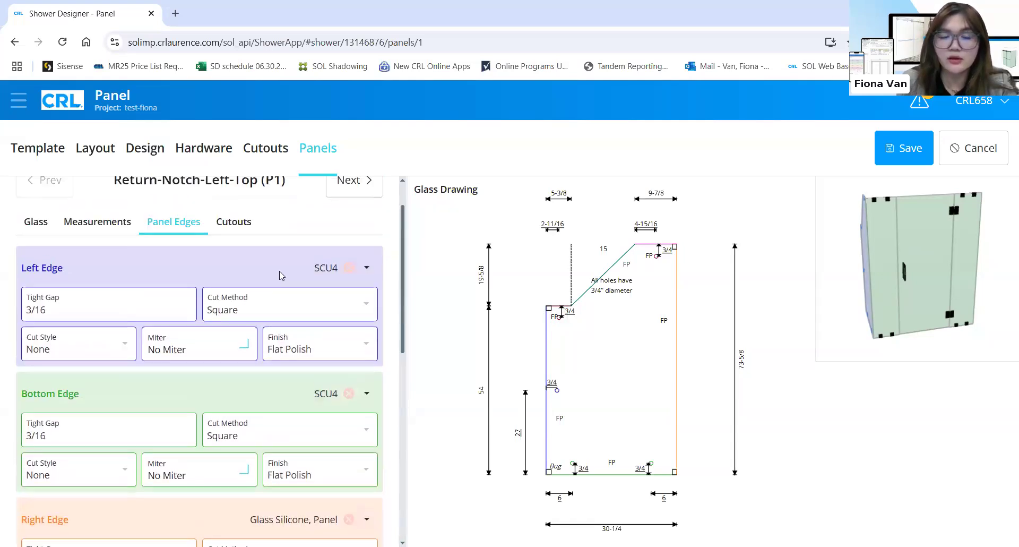
scroll(280, 273, "up", 1)
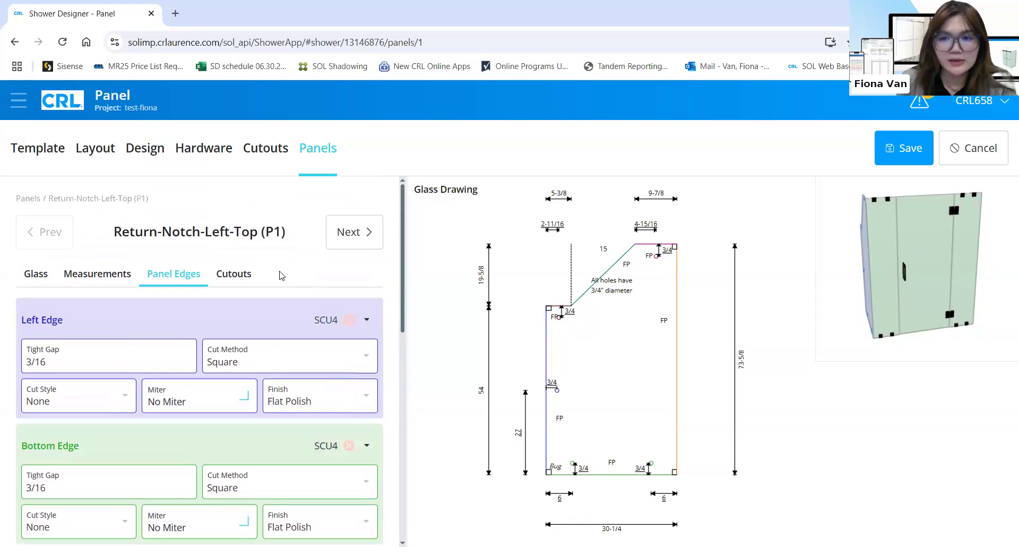
Check P1's clamp cutout positions, then scroll through the Side (P2) panel's edge settings
left_click(248, 276)
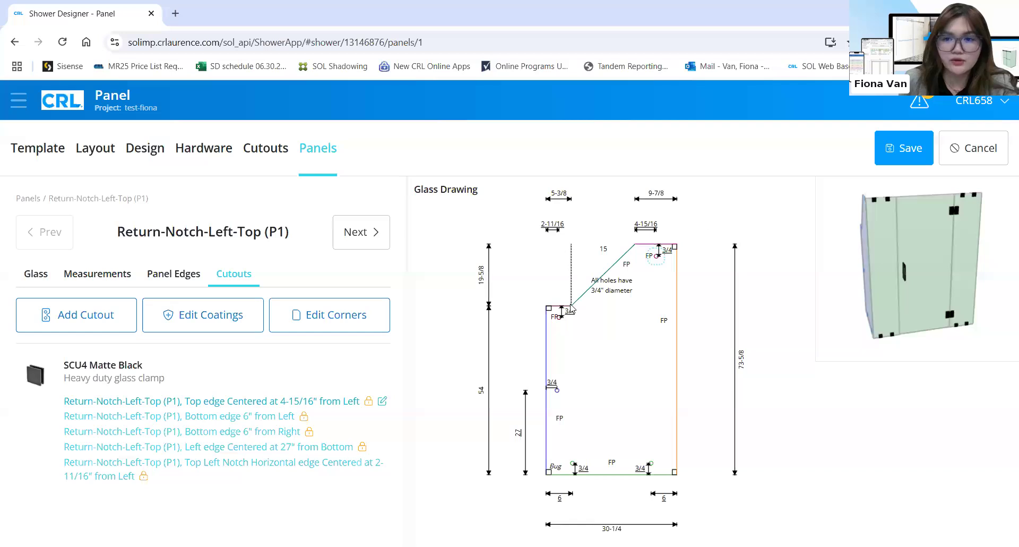
left_click(363, 245)
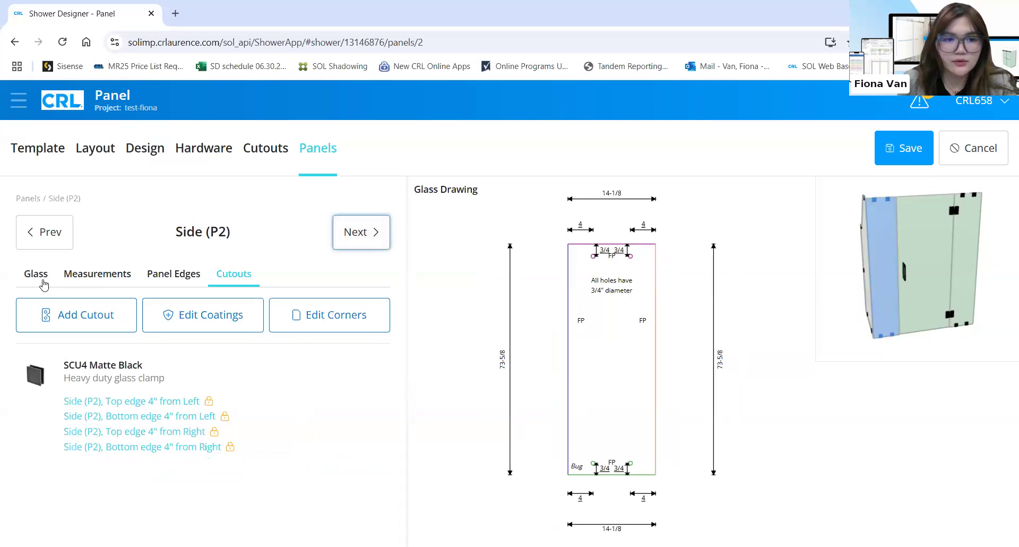
left_click(175, 274)
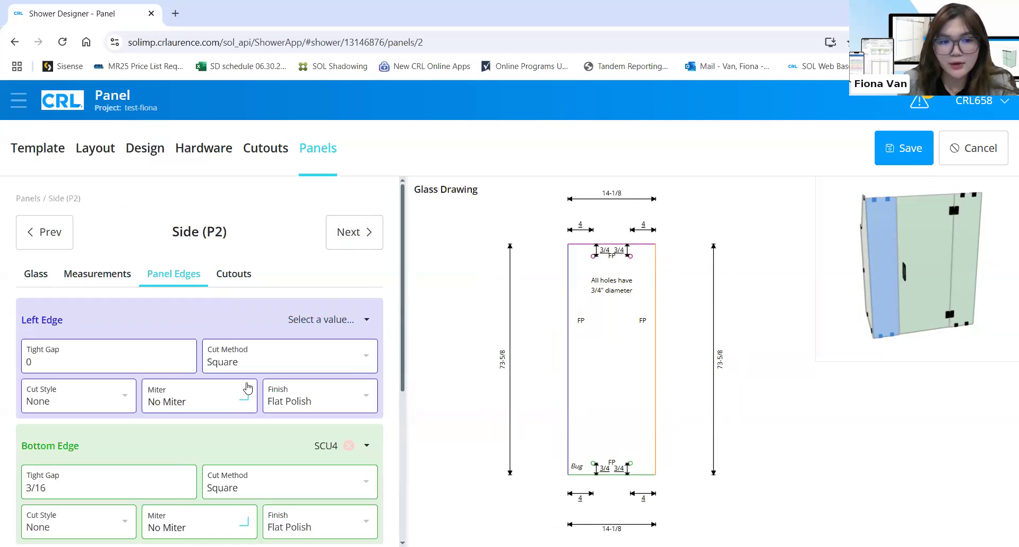
scroll(227, 462, "down", 4)
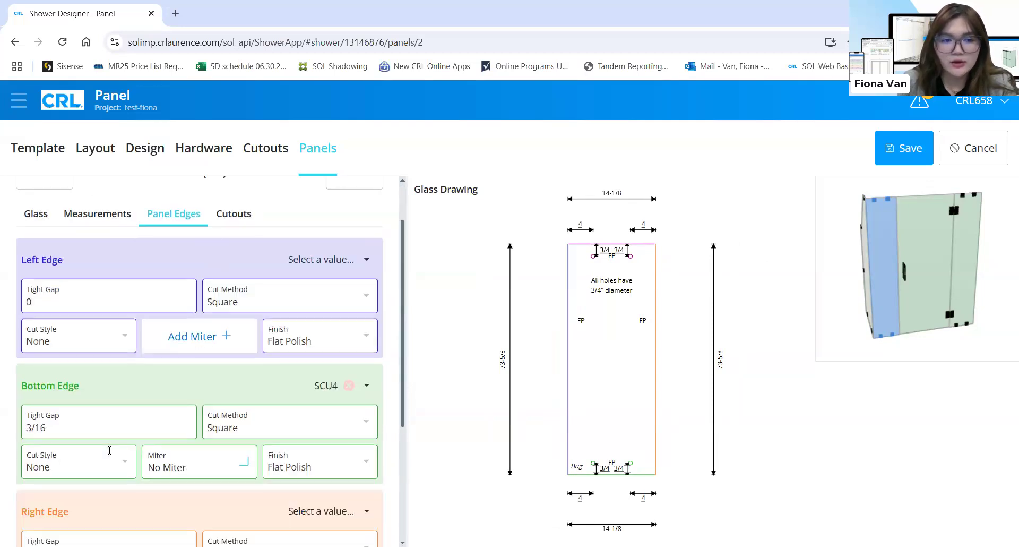
scroll(226, 462, "down", 1)
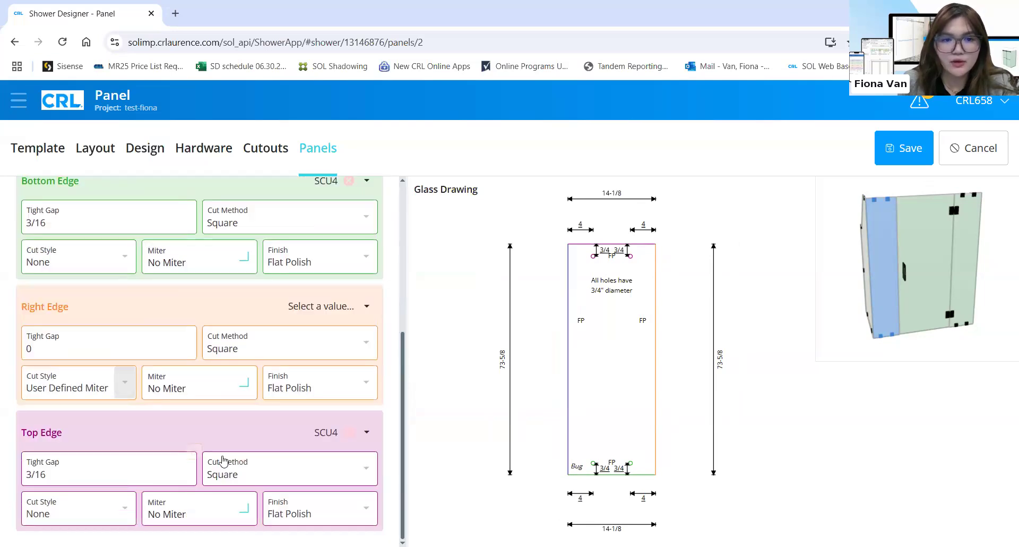
scroll(353, 241, "up", 3)
scroll(353, 244, "up", 3)
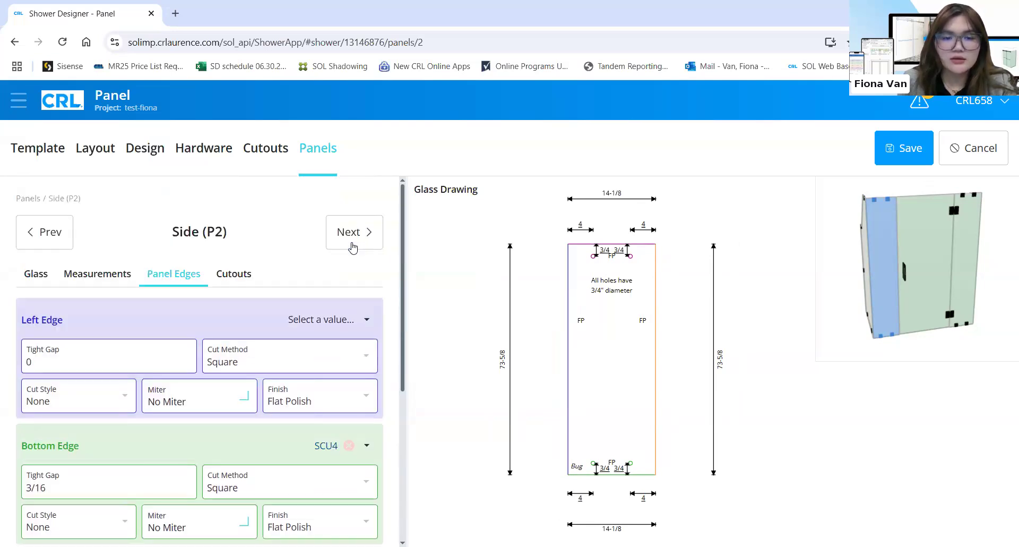
left_click(355, 234)
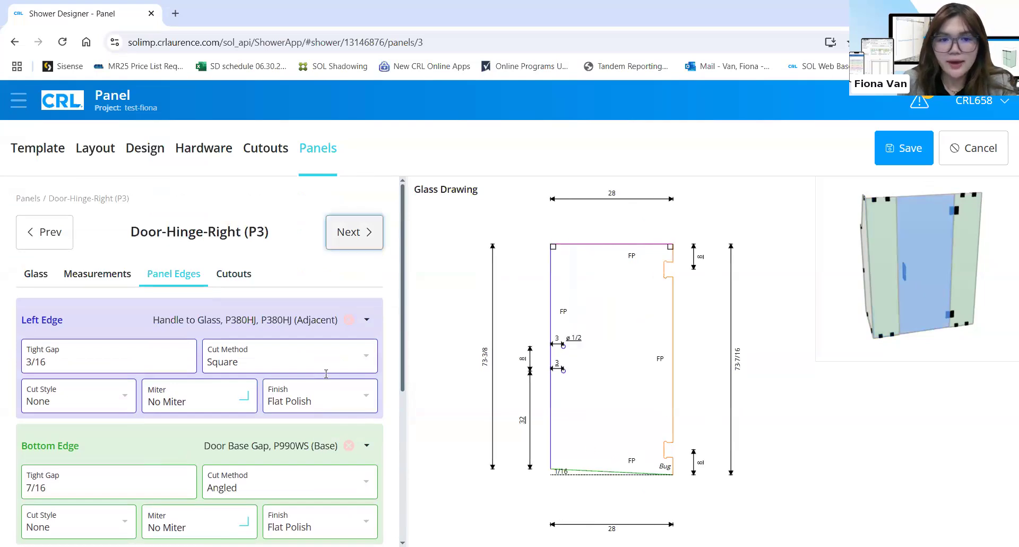
Select the door panel's left edge and inspect its list of parts
left_click(324, 328)
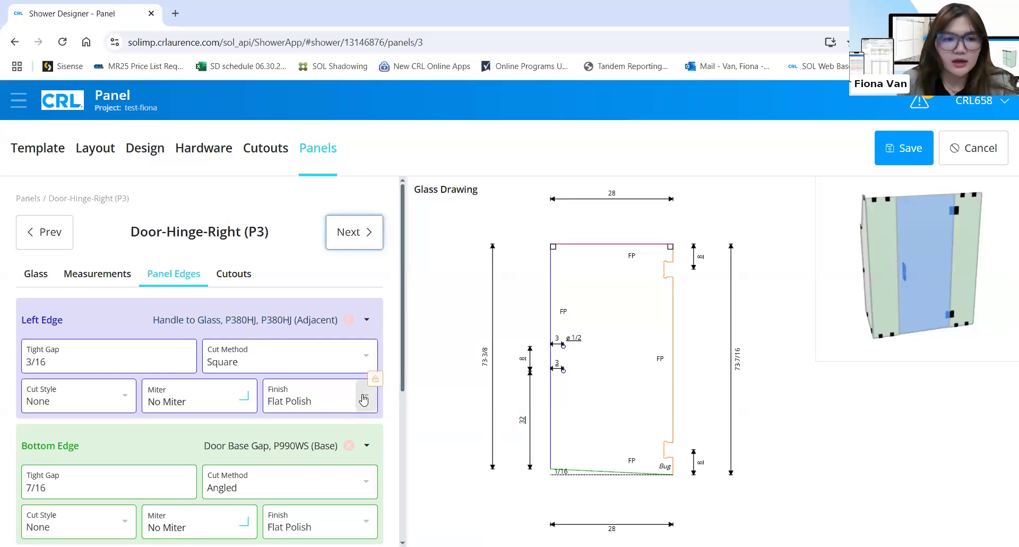
scroll(350, 382, "down", 5)
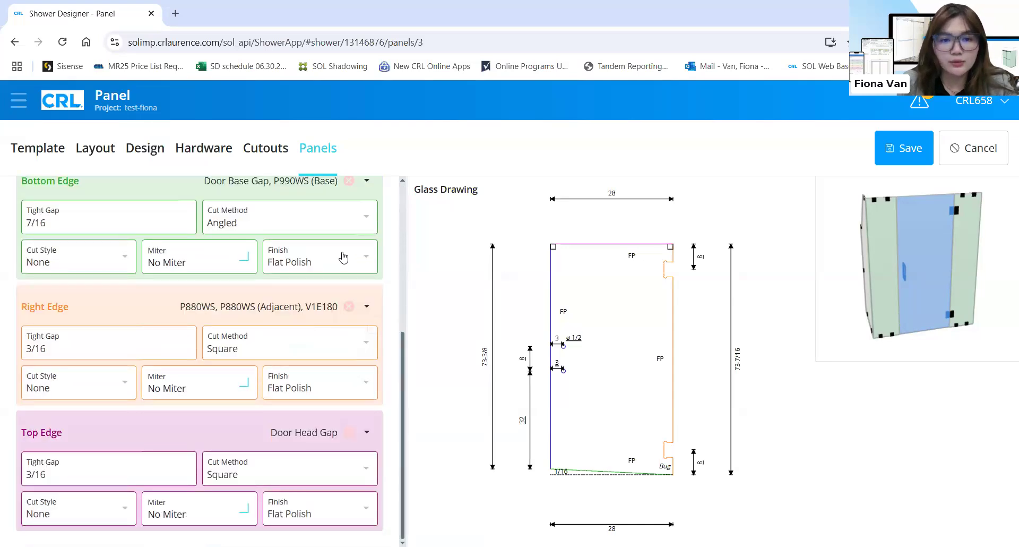
scroll(323, 328, "up", 4)
left_click(234, 256)
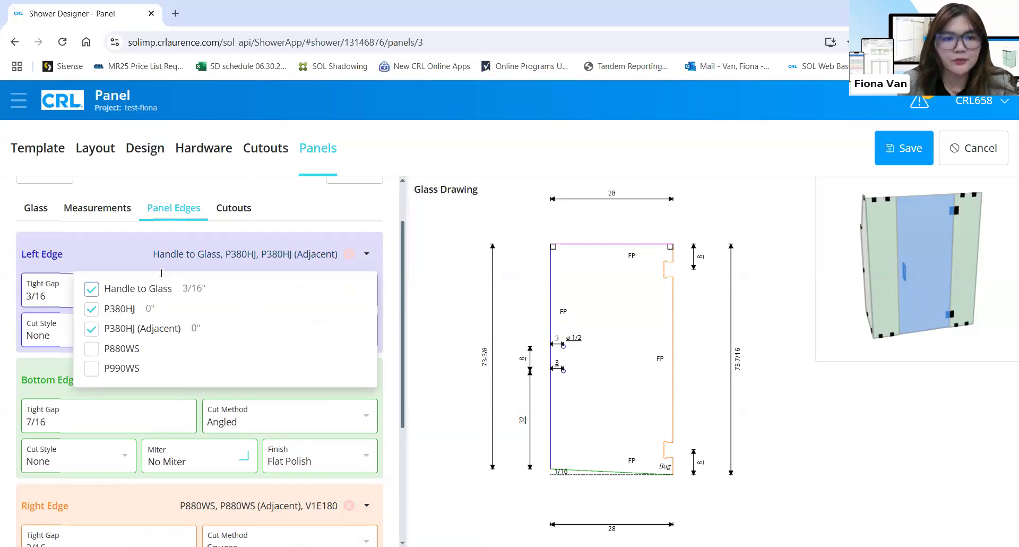
left_click(171, 402)
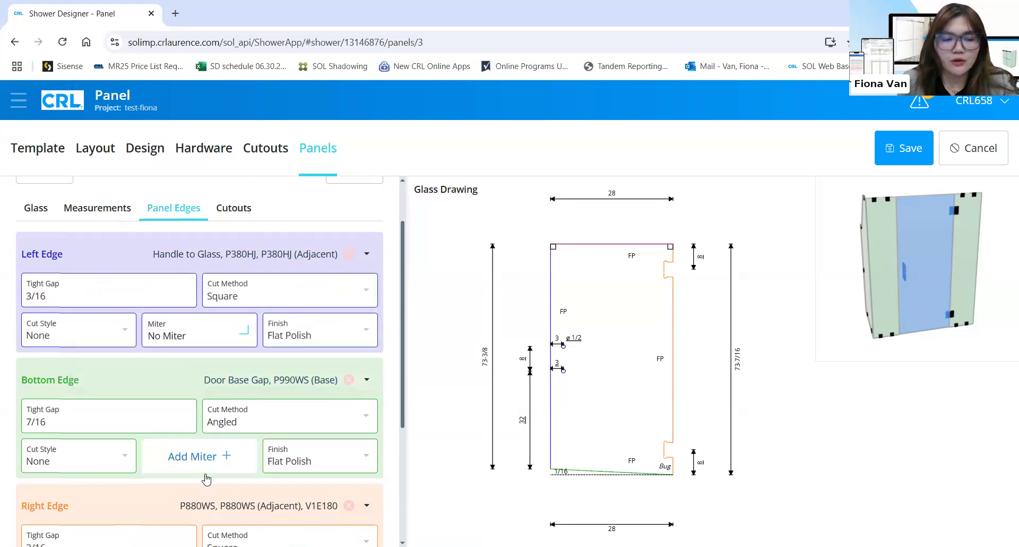
scroll(205, 475, "down", 4)
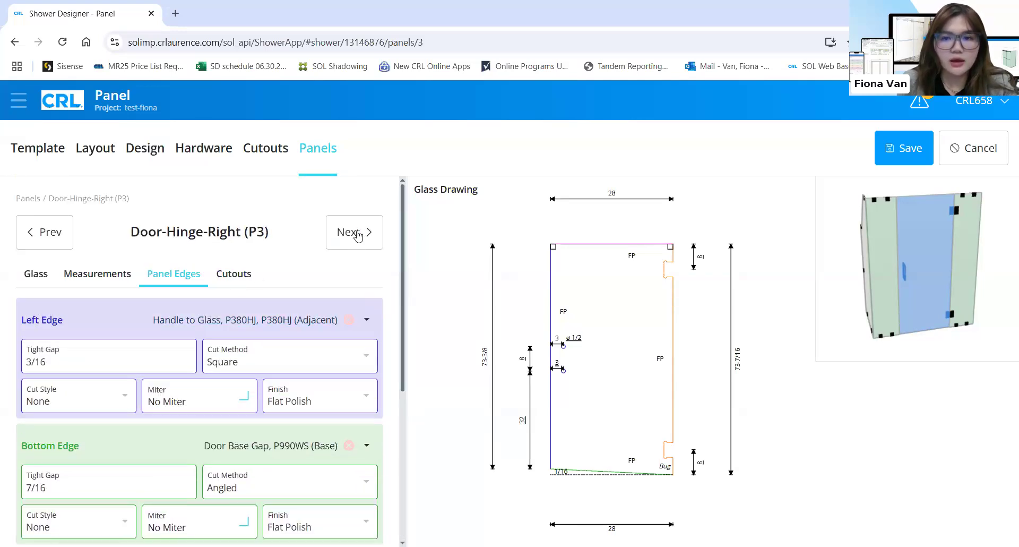
Go to Side (P4), check its measurements and edge settings, and save the design
left_click(354, 233)
left_click(353, 233)
left_click(166, 276)
left_click(109, 276)
left_click(189, 276)
left_click(893, 144)
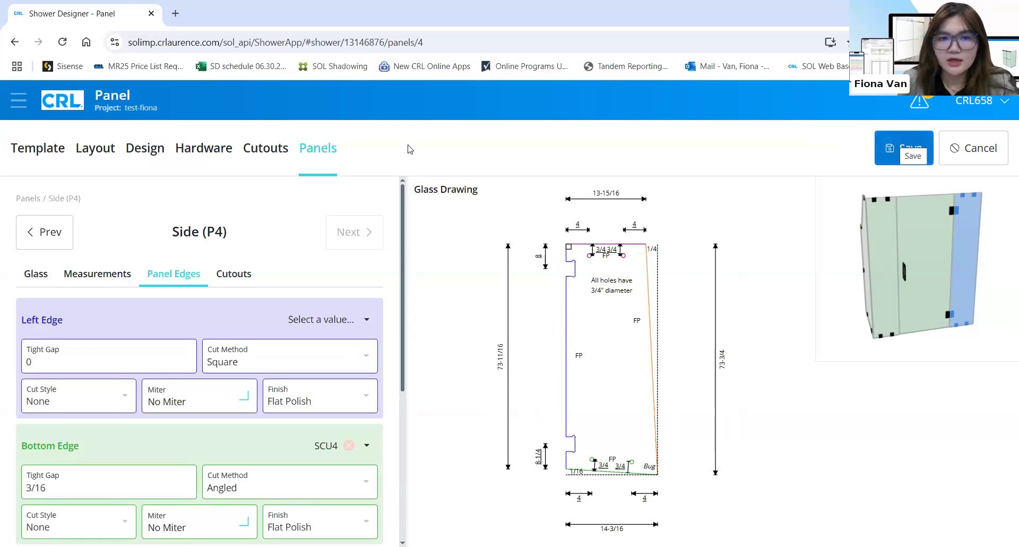
left_click(211, 148)
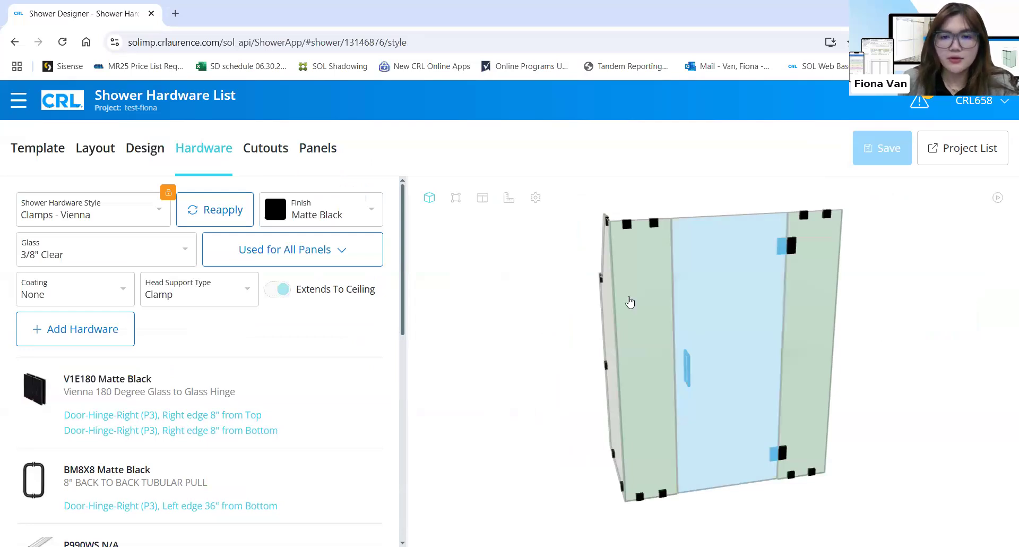
Orbit the shower model to an upright front view and play the door swing animation
mouse_move(759, 327)
left_mouse_down()
mouse_move(707, 360)
mouse_move(708, 373)
mouse_move(739, 297)
mouse_move(734, 371)
mouse_move(741, 334)
mouse_move(775, 353)
mouse_move(775, 364)
mouse_move(754, 370)
mouse_move(787, 387)
mouse_move(732, 328)
mouse_move(746, 322)
left_mouse_up()
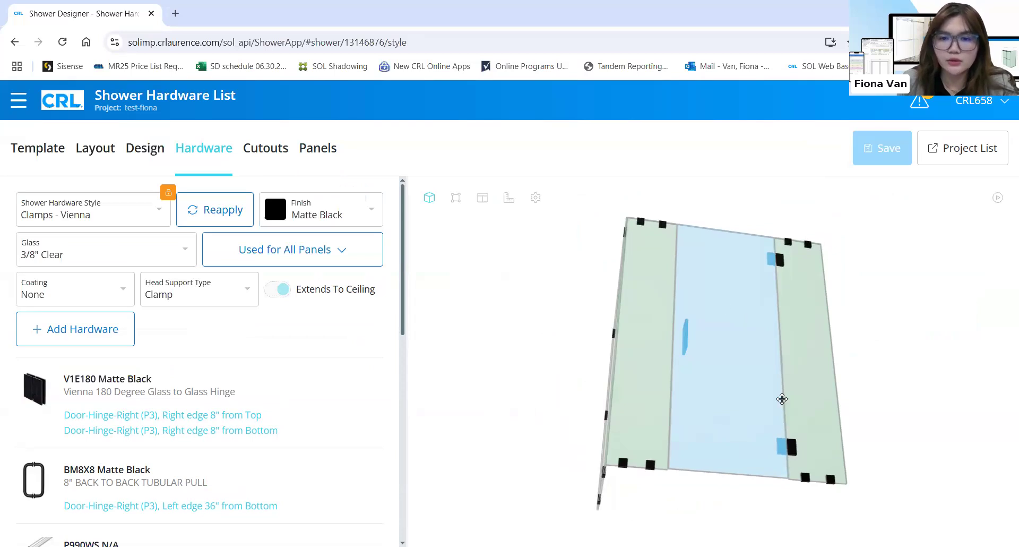
left_click_drag(718, 362, 736, 359)
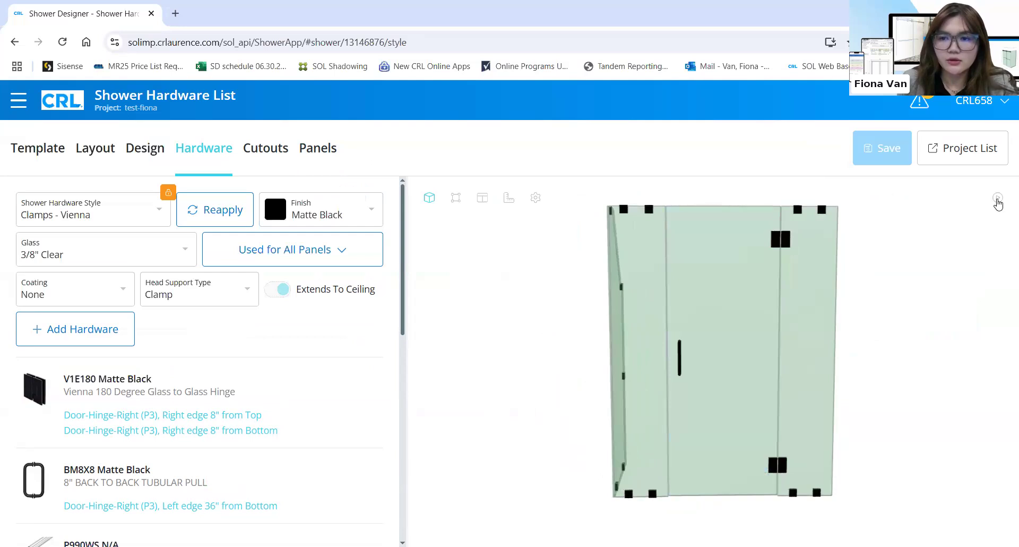
left_click(997, 199)
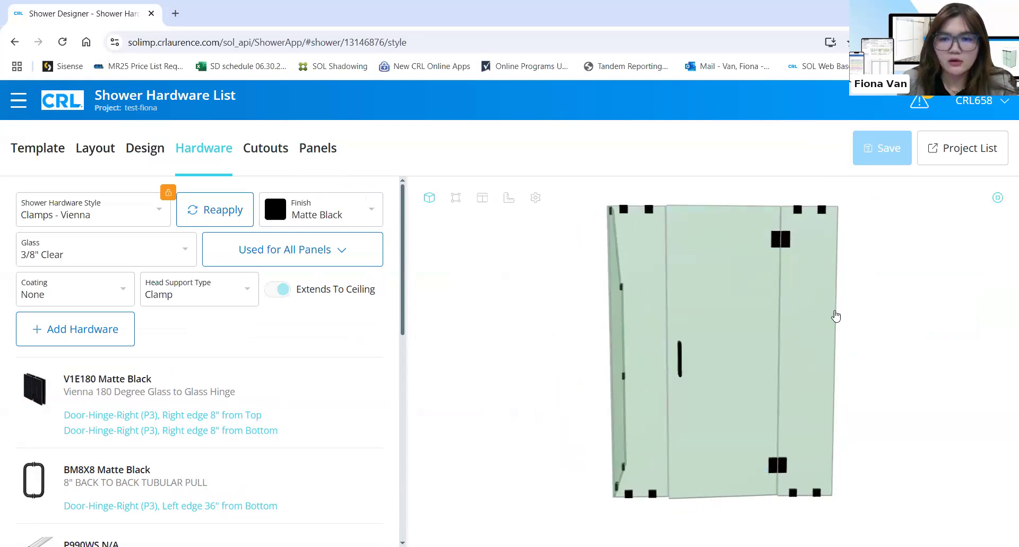
left_click_drag(832, 345, 701, 324)
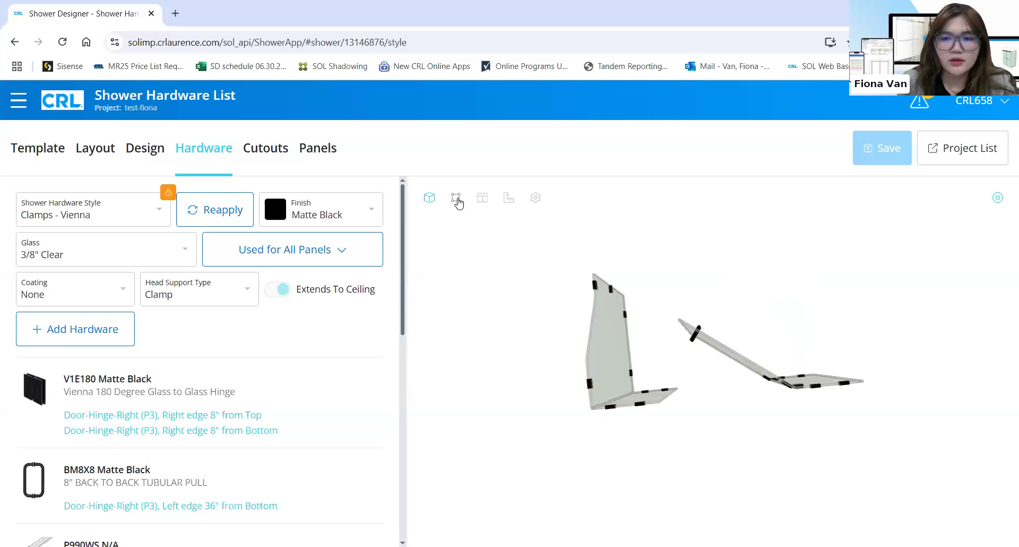
Check the top-down plan and flat panel layout, then show the dimensioned 3D view facing front
left_click(457, 199)
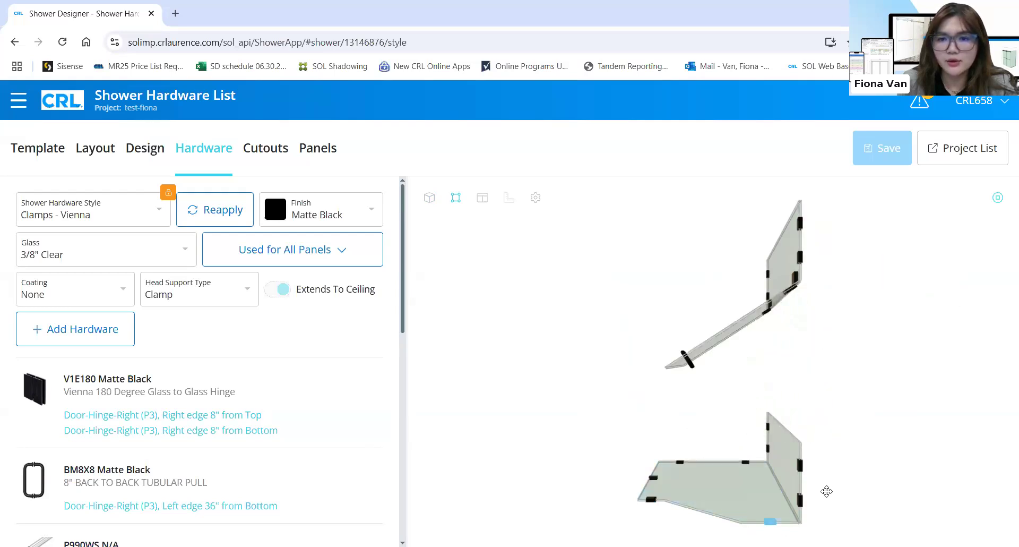
left_click(481, 202)
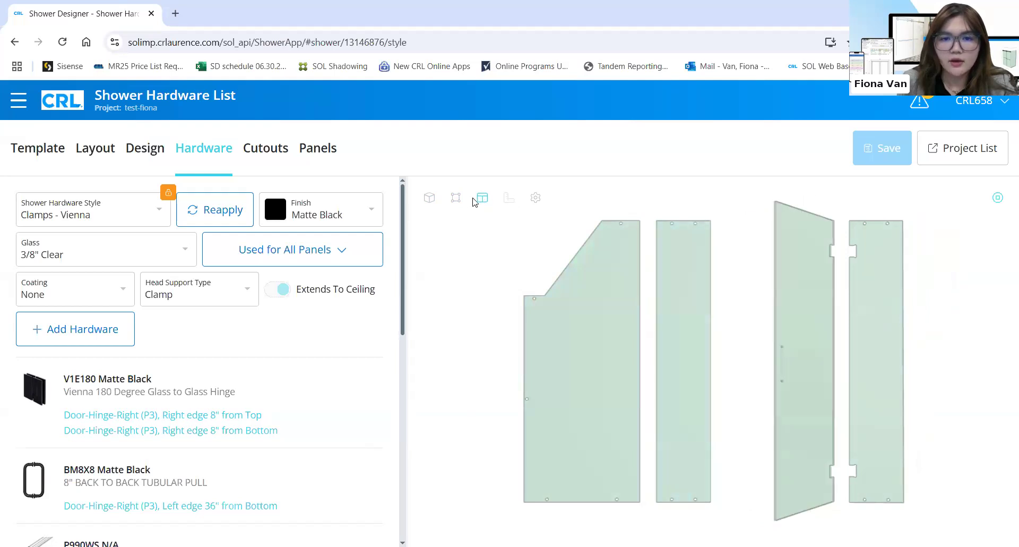
left_click(508, 200)
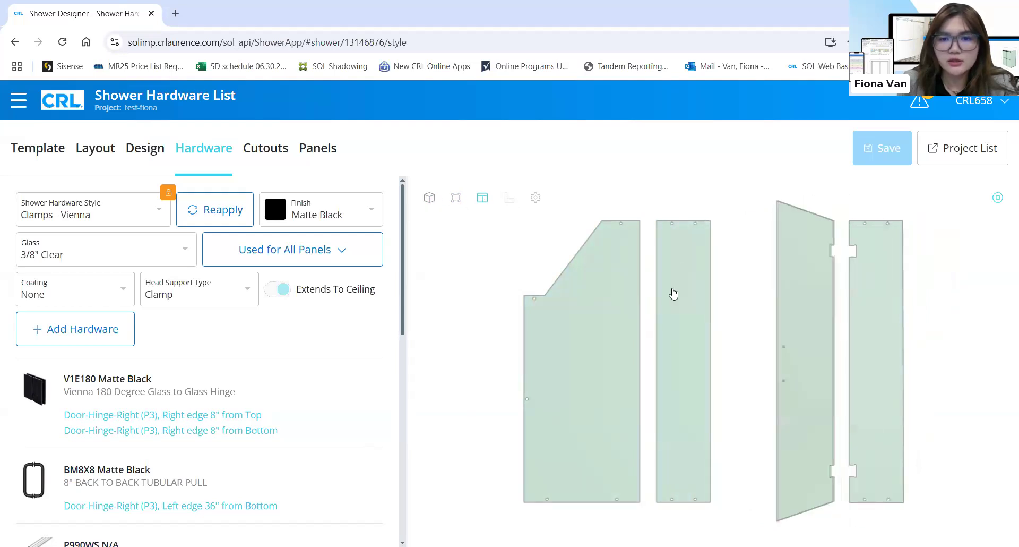
left_click_drag(732, 234, 621, 269)
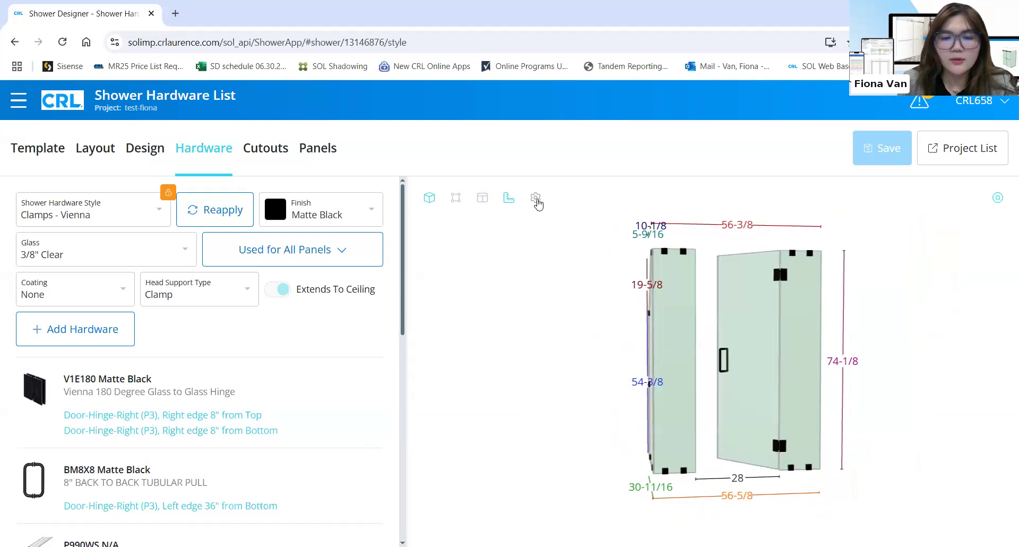
left_click(536, 199)
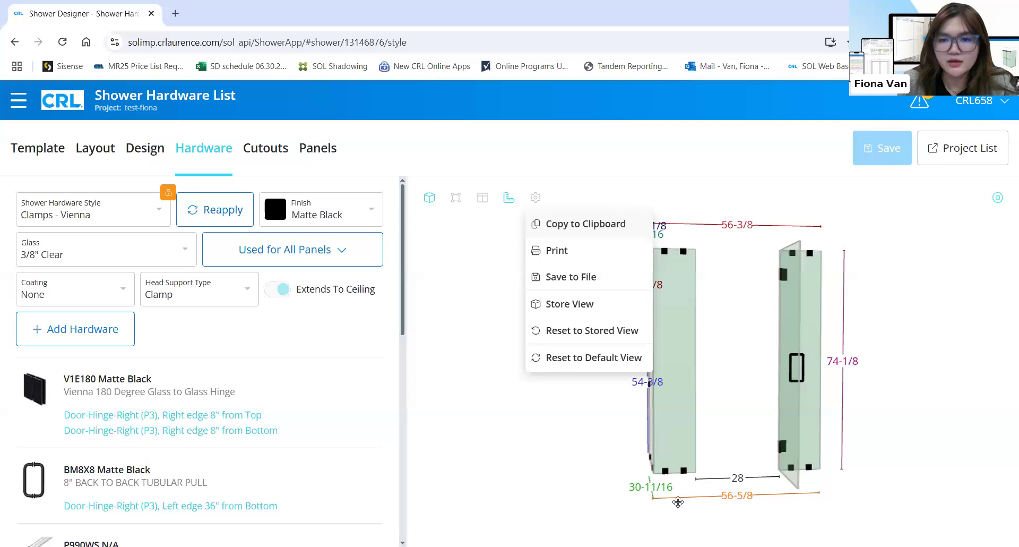
left_click(667, 416)
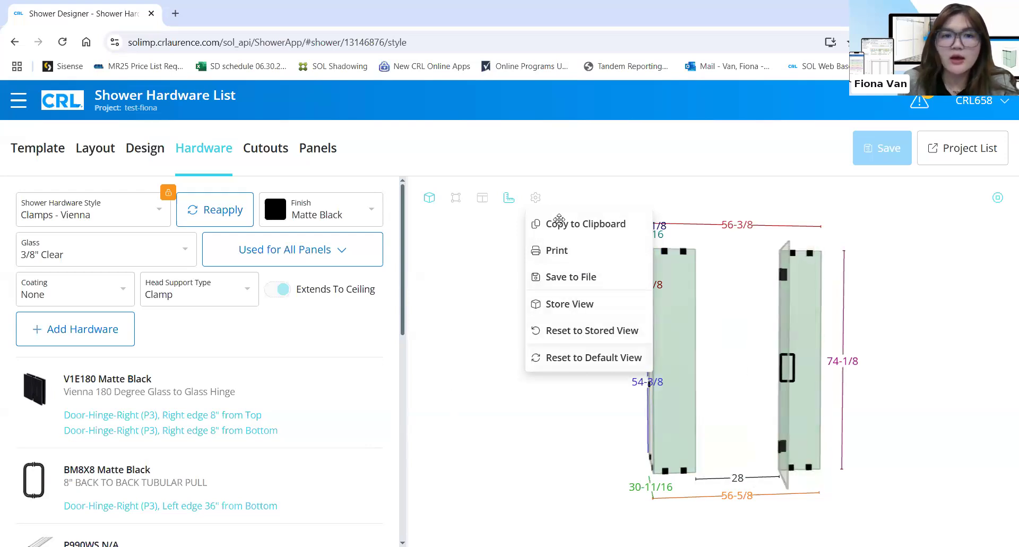
left_click(560, 158)
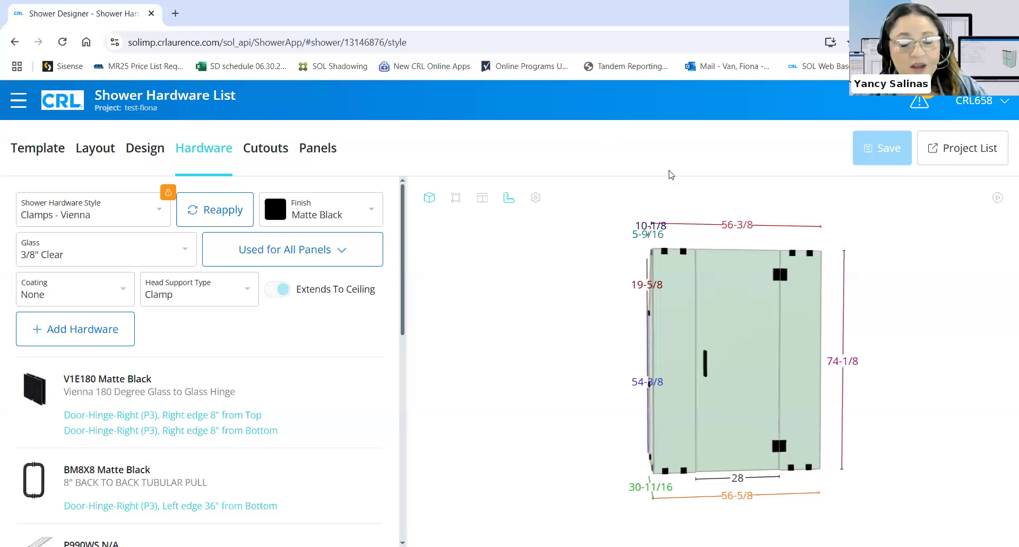
Select the door panel, orbit the model to an angled perspective, then return to the project list
left_click(713, 264)
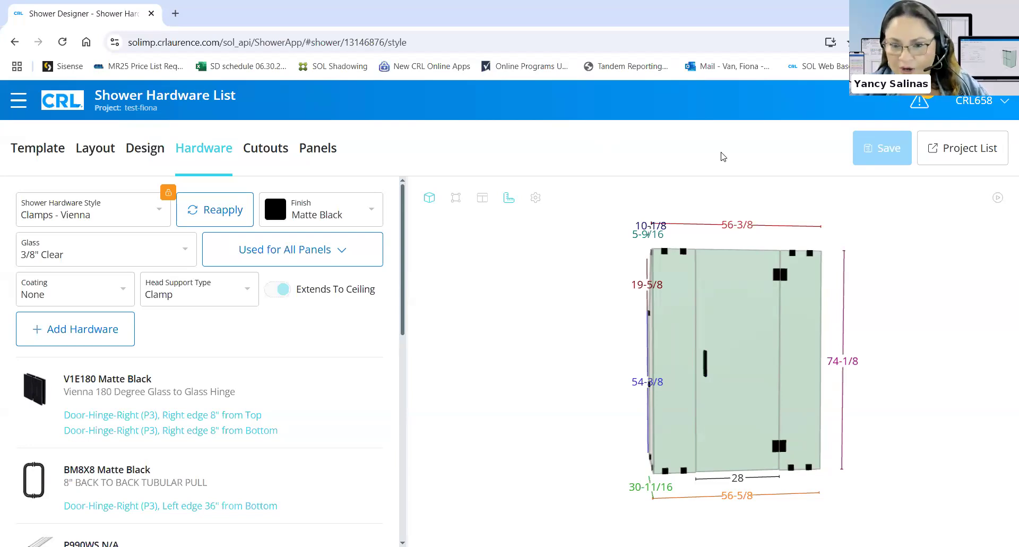
left_click_drag(791, 298, 688, 182)
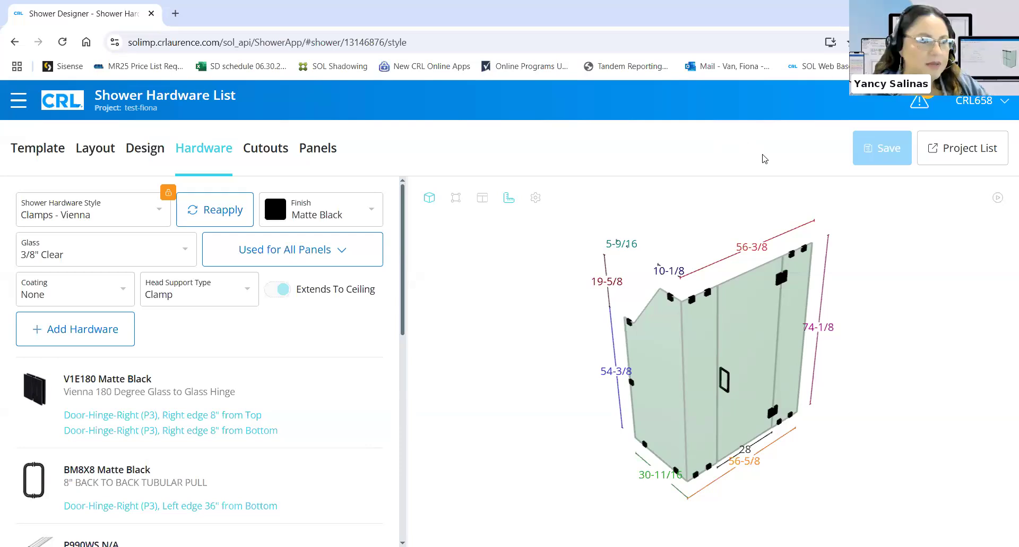
left_click_drag(788, 294, 801, 312)
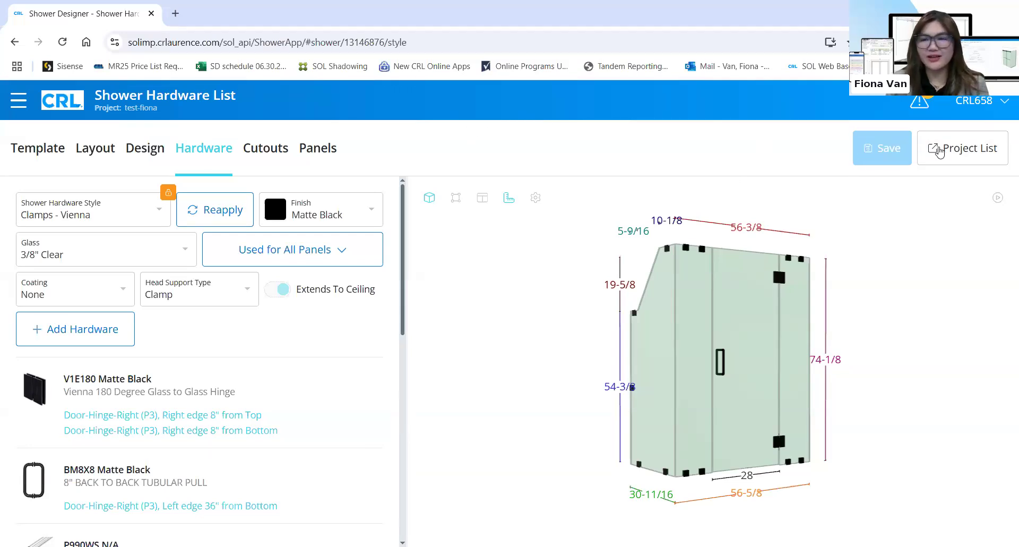
left_click(940, 152)
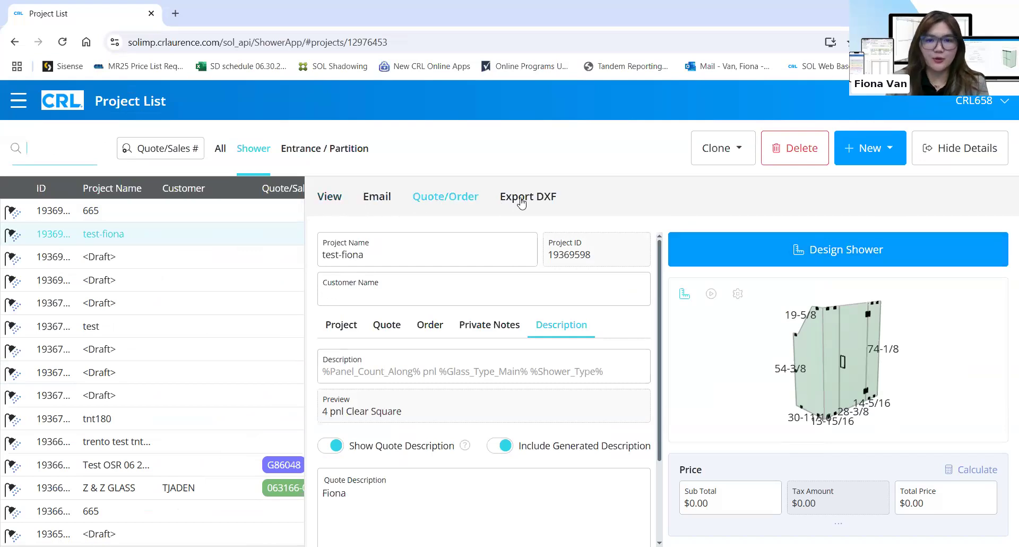
Open the project's Online Quote from the View reports menu
left_click(593, 204)
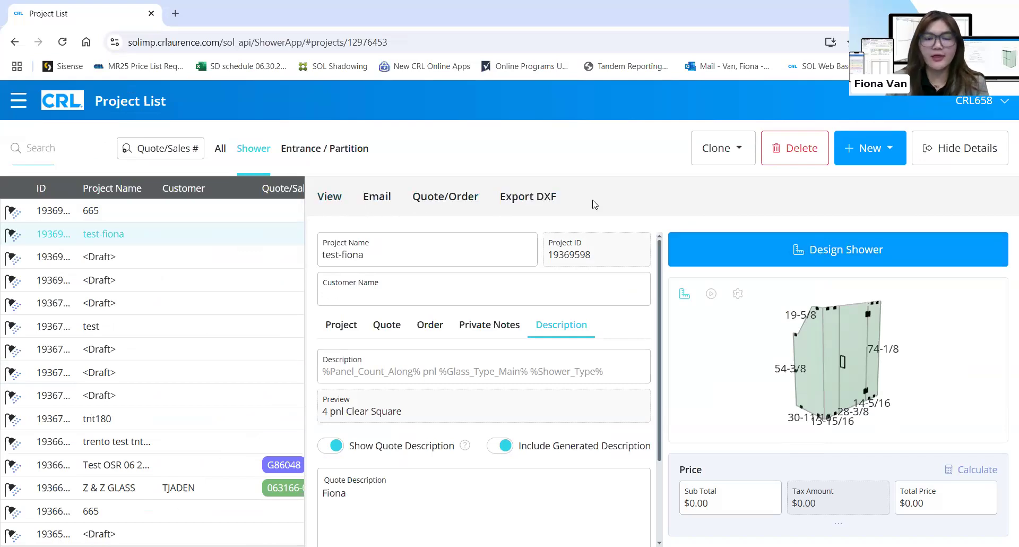
left_click(329, 202)
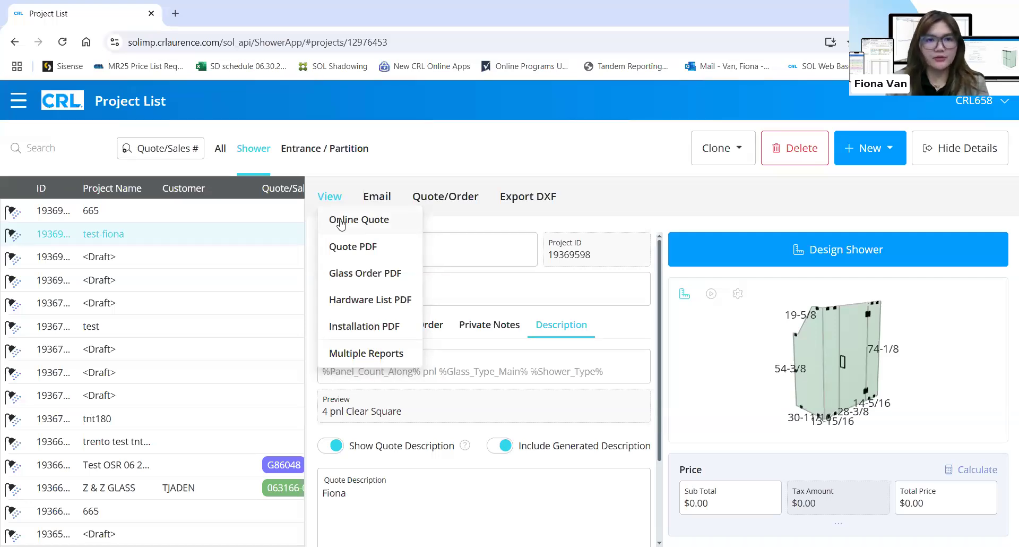
left_click(341, 222)
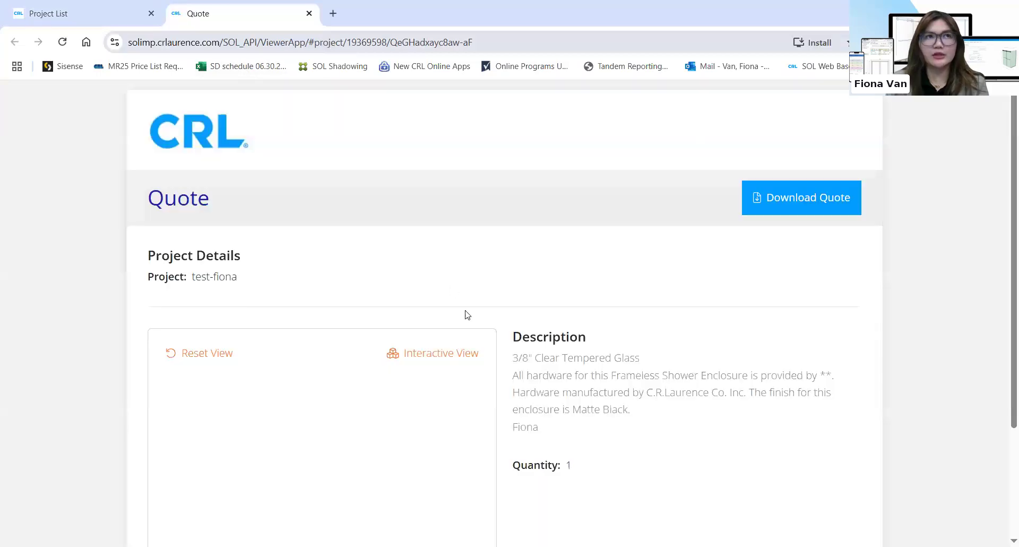
Orbit the quote's 3D enclosure, play and stop the door animation, then return to Project List
scroll(560, 284, "down", 1)
scroll(560, 284, "down", 2)
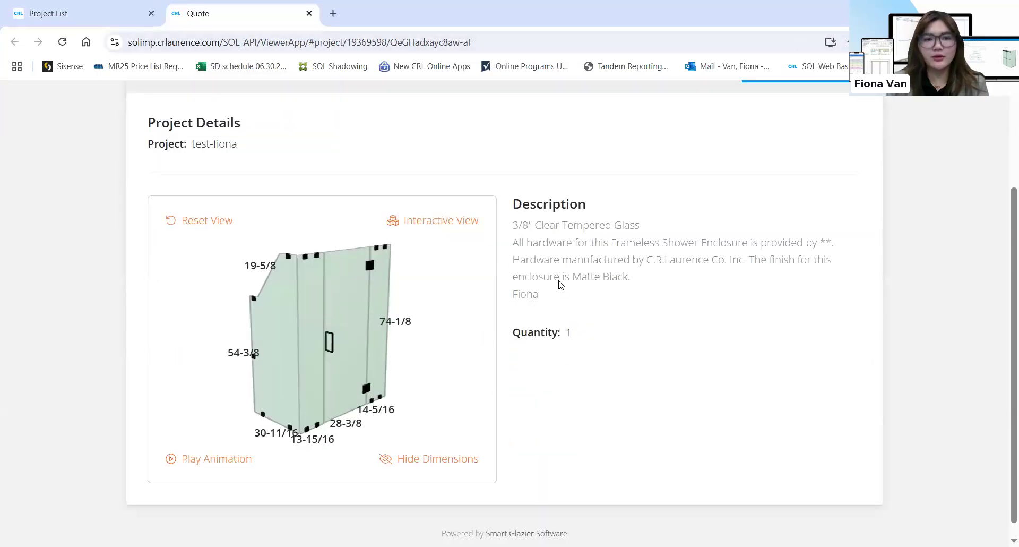
mouse_move(340, 326)
left_mouse_down()
mouse_move(284, 325)
mouse_move(346, 277)
mouse_move(380, 293)
mouse_move(343, 327)
left_mouse_up()
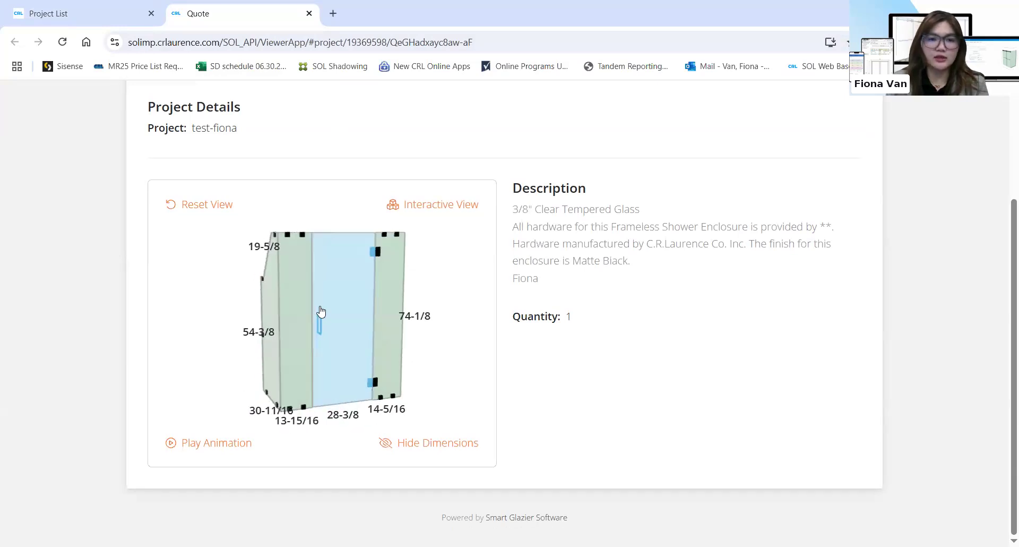
left_click(171, 443)
left_click(171, 443)
left_click_drag(287, 264, 323, 257)
left_click_drag(396, 305, 296, 328)
left_click(103, 12)
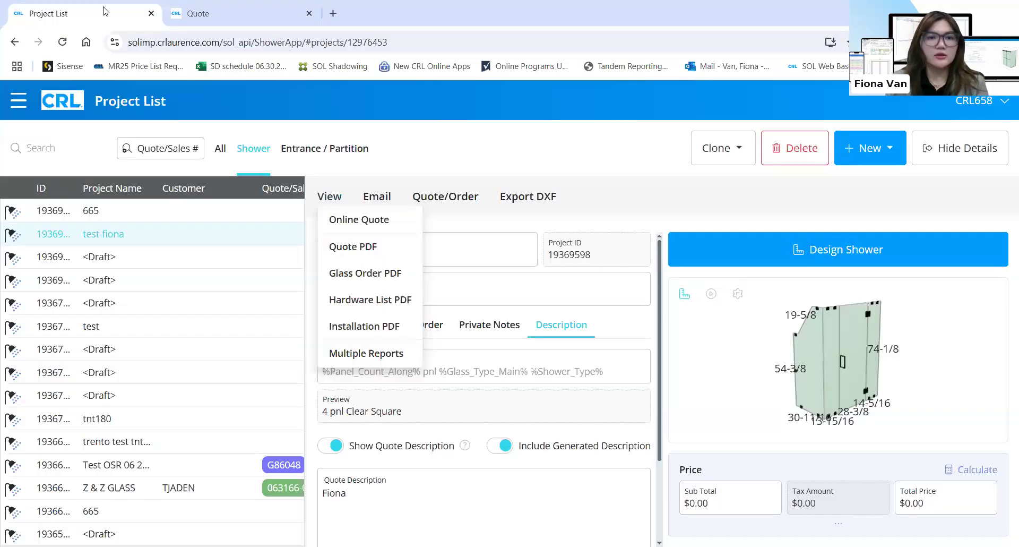
Generate one PDF of the Quote, Glass Order, Hardware List and Installation reports via Multiple Reports
mouse_move(329, 198)
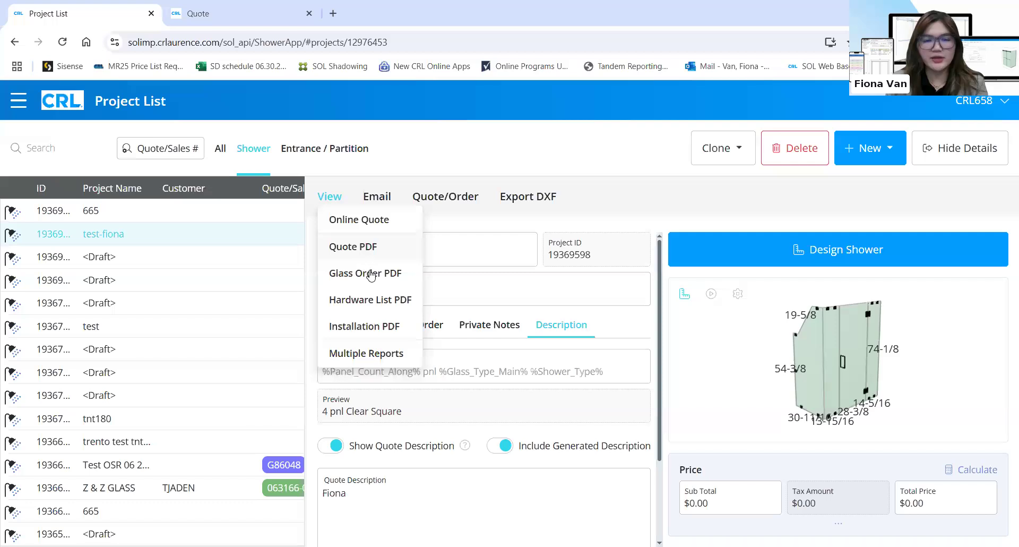
left_click(377, 352)
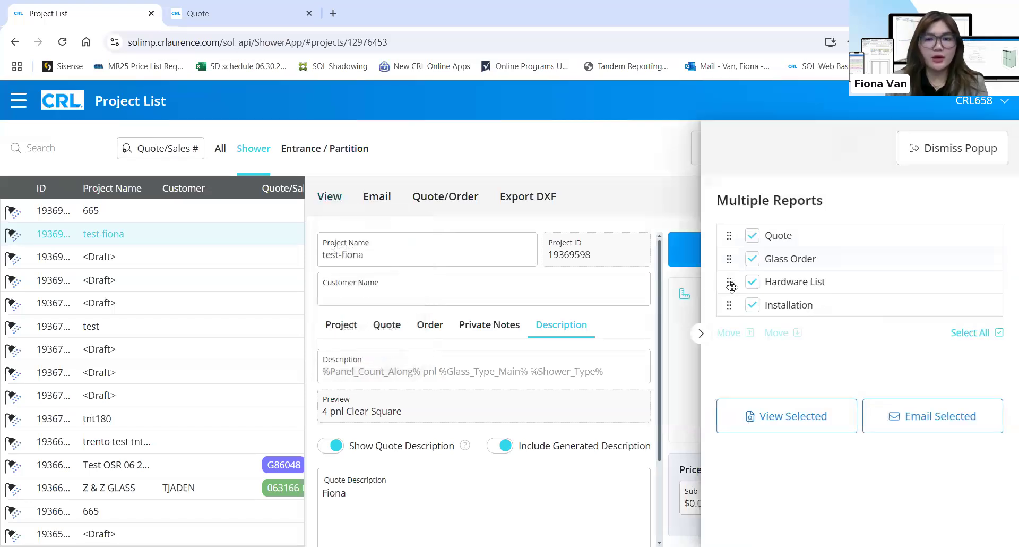
left_click(752, 281)
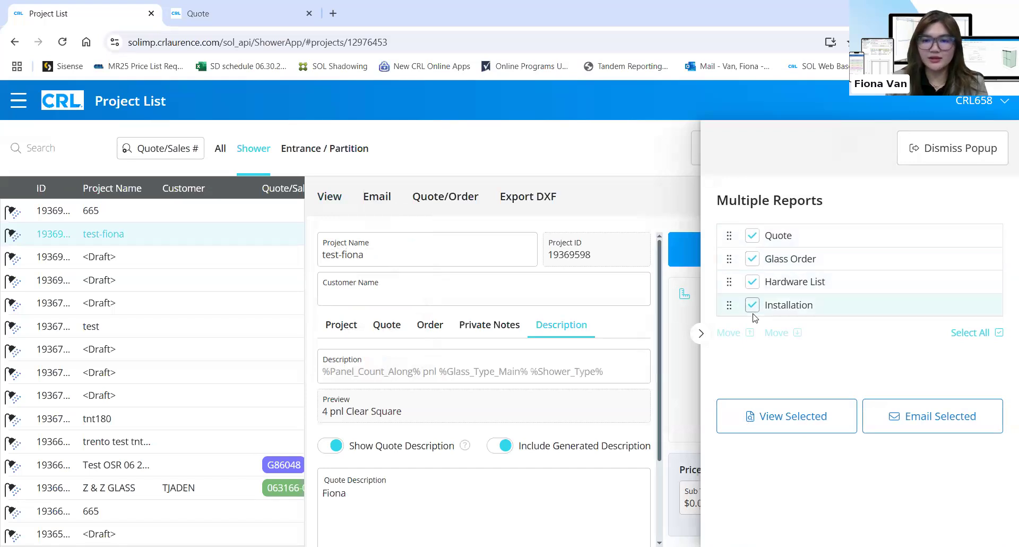
left_click(801, 418)
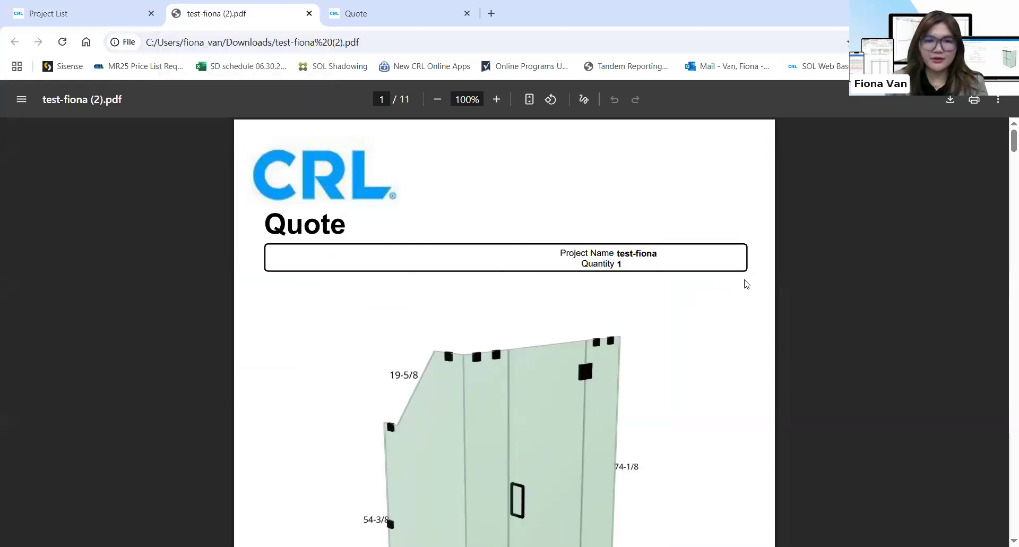
scroll(746, 284, "down", 1)
scroll(382, 194, "up", 1)
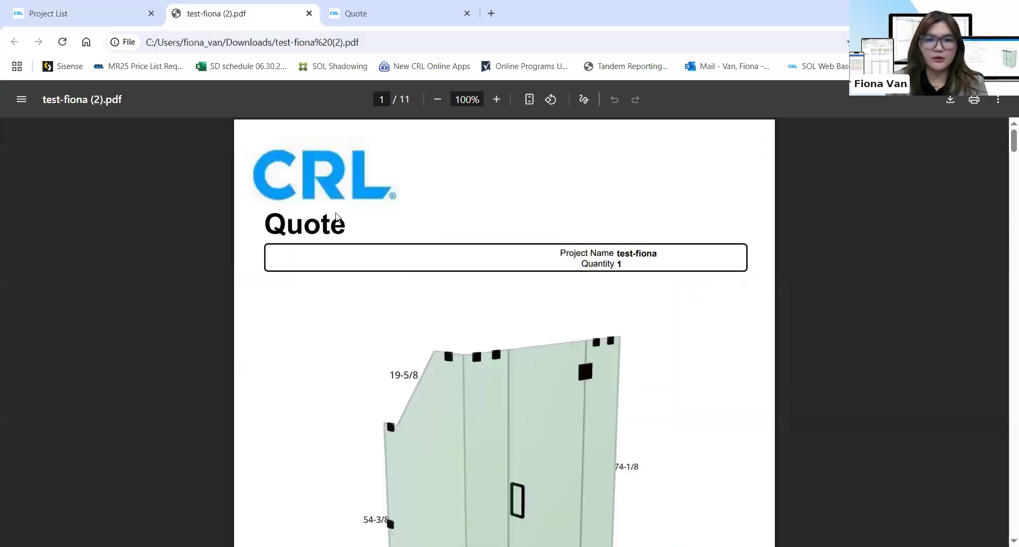
scroll(683, 274, "down", 2)
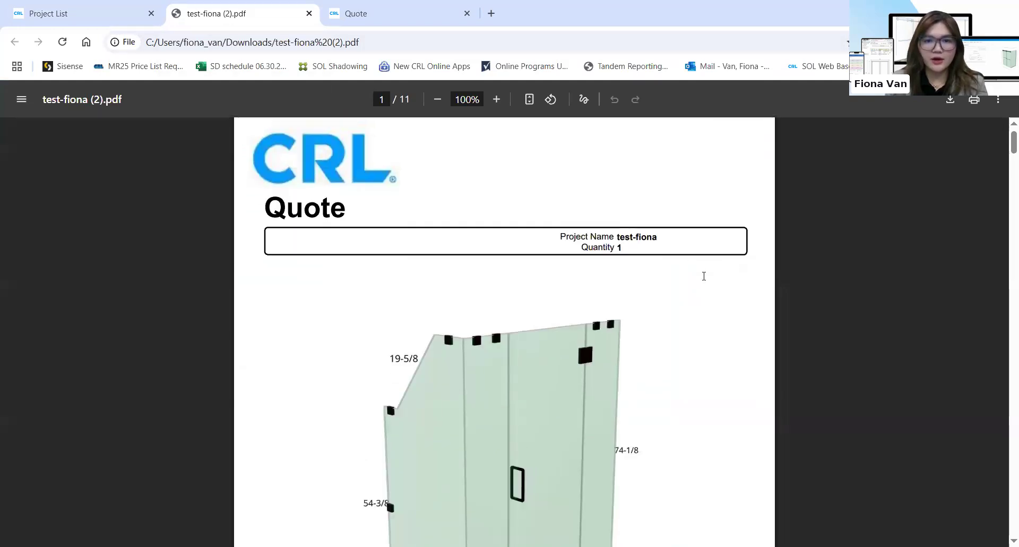
scroll(683, 249, "down", 2)
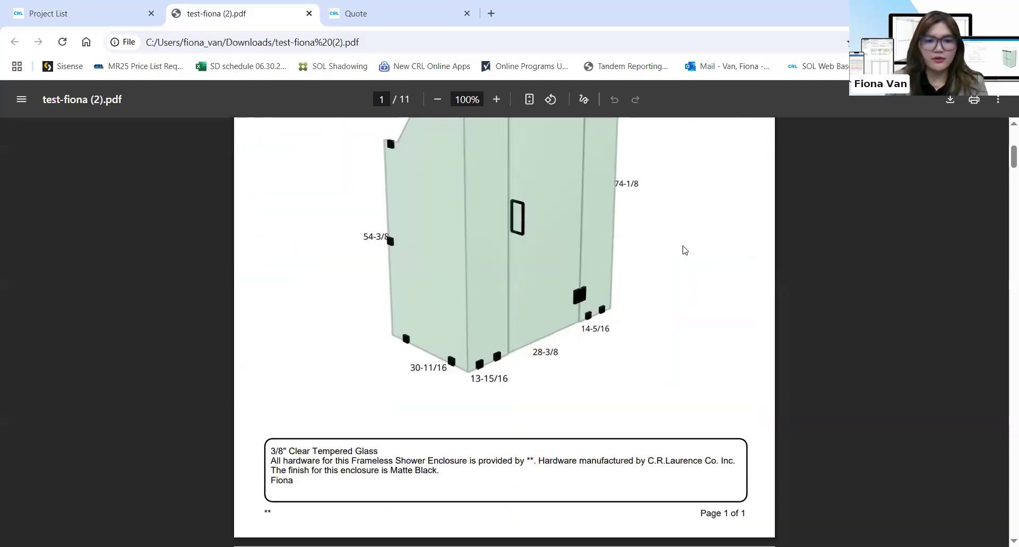
scroll(297, 506, "up", 1)
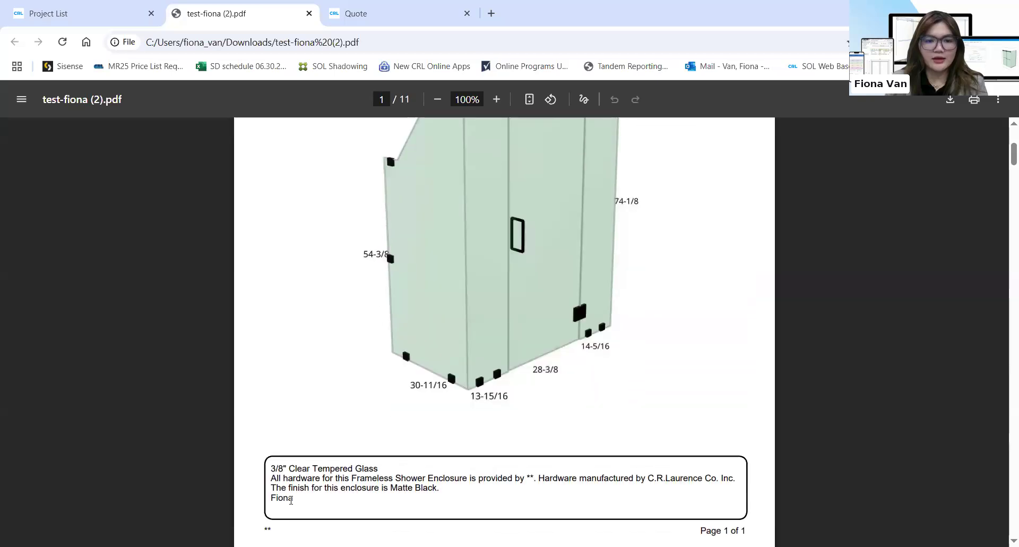
double_click(291, 499)
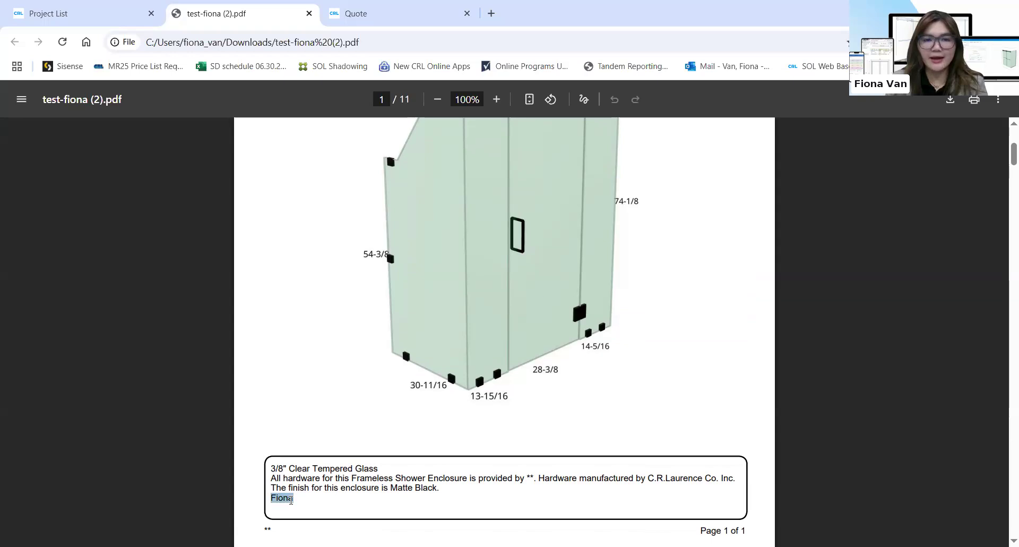
scroll(289, 478, "up", 4)
scroll(284, 430, "down", 5)
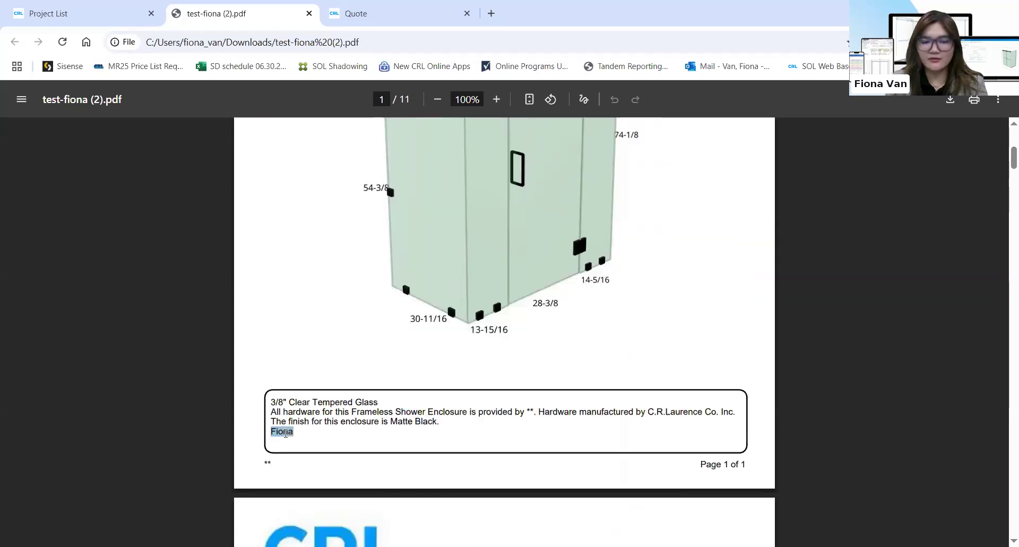
left_click(285, 433)
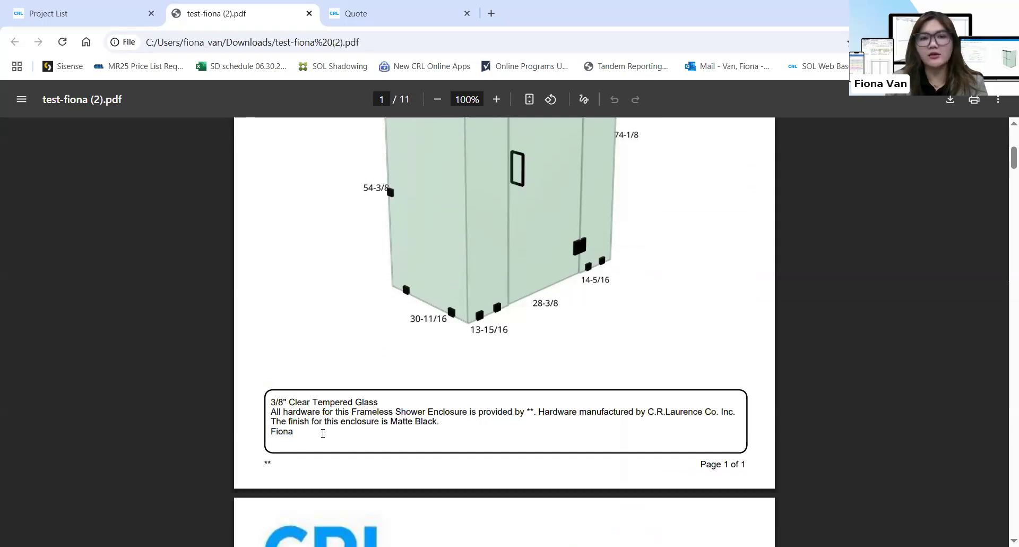
scroll(323, 433, "up", 5)
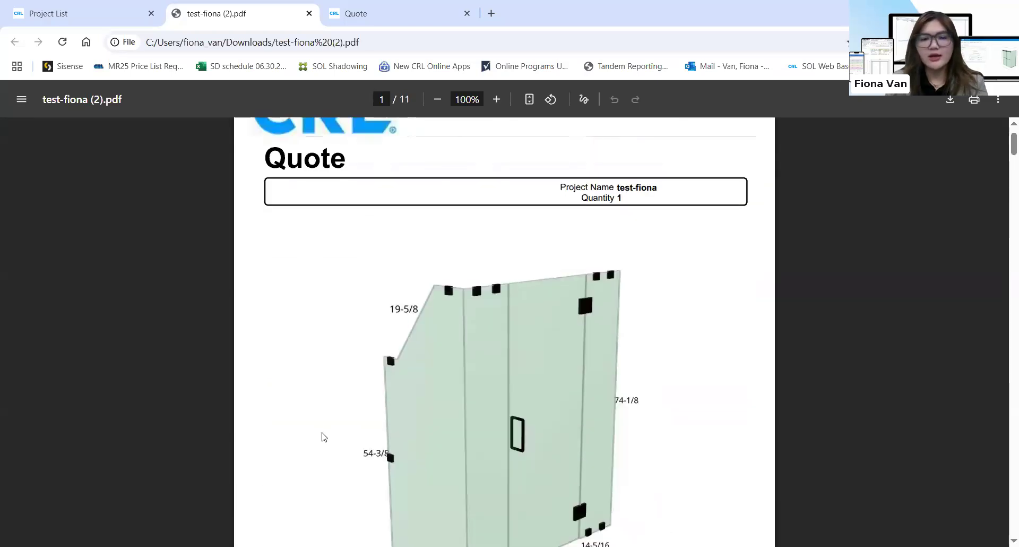
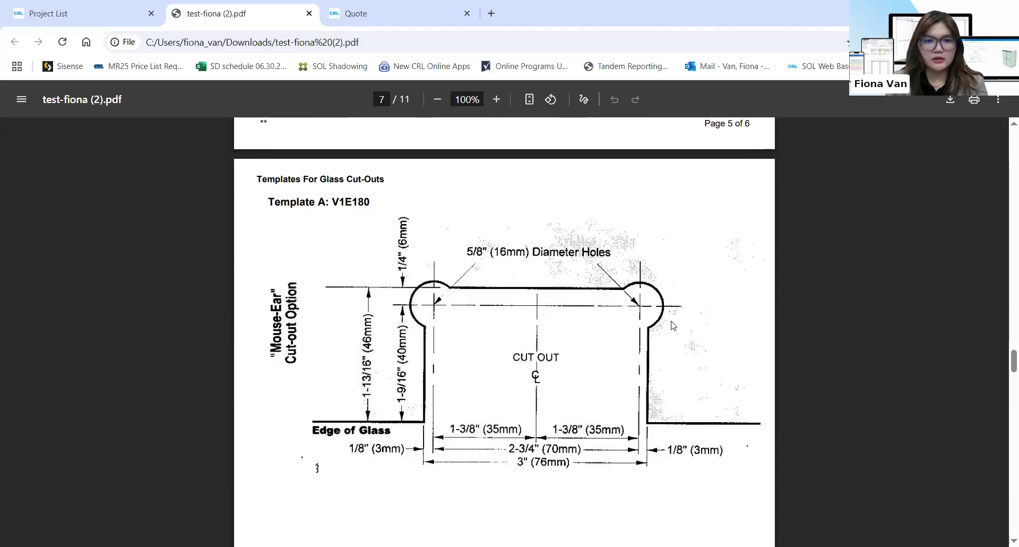
Scroll through test-fiona (2).pdf pages 7–11: hardware list, installation sheets and glass sizes
scroll(584, 329, "up", 2)
scroll(588, 343, "down", 12)
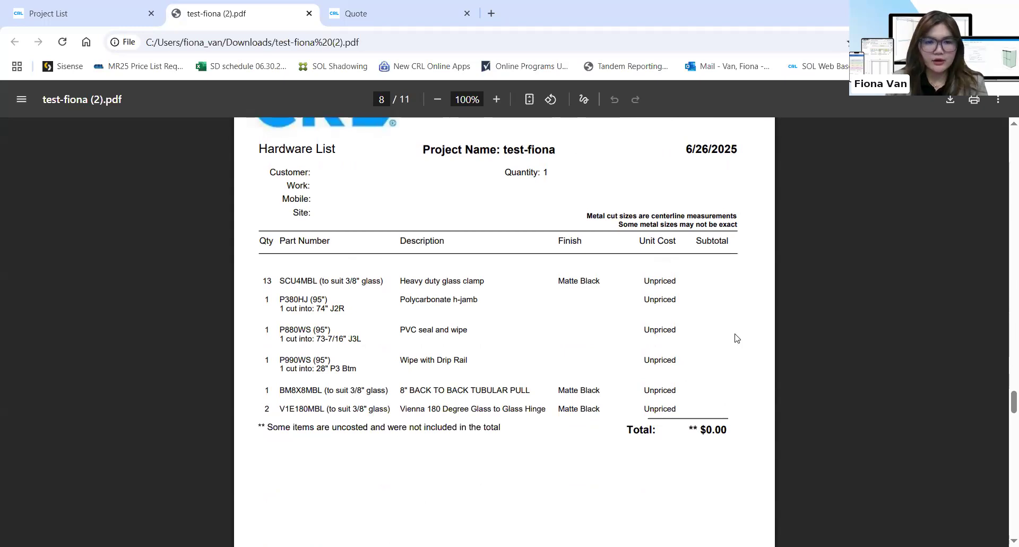
scroll(737, 338, "down", 10)
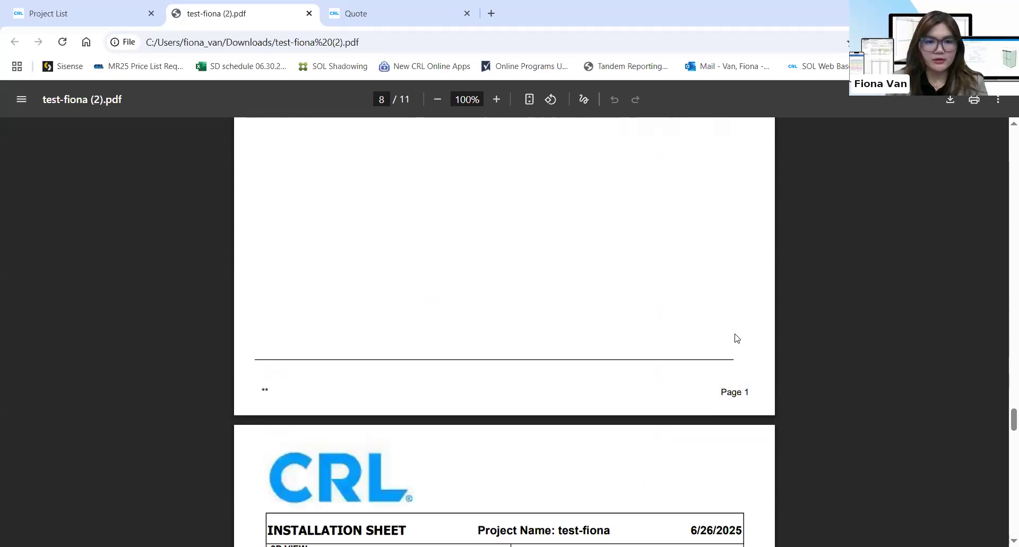
scroll(735, 338, "down", 1)
scroll(565, 386, "up", 2)
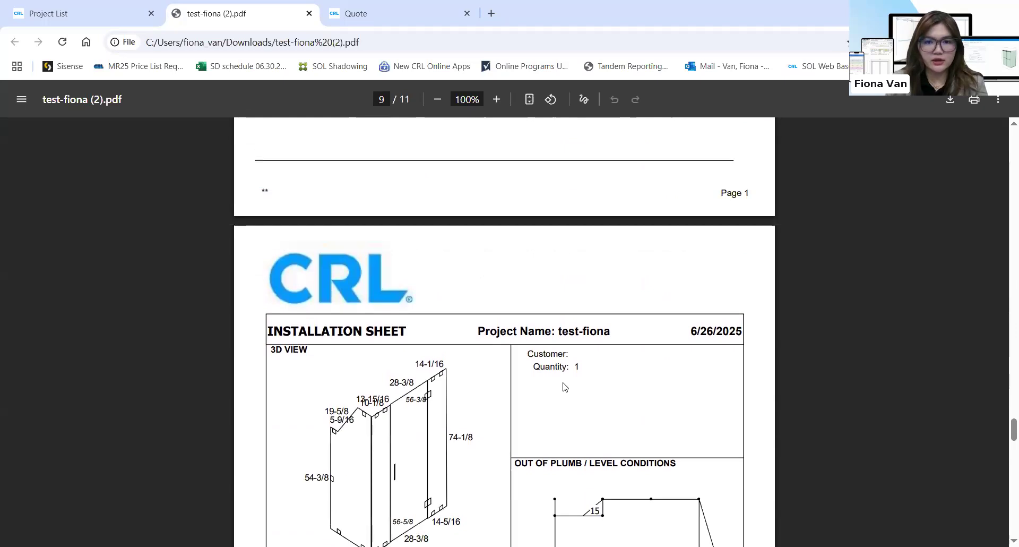
scroll(565, 385, "down", 10)
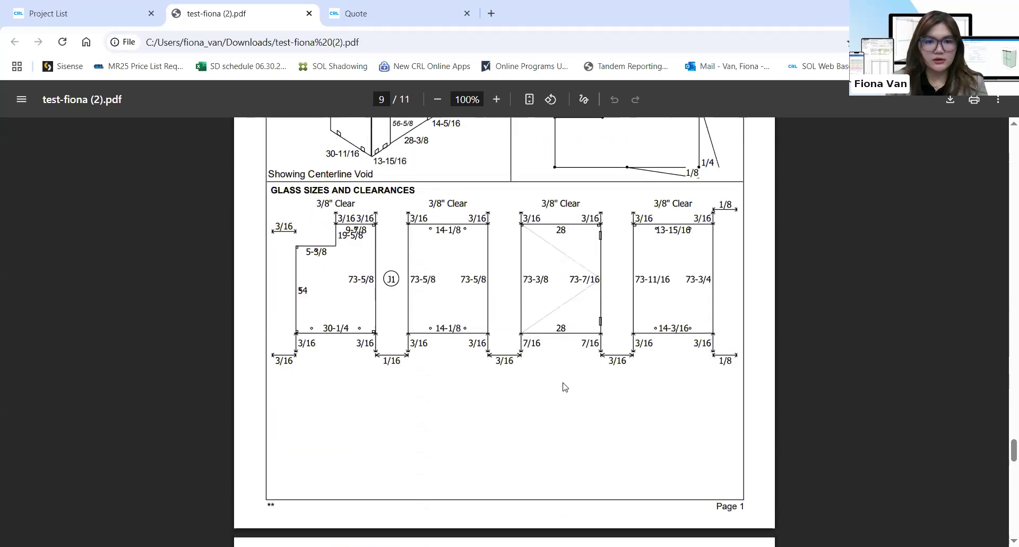
scroll(564, 386, "down", 10)
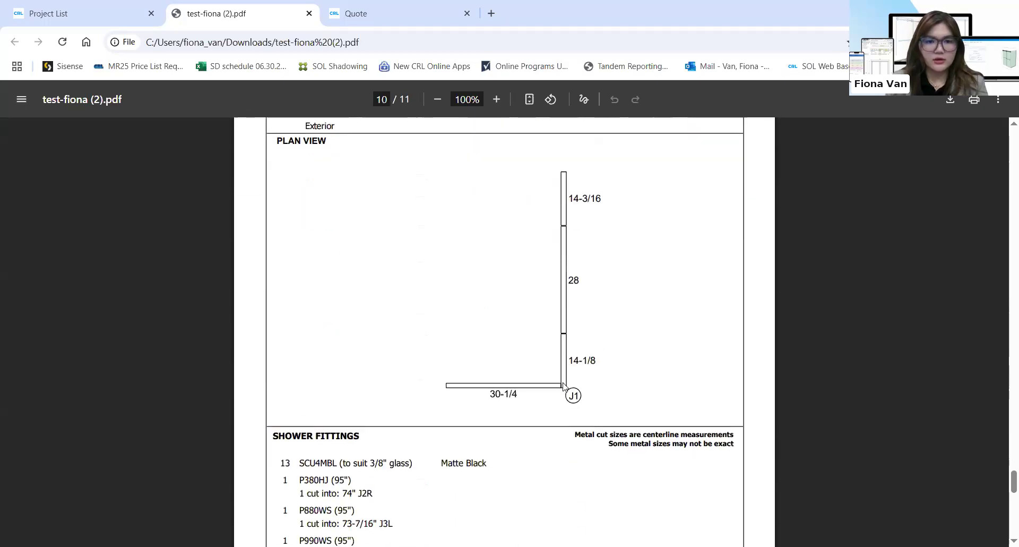
scroll(564, 386, "down", 7)
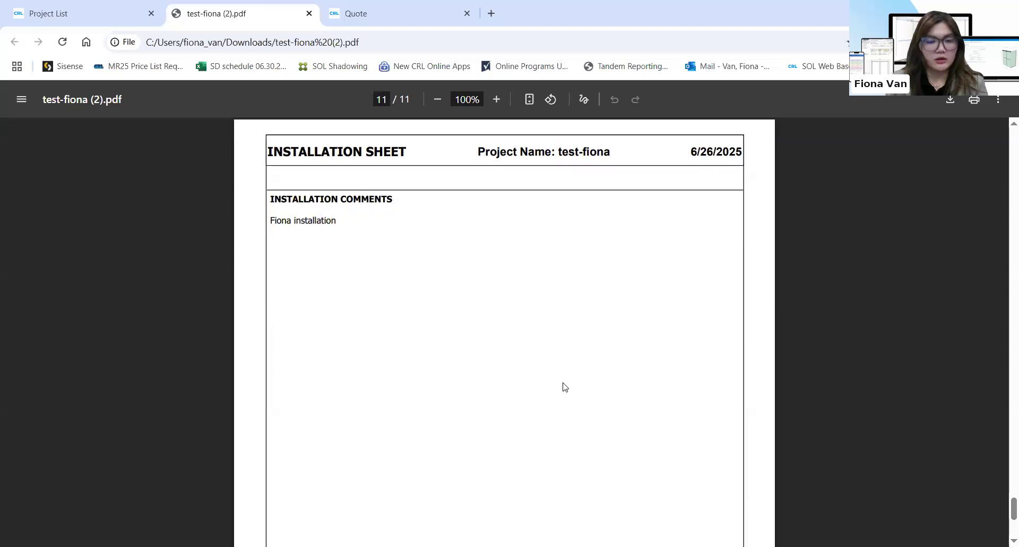
scroll(565, 386, "down", 1)
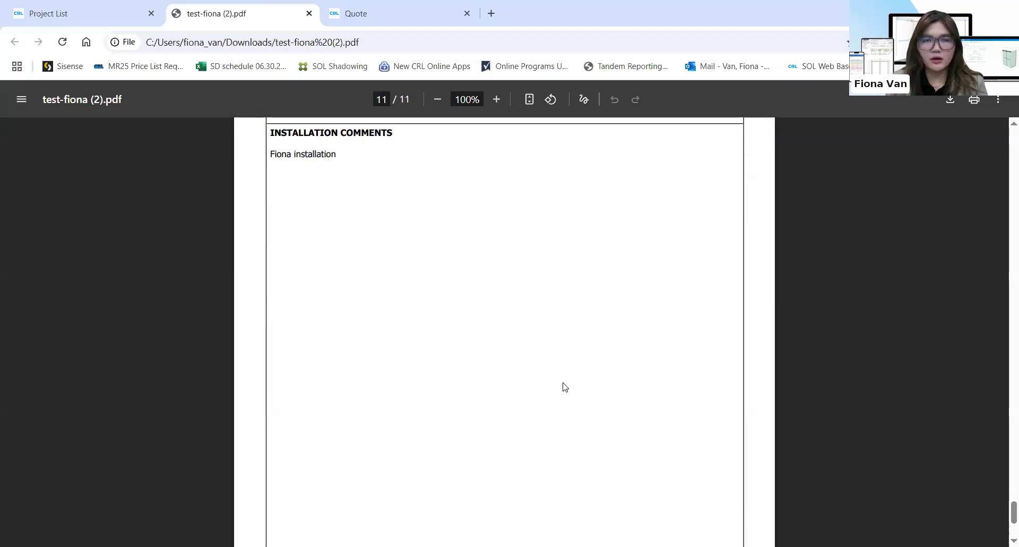
scroll(564, 386, "up", 2)
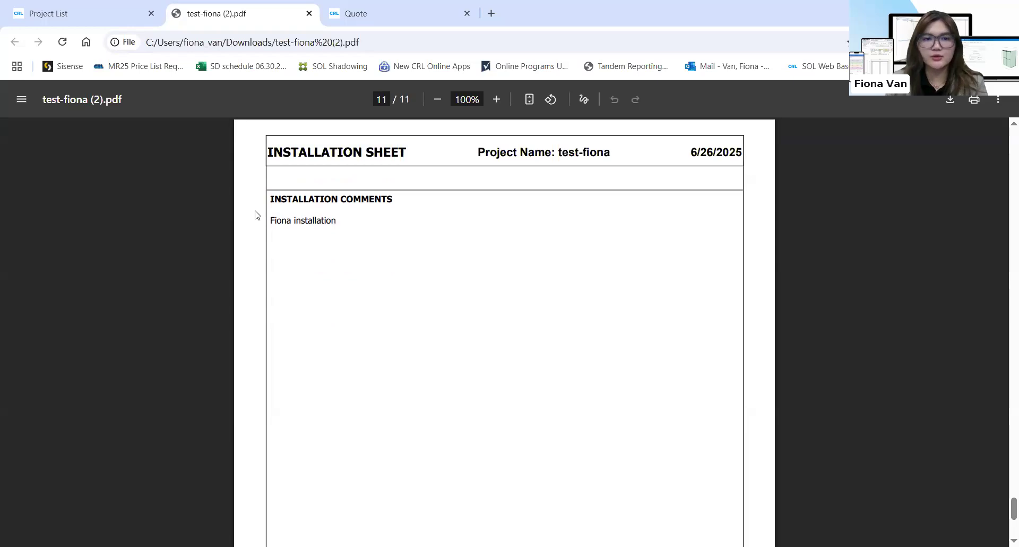
Select and then deselect the installation comment line, and scroll back up to page 10
triple_click(341, 230)
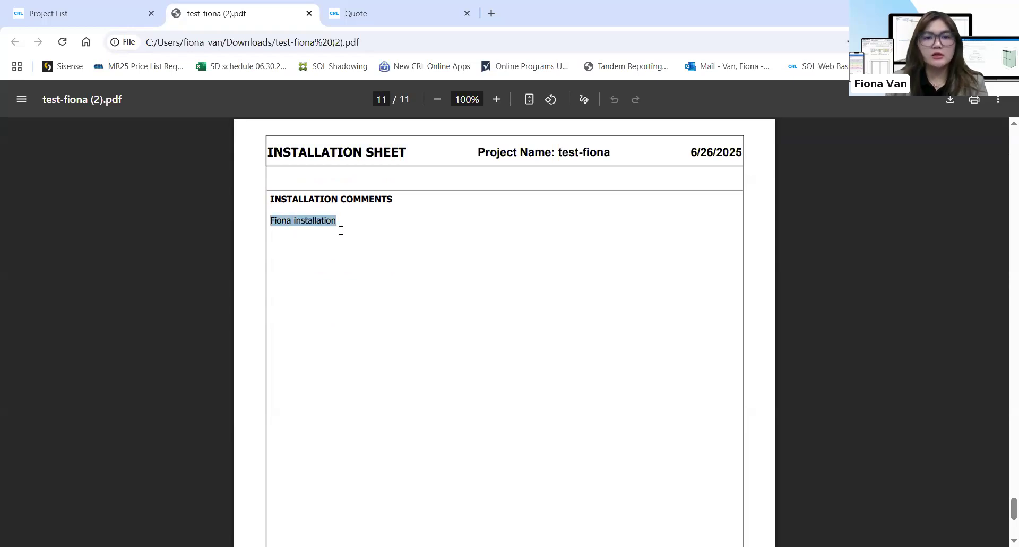
left_click(318, 220)
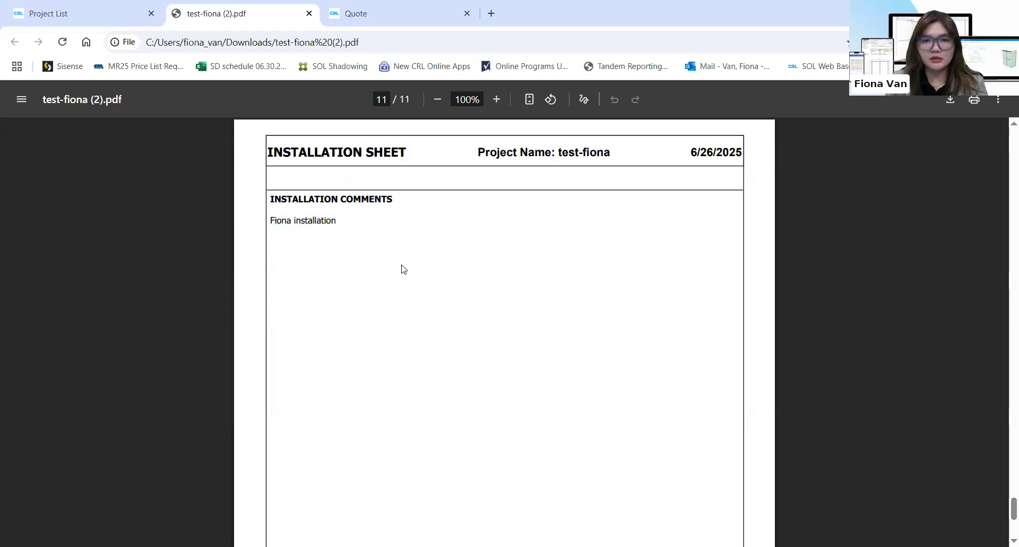
scroll(534, 342, "up", 7)
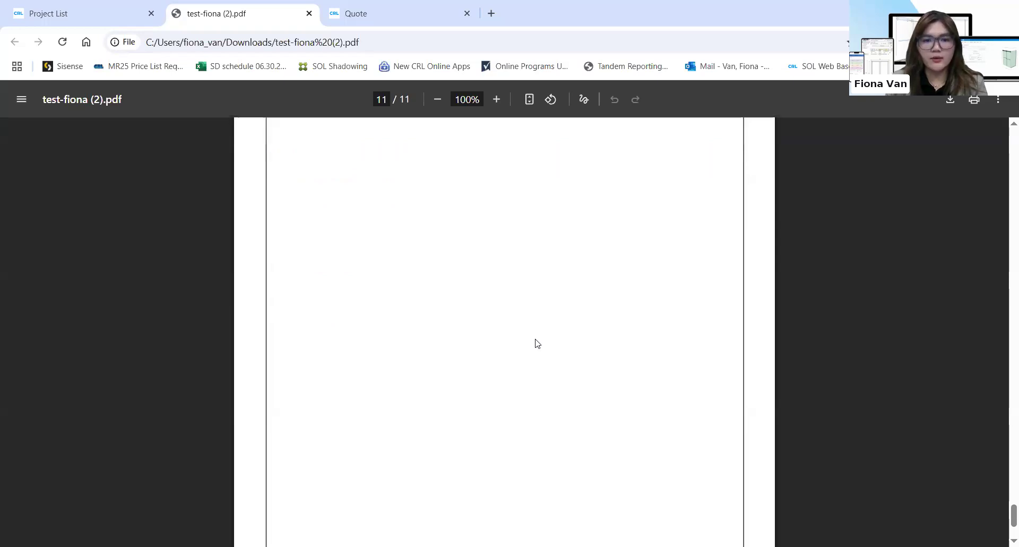
scroll(344, 332, "down", 7)
scroll(340, 337, "up", 2)
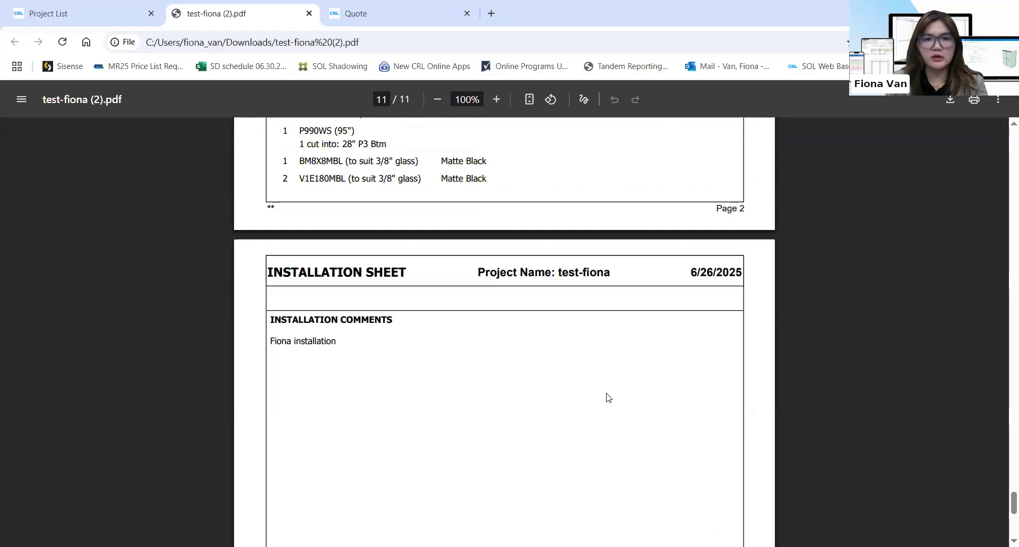
scroll(608, 377, "up", 3)
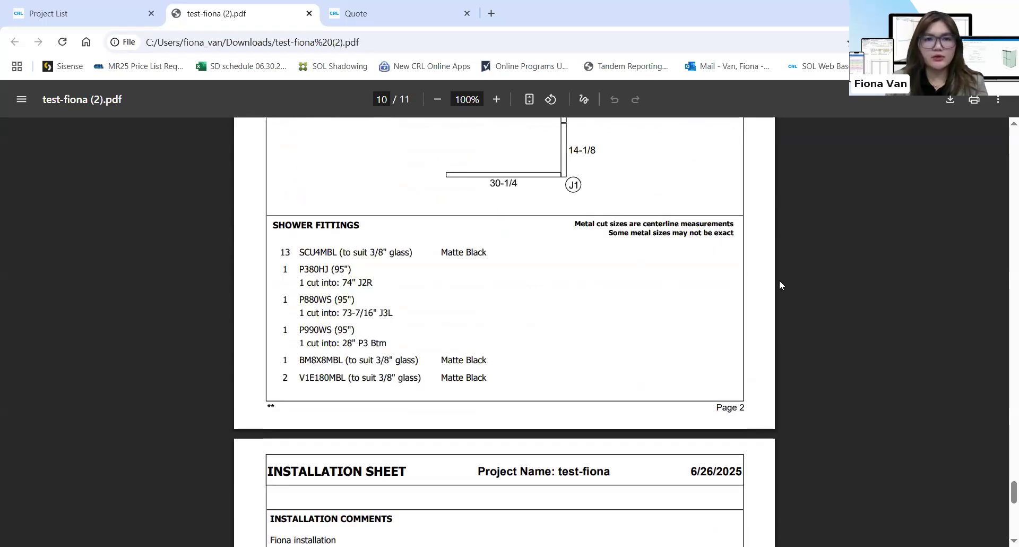
scroll(779, 285, "up", 7)
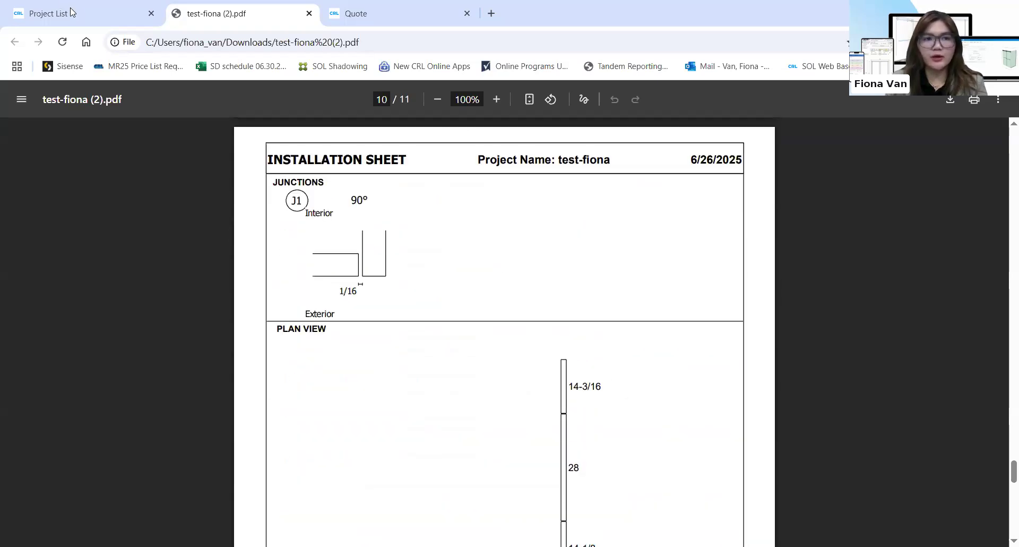
Return to the Project List, dismiss the reports popup and open test-fiona's Quote/Order estimates
left_click(89, 14)
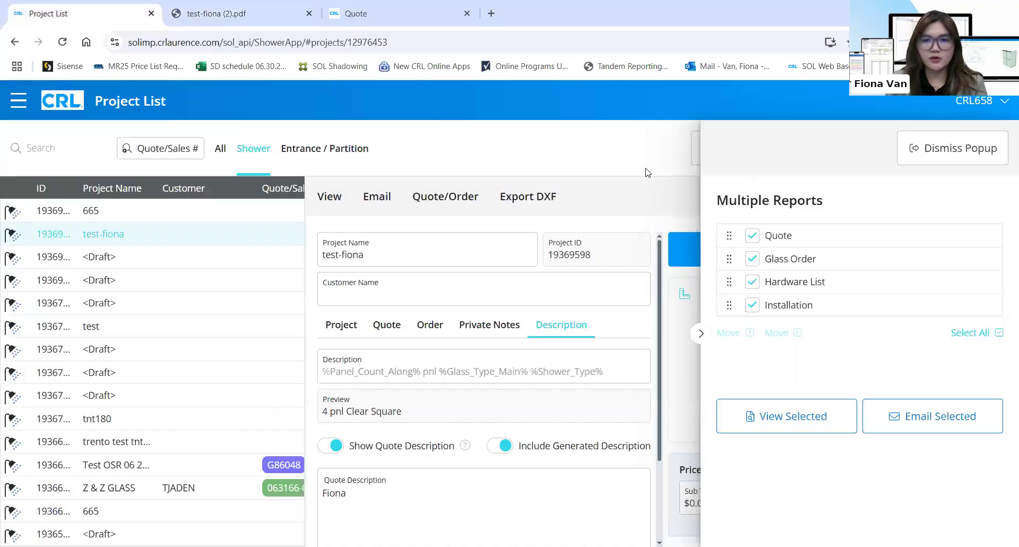
left_click(647, 169)
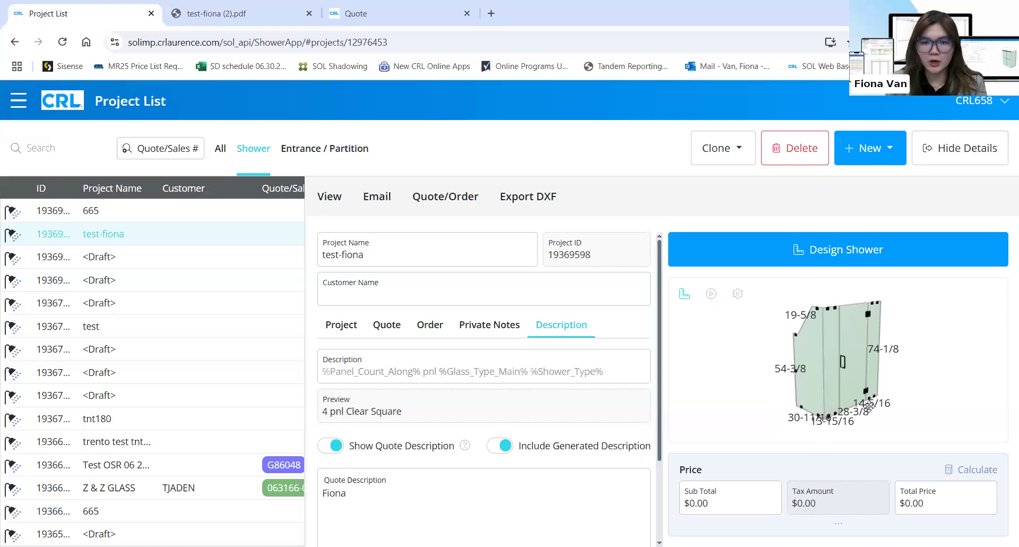
left_click(439, 199)
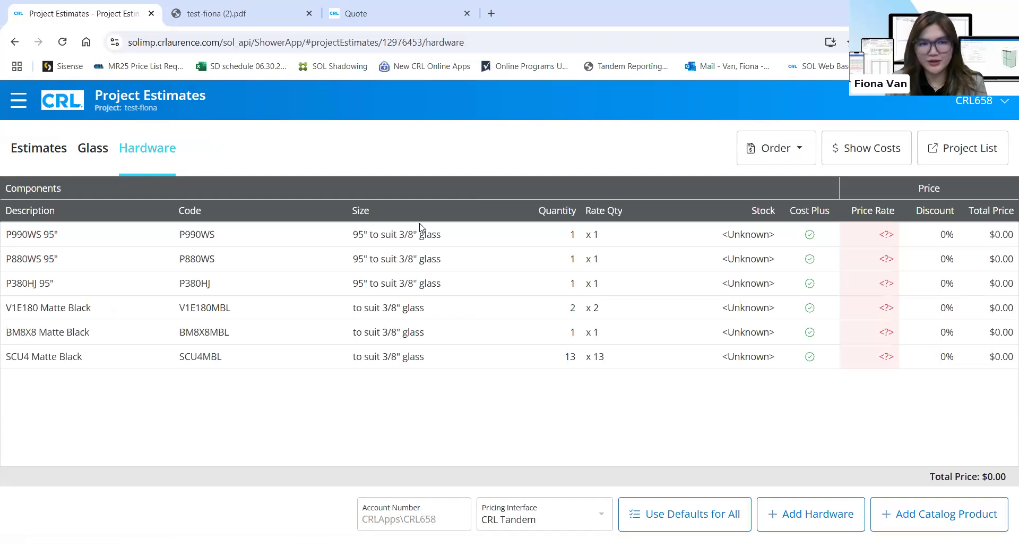
Review the estimate's Glass, Estimates and Hardware tabs
left_click(81, 151)
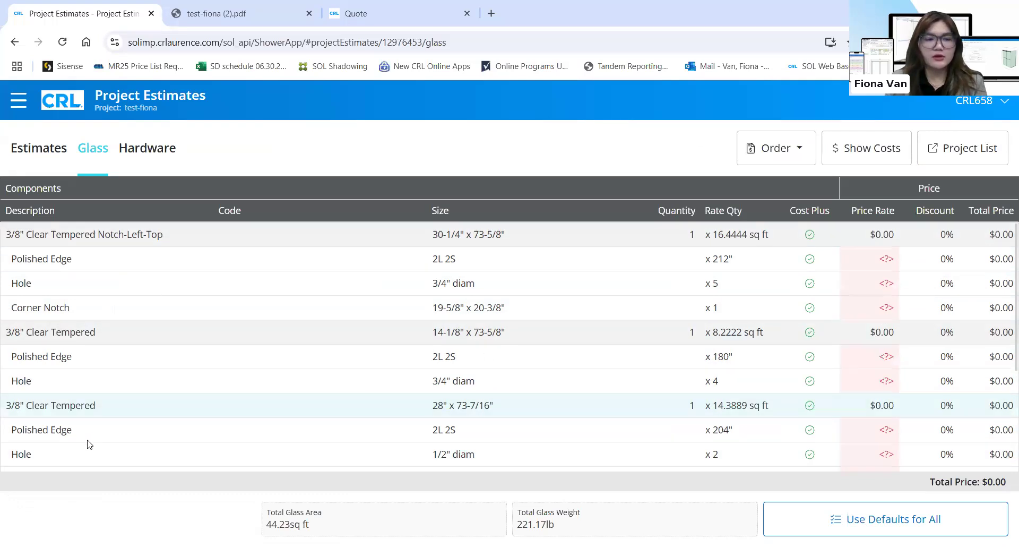
scroll(102, 432, "down", 3)
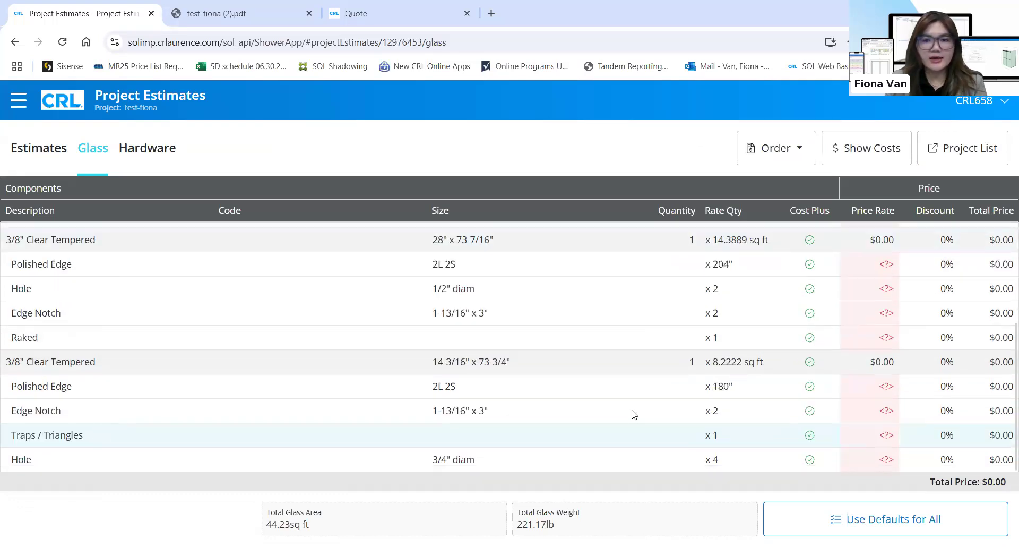
left_click(38, 148)
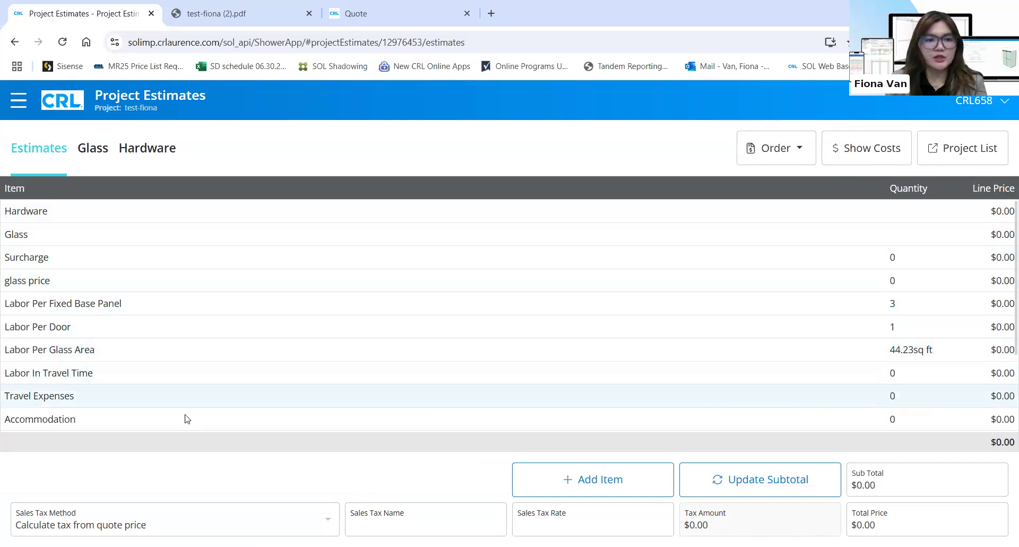
scroll(239, 409, "down", 2)
scroll(345, 416, "down", 2)
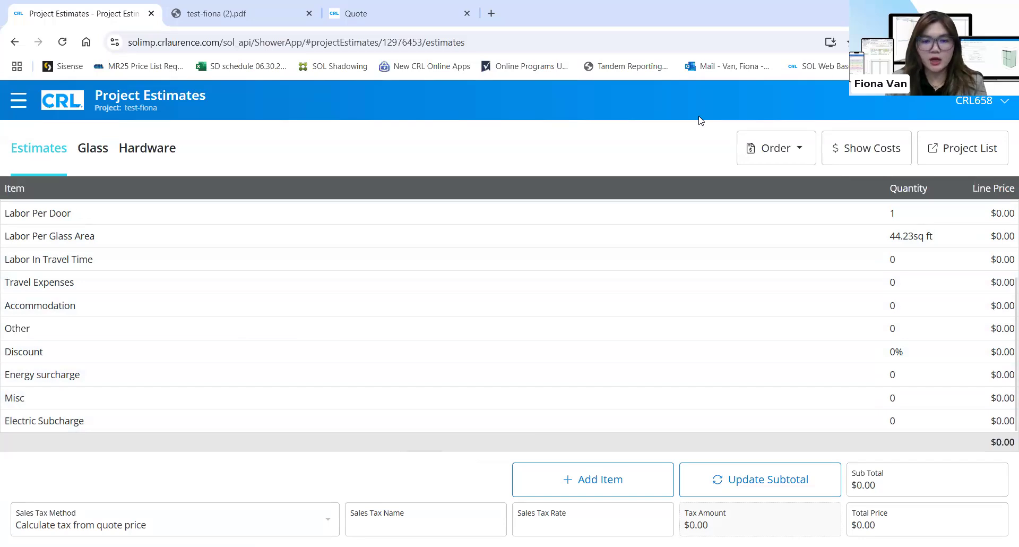
scroll(228, 266, "up", 4)
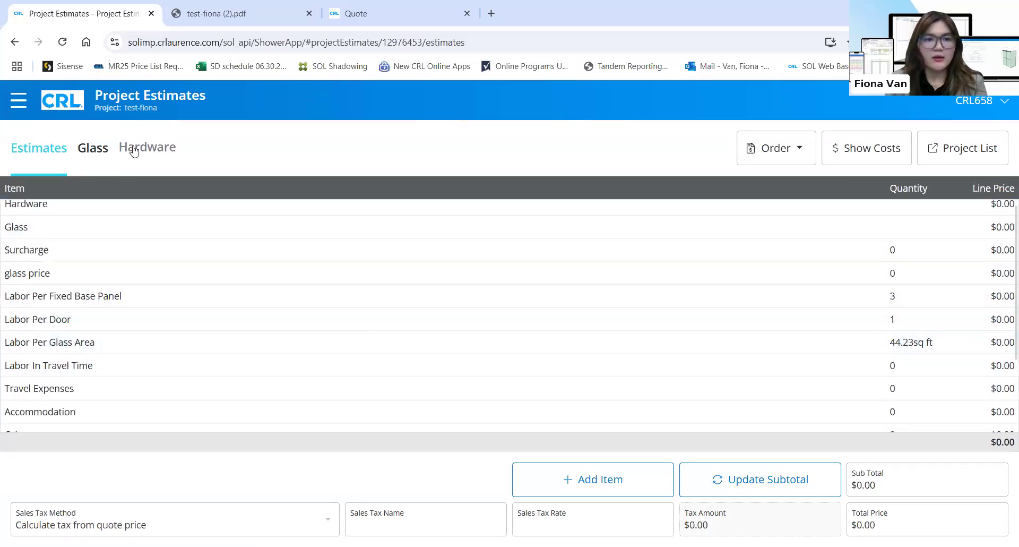
left_click(130, 149)
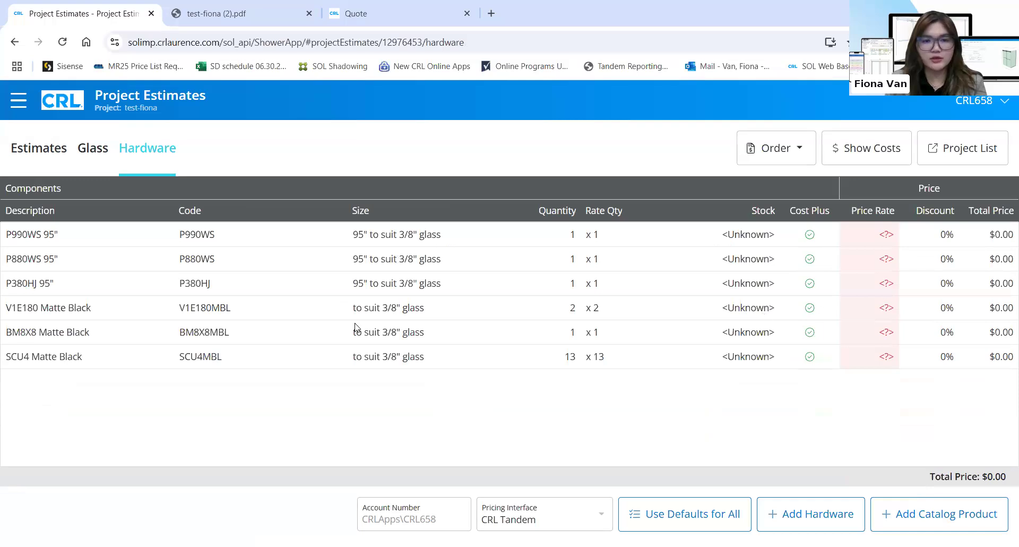
Enter the pricing account number and check V1E180MBL stock availability, dated 2025-07-14
left_click(432, 510)
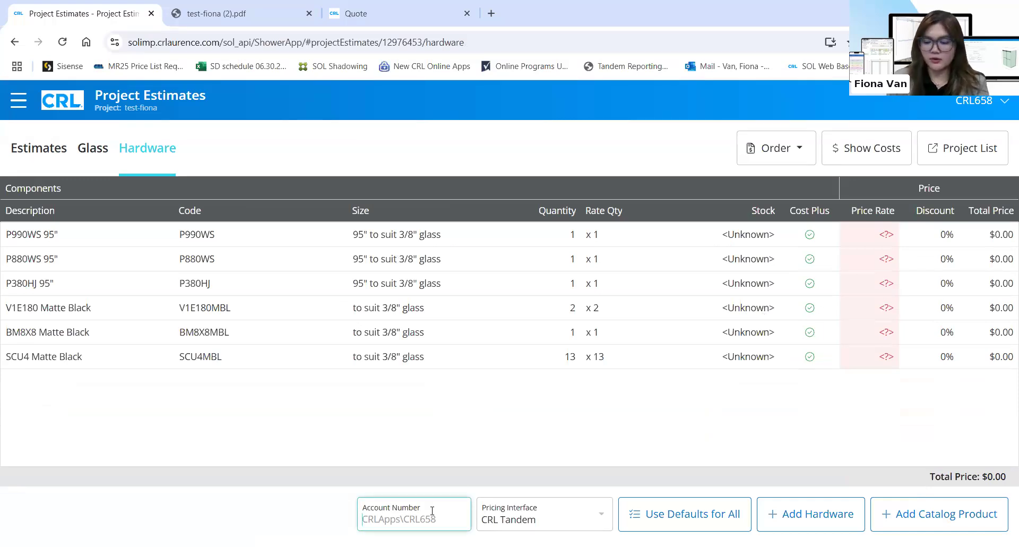
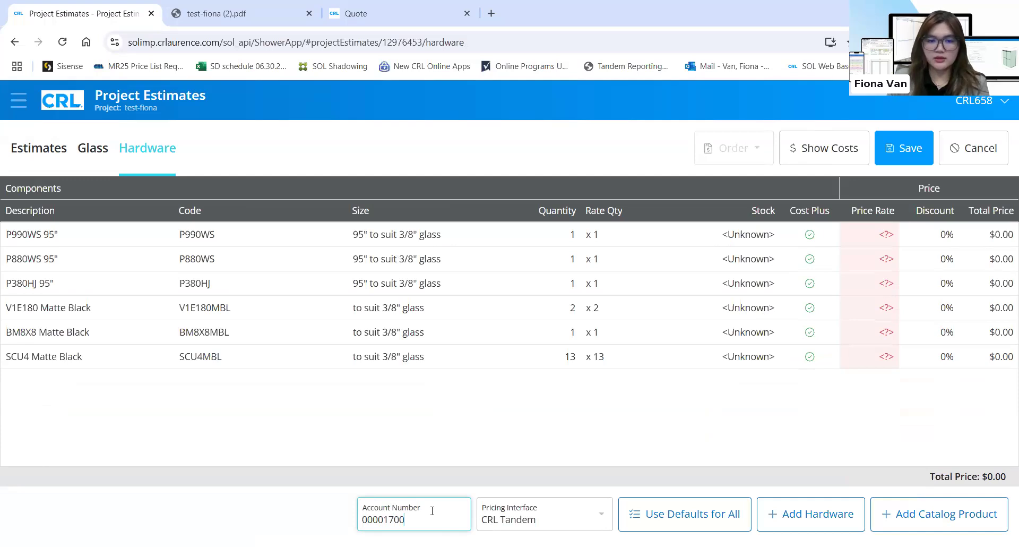
left_click(474, 415)
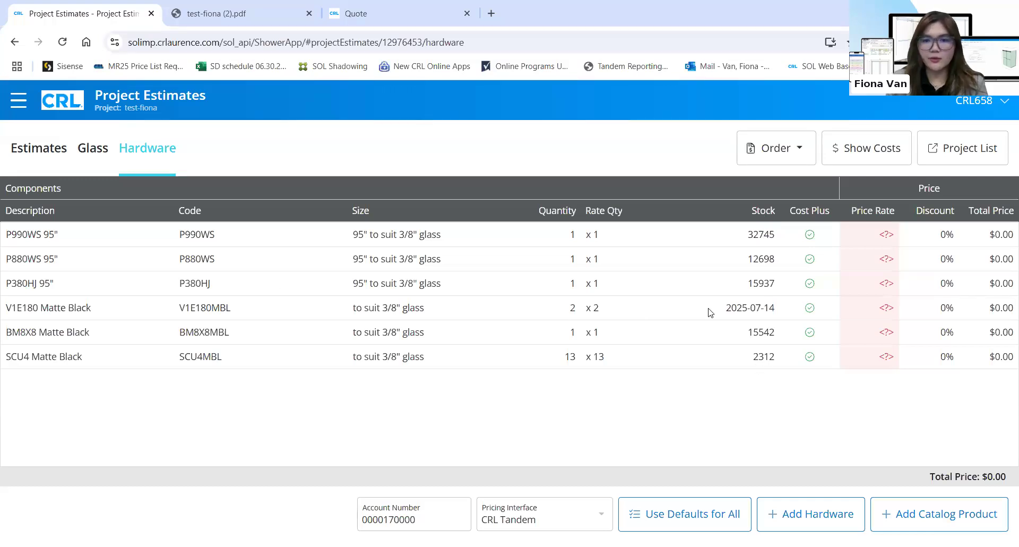
mouse_move(760, 310)
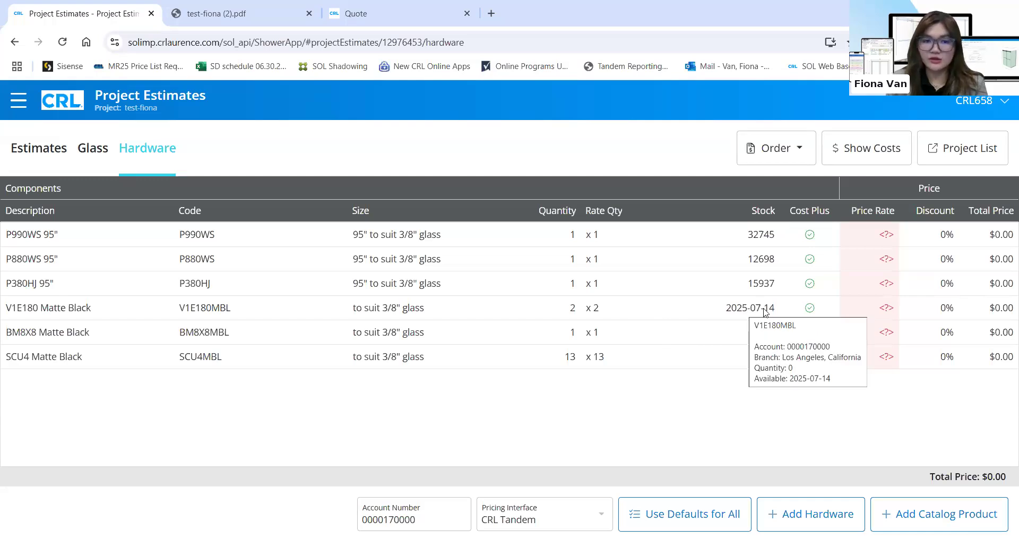
left_click(704, 383)
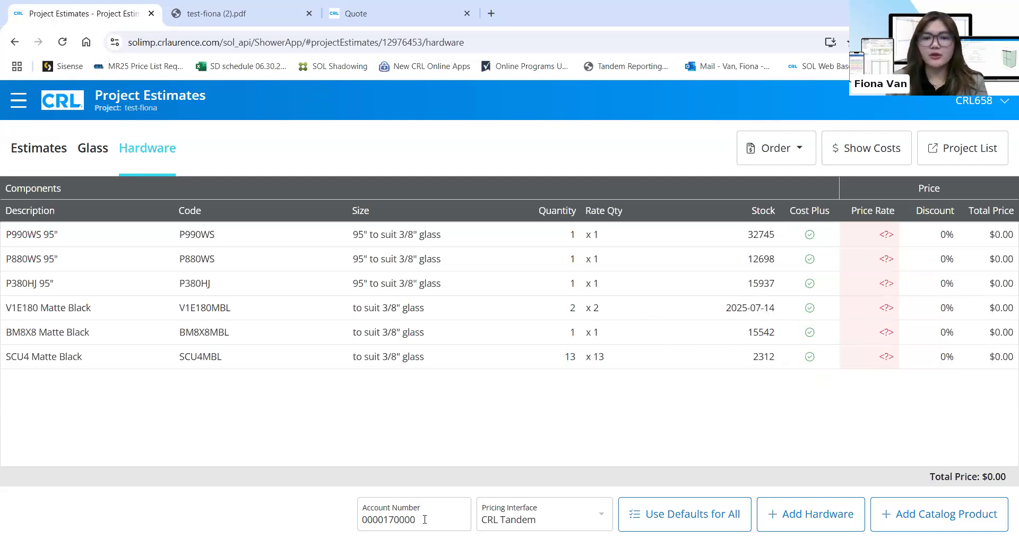
Quote the hardware via Order > Quote Hardware, bringing the total to $388.72
left_click(790, 157)
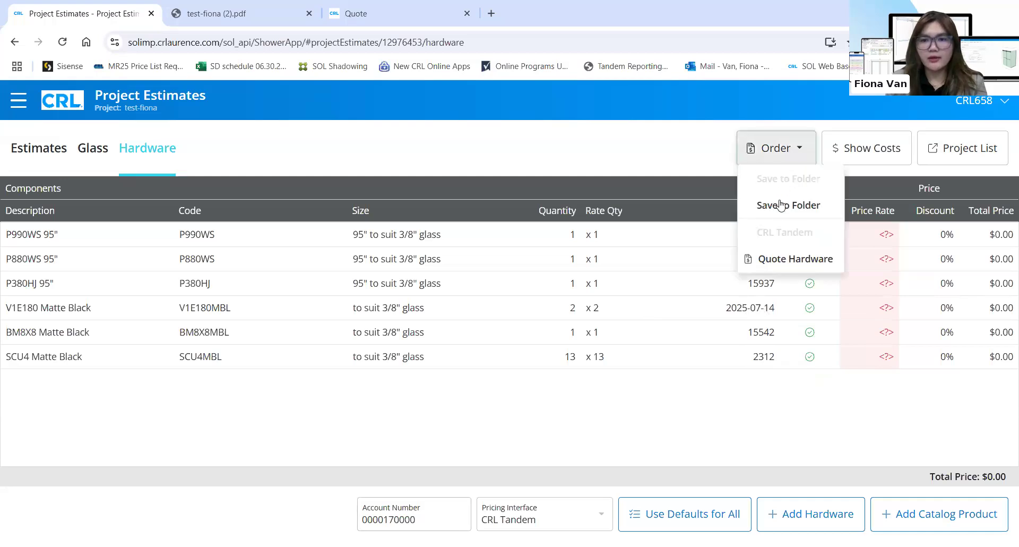
left_click(776, 260)
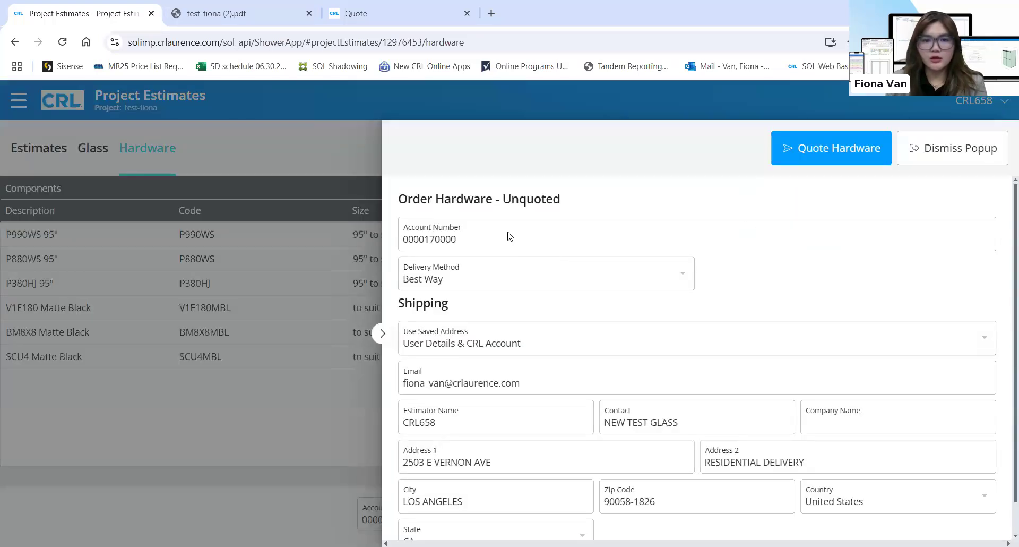
scroll(549, 275, "down", 1)
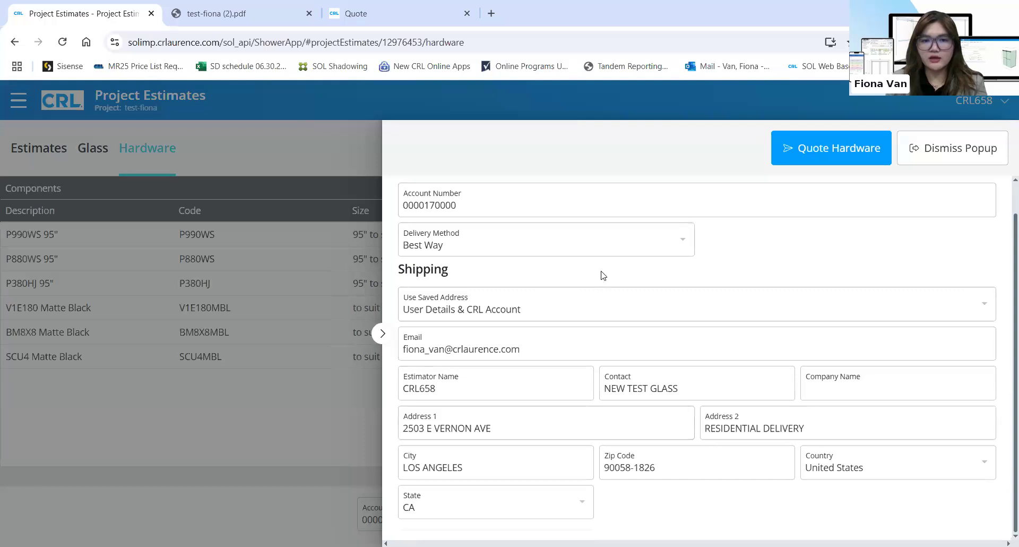
left_click(813, 141)
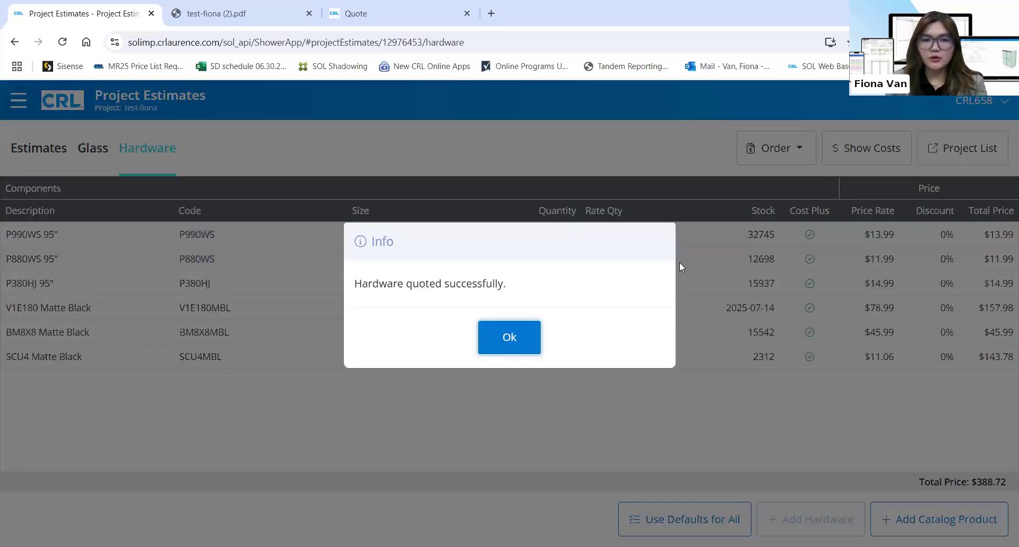
left_click(509, 338)
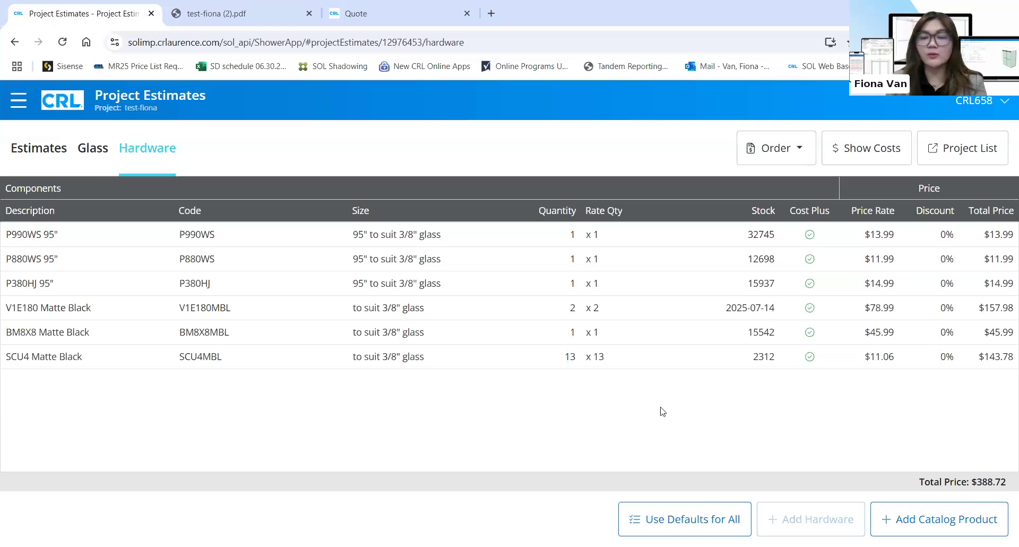
Place the hardware order with purchase order number 'test'
left_click(798, 149)
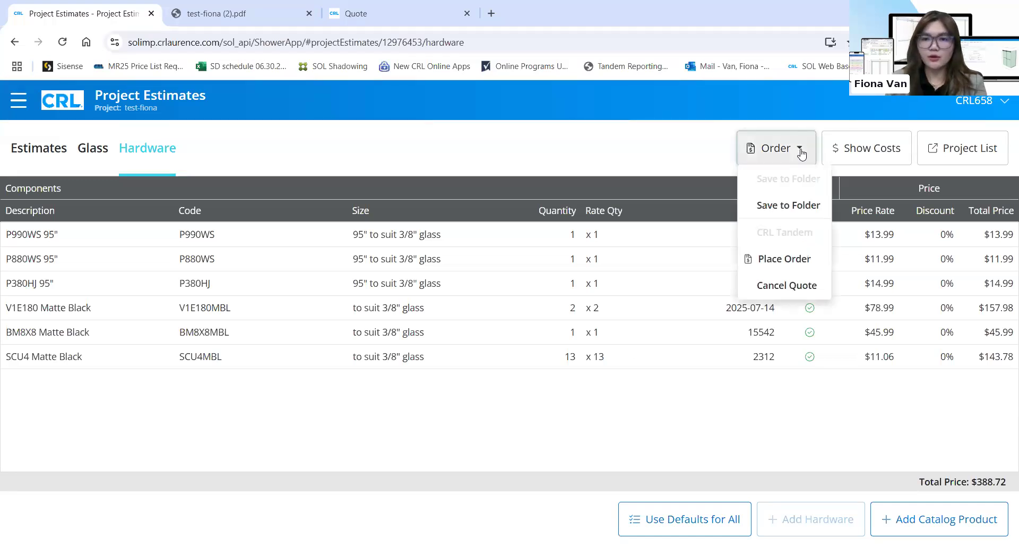
left_click(789, 260)
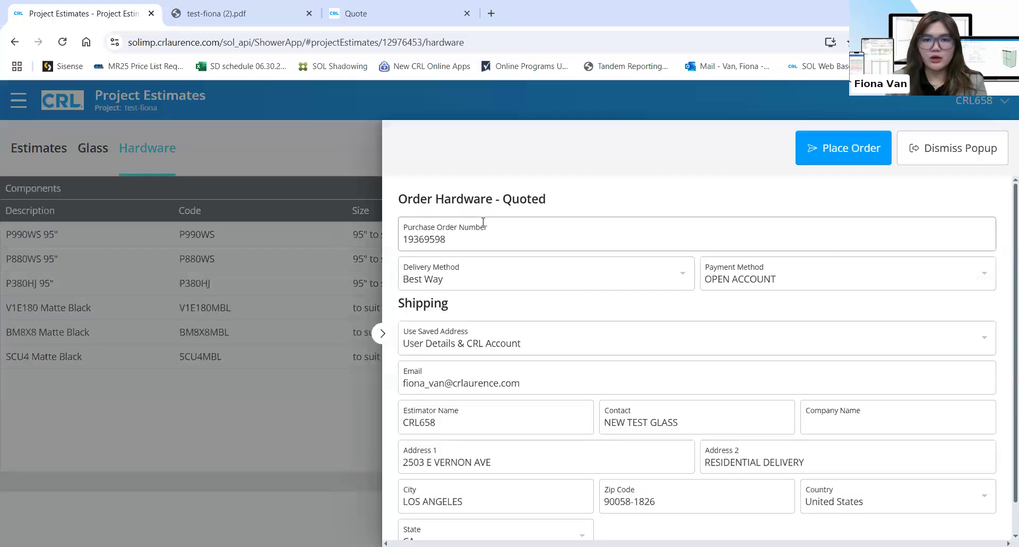
scroll(483, 222, "down", 1)
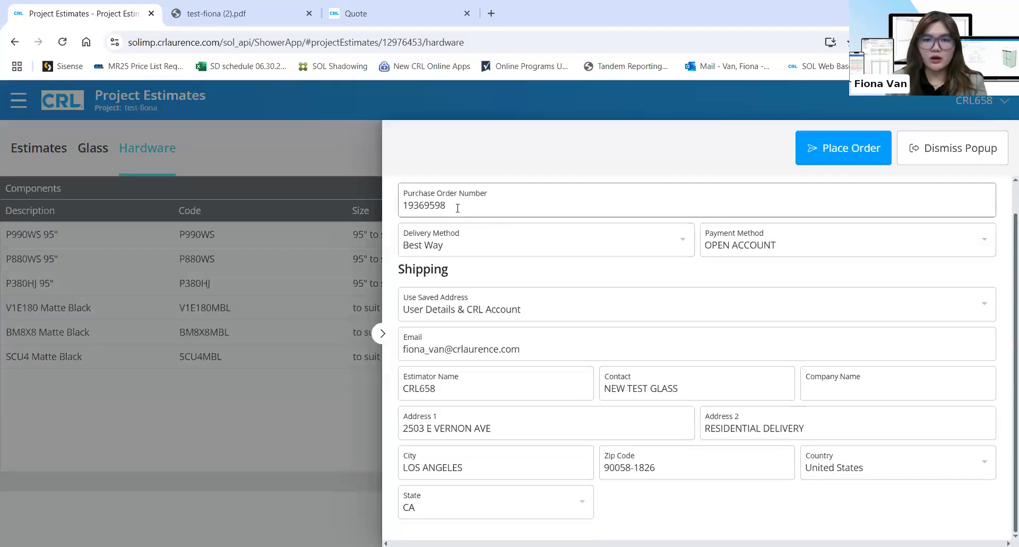
left_click(404, 206)
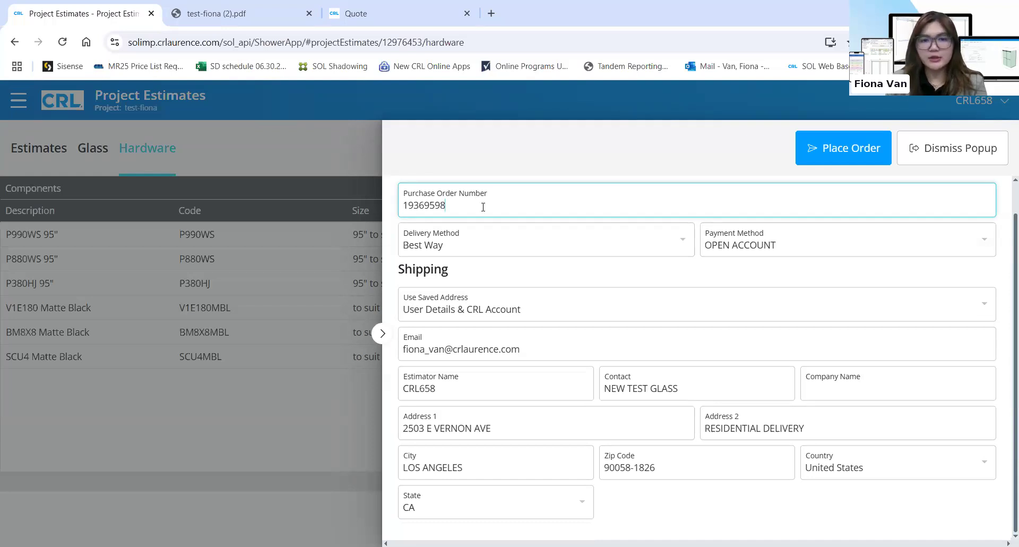
key("ctrl+a")
key("BackSpace")
type("test")
left_click(521, 254)
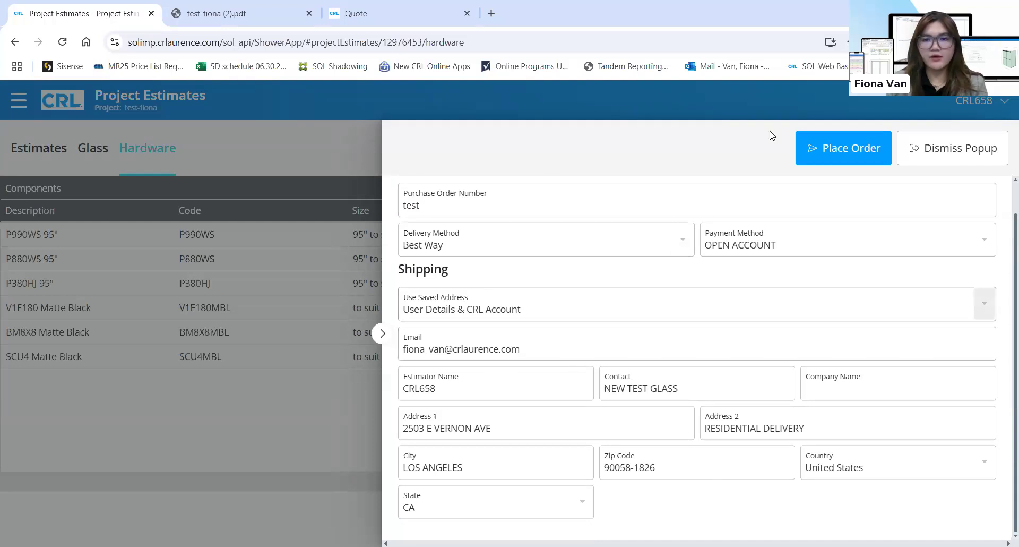
left_click(832, 152)
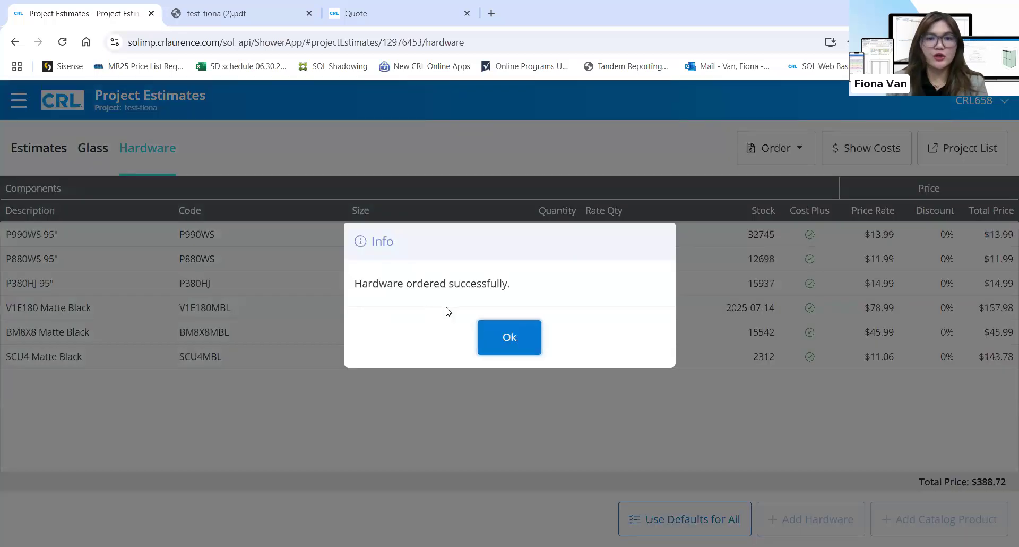
left_click(524, 338)
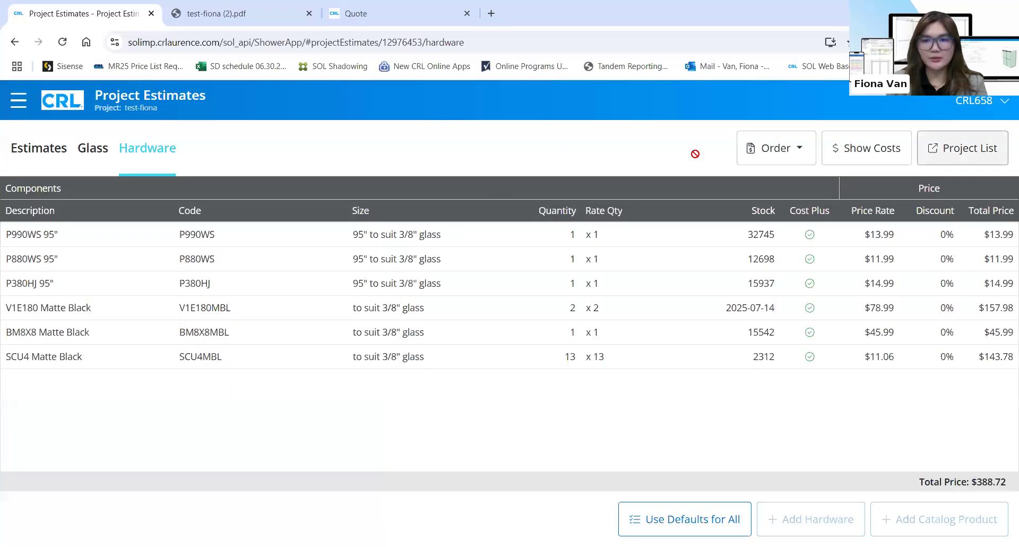
Go to the project list, hide details, and reopen test-fiona's details showing its $388.72 total
left_click(950, 145)
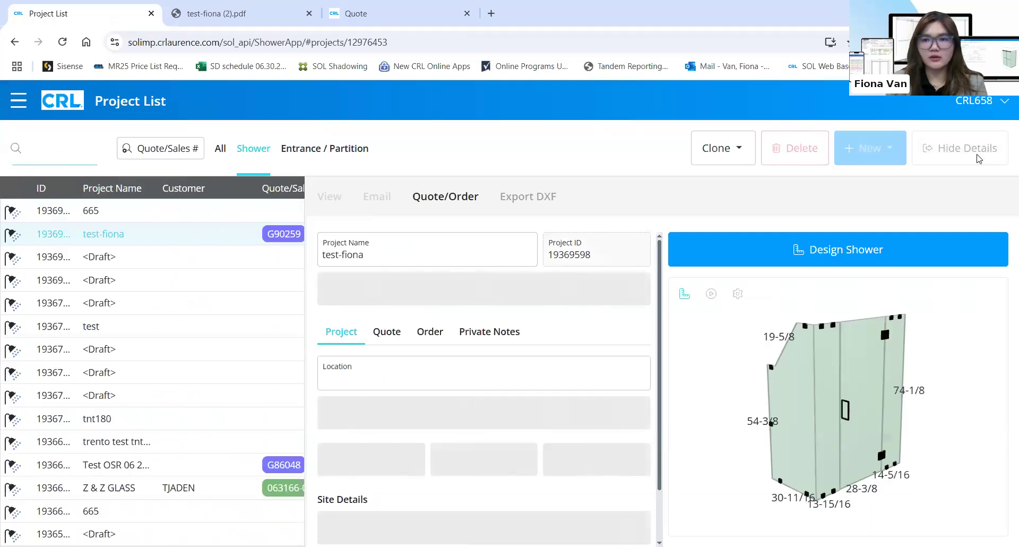
left_click(978, 159)
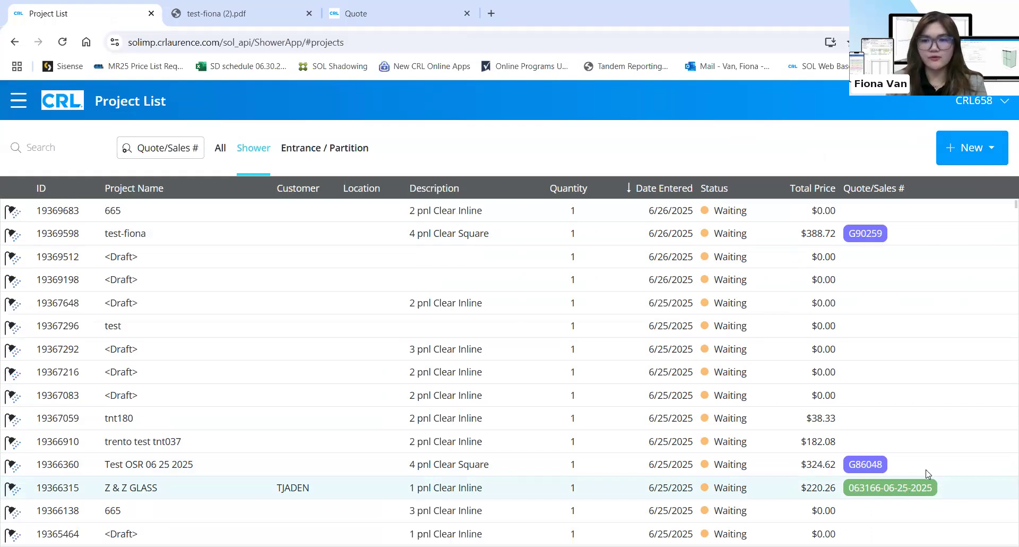
left_click(849, 234)
left_click(850, 234)
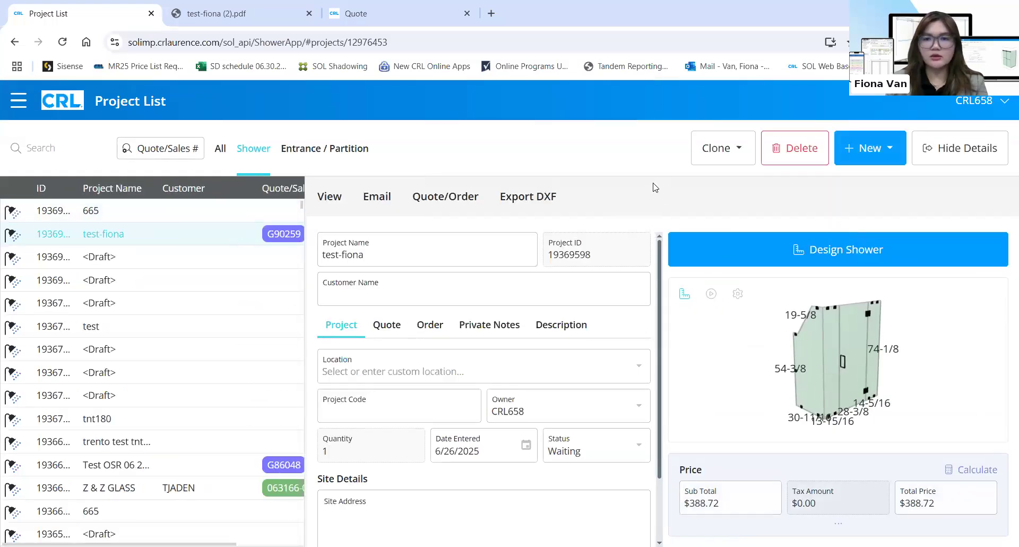
Clone test-fiona with Clone All Details, creating 'Clone: test-fiona' (ID 19369837)
left_click(733, 154)
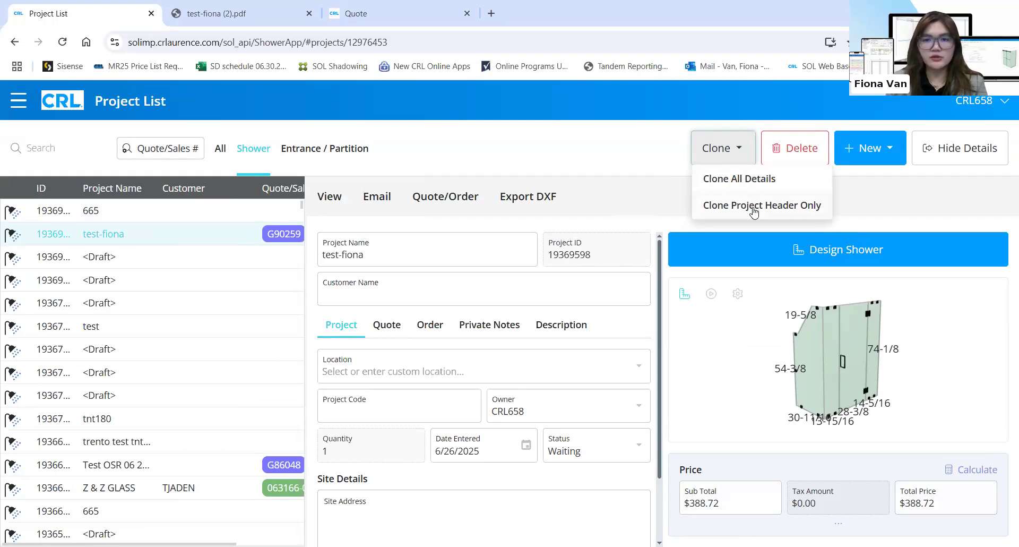
left_click(744, 179)
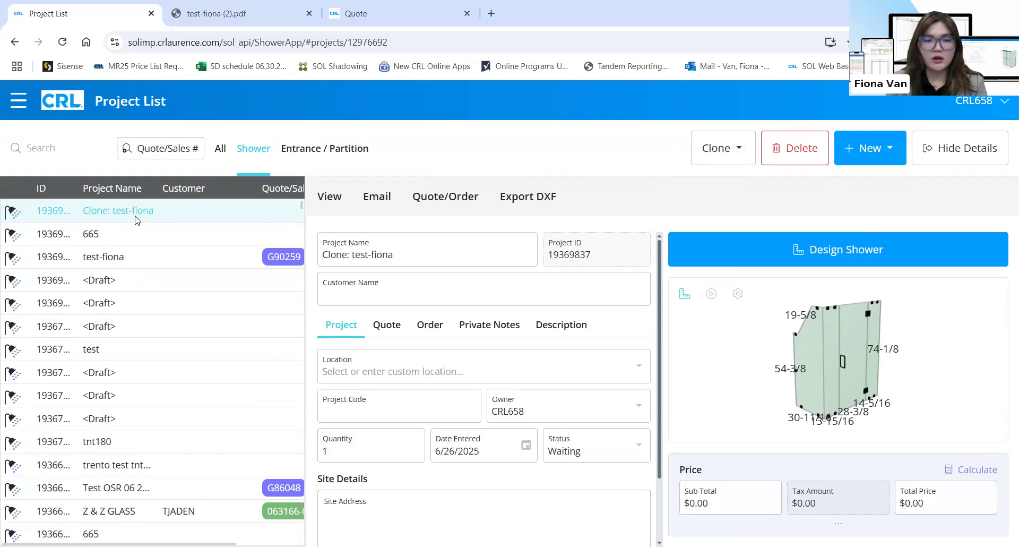
Delete the Clone: test-fiona project and confirm the deletion
left_click(796, 154)
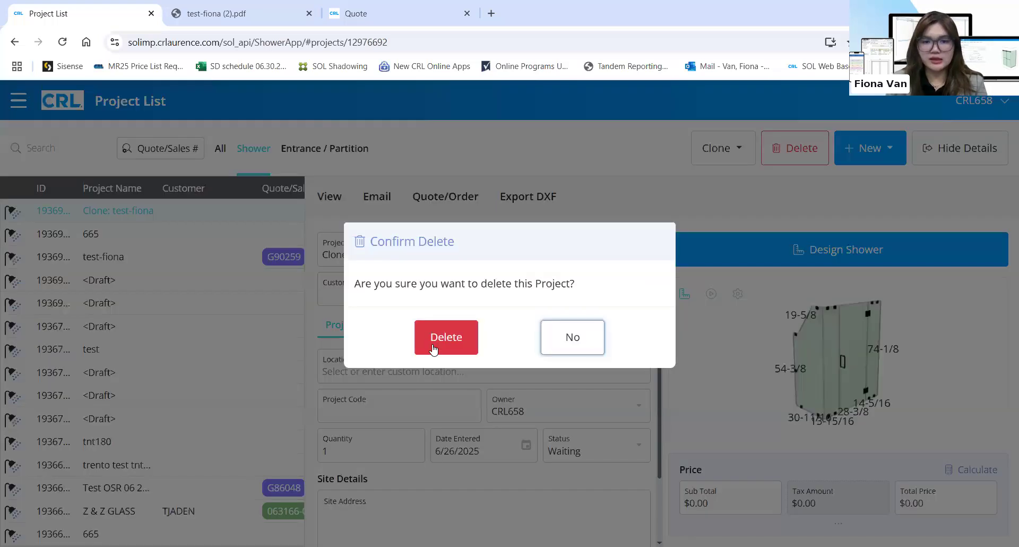
left_click(433, 343)
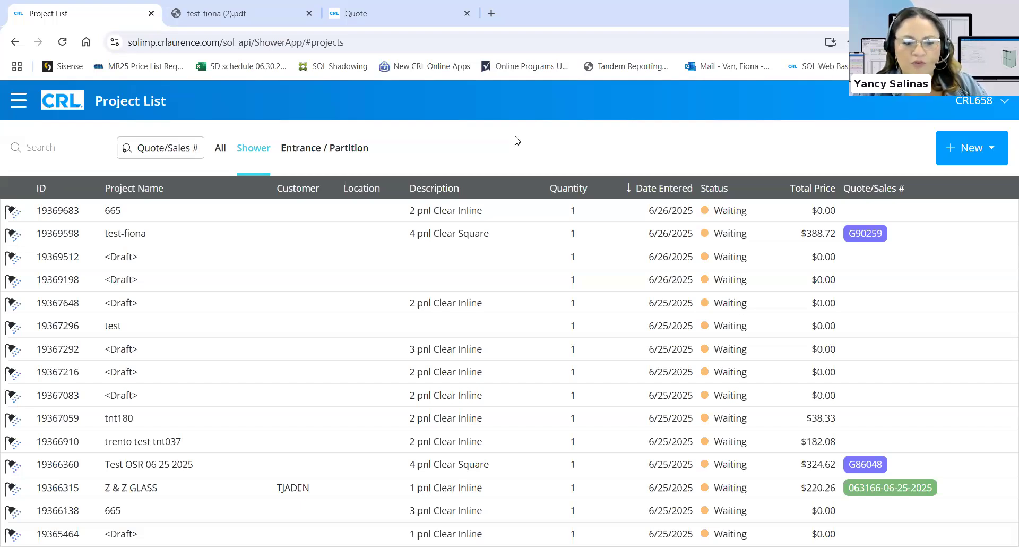
left_click(688, 225)
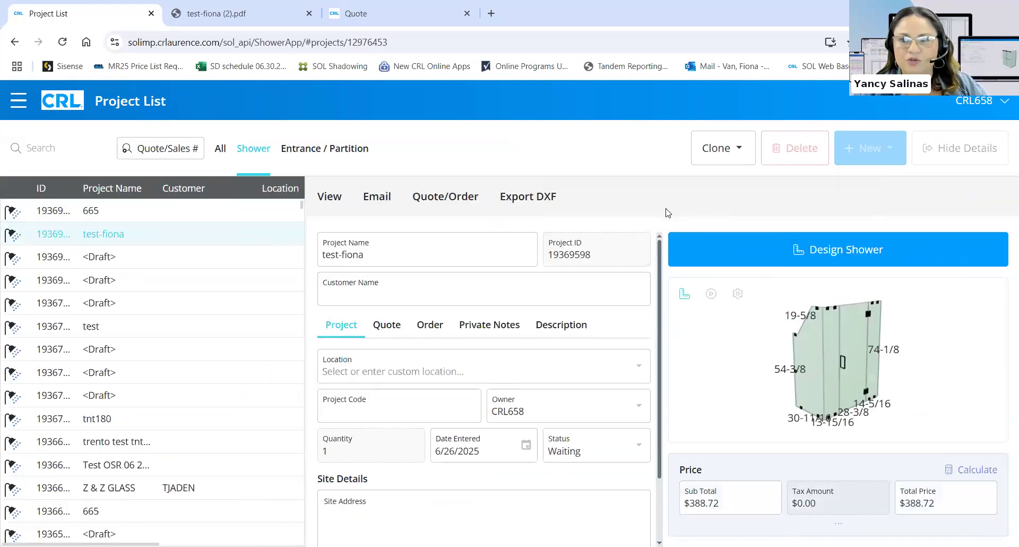
left_click(732, 243)
left_click(524, 354)
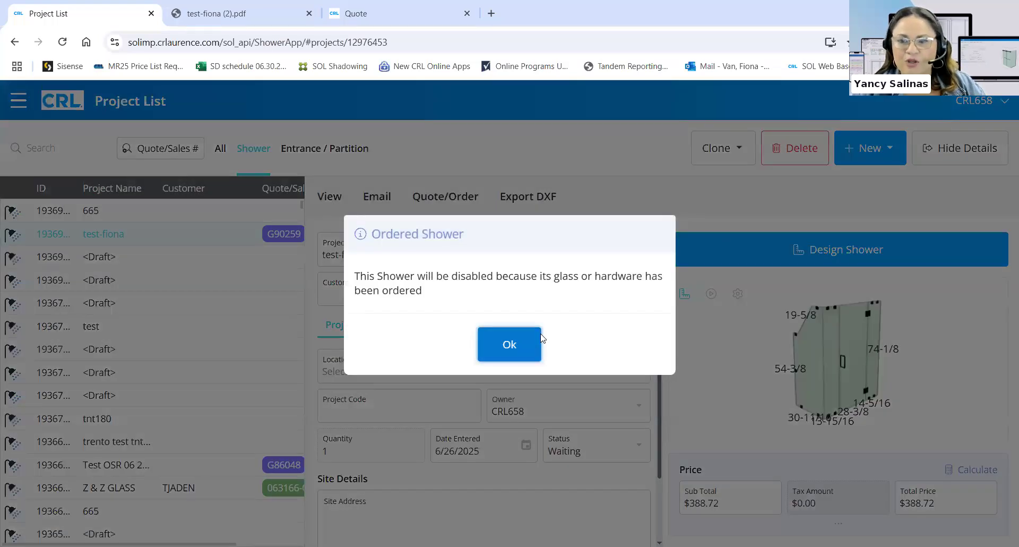
left_click(969, 148)
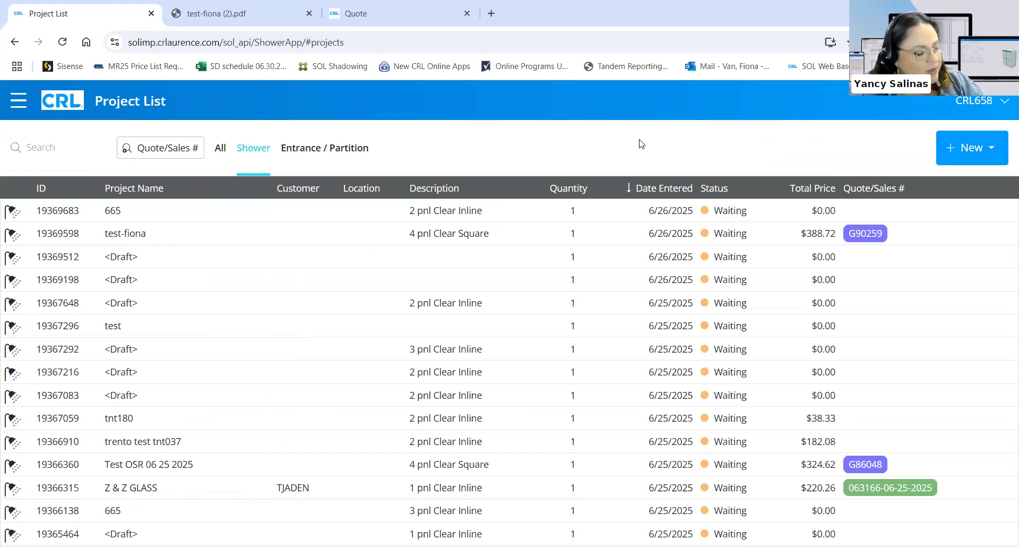
Open the hamburger menu and scroll down to its Maintain section
left_click(18, 100)
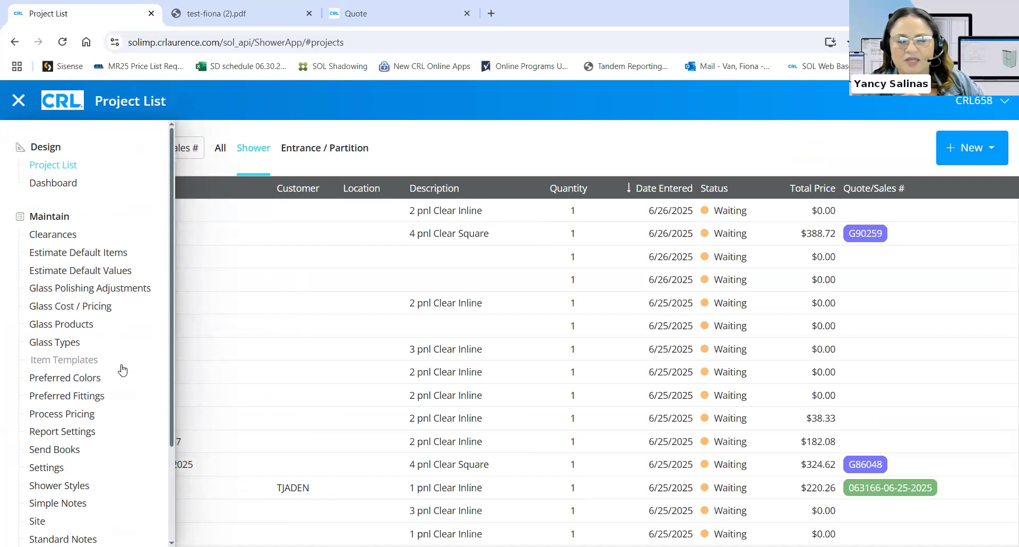
scroll(130, 364, "down", 1)
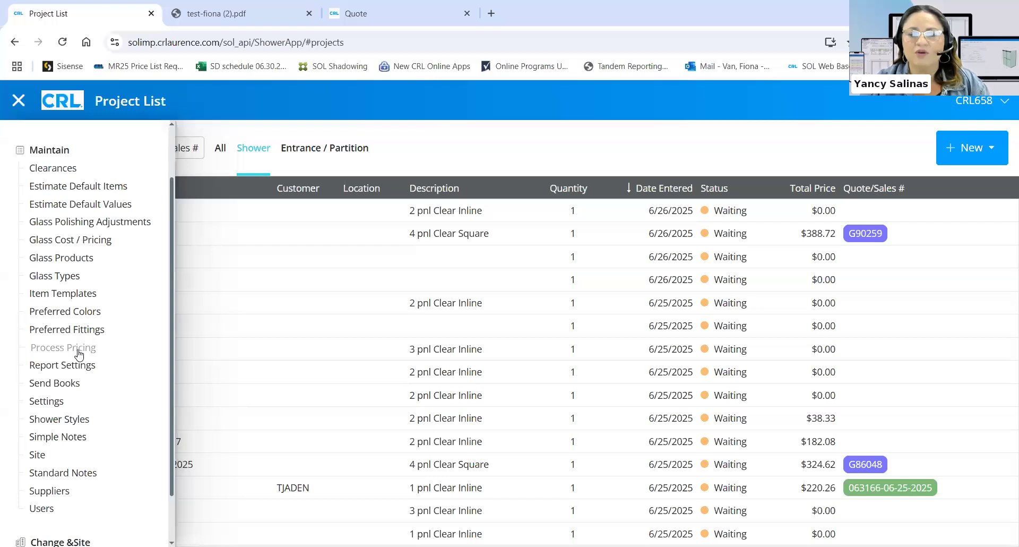
View the Process Pricing table, then go to the Suppliers page showing GGI's details
left_click(79, 347)
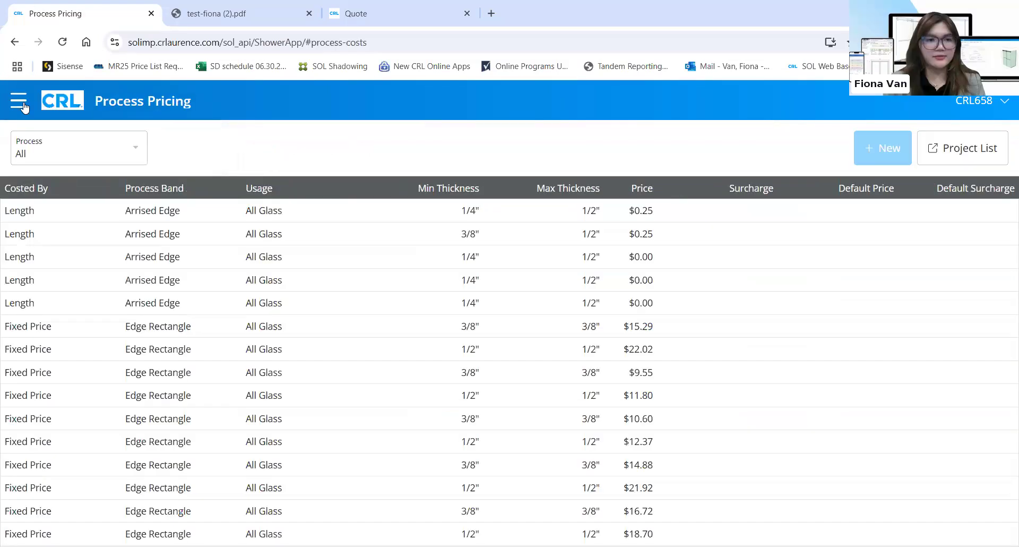
left_click(22, 103)
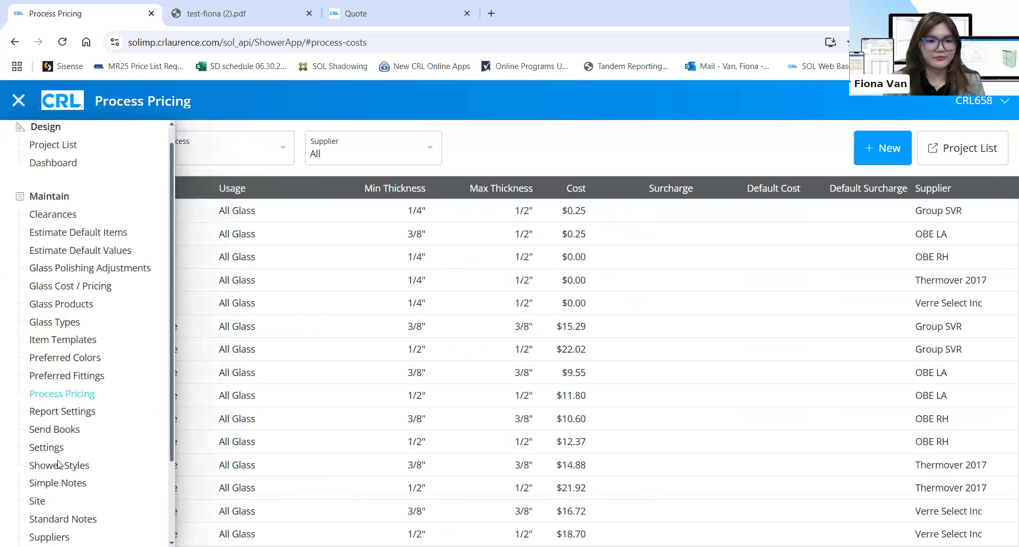
scroll(58, 465, "down", 3)
left_click(62, 430)
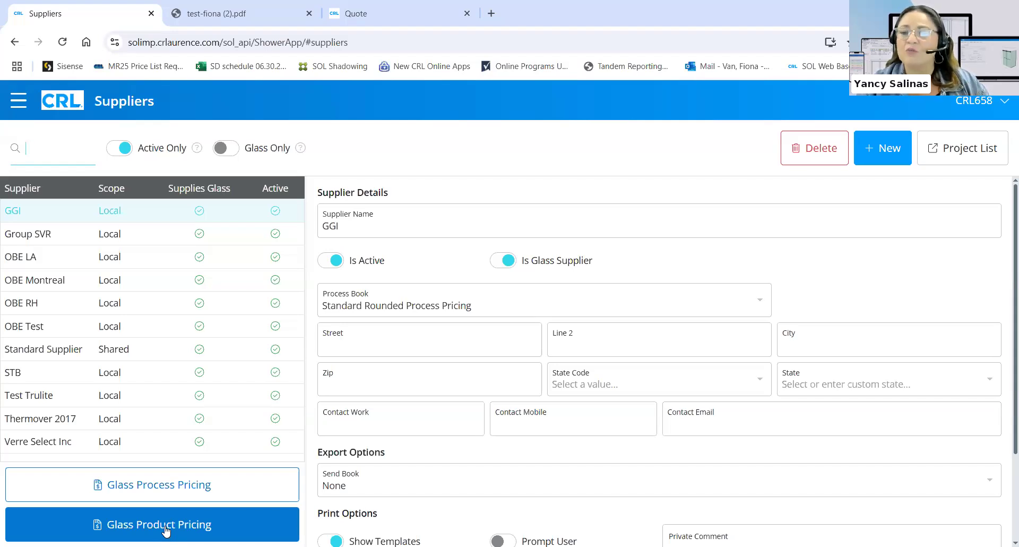
Leave Suppliers and go to the Site page under Maintain in the navigation drawer
left_click(198, 484)
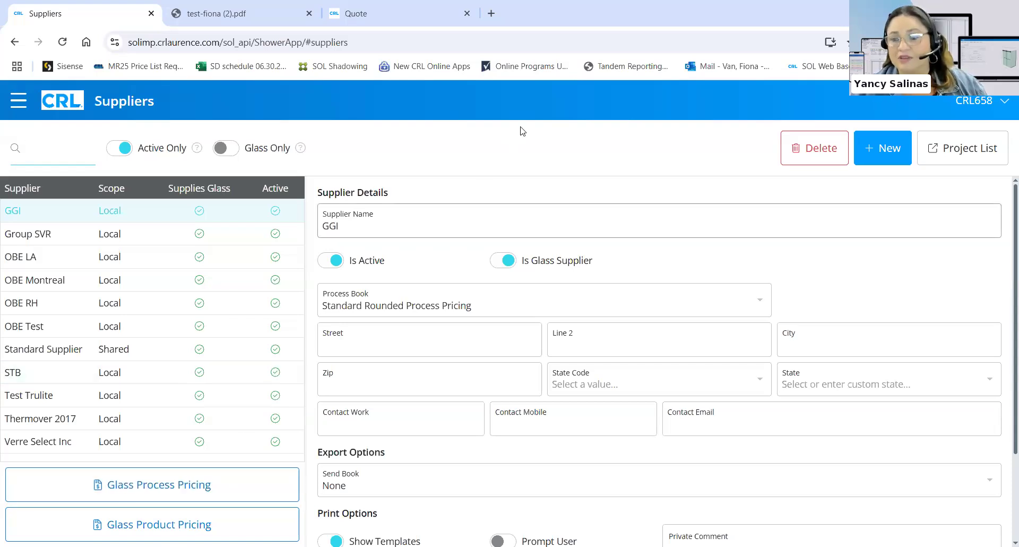
left_click(566, 141)
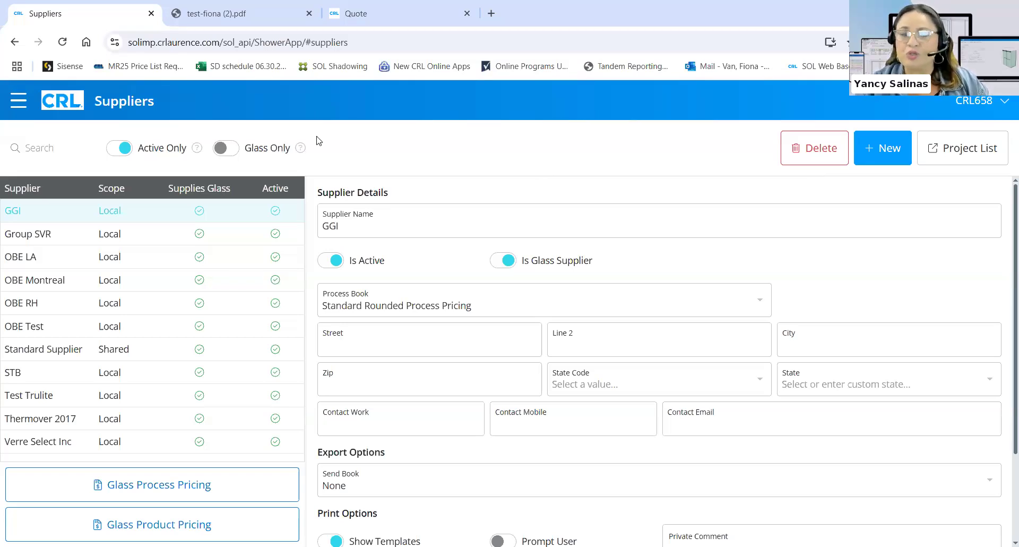
left_click(27, 105)
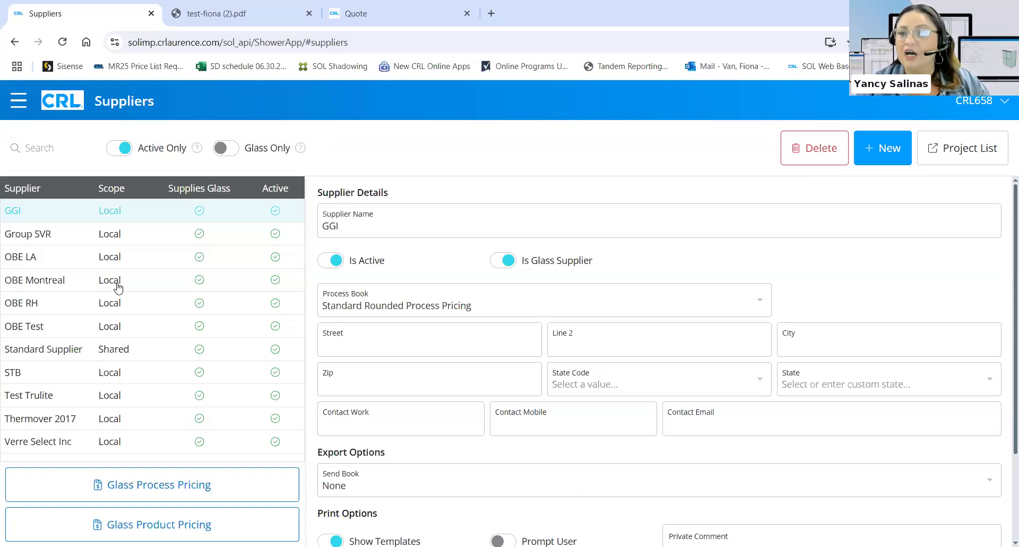
scroll(118, 287, "down", 3)
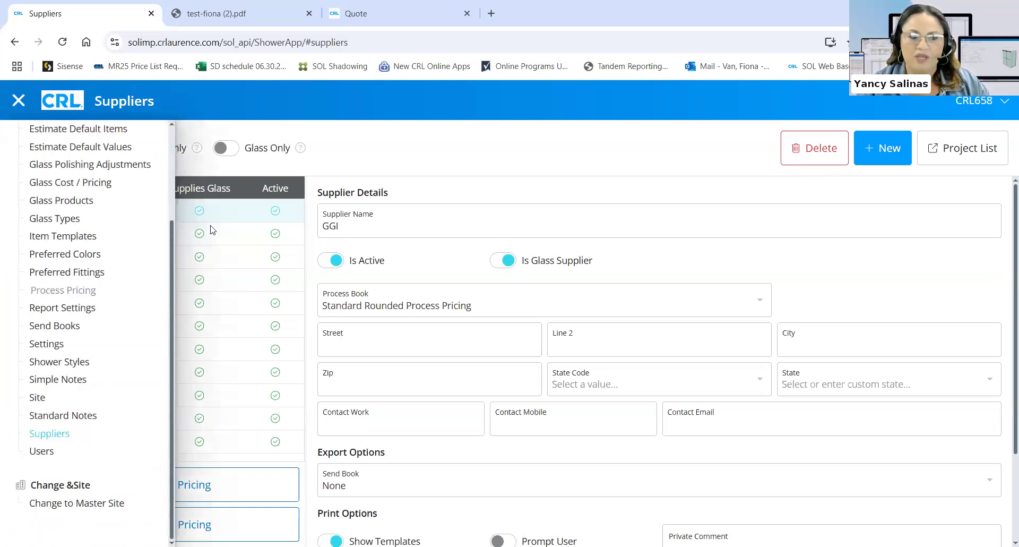
left_click(38, 398)
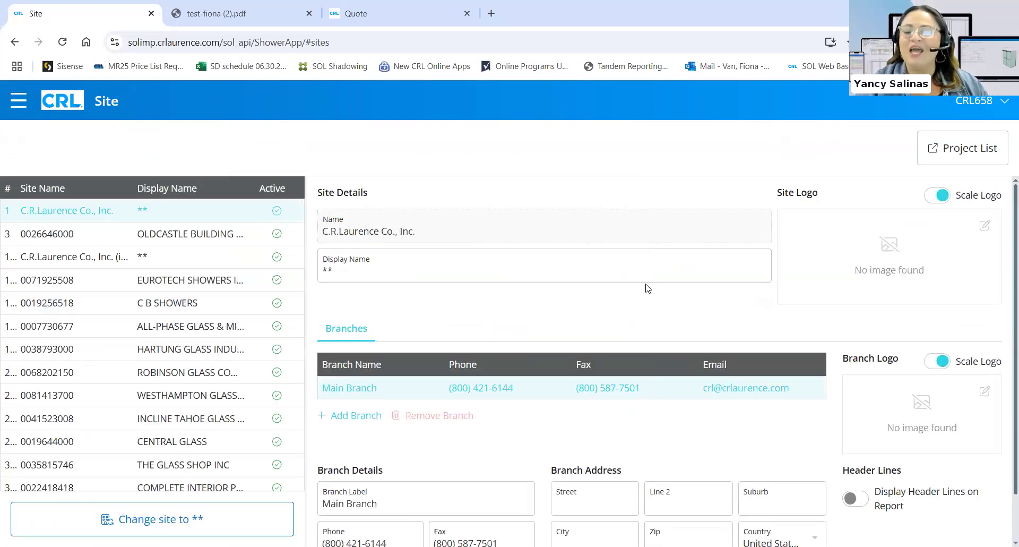
scroll(647, 288, "down", 1)
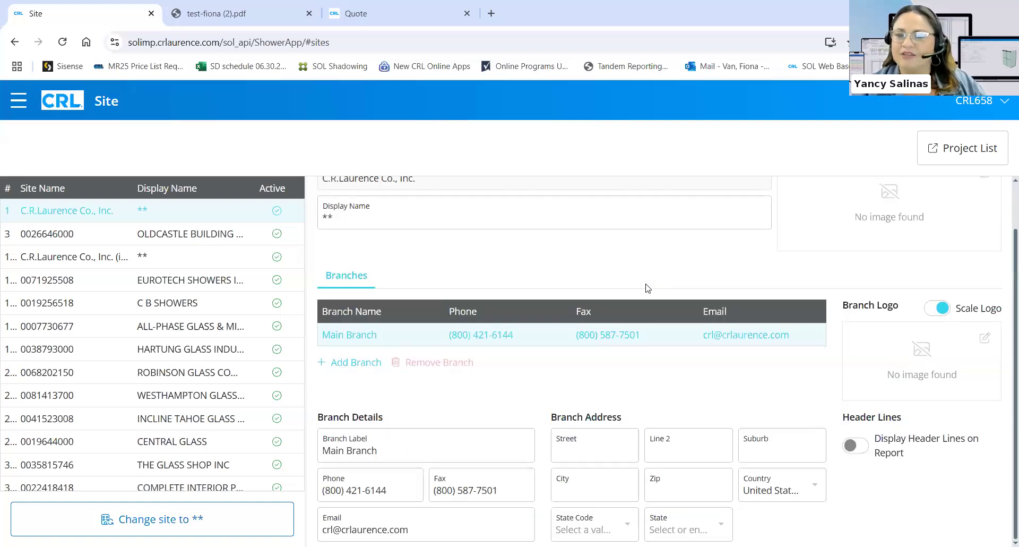
scroll(647, 288, "up", 1)
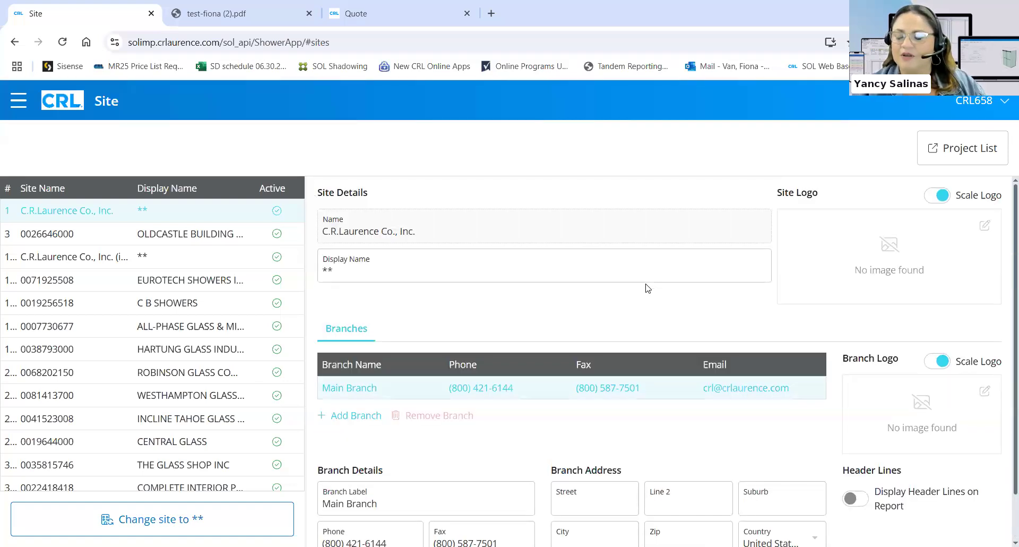
left_click(899, 250)
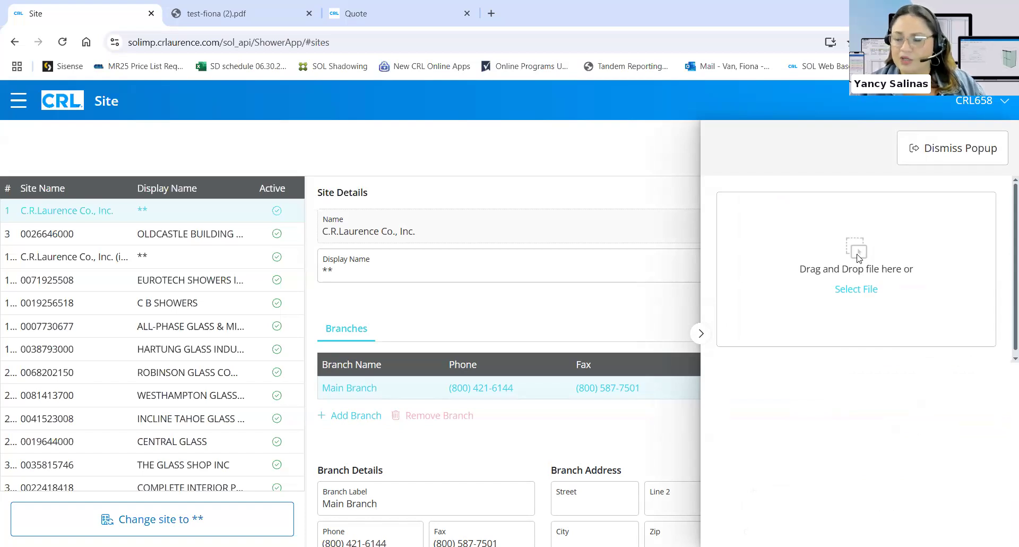
left_click(857, 289)
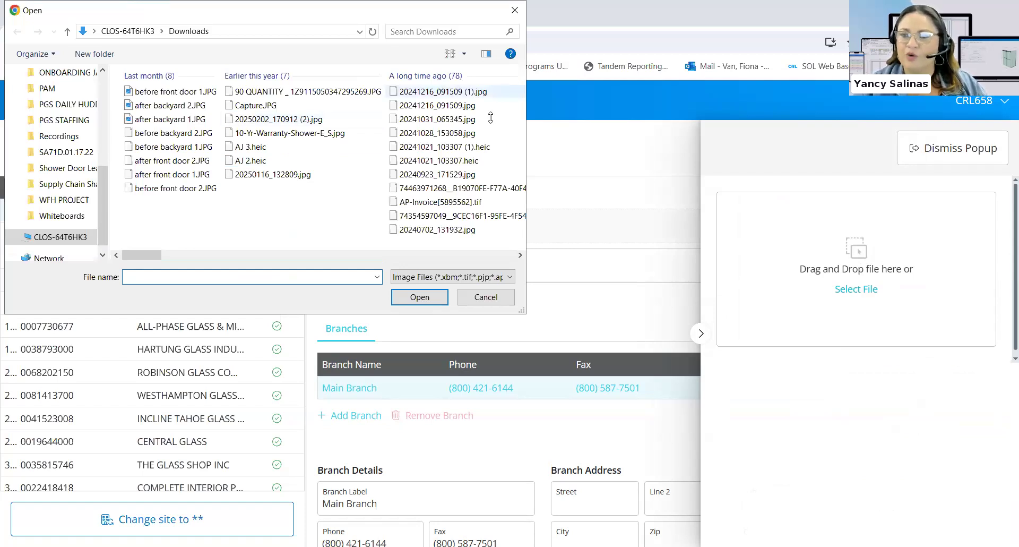
key("Escape")
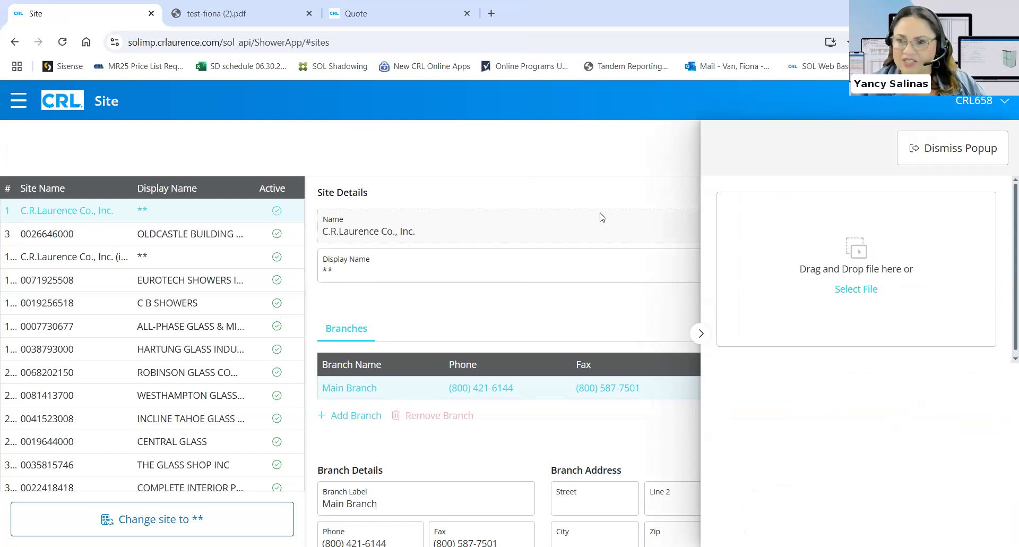
left_click(600, 213)
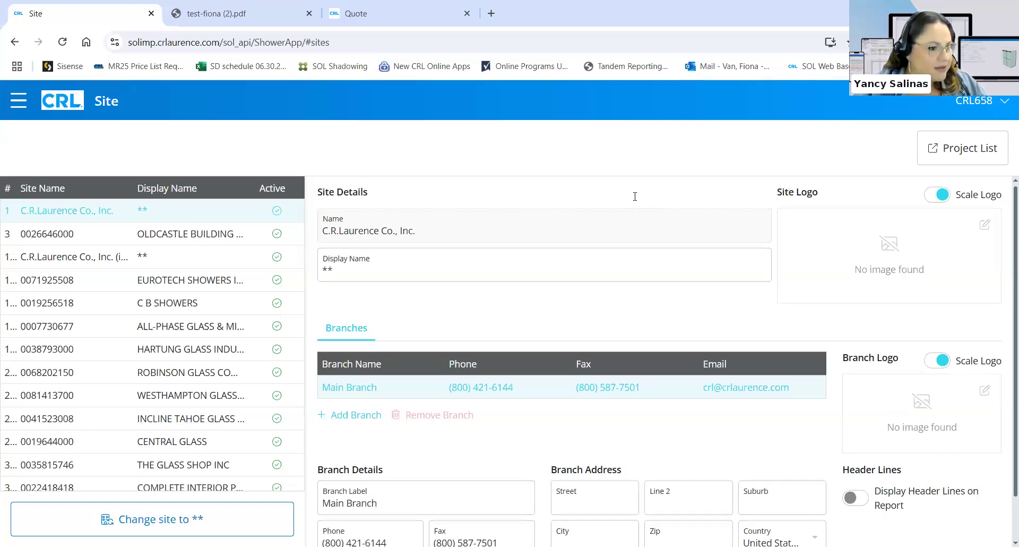
Review the Main Branch site details, then bring up the side navigation of app pages
scroll(634, 196, "down", 1)
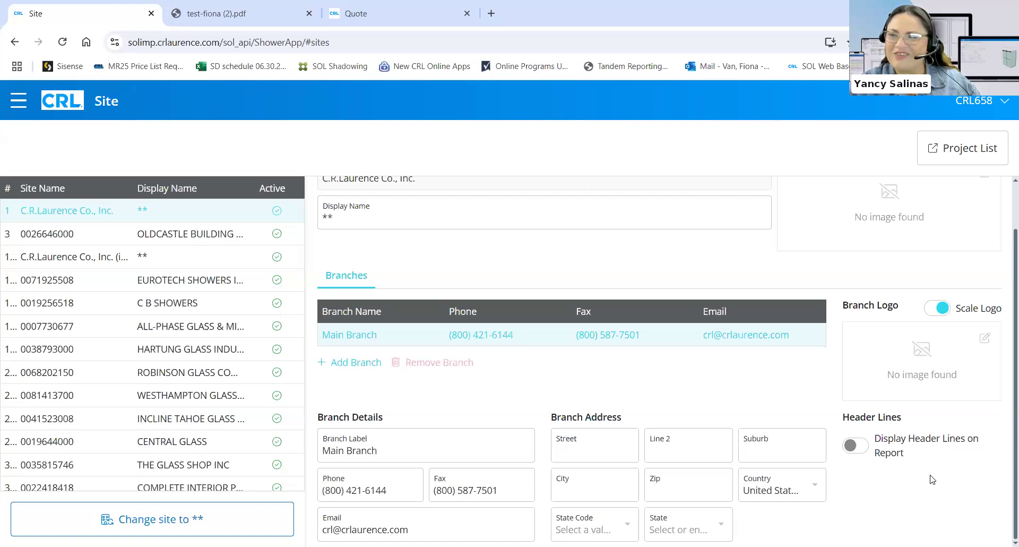
left_click(19, 101)
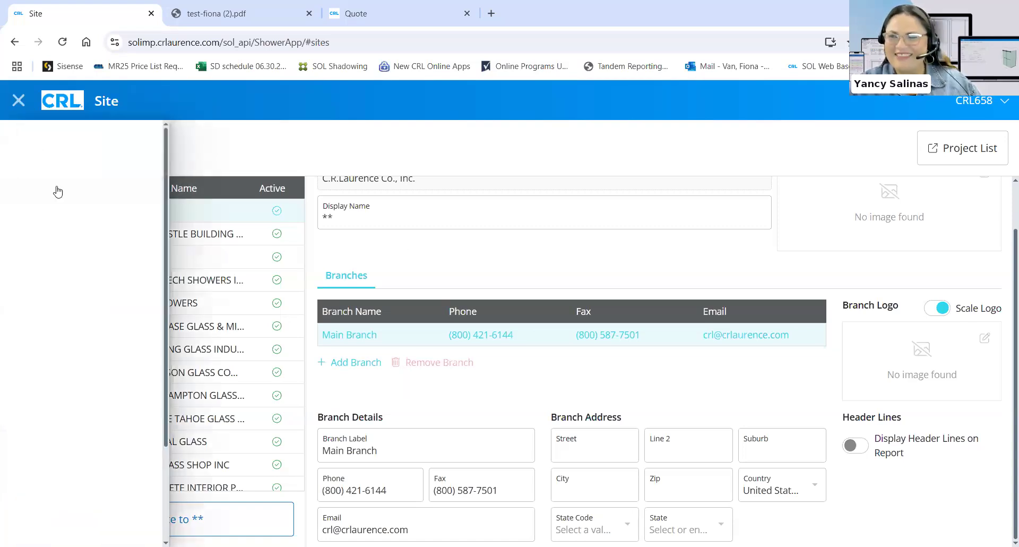